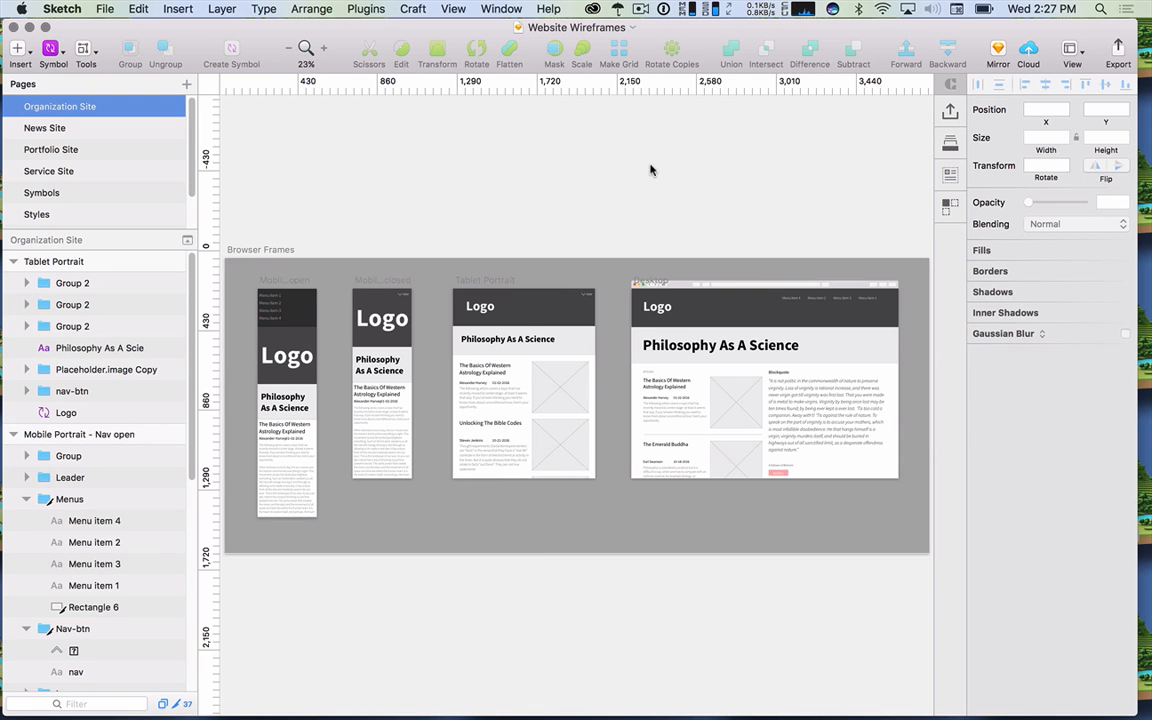
# - Switch to Adobe XD to view its start screen and return to Sketch
pyautogui.press('super+Tab')
pyautogui.press('super+Tab')
pyautogui.press('super+Tab')
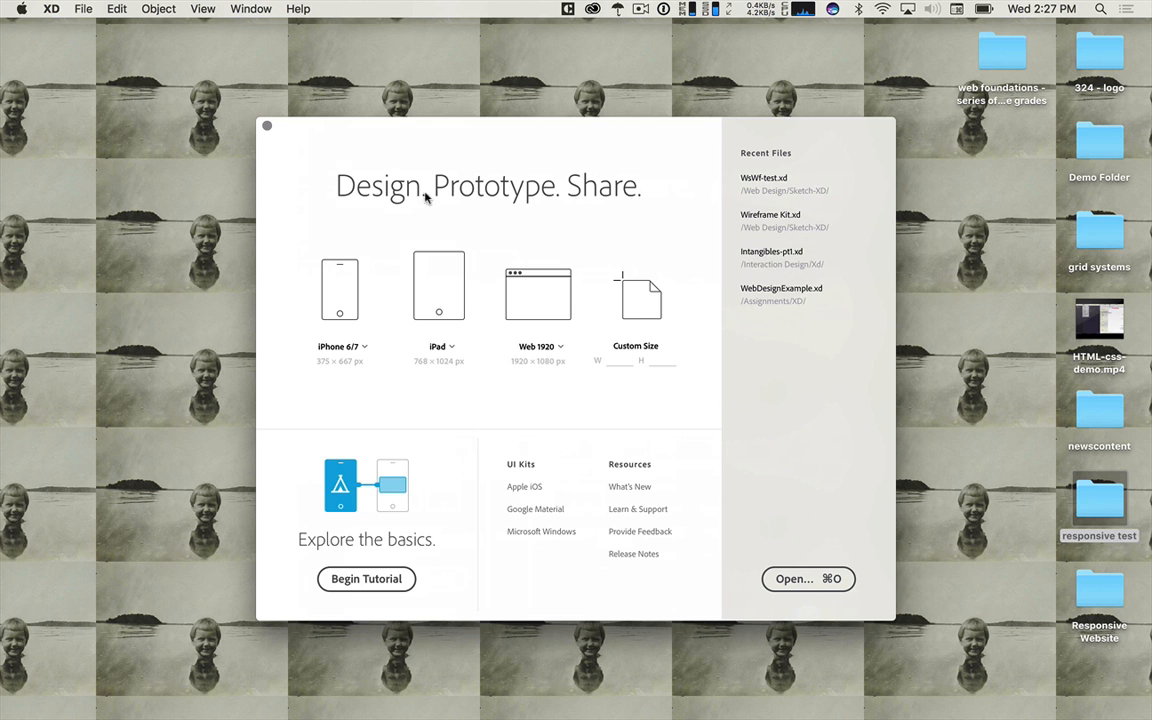
pyautogui.press('super+Tab')
pyautogui.press('super+Tab')
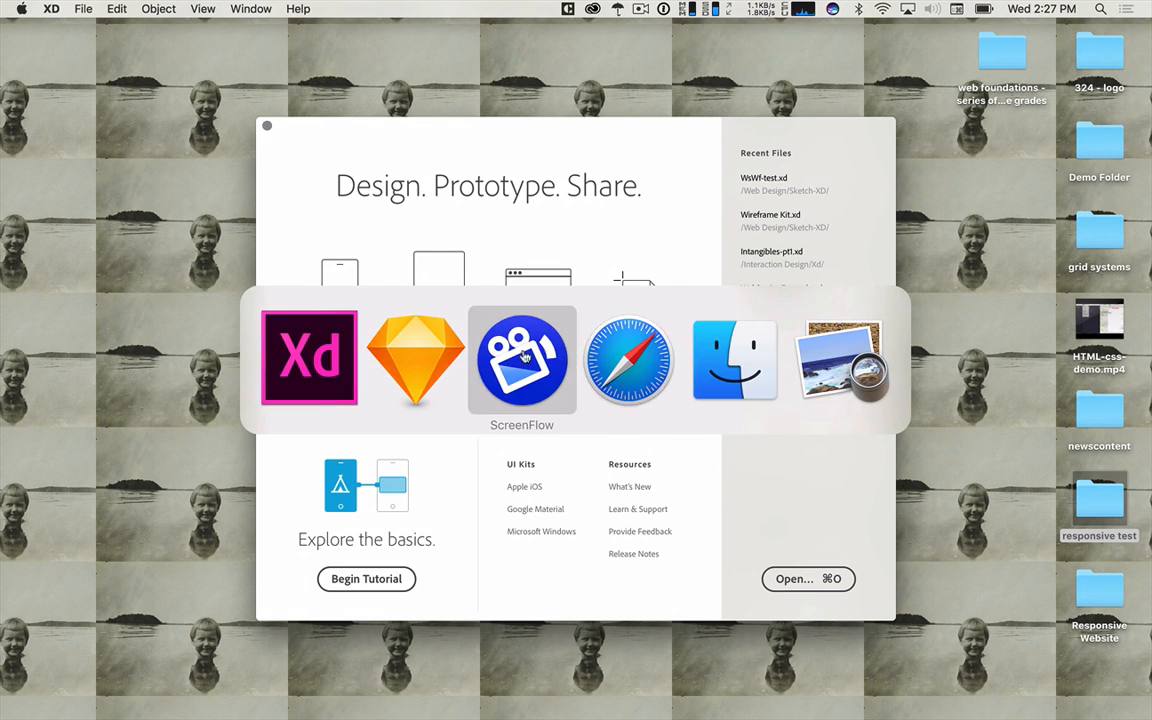
pyautogui.press('super+shift+Tab')
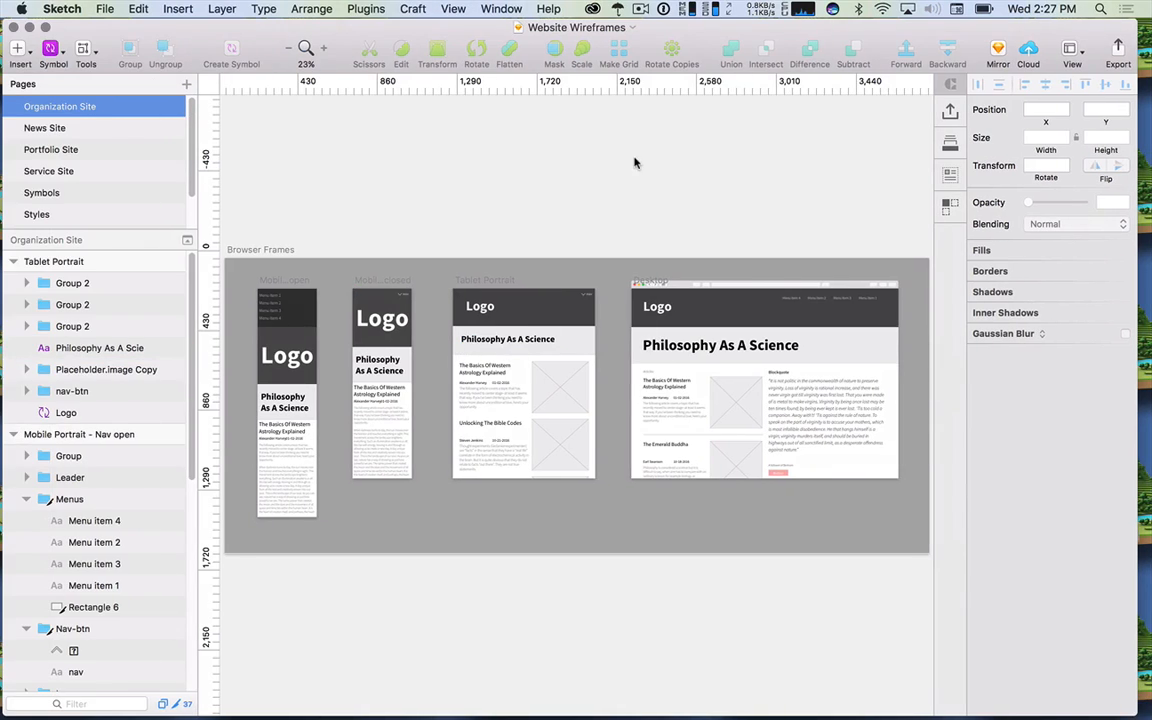
# - Narrow the Sketch window to uncover the desktop icons and bring the Finder desktop into focus
pyautogui.moveTo(1137, 243); pyautogui.dragTo(1006, 243)
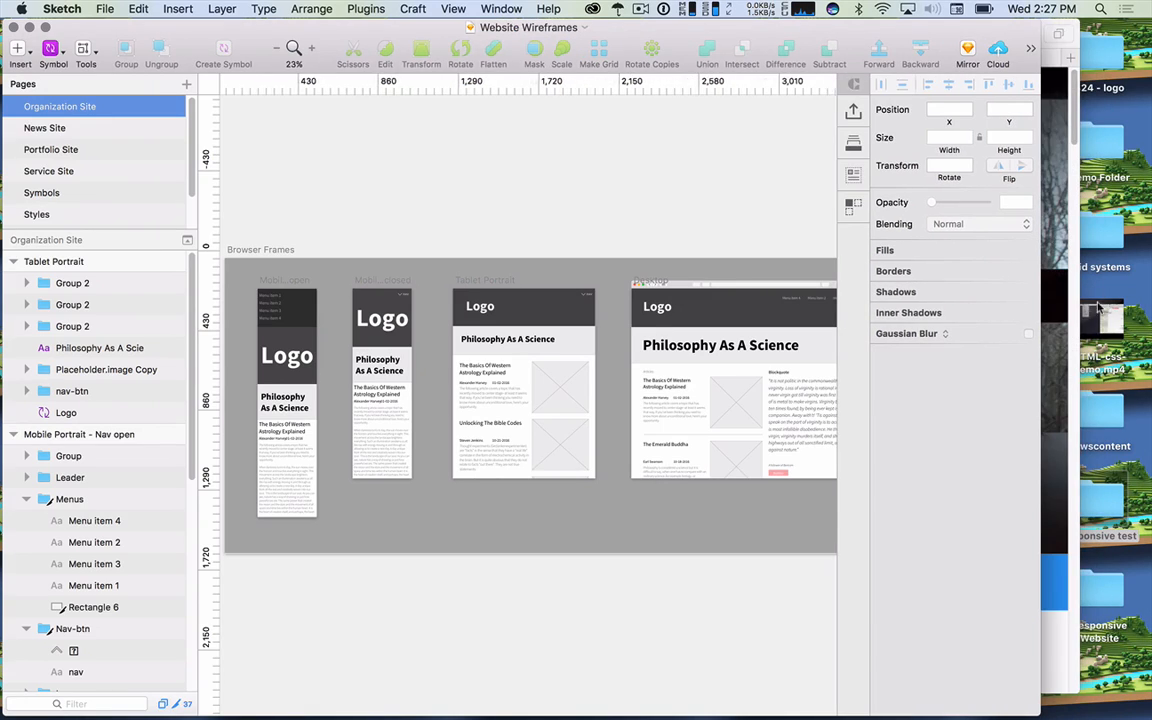
pyautogui.click(1025, 406)
pyautogui.press('super+Tab')
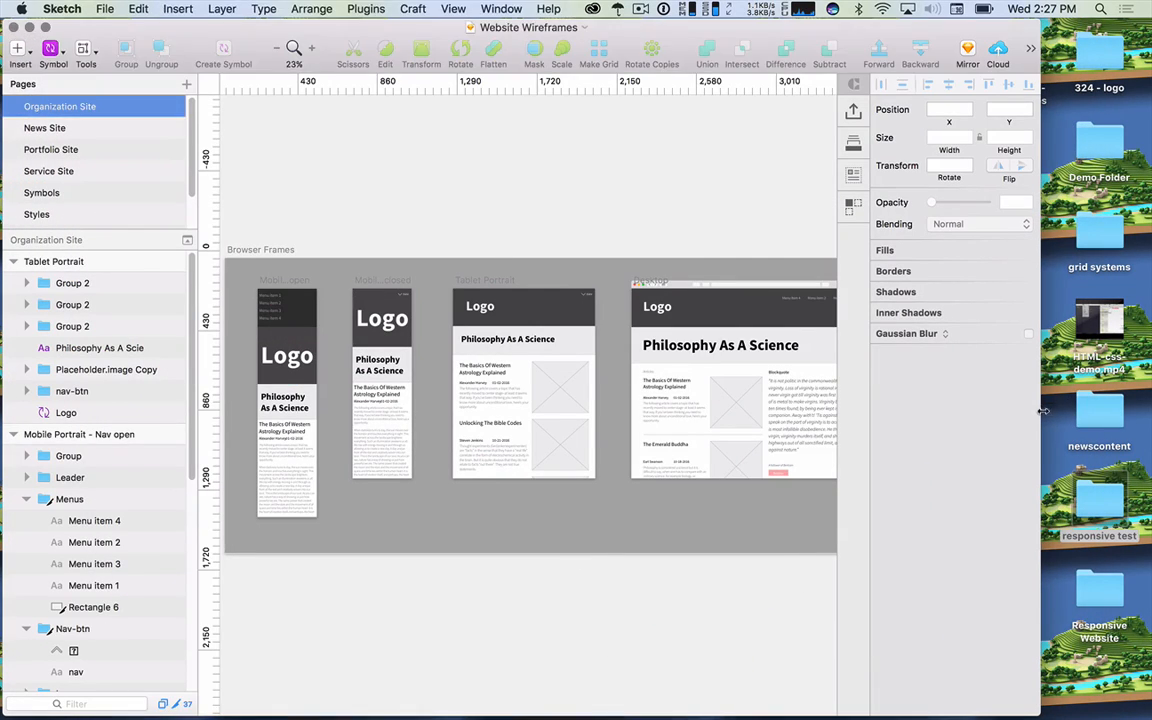
pyautogui.click(1080, 424)
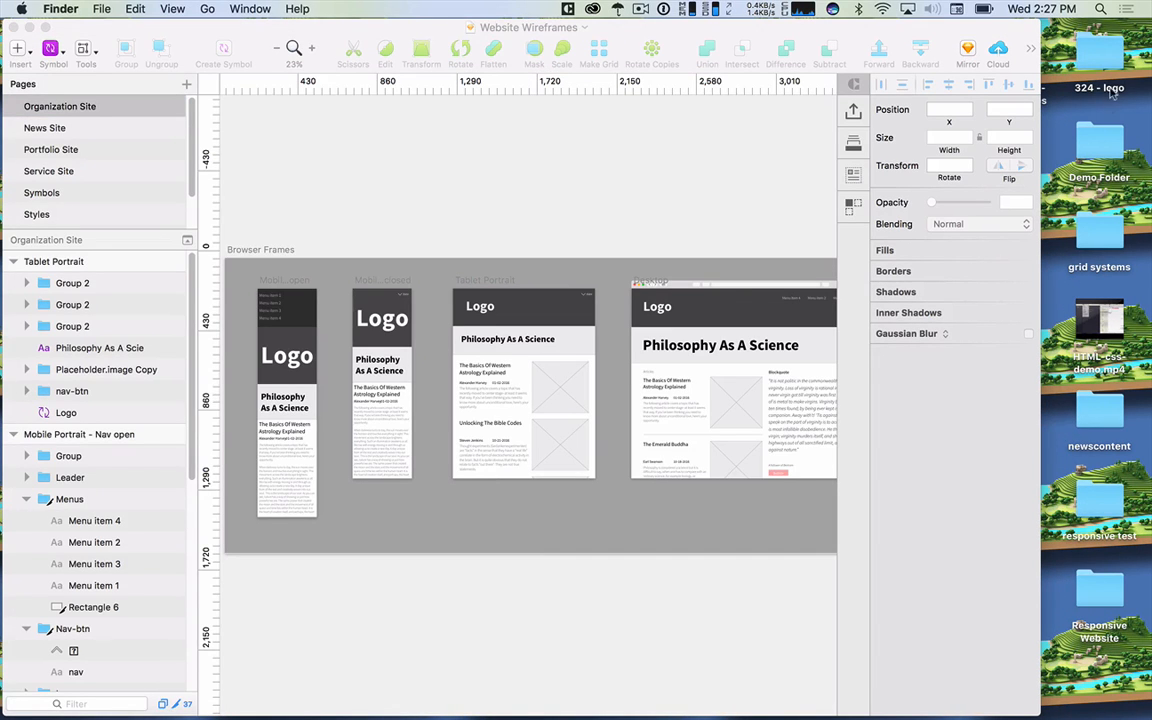
# - Create a new folder on the desktop and move the Sketch window aside to uncover it
pyautogui.doubleClick(1098, 147)
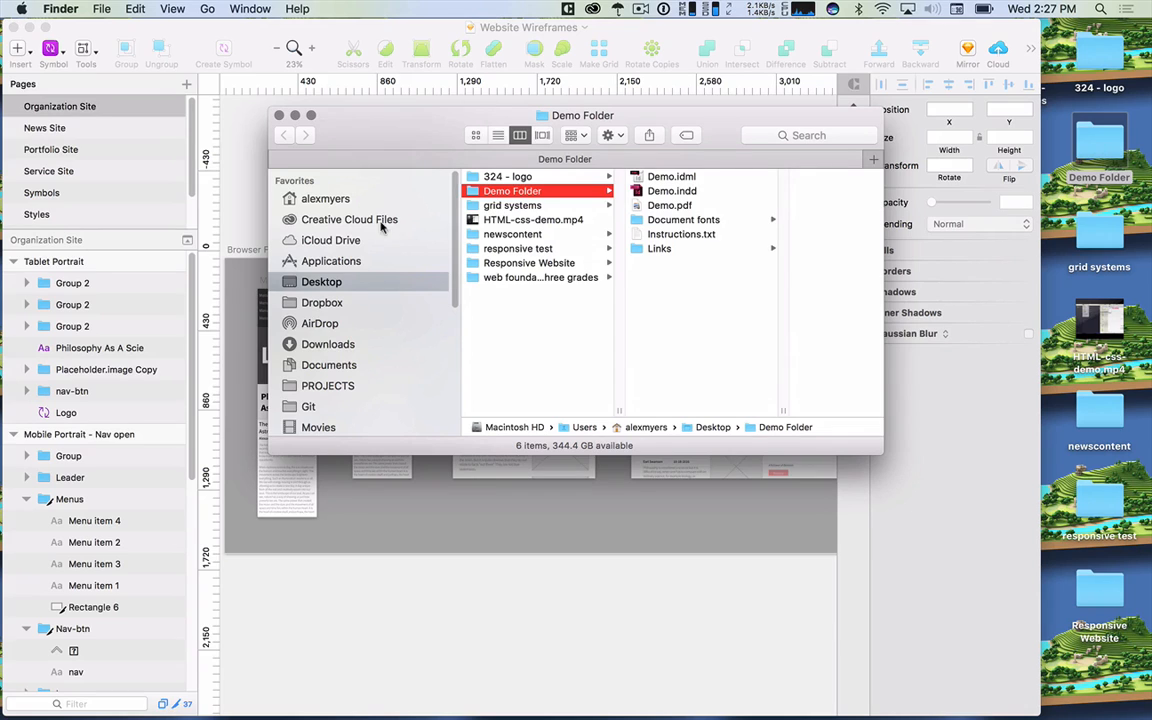
pyautogui.click(279, 115)
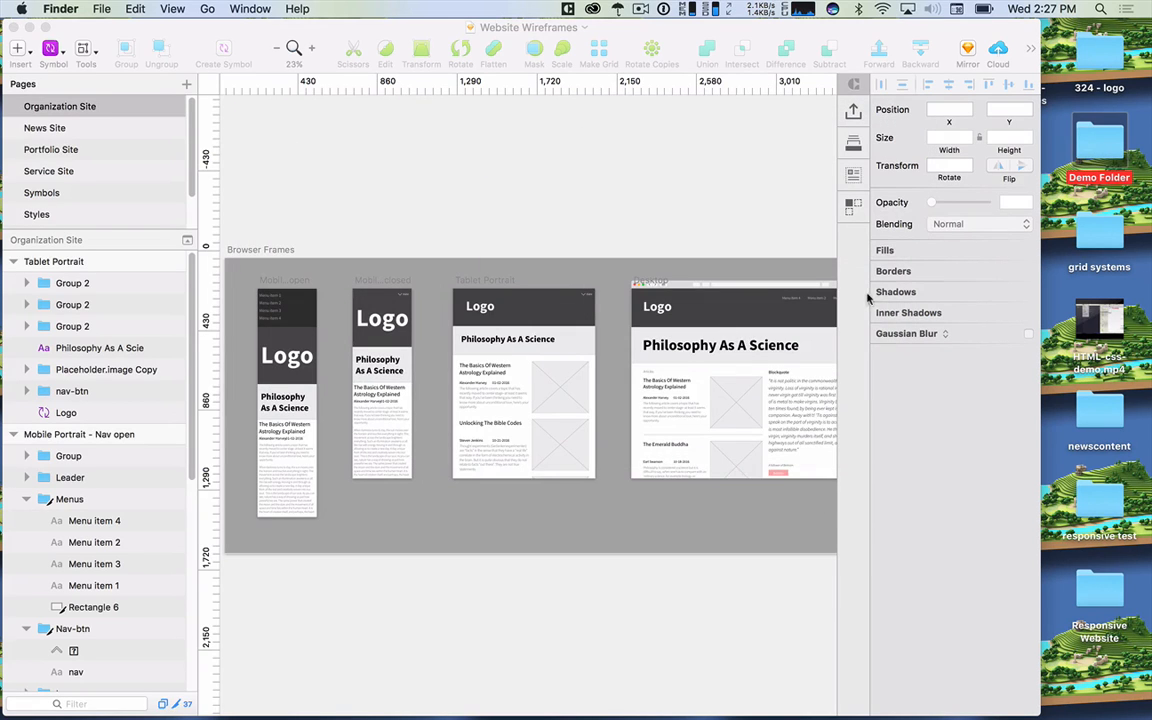
pyautogui.rightClick(1050, 420)
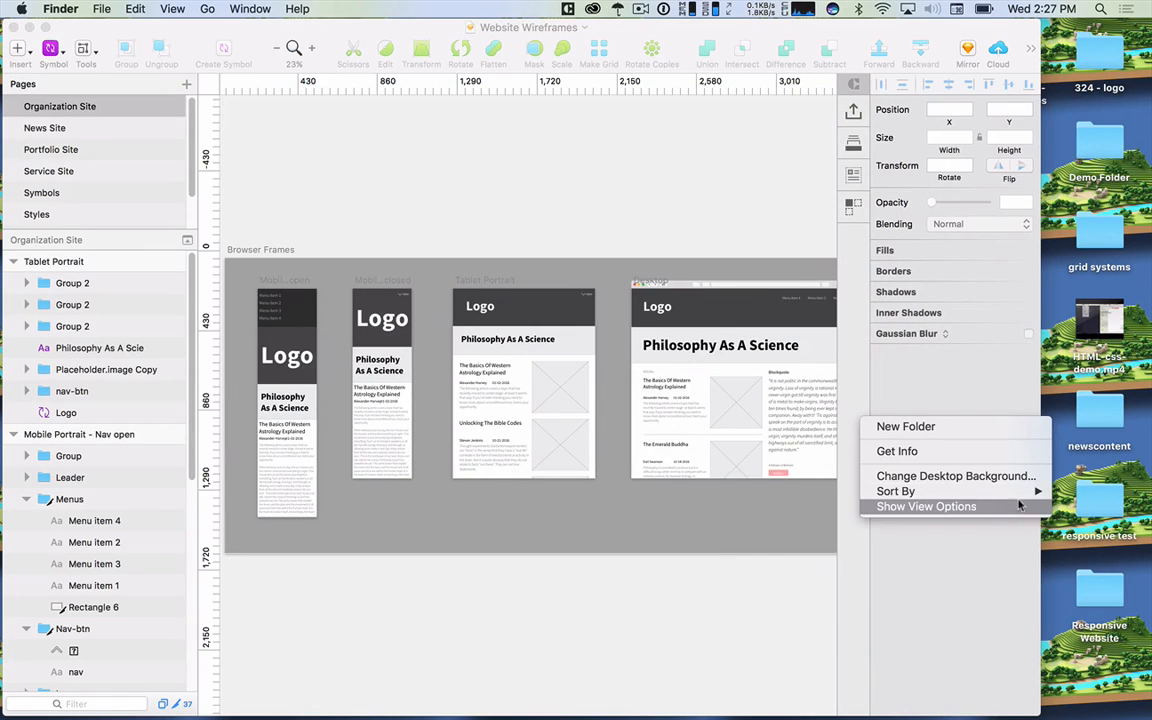
pyautogui.click(978, 425)
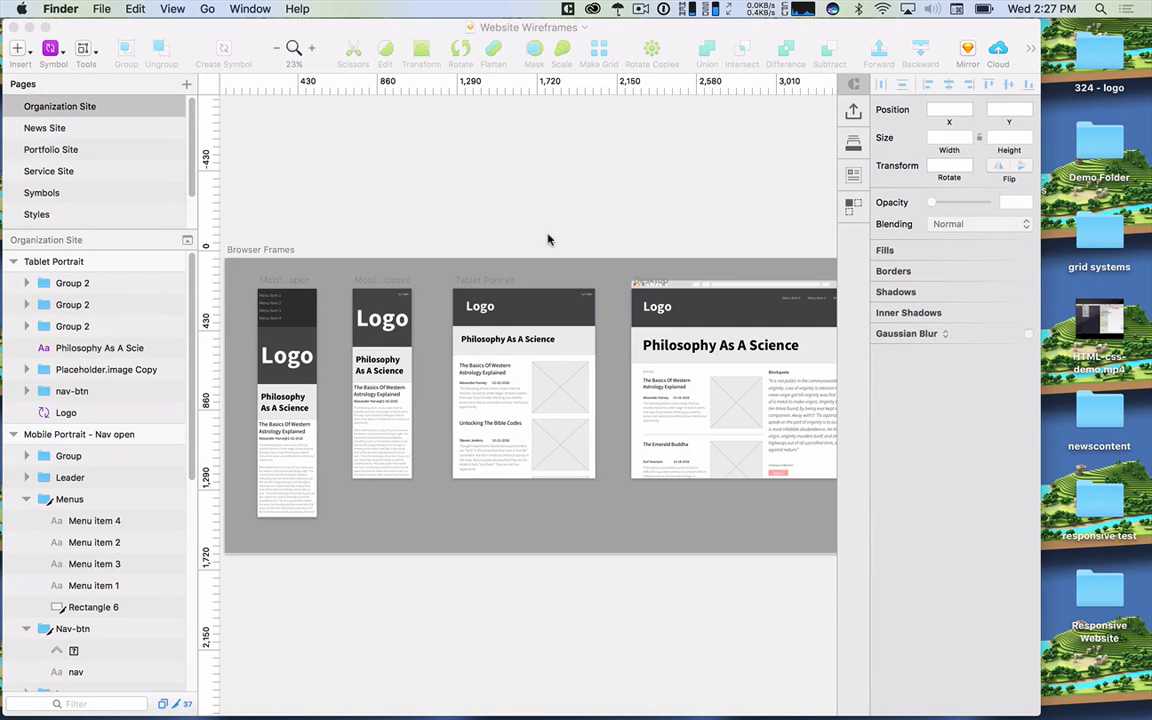
pyautogui.moveTo(834, 27); pyautogui.dragTo(772, 176)
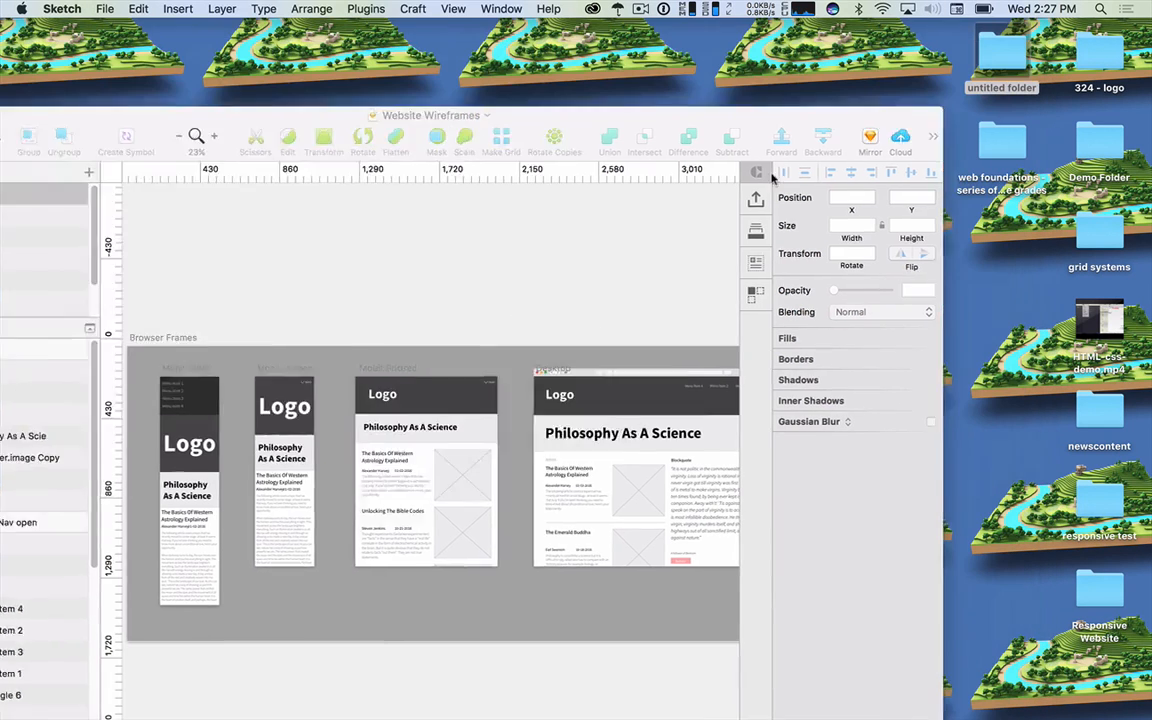
# - Rename the new untitled desktop folder as "Sketch Wireframe exports"
pyautogui.click(992, 57)
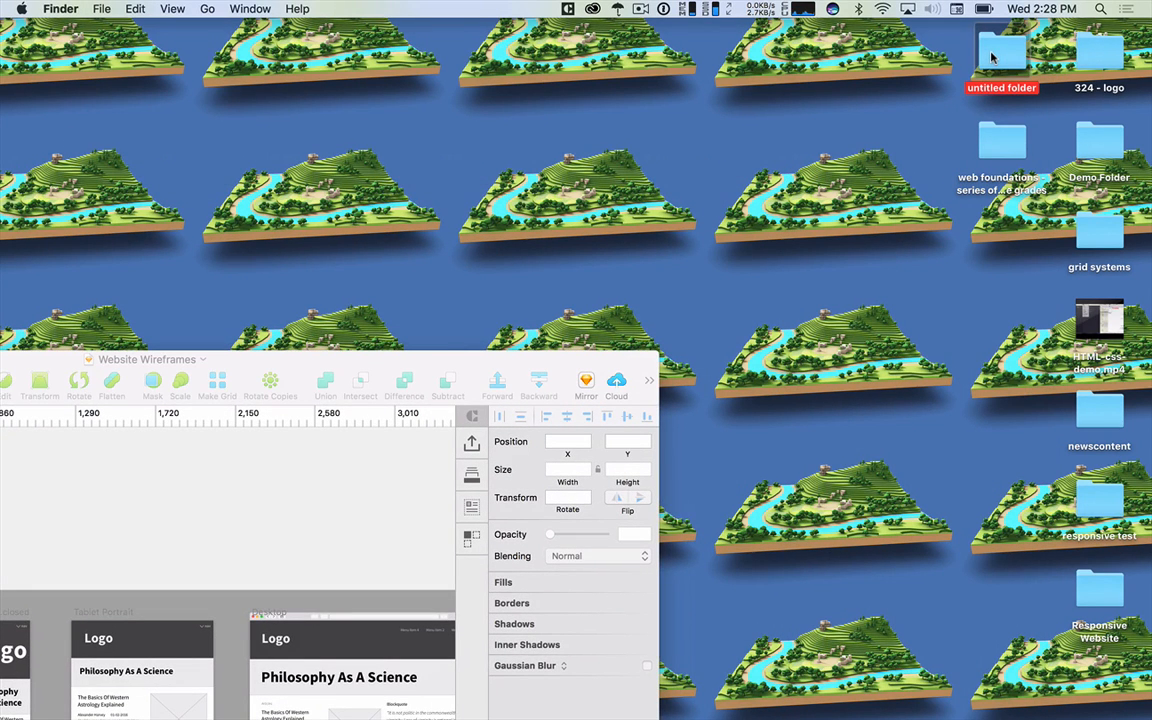
pyautogui.press('Return')
pyautogui.write('Sketch-')
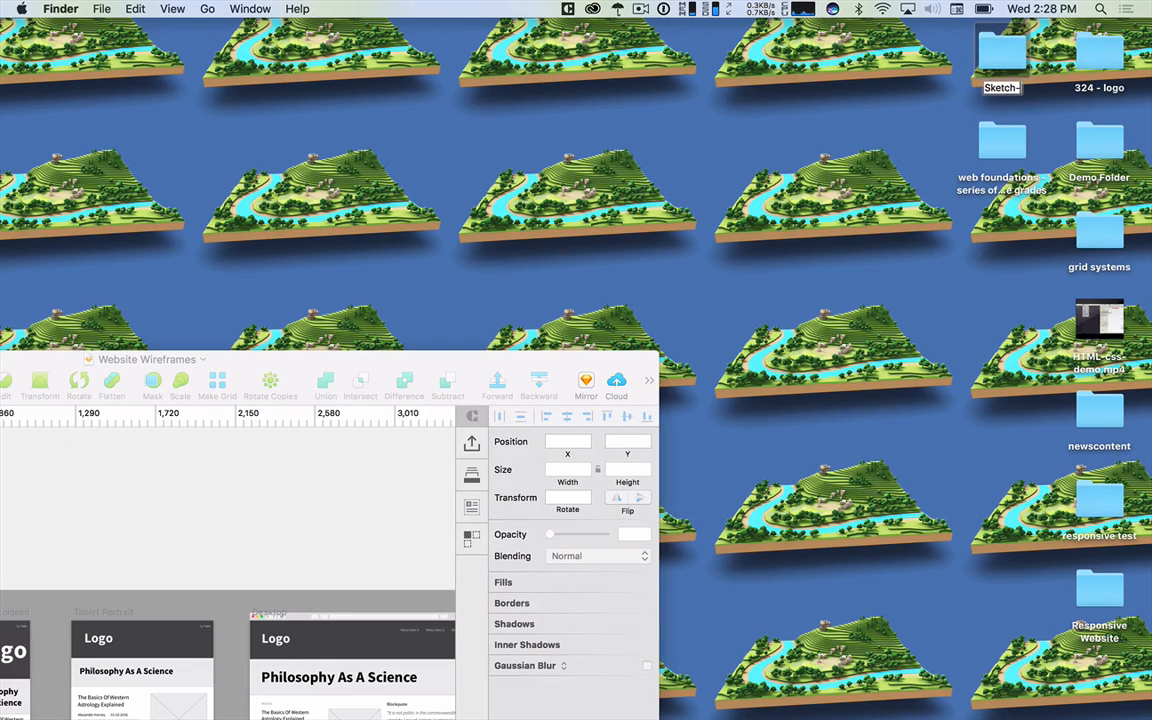
pyautogui.press('BackSpace')
pyautogui.write('exports')
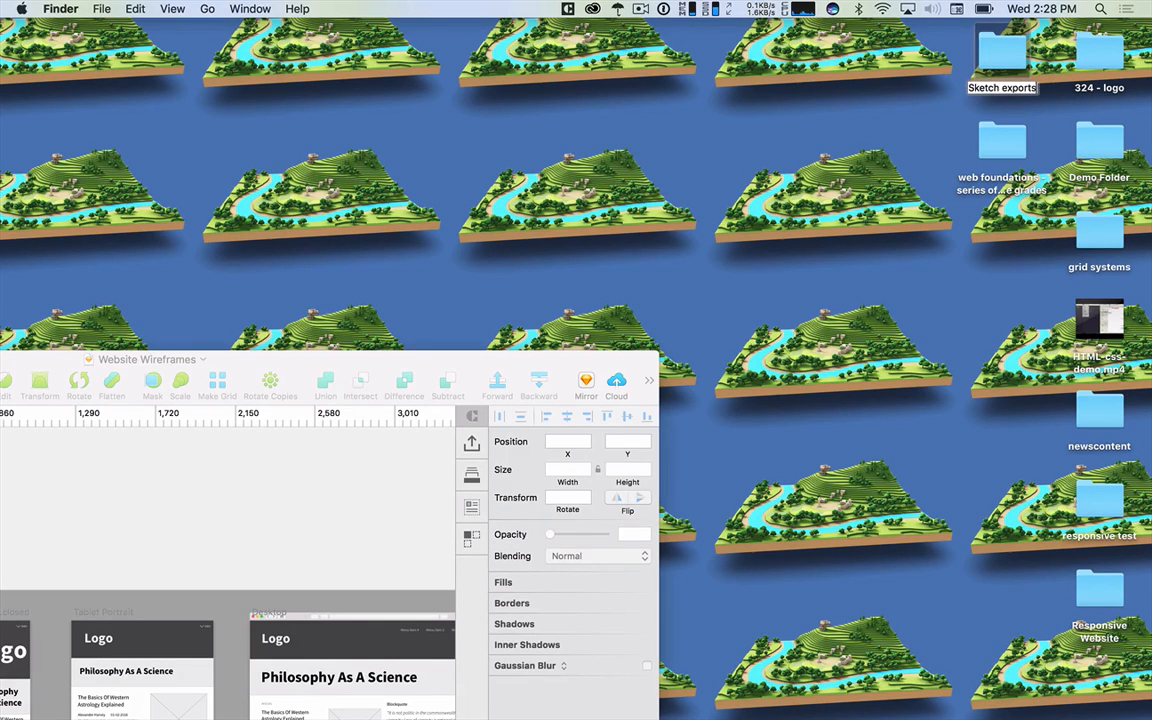
pyautogui.press('Left')
pyautogui.press('Left')
pyautogui.write('Wire')
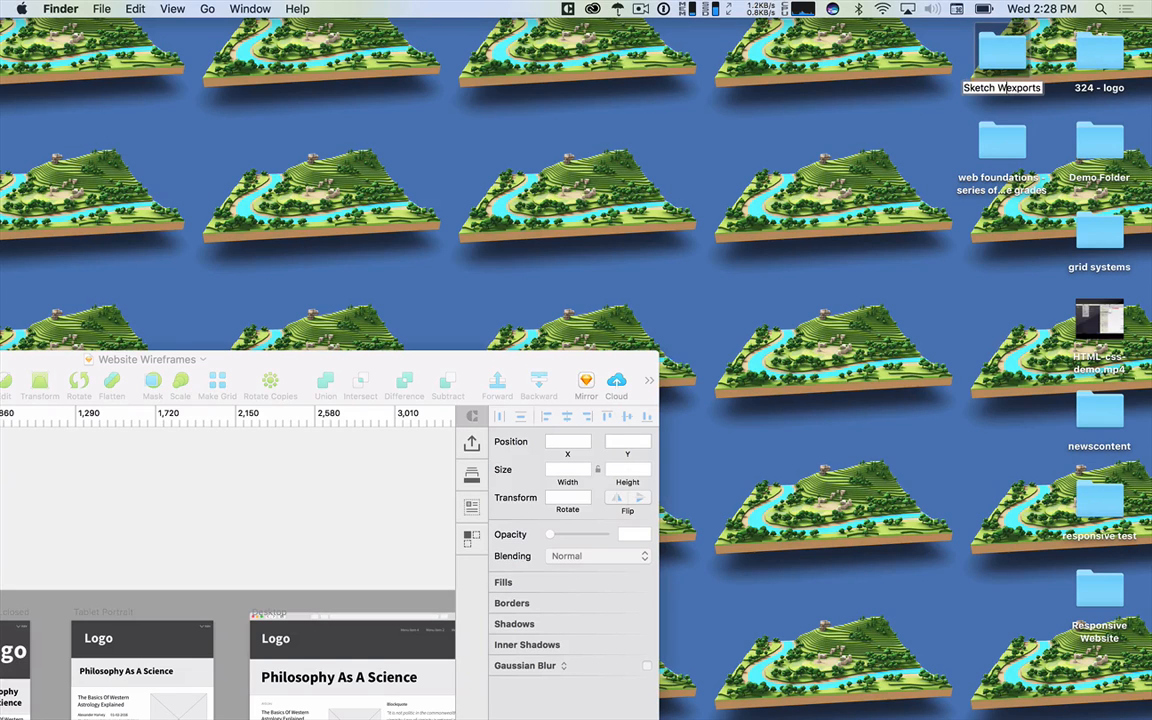
pyautogui.write('frame')
pyautogui.press('Return')
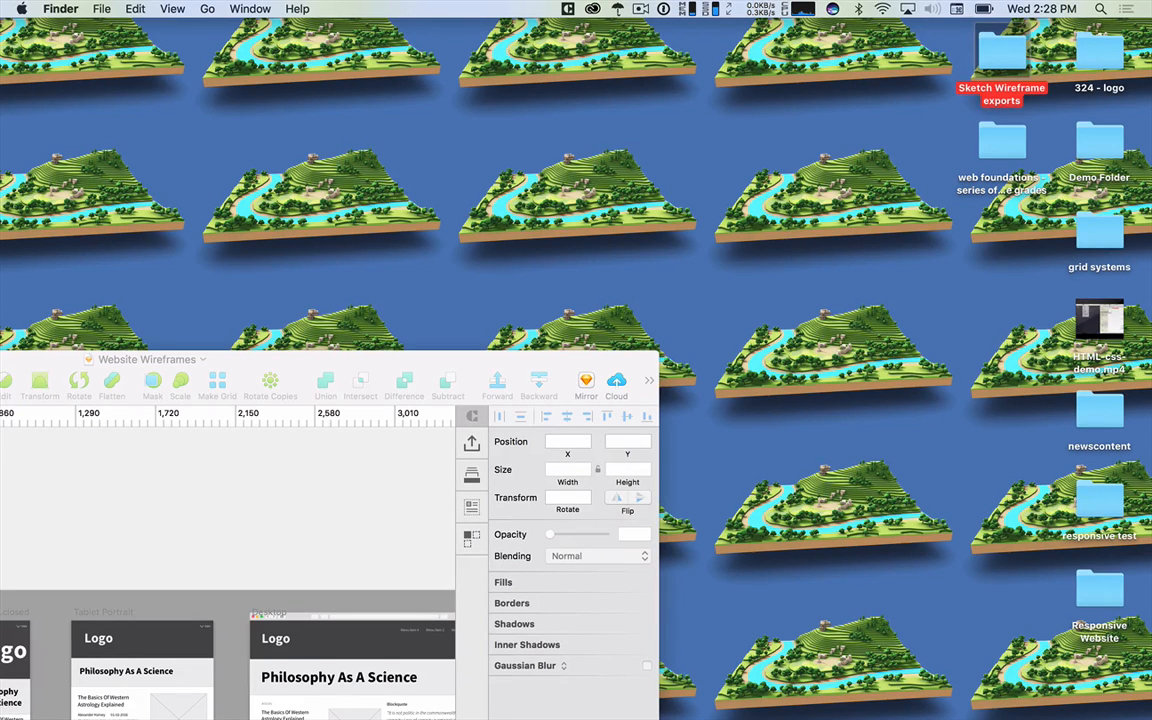
# - Restore and widen the Sketch window, and select the Desktop artboard in the Organization Site page
pyautogui.doubleClick(365, 358)
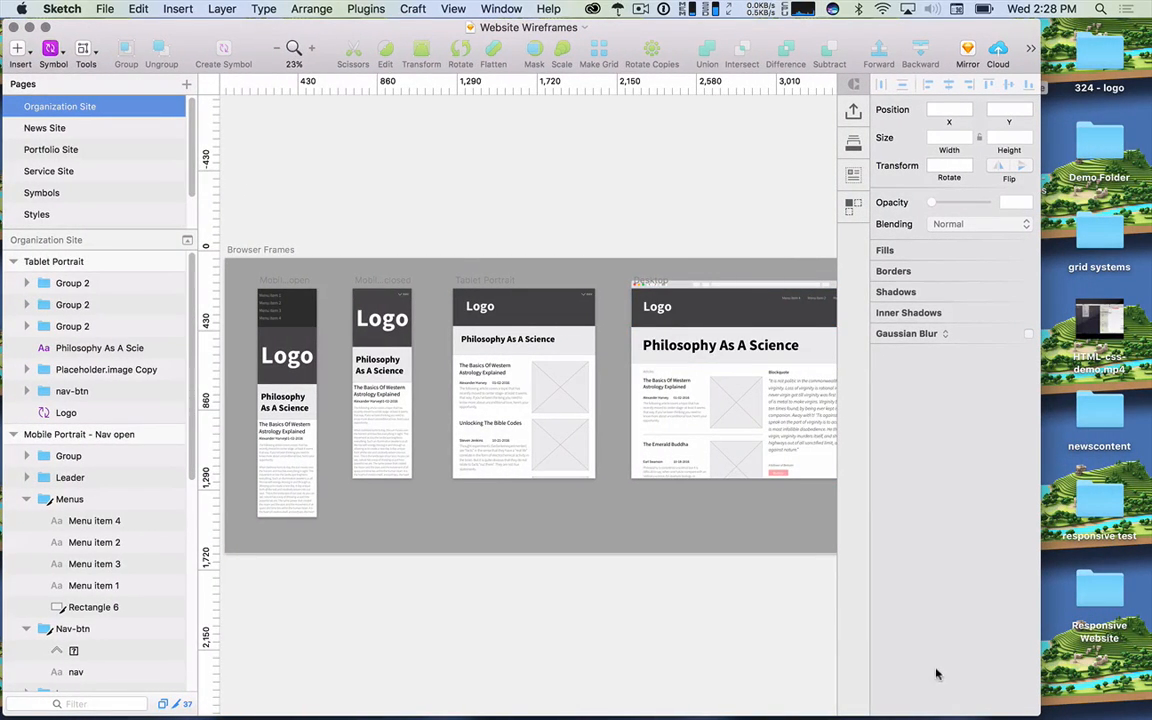
pyautogui.moveTo(1040, 636); pyautogui.dragTo(1097, 636)
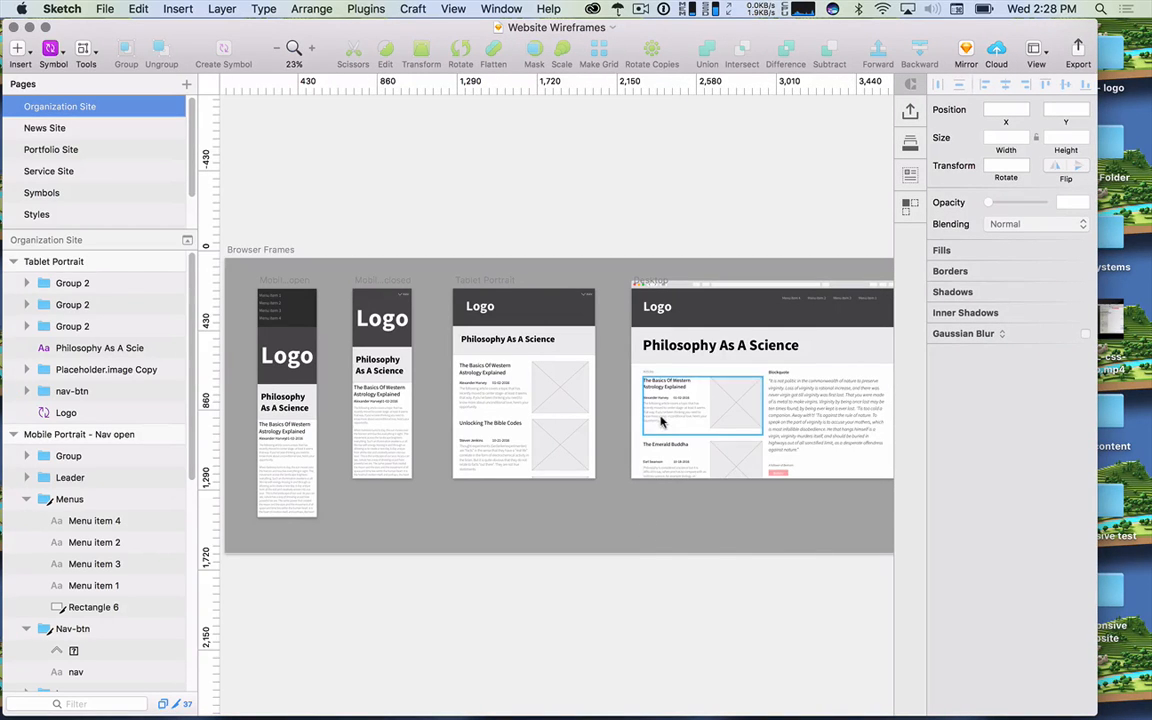
pyautogui.click(88, 261)
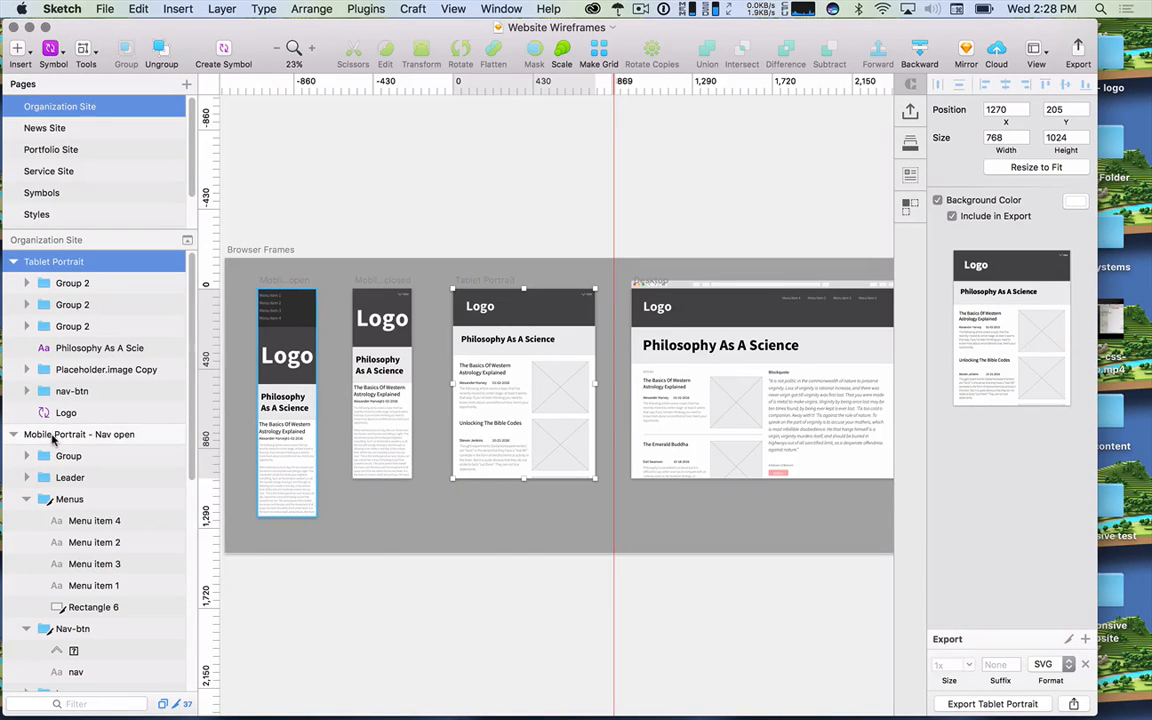
pyautogui.scroll(-10, 62, 428)
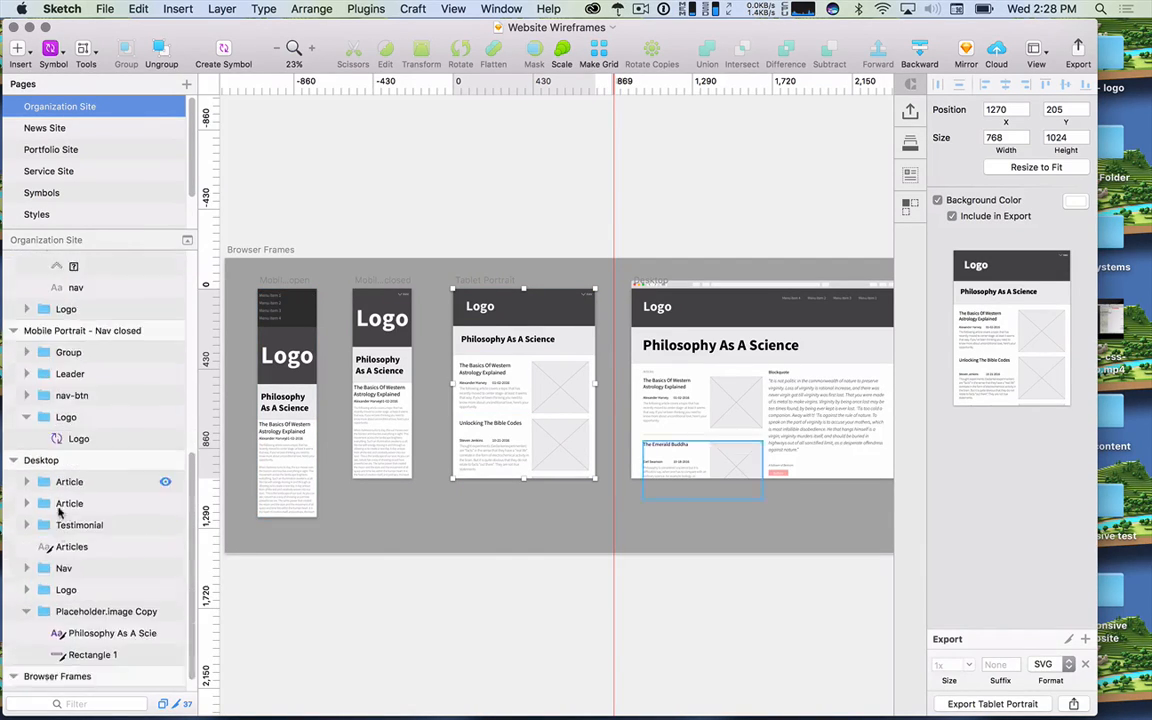
pyautogui.click(52, 444)
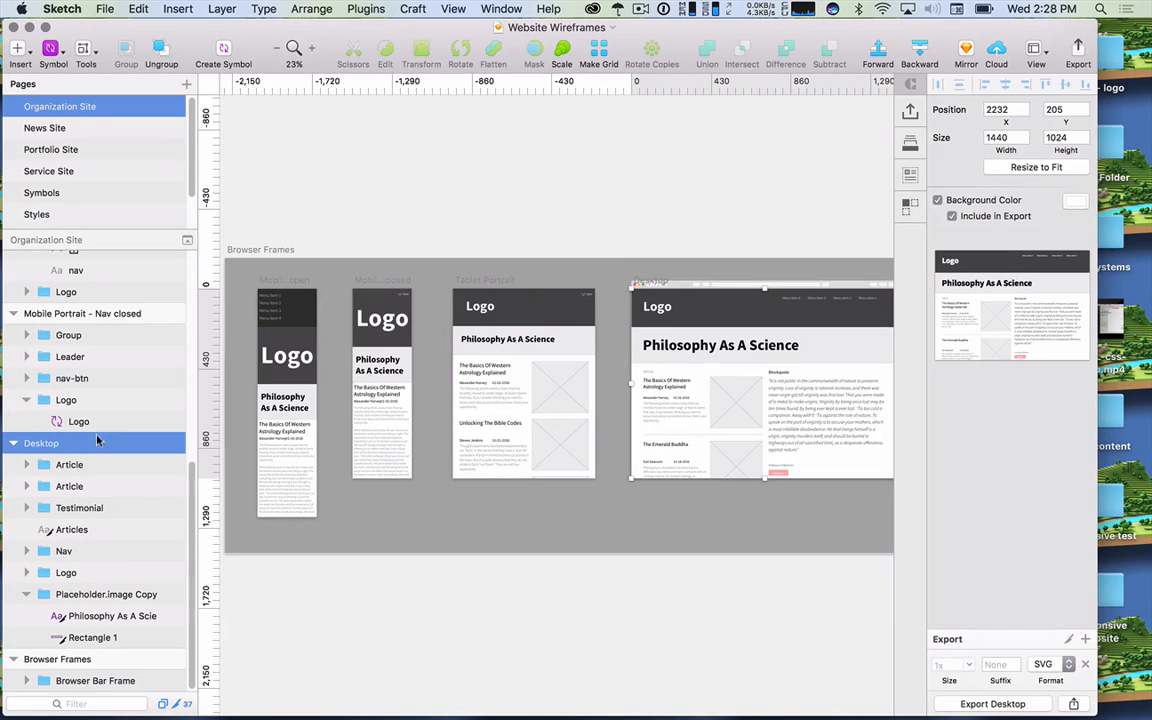
# - Replace the Desktop artboard's export setting with a new one at 1x size in SVG format
pyautogui.click(1085, 664)
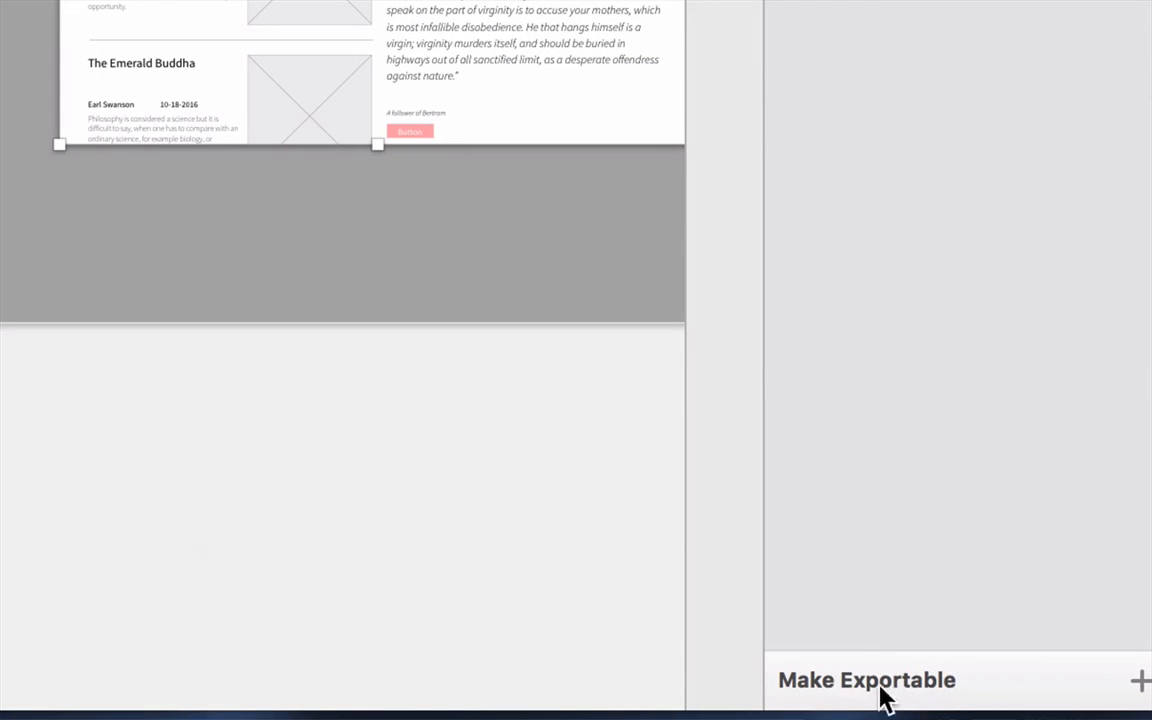
pyautogui.click(961, 692)
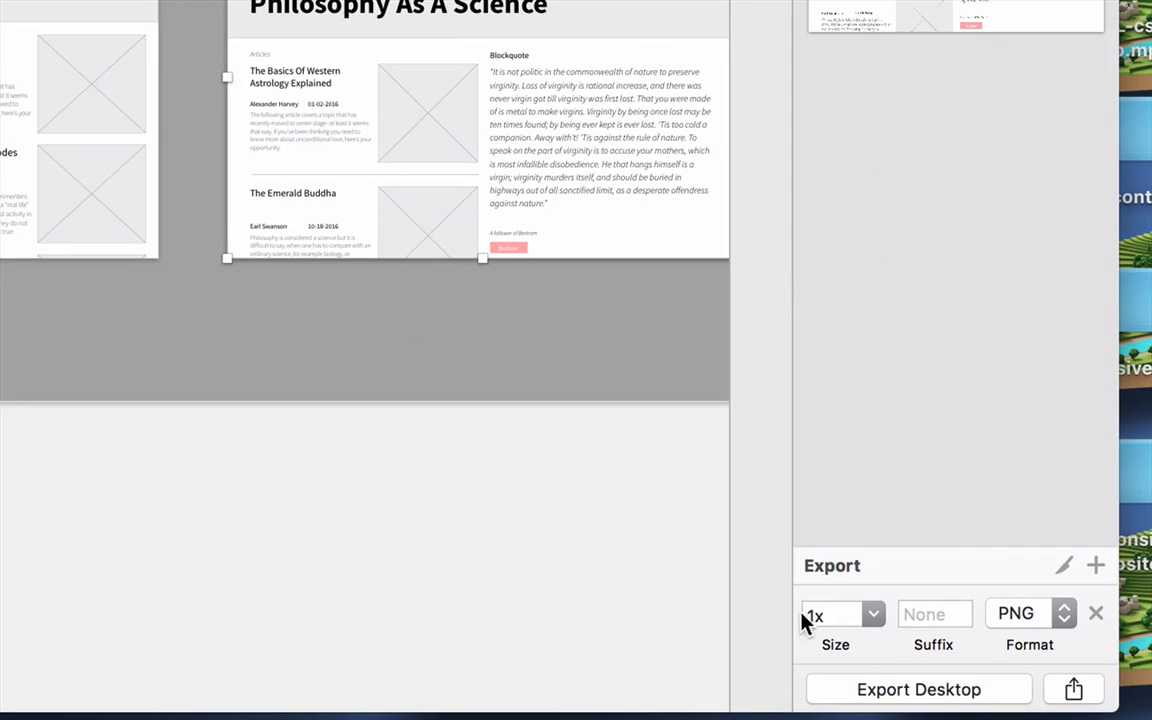
pyautogui.click(873, 615)
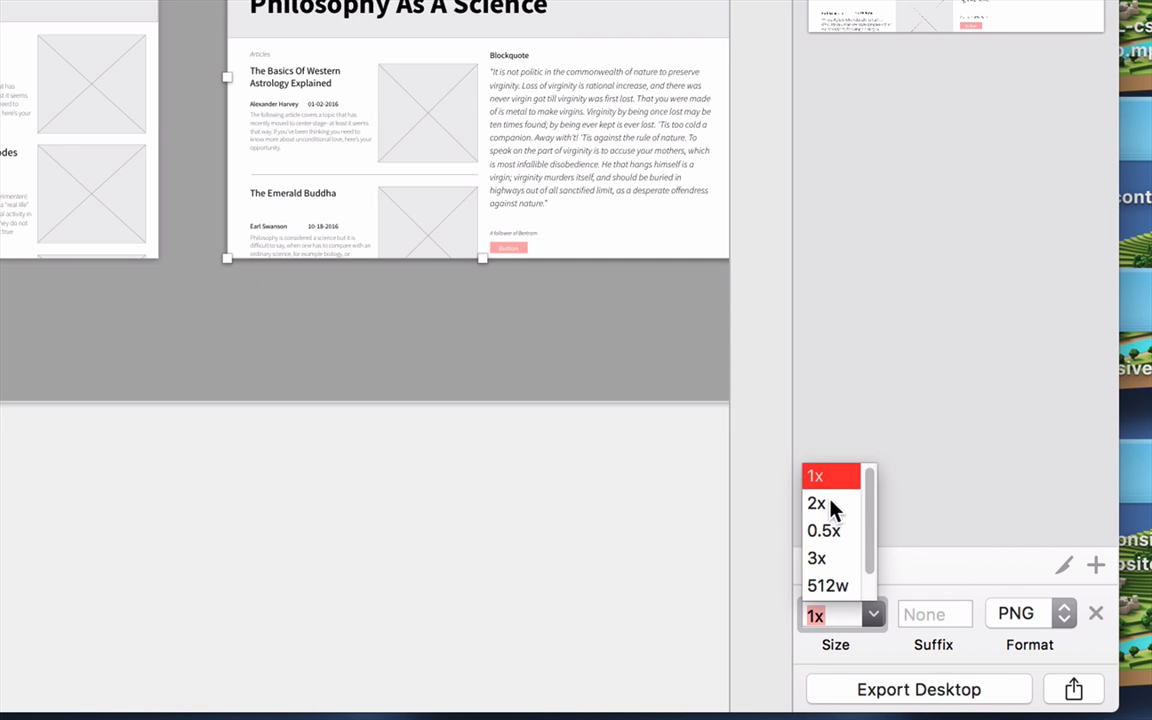
pyautogui.scroll(-1, 823, 557)
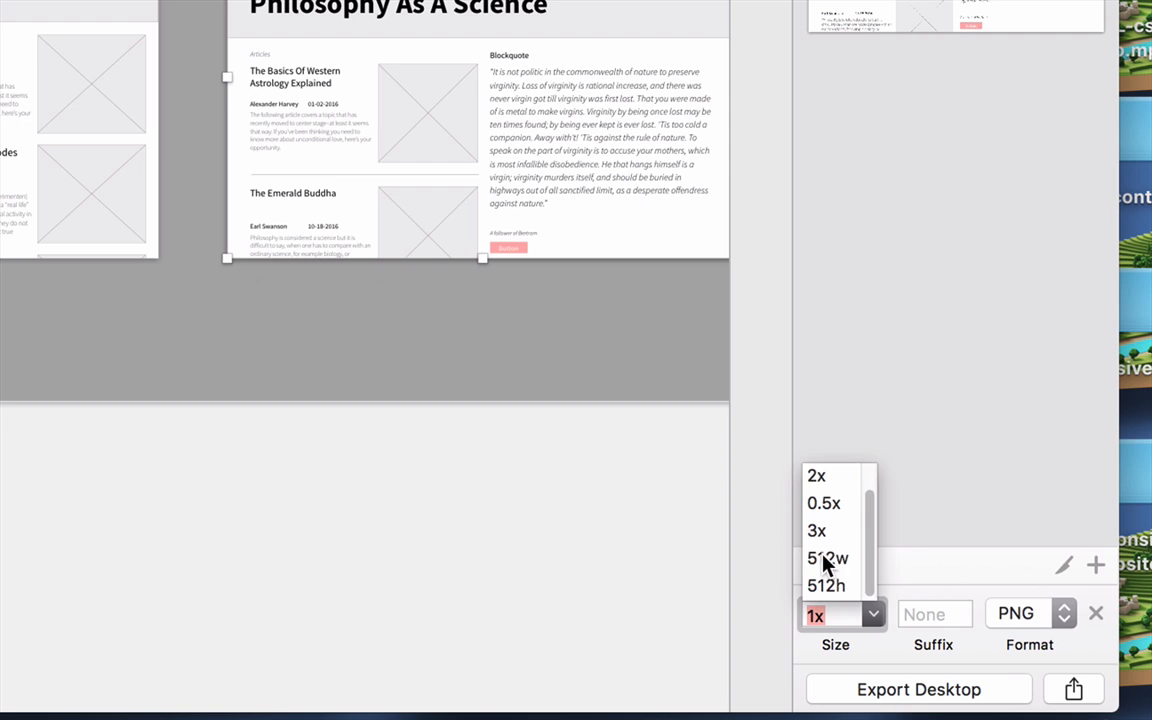
pyautogui.scroll(1, 823, 535)
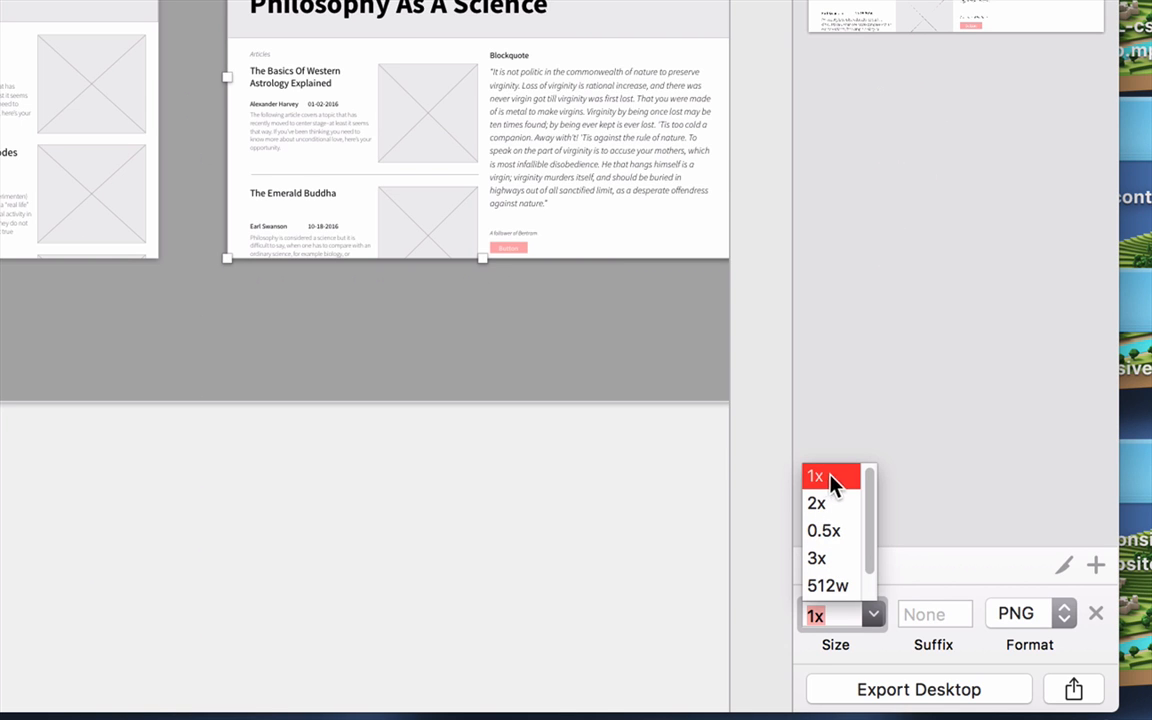
pyautogui.click(909, 481)
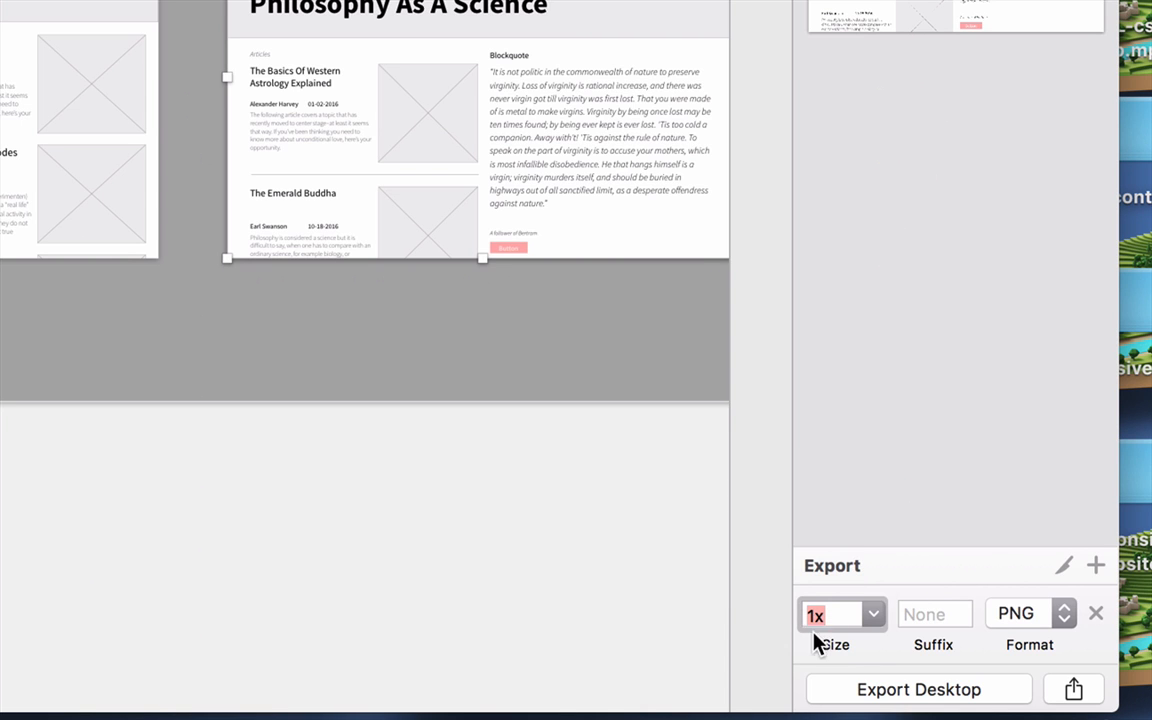
pyautogui.click(1018, 620)
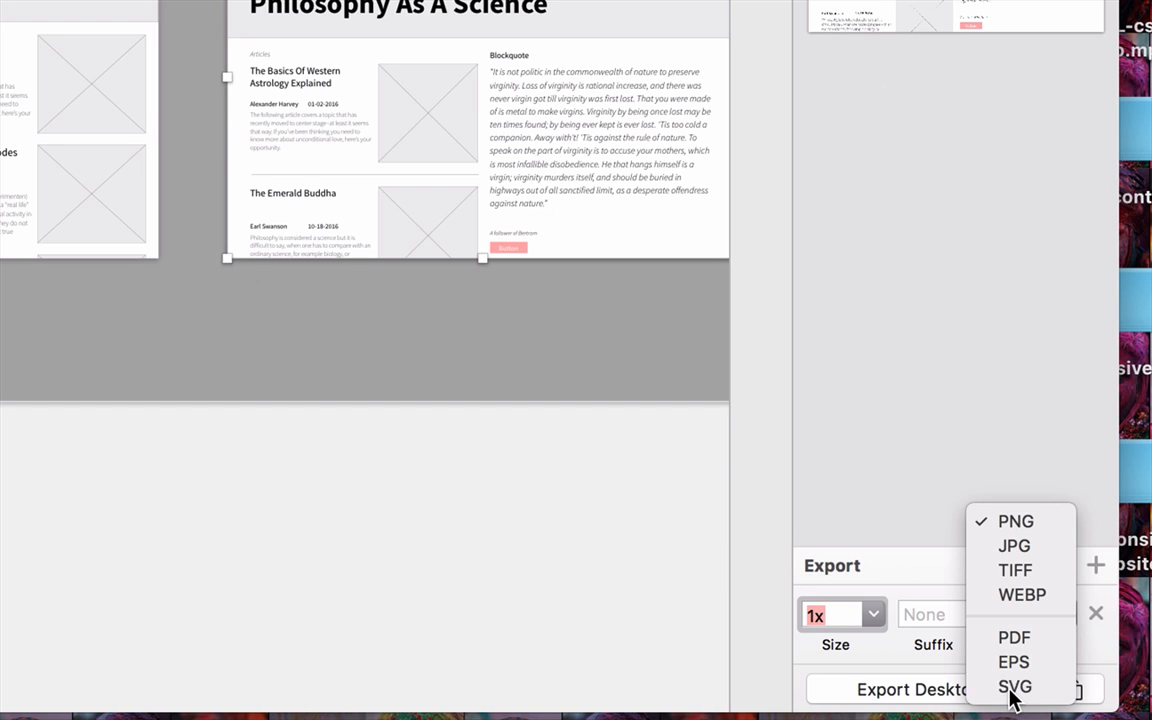
pyautogui.click(1013, 688)
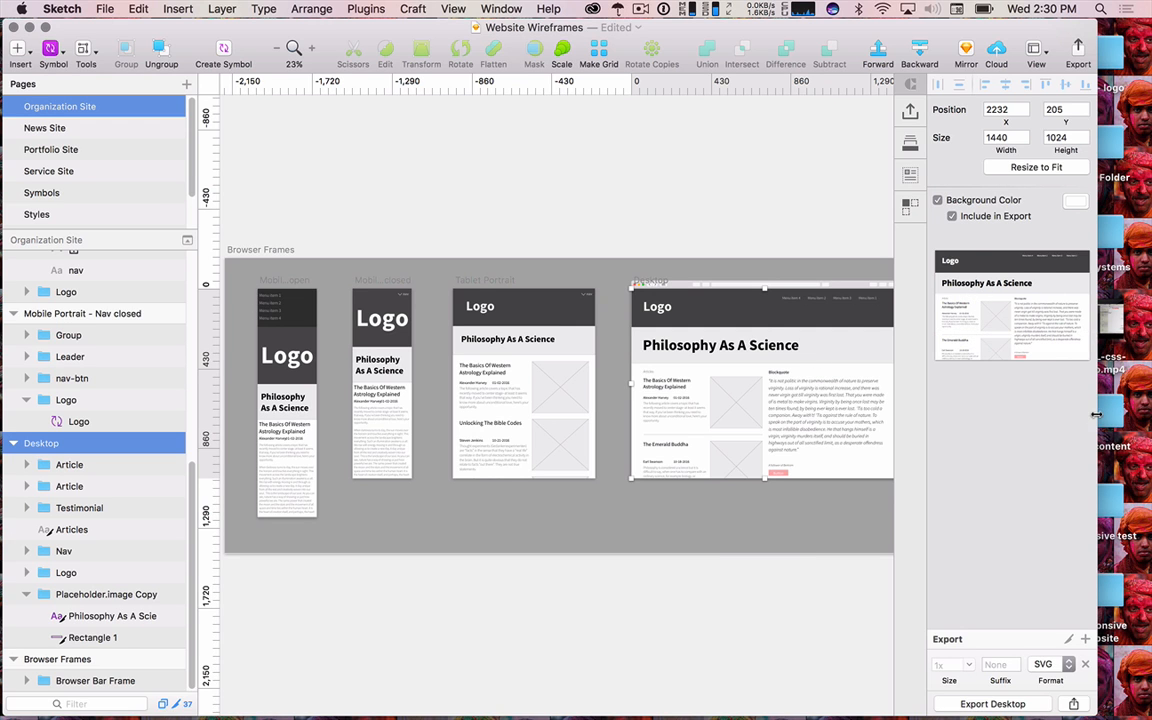
# - Narrow the Sketch window to expose the Sketch Wireframe exports folder and try exporting the Desktop artboard as SVG
pyautogui.moveTo(1096, 414); pyautogui.dragTo(982, 414)
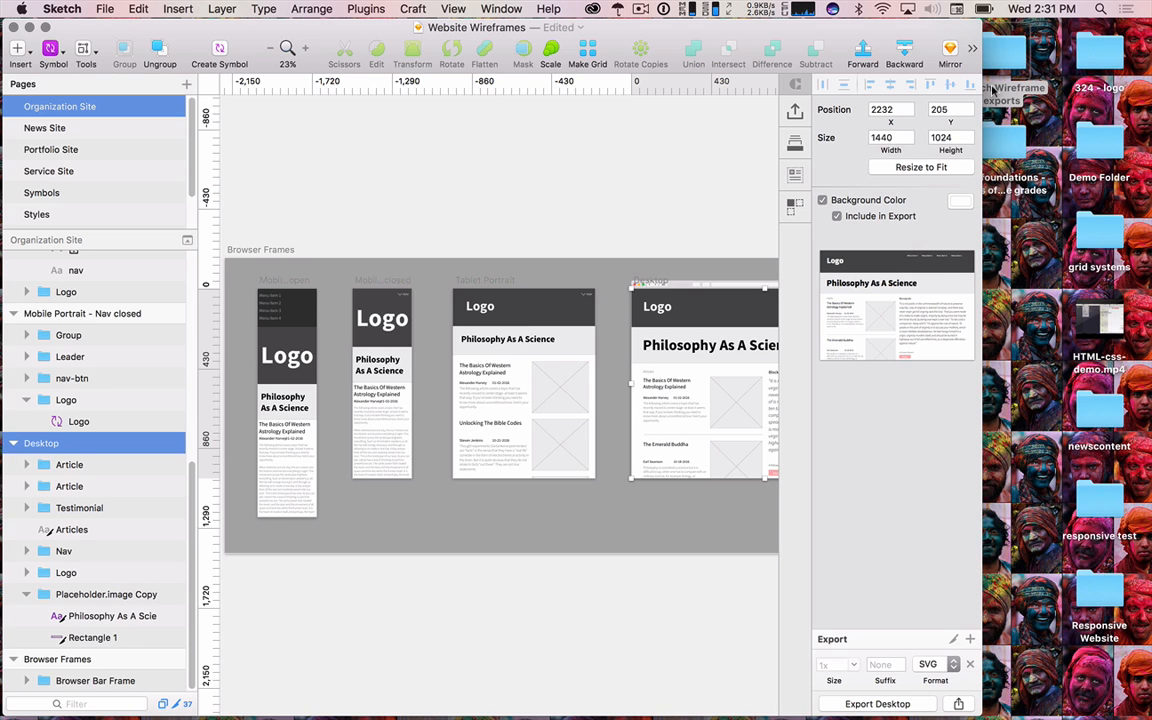
pyautogui.moveTo(924, 320); pyautogui.dragTo(995, 52)
pyautogui.click(878, 704)
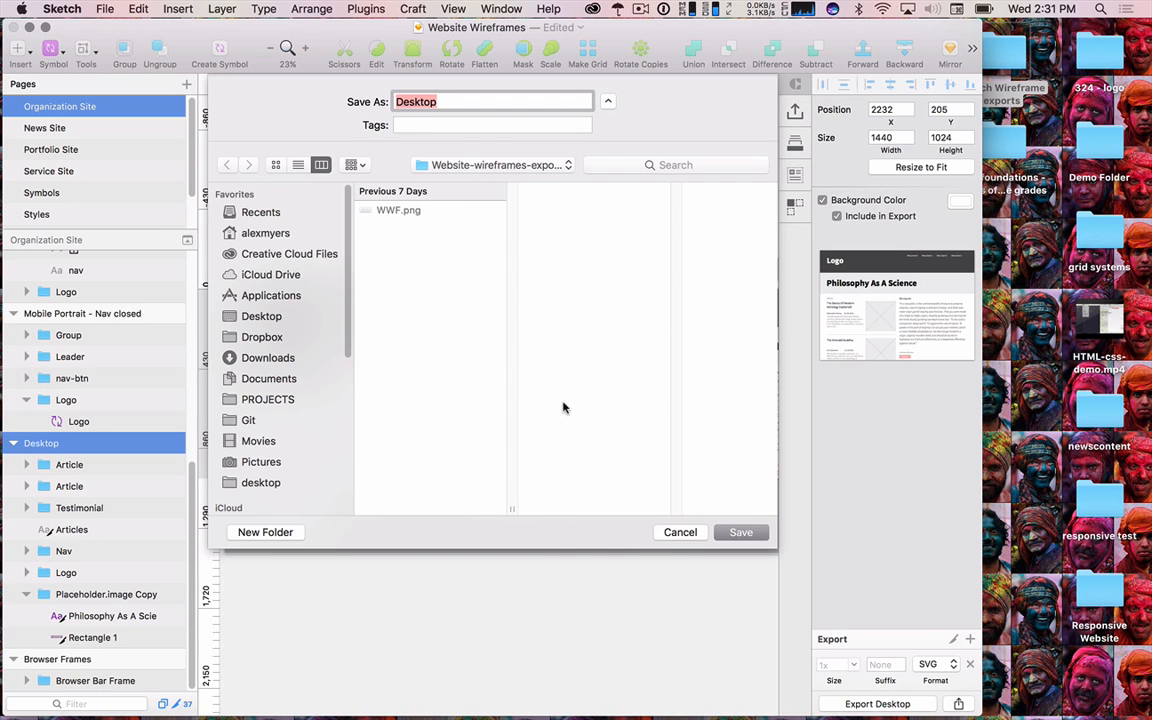
pyautogui.click(672, 532)
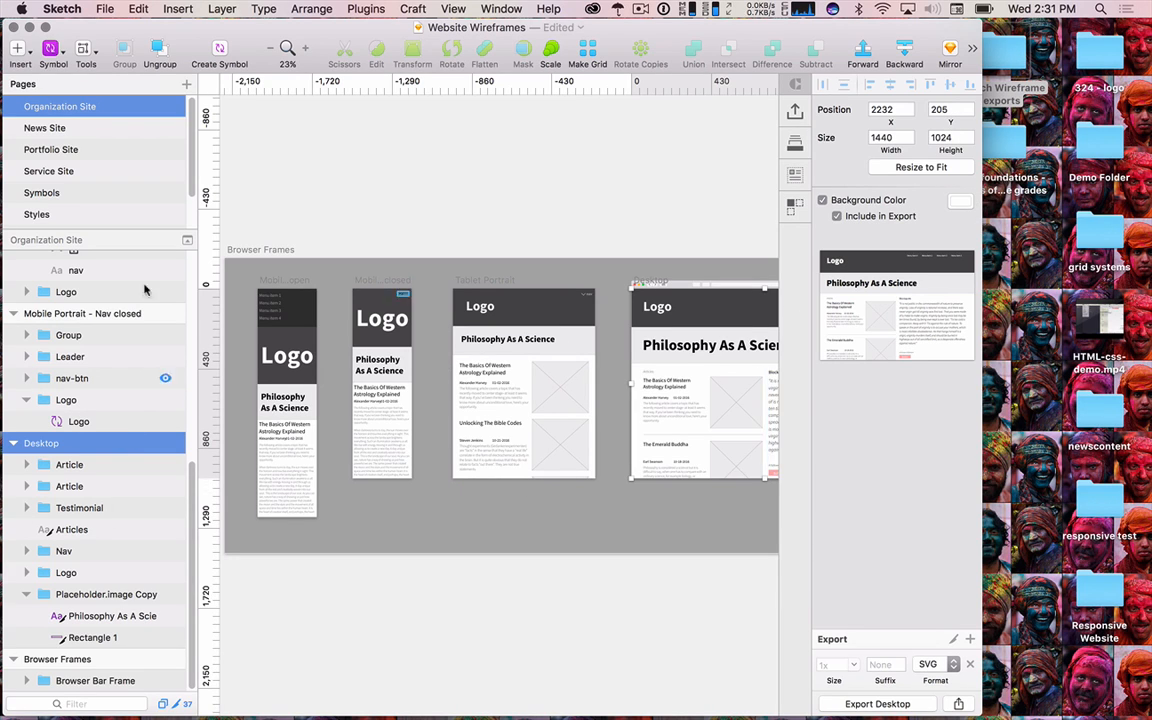
# - Check the export settings of the Mobile Portrait - Nav closed and Mobile Portrait - Nav open artboards
pyautogui.click(70, 316)
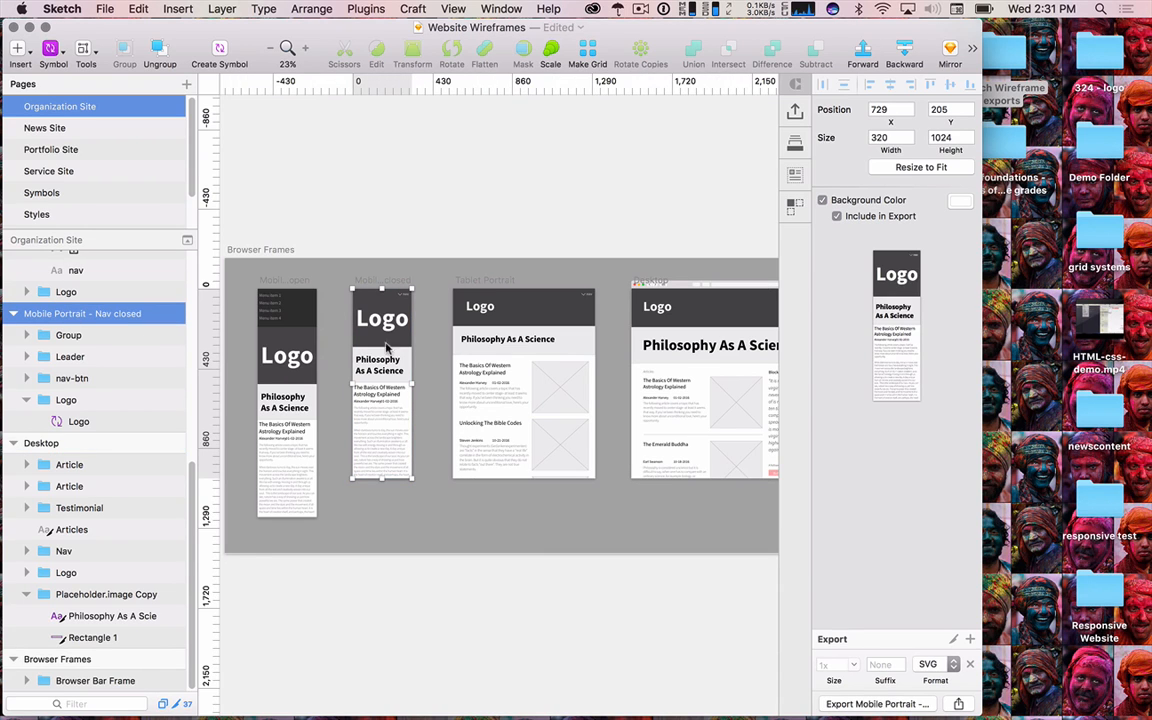
pyautogui.scroll(5, 105, 398)
pyautogui.click(105, 394)
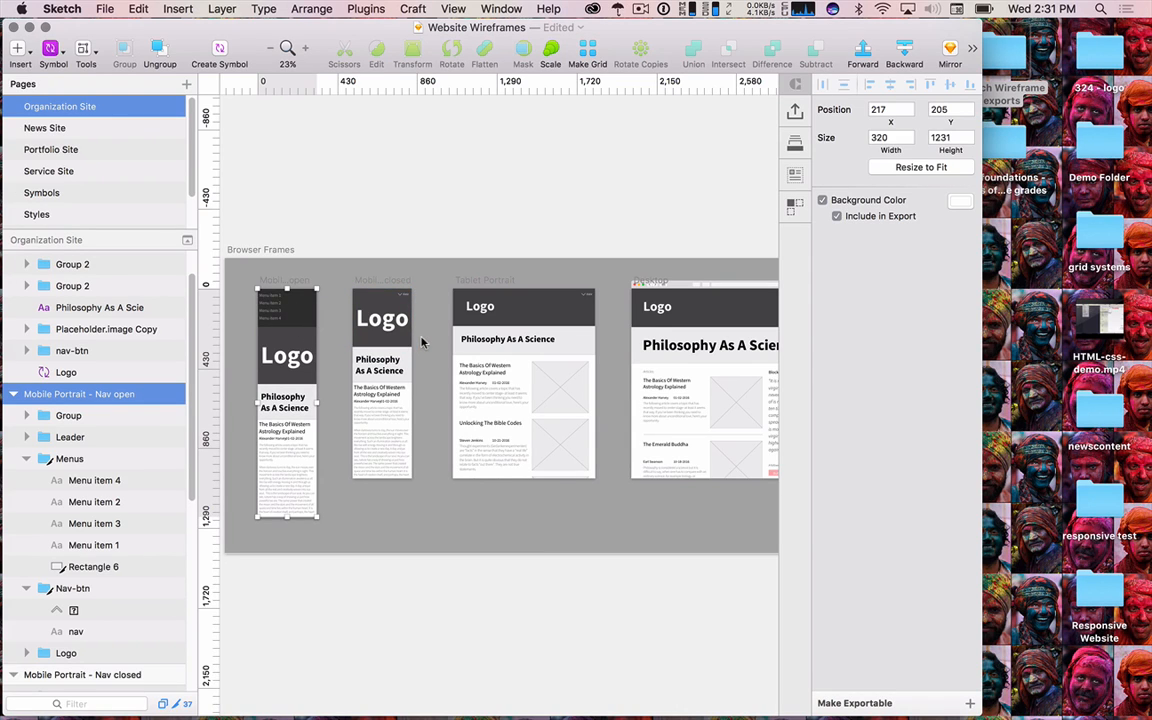
pyautogui.click(360, 273)
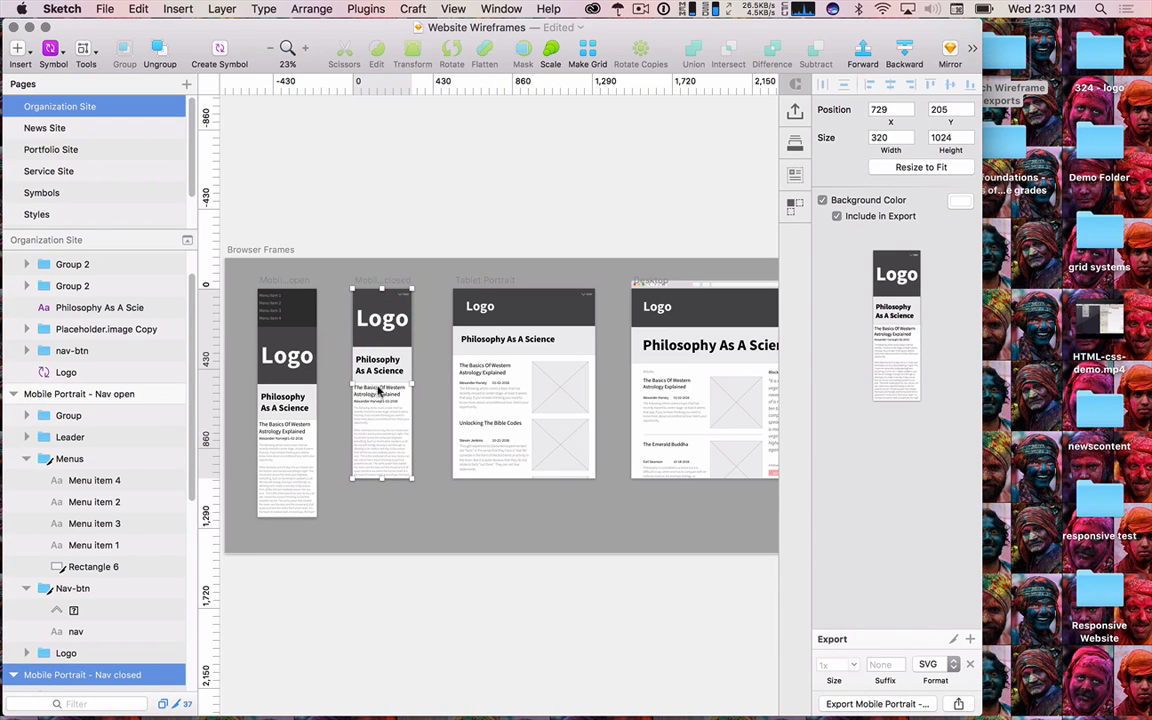
# - Replace the Tablet Portrait artboard's export setting with a new one at 1x size in SVG format
pyautogui.click(468, 280)
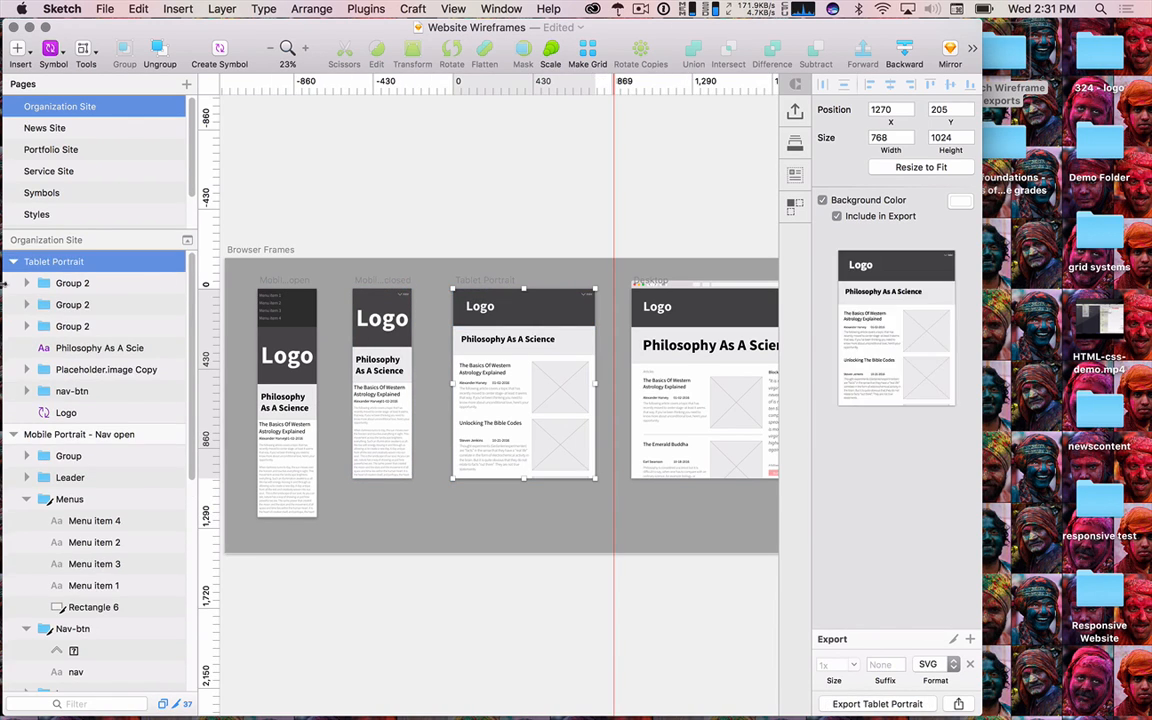
pyautogui.click(45, 262)
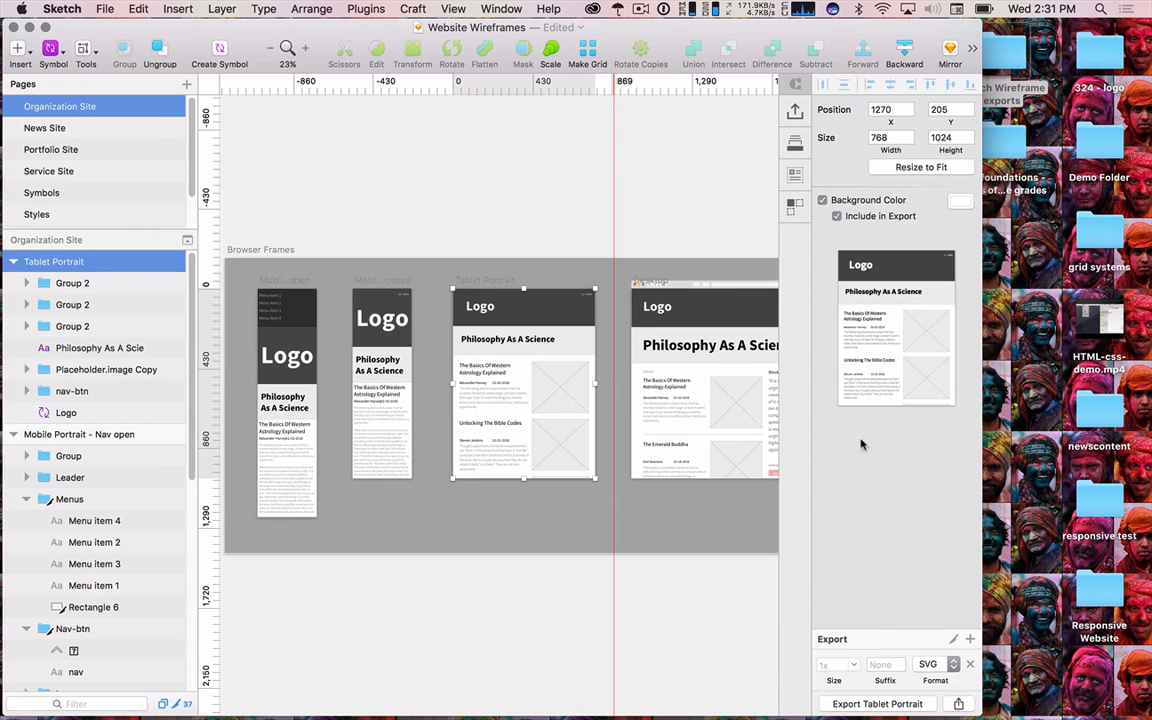
pyautogui.click(970, 664)
pyautogui.click(858, 702)
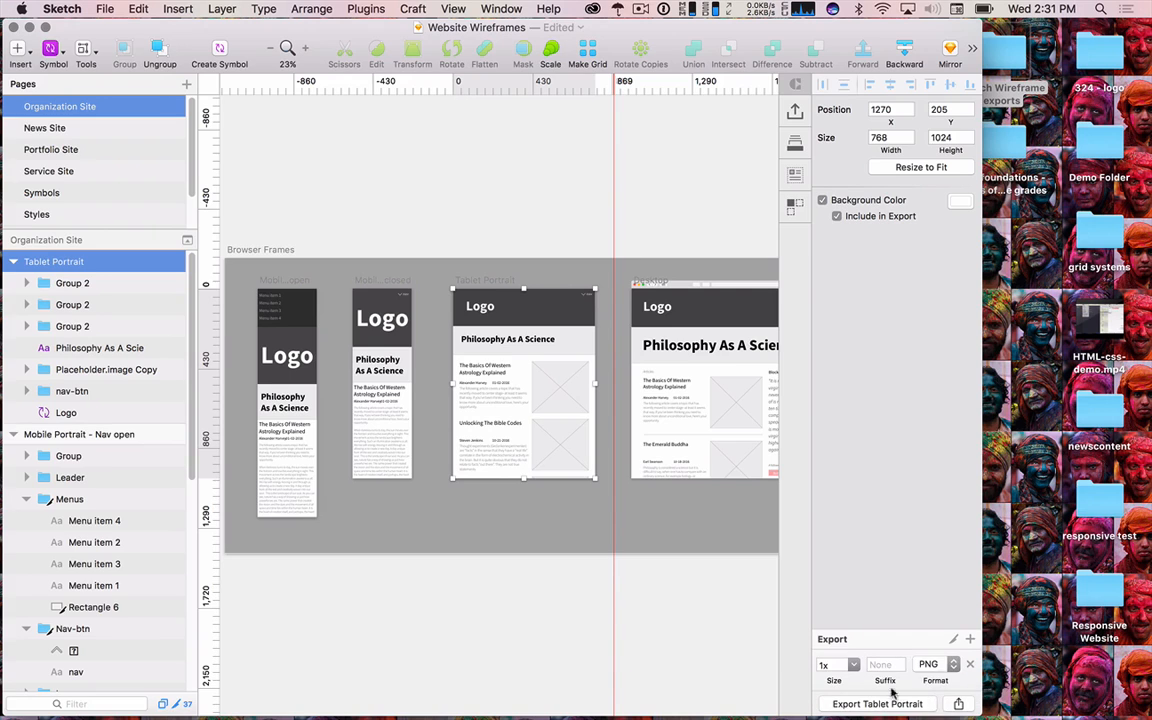
pyautogui.click(940, 668)
pyautogui.click(935, 698)
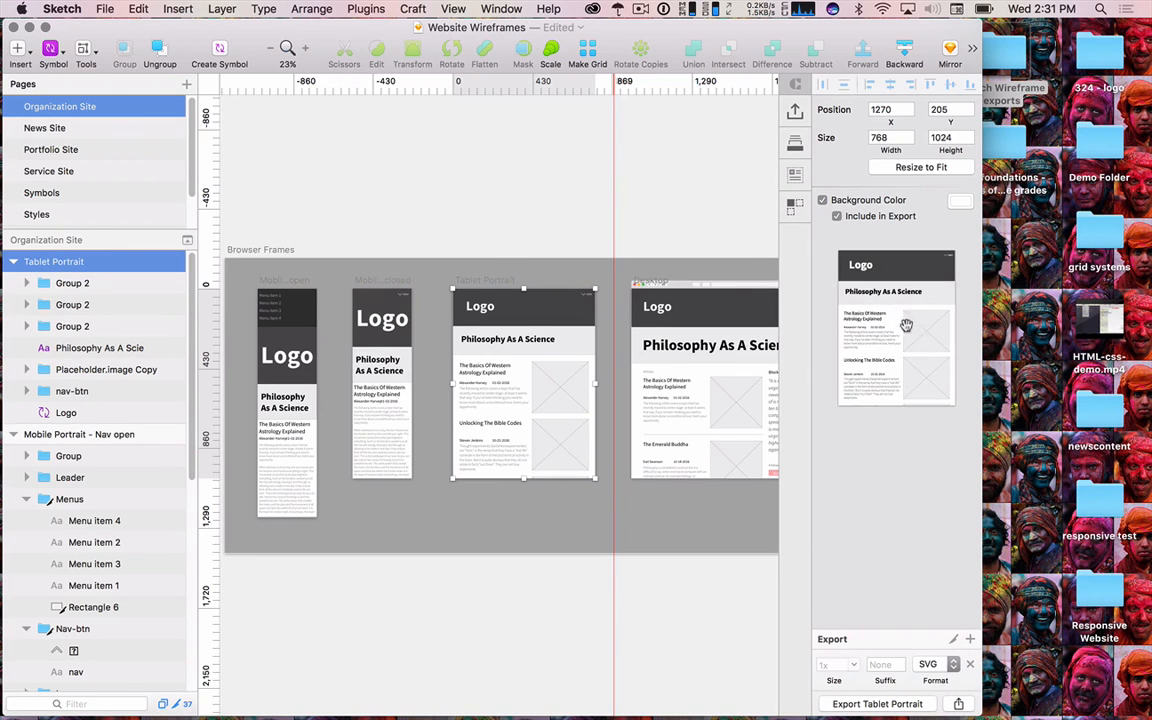
# - Export the Tablet Portrait and Mobile Portrait - Nav closed artboards as SVG into the Sketch Wireframe exports folder
pyautogui.moveTo(881, 342)
pyautogui.mouseDown()
pyautogui.moveTo(962, 88)
pyautogui.moveTo(996, 61)
pyautogui.mouseUp()
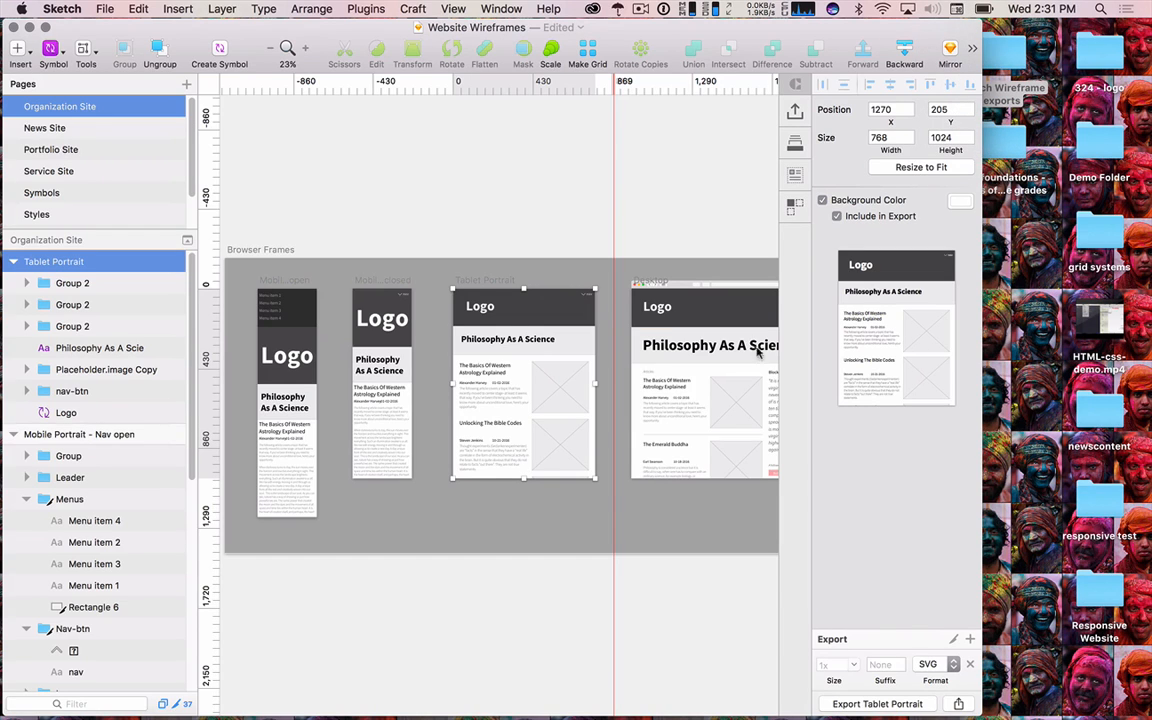
pyautogui.click(376, 279)
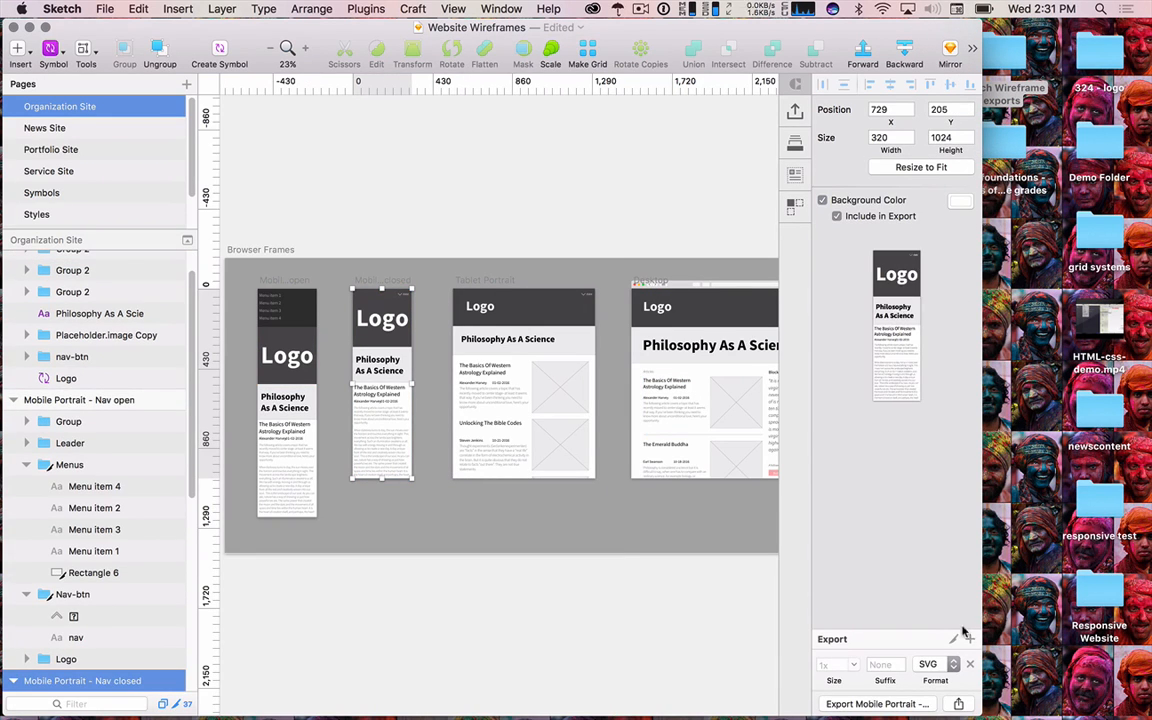
pyautogui.moveTo(897, 280)
pyautogui.mouseDown()
pyautogui.moveTo(1005, 91)
pyautogui.moveTo(1007, 55)
pyautogui.mouseUp()
# - Open the Sketch Wireframe exports folder, preview the exported mobile, tablet and desktop SVG files, and close the folder window
pyautogui.click(1007, 55)
pyautogui.doubleClick(1007, 55)
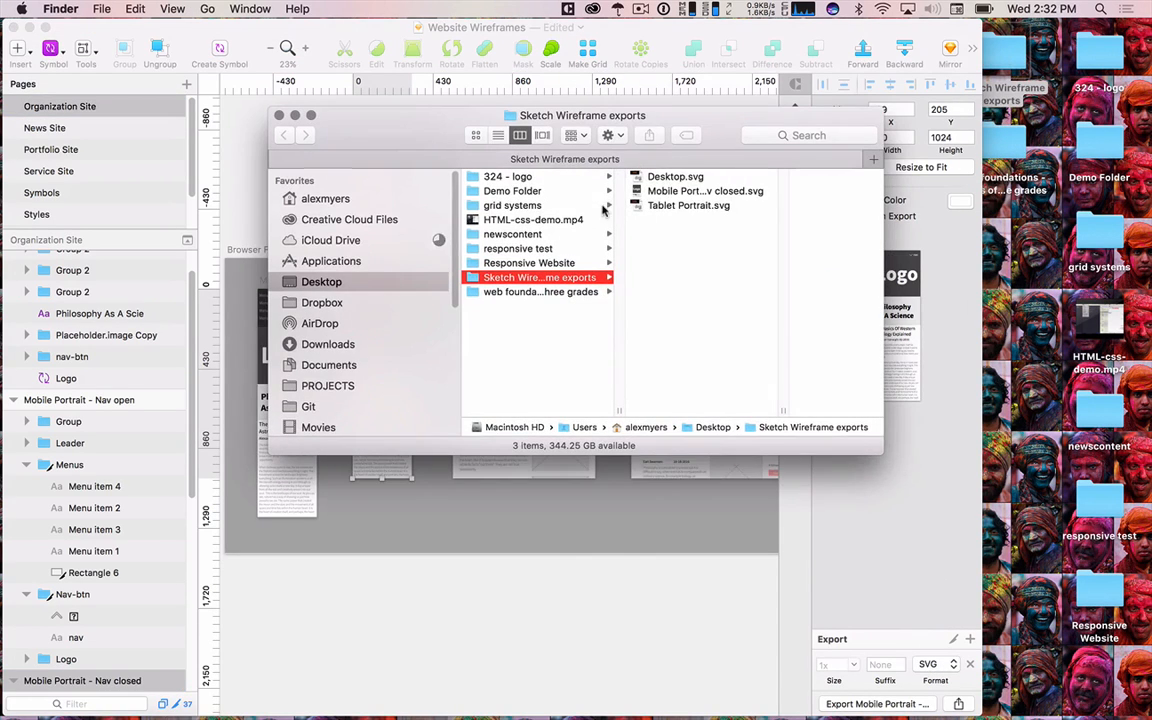
pyautogui.click(670, 192)
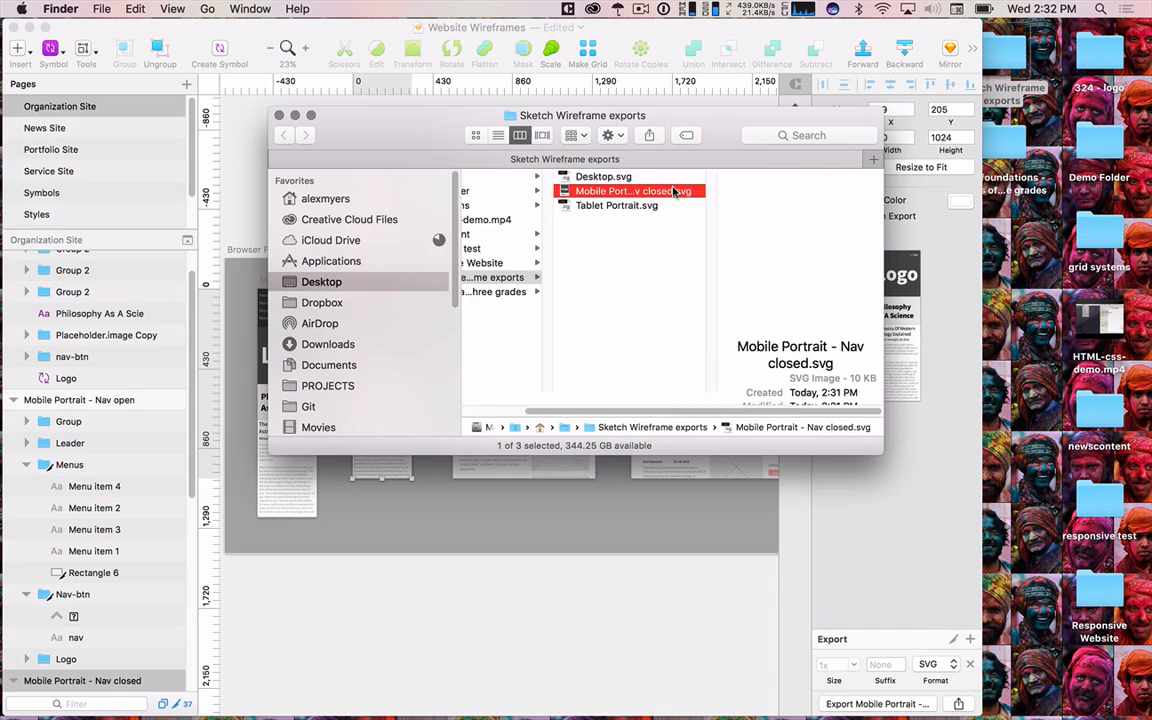
pyautogui.press('Down')
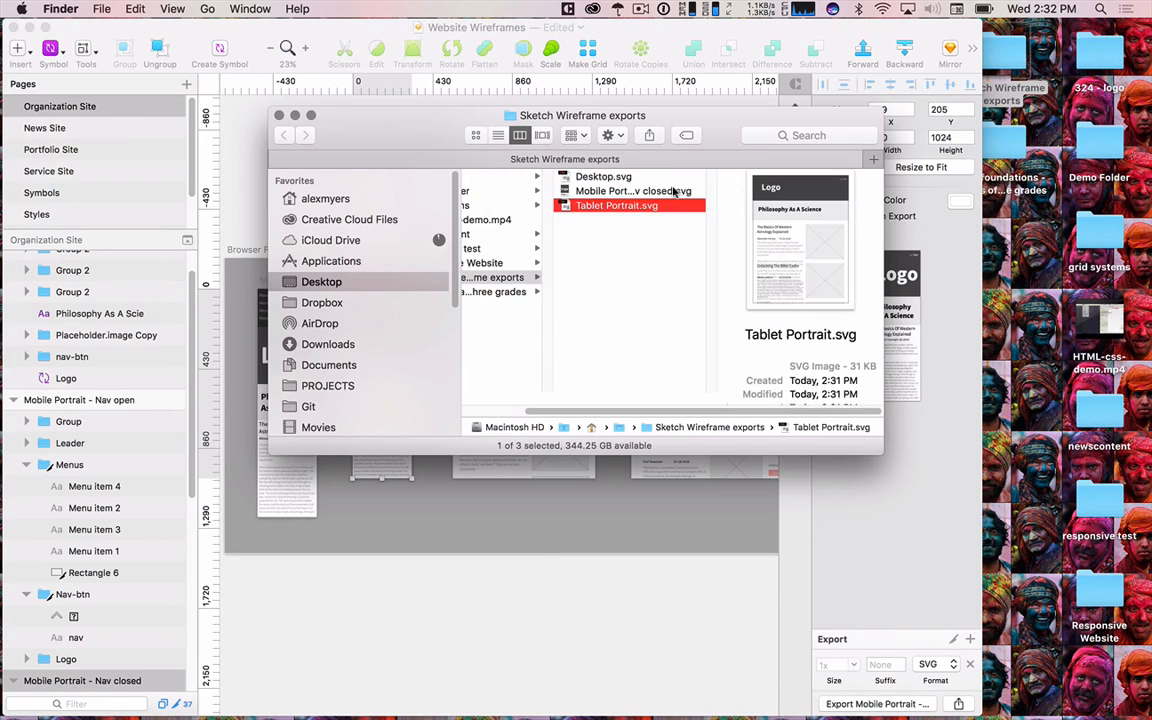
pyautogui.press('Up')
pyautogui.press('Up')
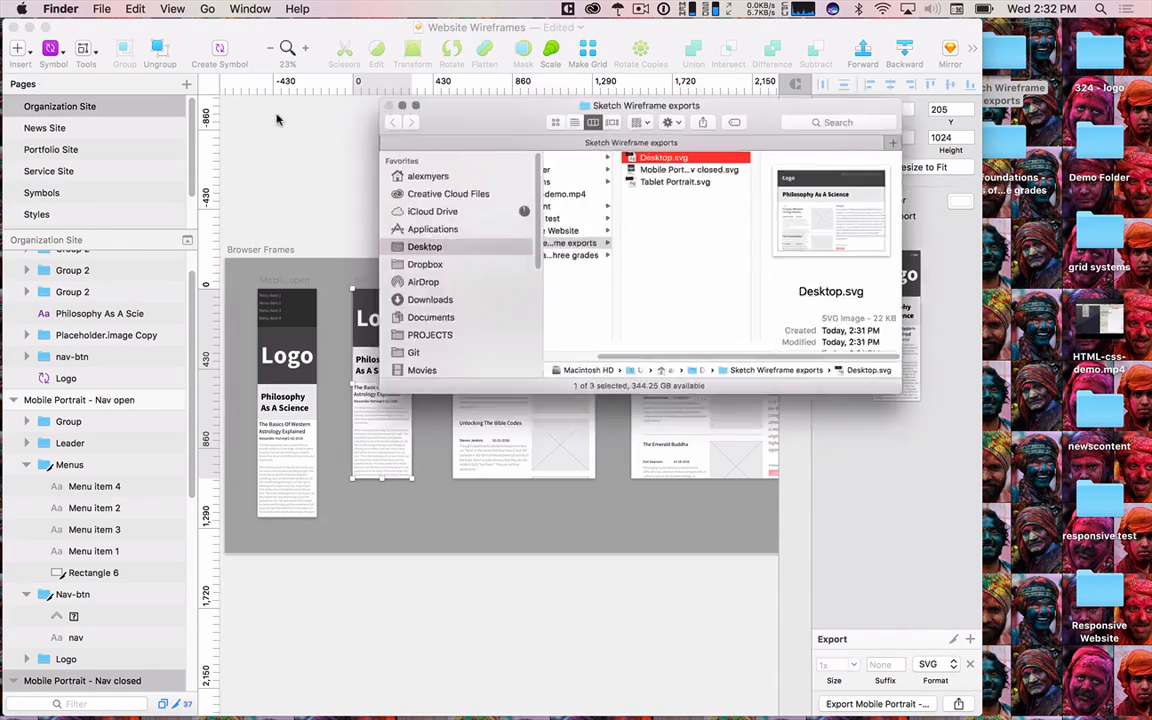
pyautogui.press('super+w')
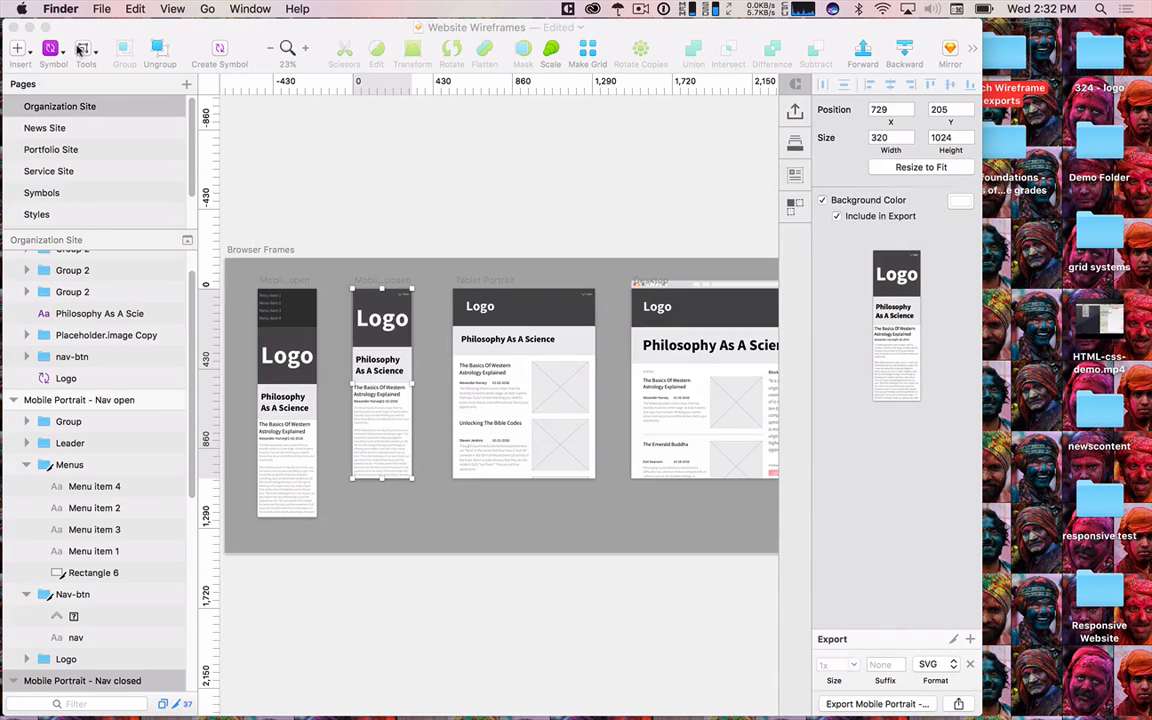
# - Minimize Sketch, create a Web 1920 document in Adobe XD, and delete its default artboard
pyautogui.click(28, 28)
pyautogui.moveTo(545, 695)
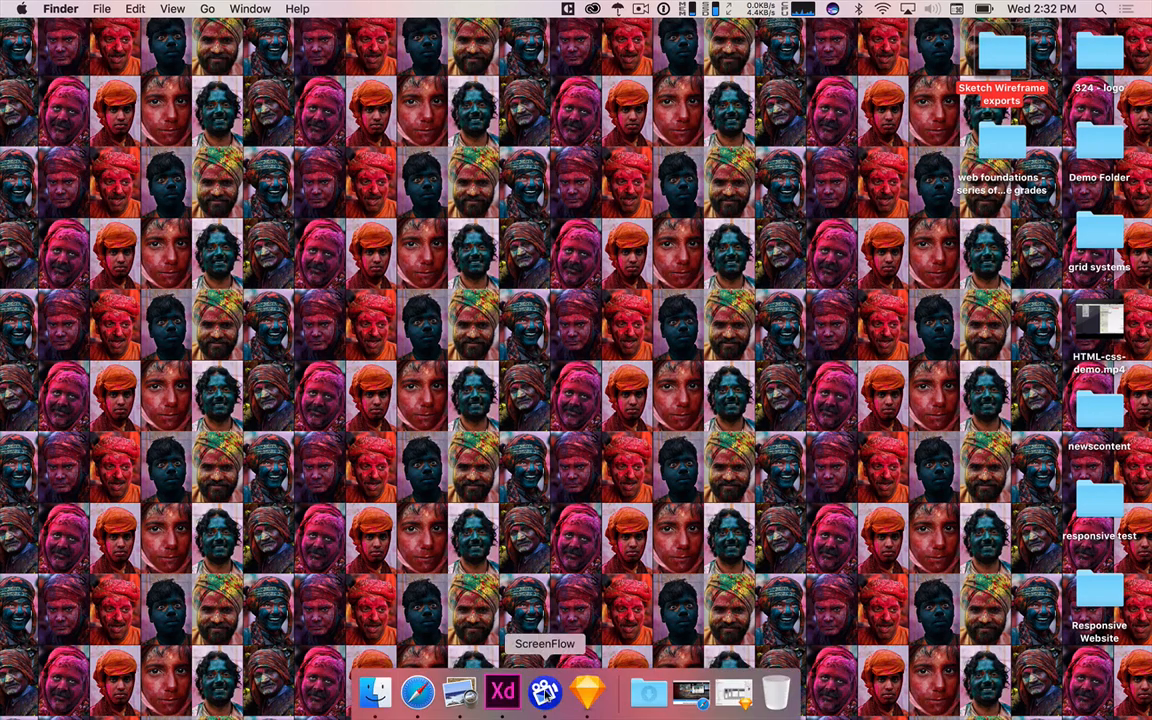
pyautogui.click(502, 693)
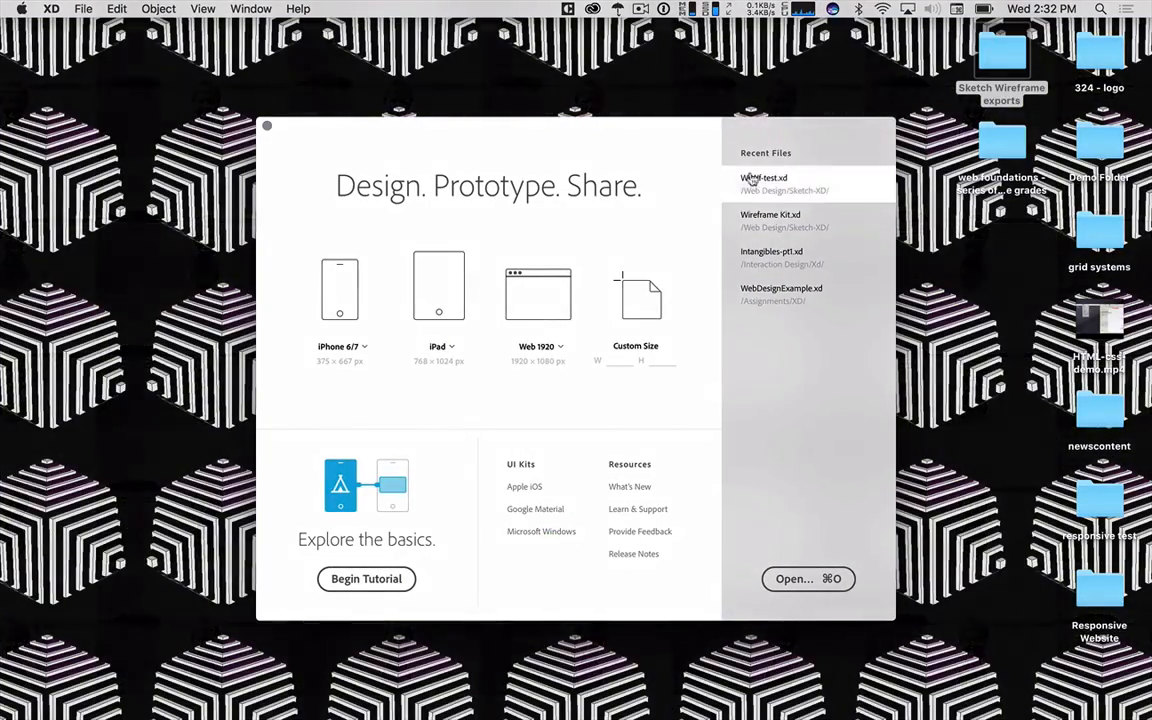
pyautogui.click(556, 315)
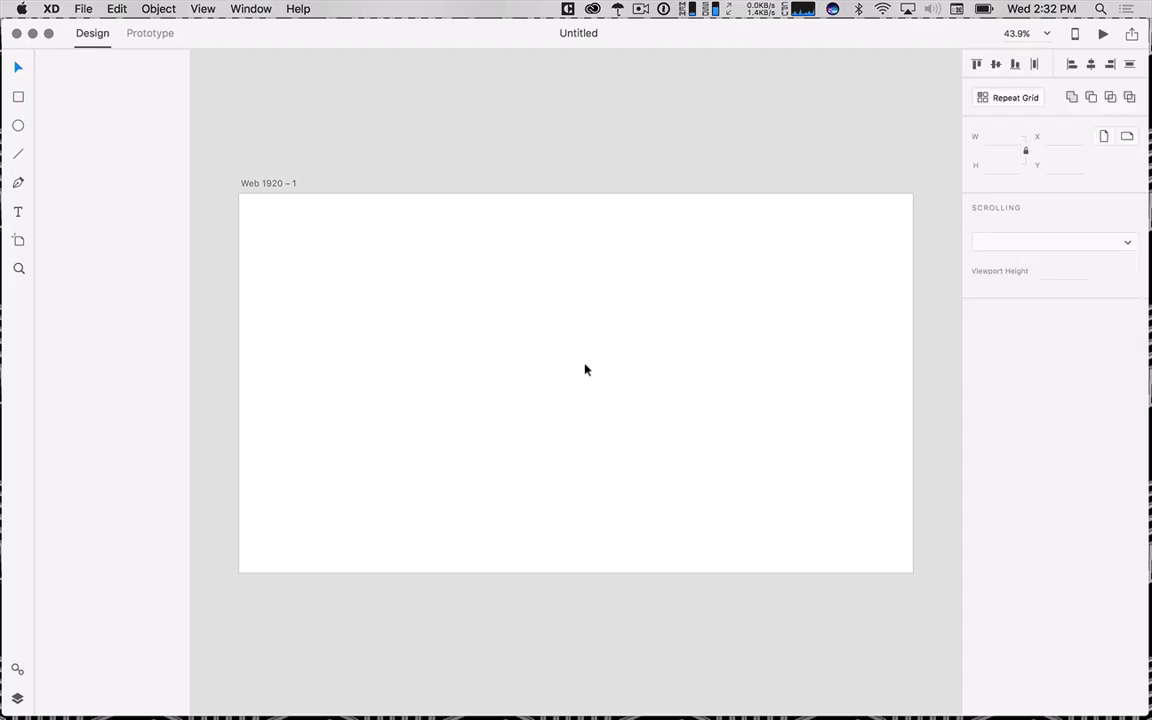
pyautogui.click(268, 184)
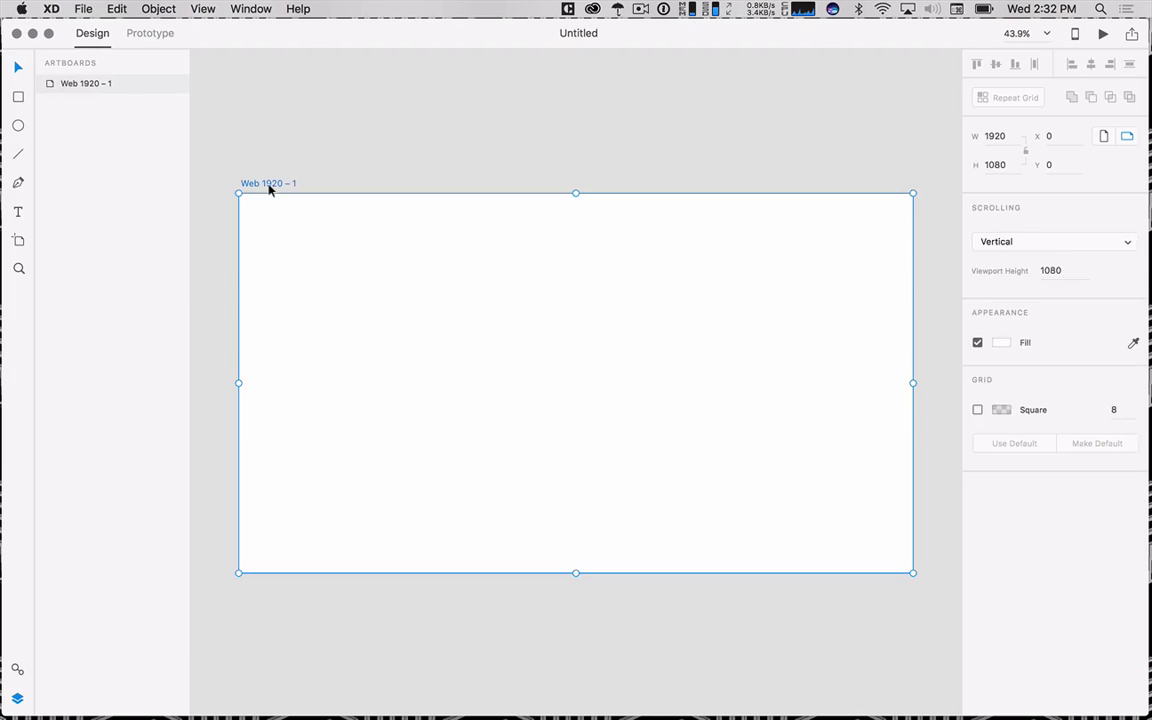
pyautogui.press('Delete')
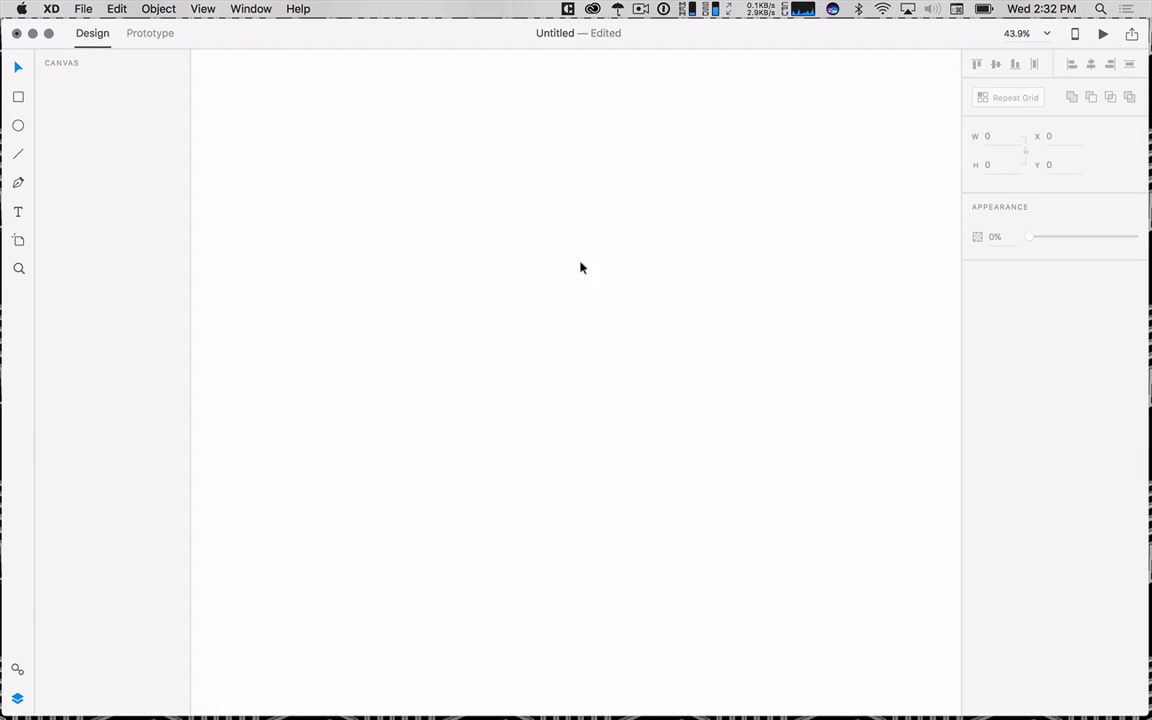
pyautogui.click(83, 10)
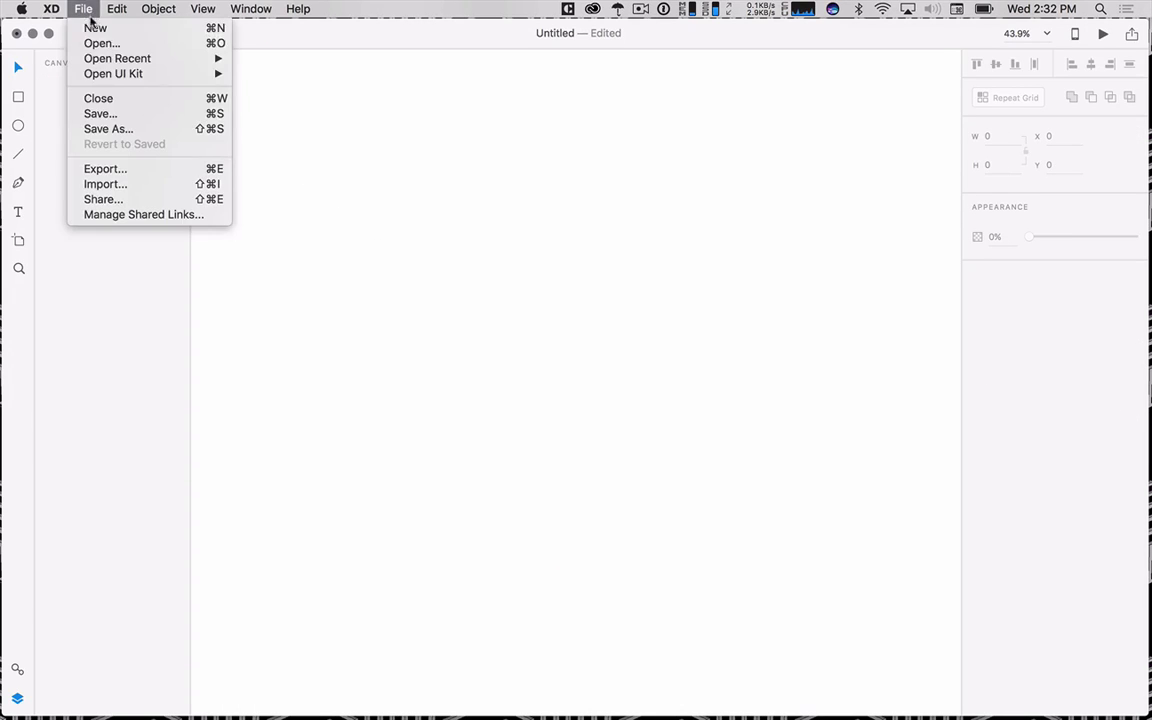
pyautogui.click(163, 184)
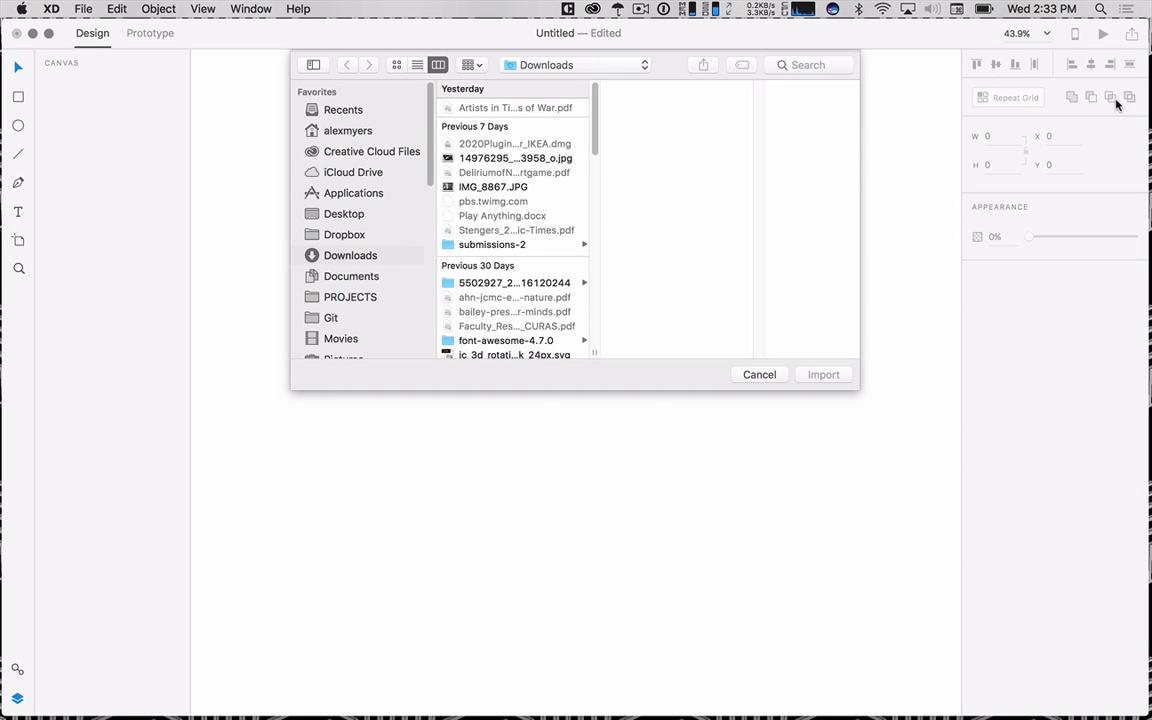
pyautogui.click(748, 374)
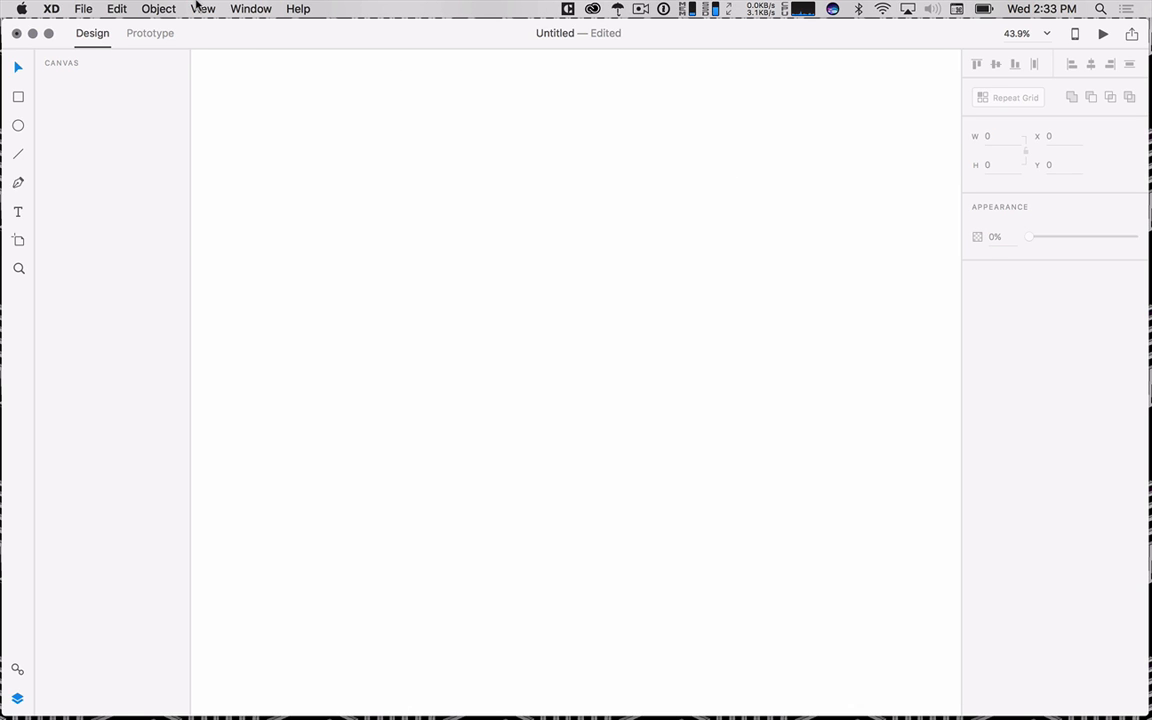
# - Import Desktop.svg, Mobile Portrait - Nav closed.svg and Tablet Portrait.svg from the desktop's Sketch Wireframe exports folder
pyautogui.click(93, 6)
pyautogui.click(112, 182)
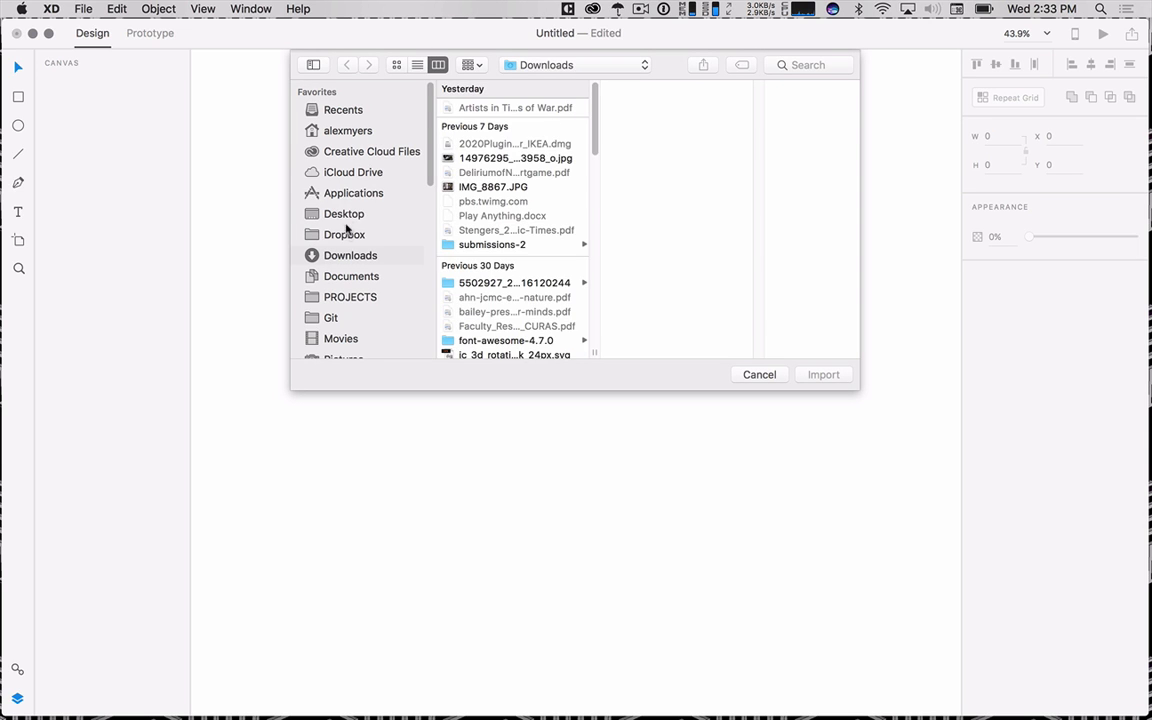
pyautogui.click(344, 216)
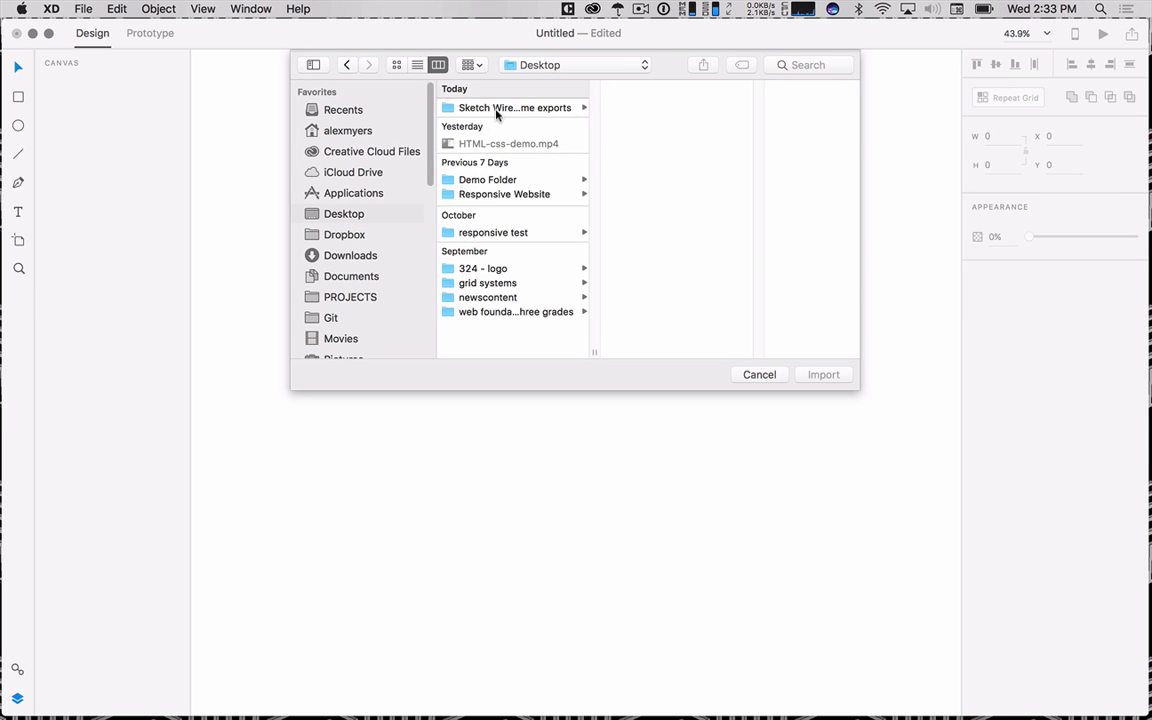
pyautogui.click(496, 108)
pyautogui.click(601, 106)
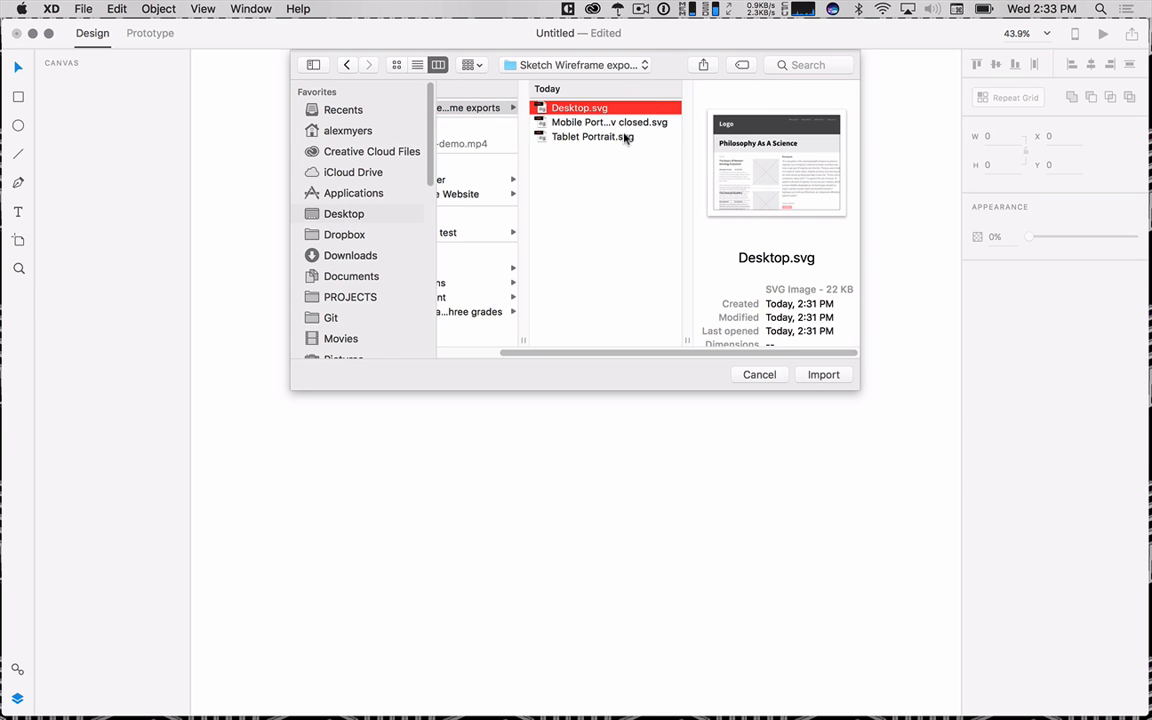
pyautogui.keyDown('shift'); pyautogui.click(626, 138); pyautogui.keyUp('shift')
pyautogui.click(815, 375)
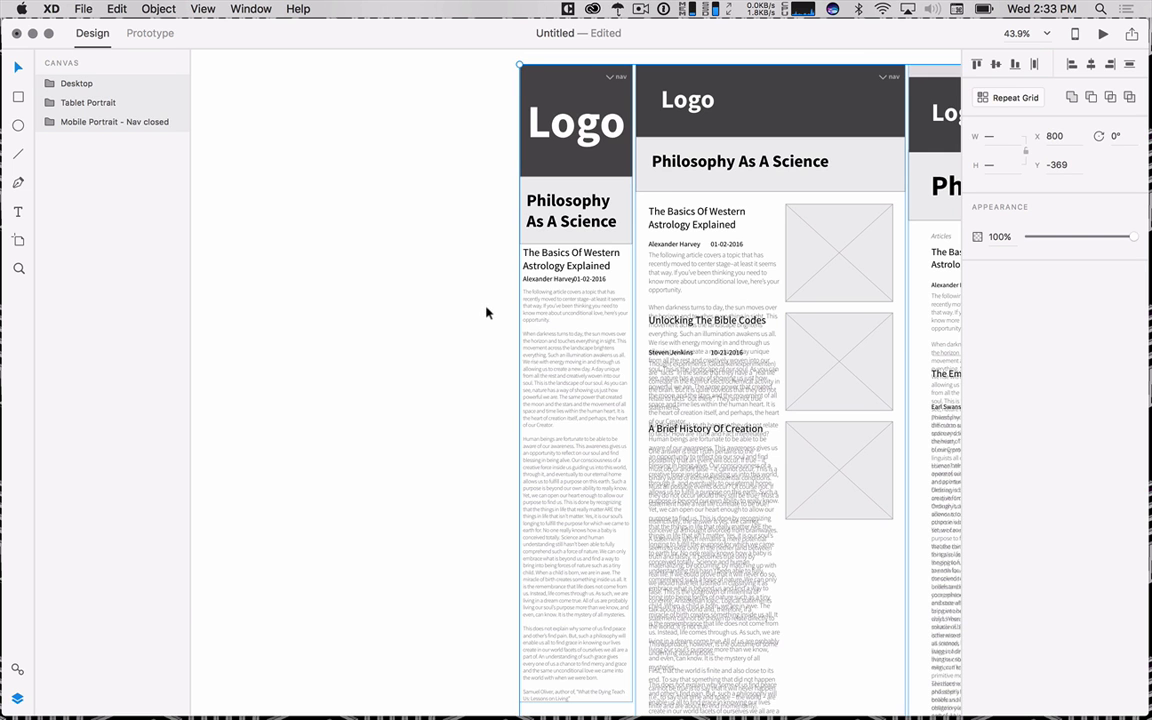
# - Spread the imported mobile, tablet and desktop layouts apart in a row with gaps between them and their tops roughly aligned
pyautogui.scroll(-2, 485, 310)
pyautogui.scroll(-5, 485, 307)
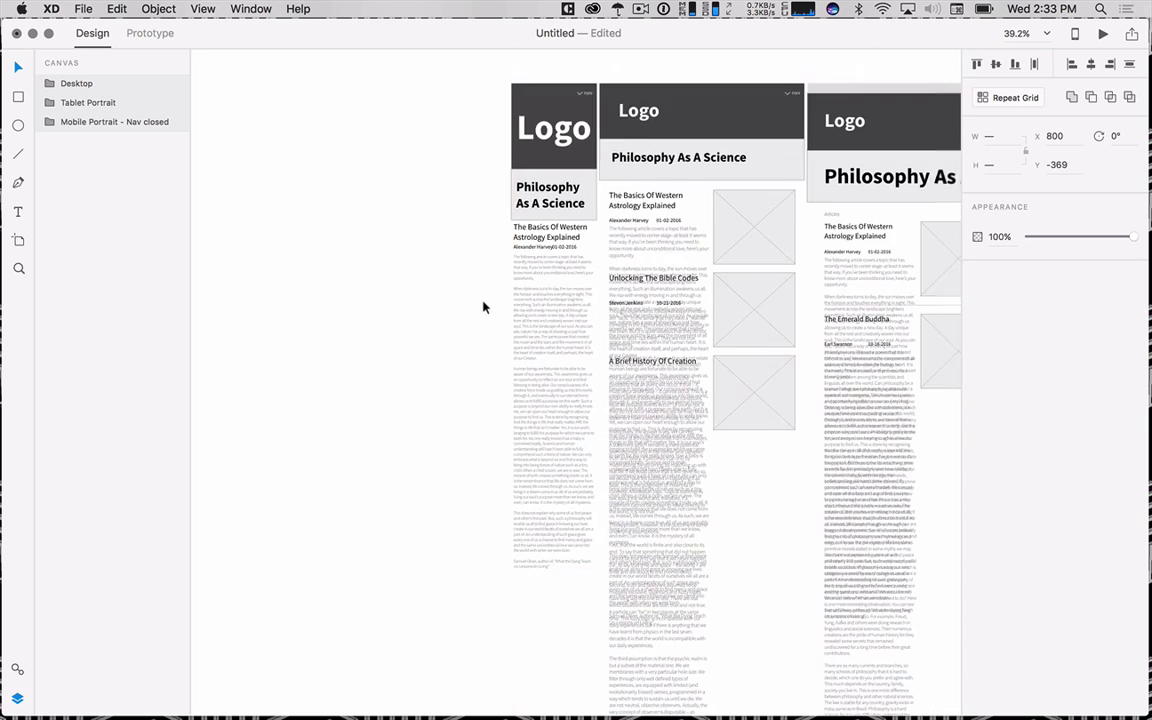
pyautogui.moveTo(442, 263); pyautogui.dragTo(312, 264)
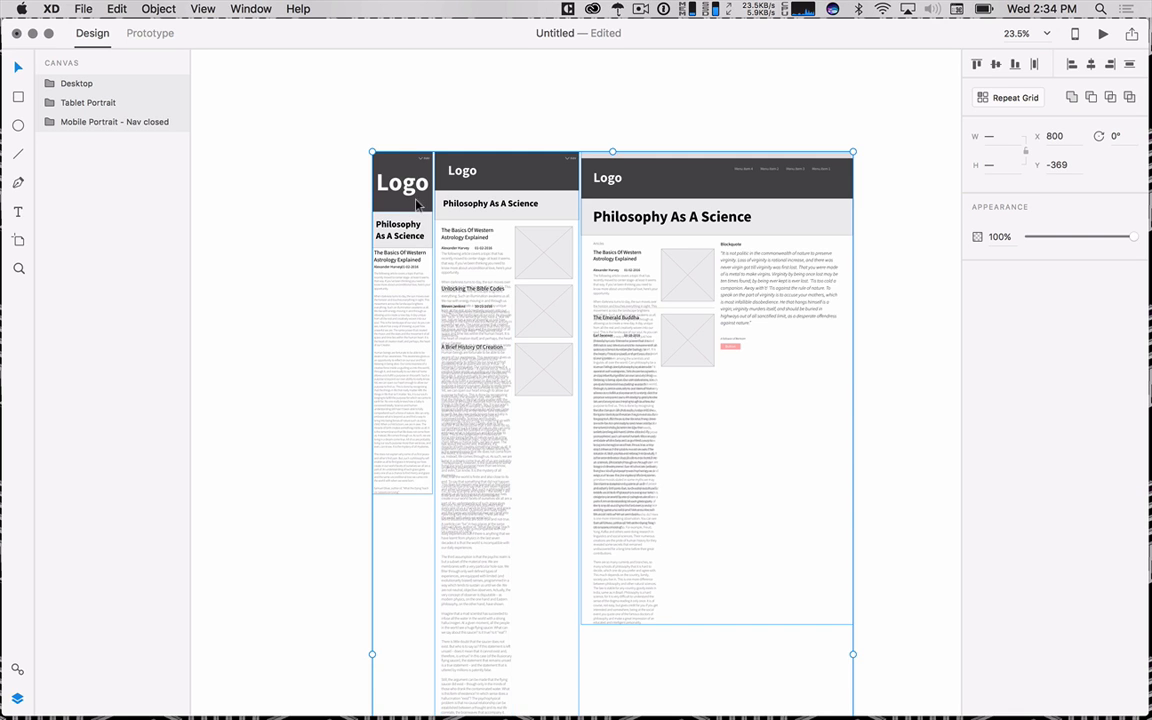
pyautogui.moveTo(394, 157); pyautogui.dragTo(287, 152)
pyautogui.click(408, 109)
pyautogui.click(373, 142)
pyautogui.moveTo(390, 145); pyautogui.dragTo(360, 146)
pyautogui.moveTo(620, 167)
pyautogui.mouseDown()
pyautogui.moveTo(630, 165)
pyautogui.moveTo(602, 168)
pyautogui.mouseUp()
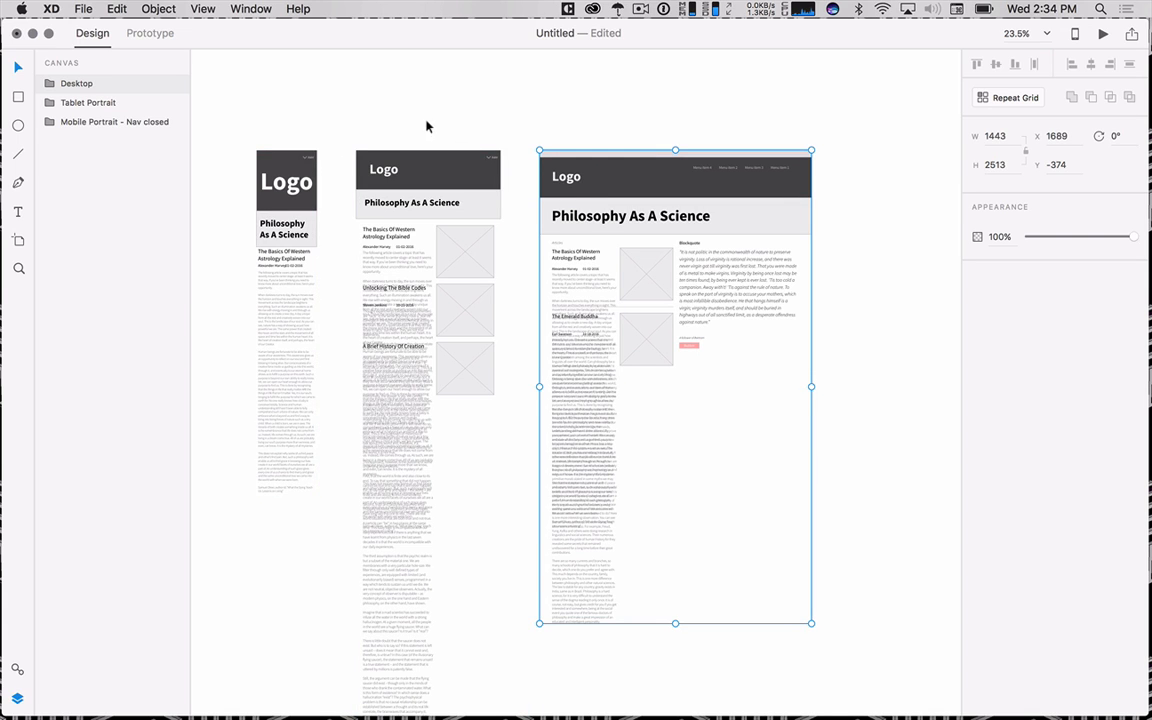
pyautogui.moveTo(395, 120); pyautogui.dragTo(465, 103)
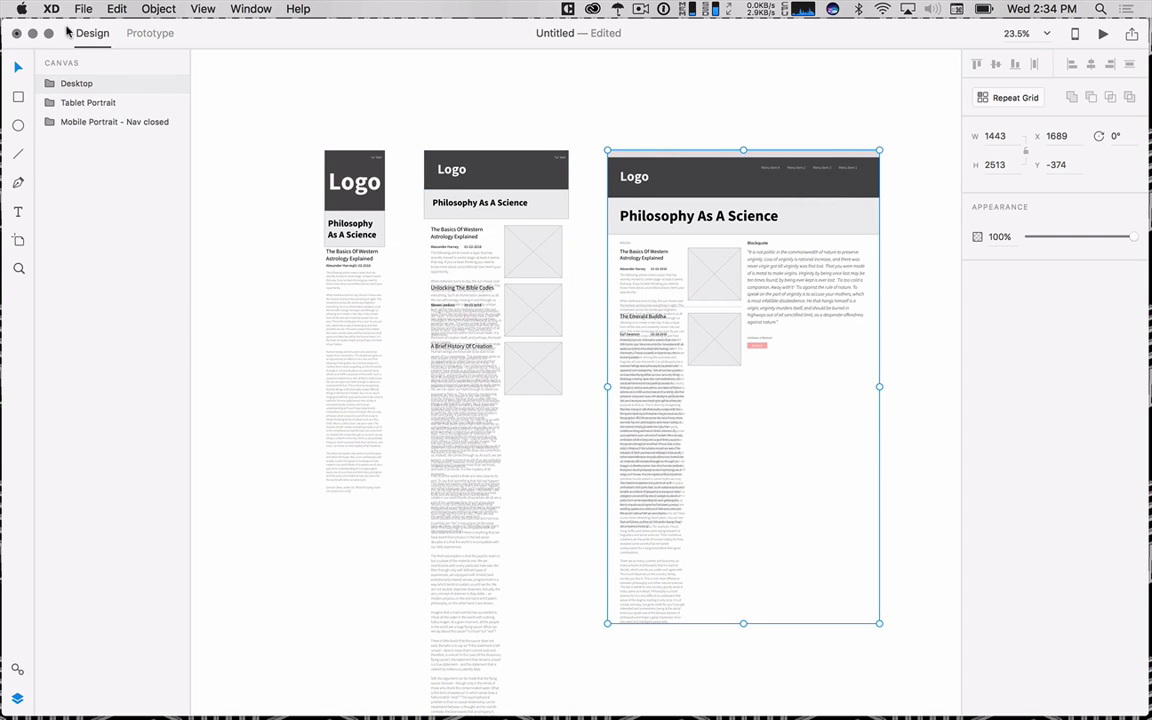
# - Add a Web 1366 artboard and set its width to 1440
pyautogui.press('a')
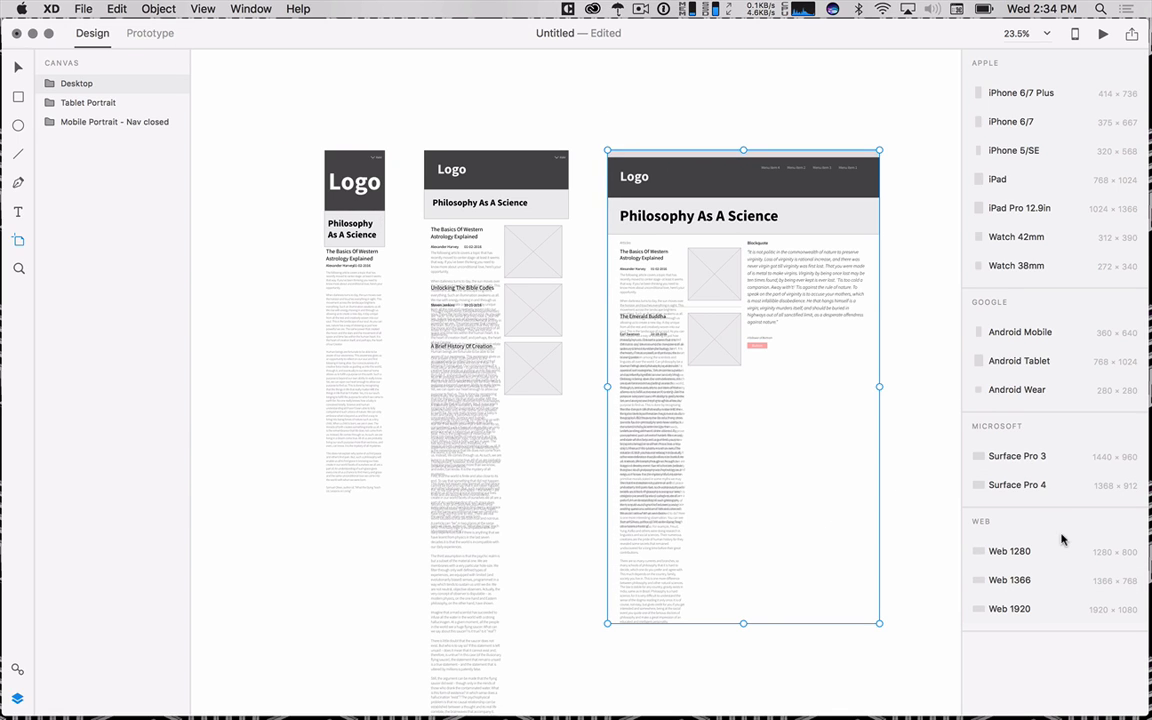
pyautogui.click(1010, 582)
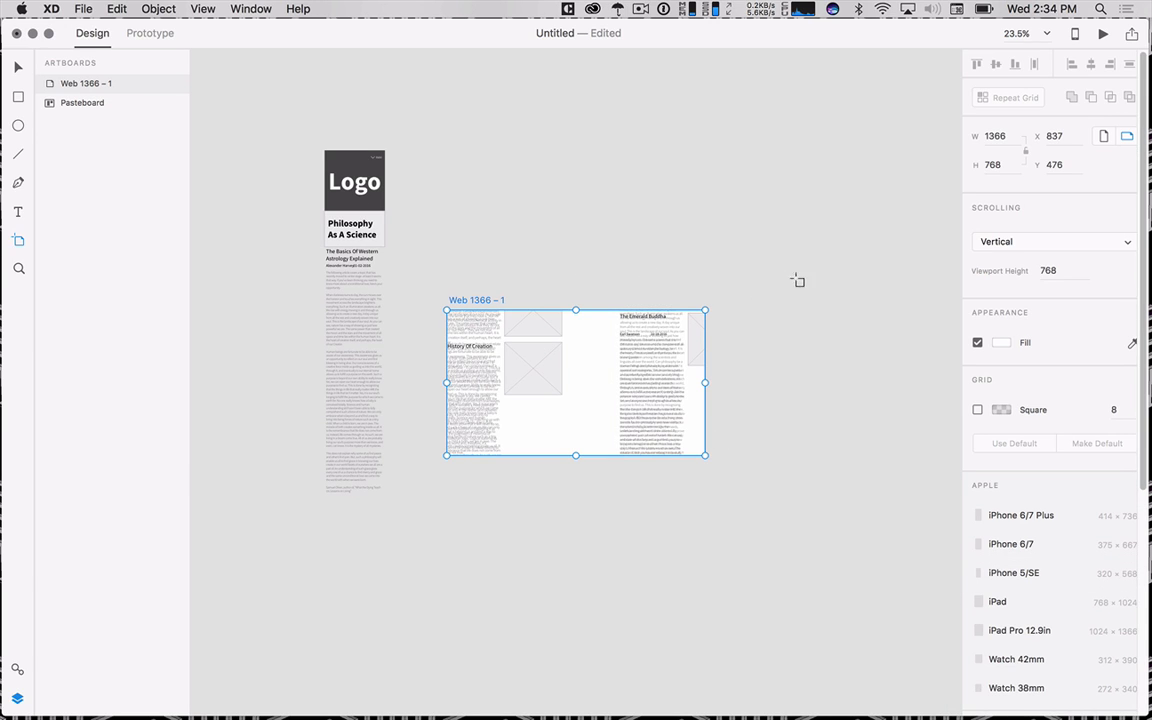
pyautogui.click(1006, 136)
pyautogui.write('1440')
pyautogui.press('Return')
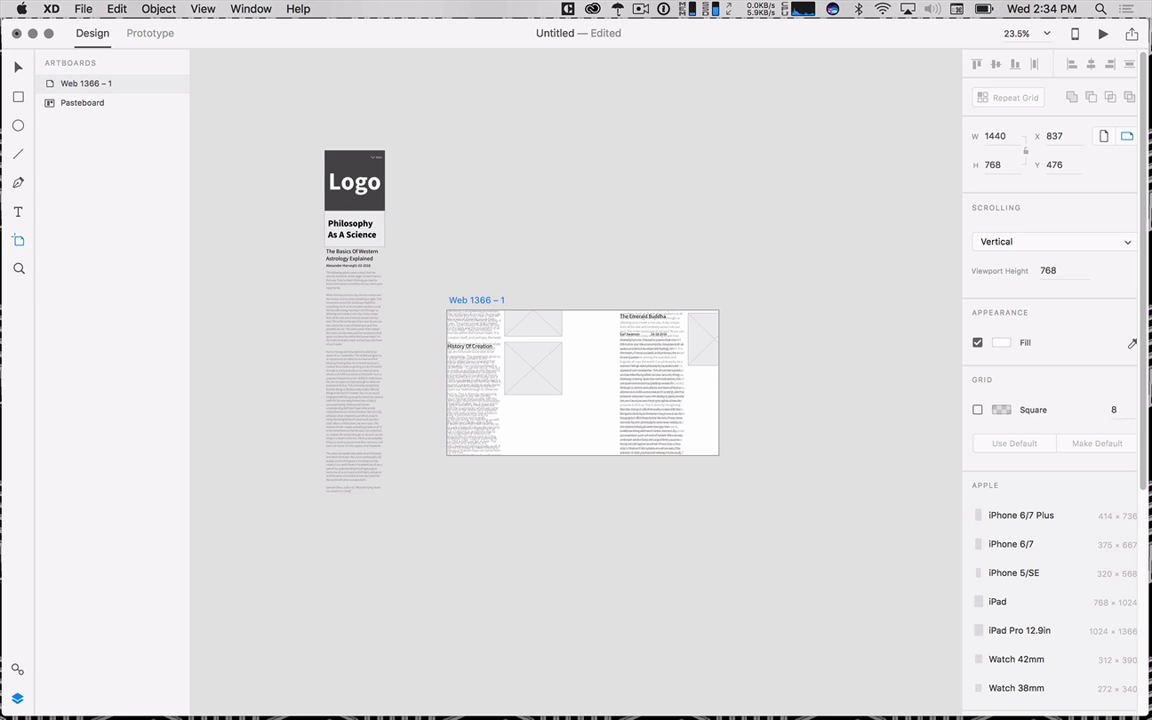
# - Try to reposition the Web 1366 artboard with the Select tool, and undo the move
pyautogui.press('v')
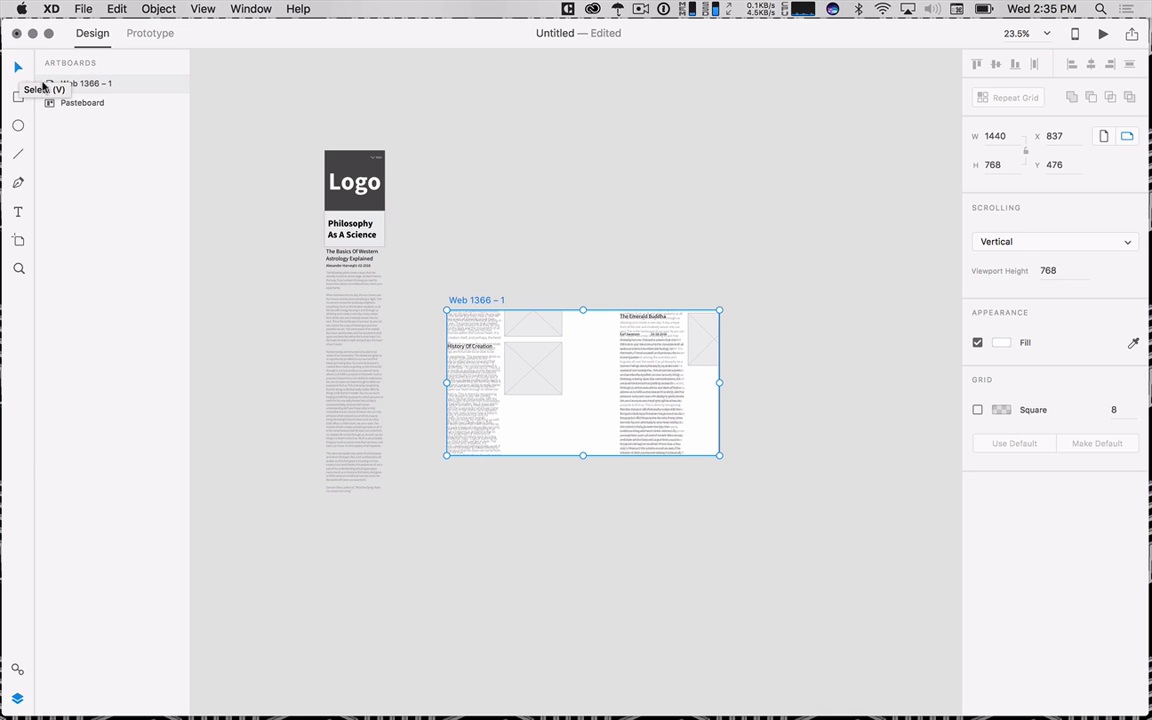
pyautogui.moveTo(472, 296); pyautogui.dragTo(520, 259)
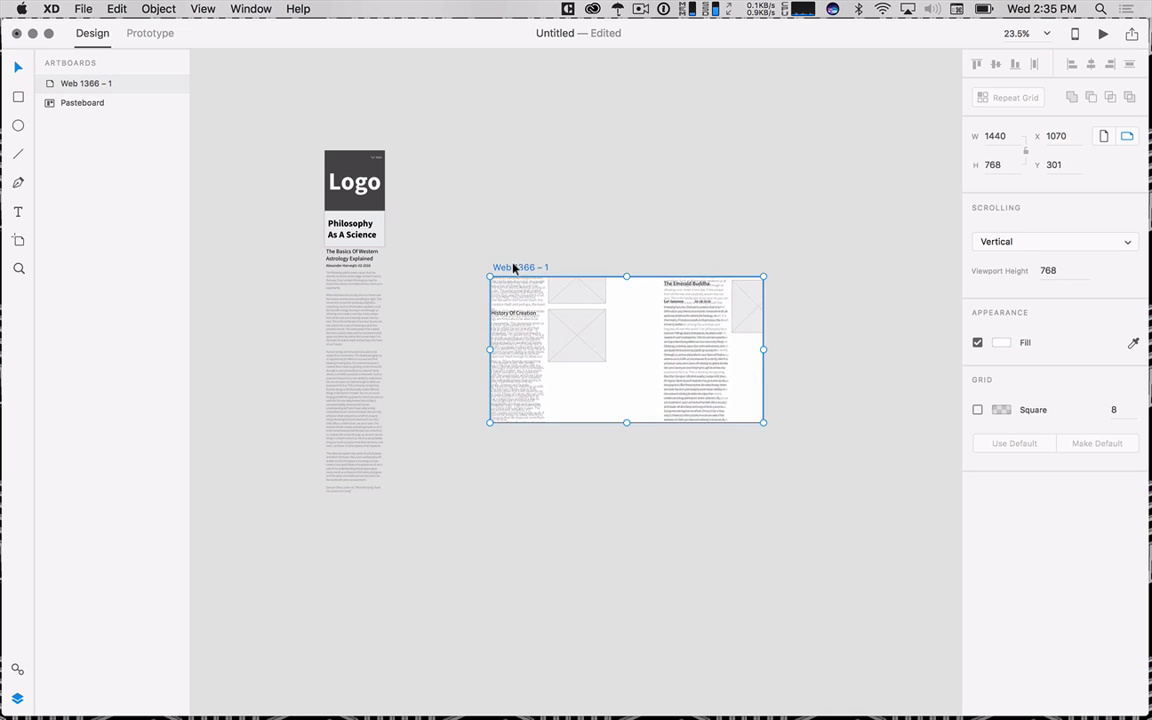
pyautogui.press('super+z')
# - Move the Tablet Portrait group off the Web 1366 artboard, past the mobile layout, and align the Desktop group with the artboard's top-left corner
pyautogui.click(518, 378)
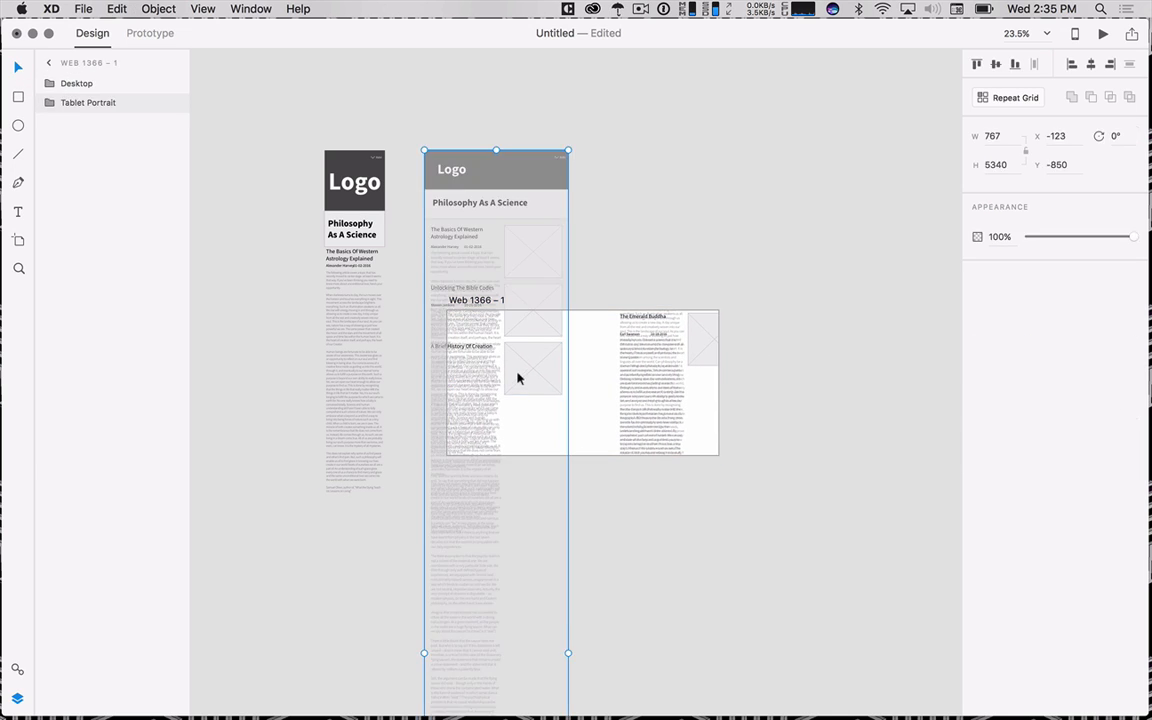
pyautogui.moveTo(527, 378); pyautogui.dragTo(255, 373)
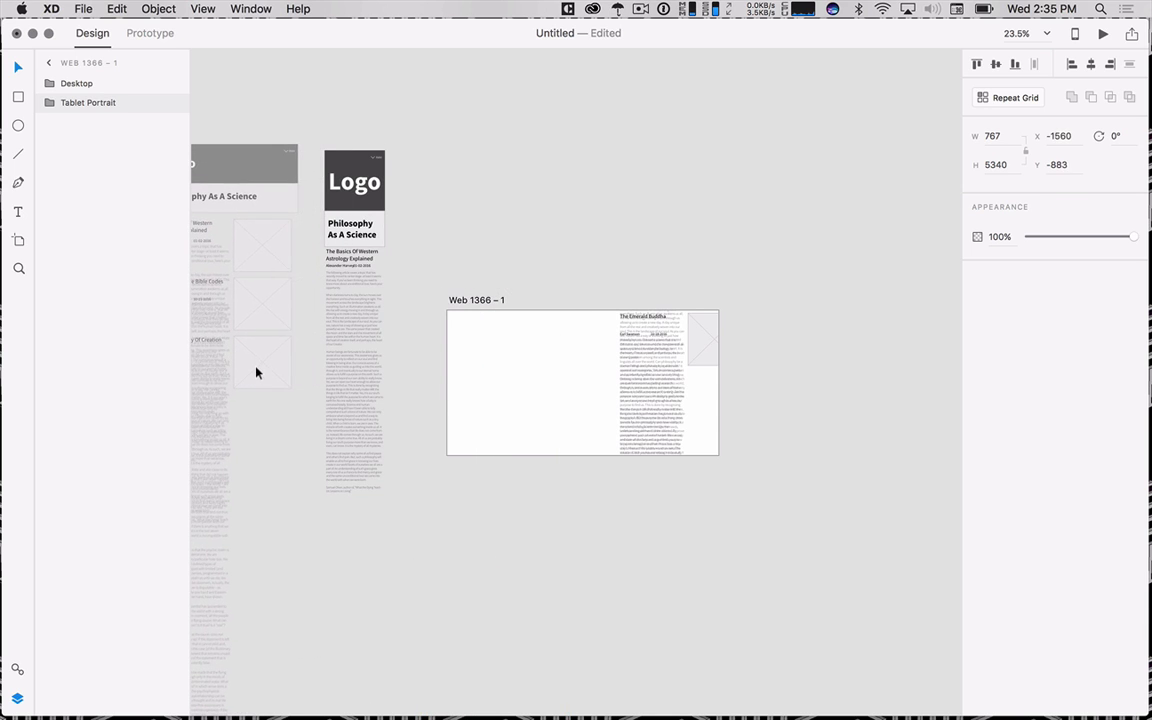
pyautogui.click(705, 378)
pyautogui.moveTo(705, 378); pyautogui.dragTo(538, 531)
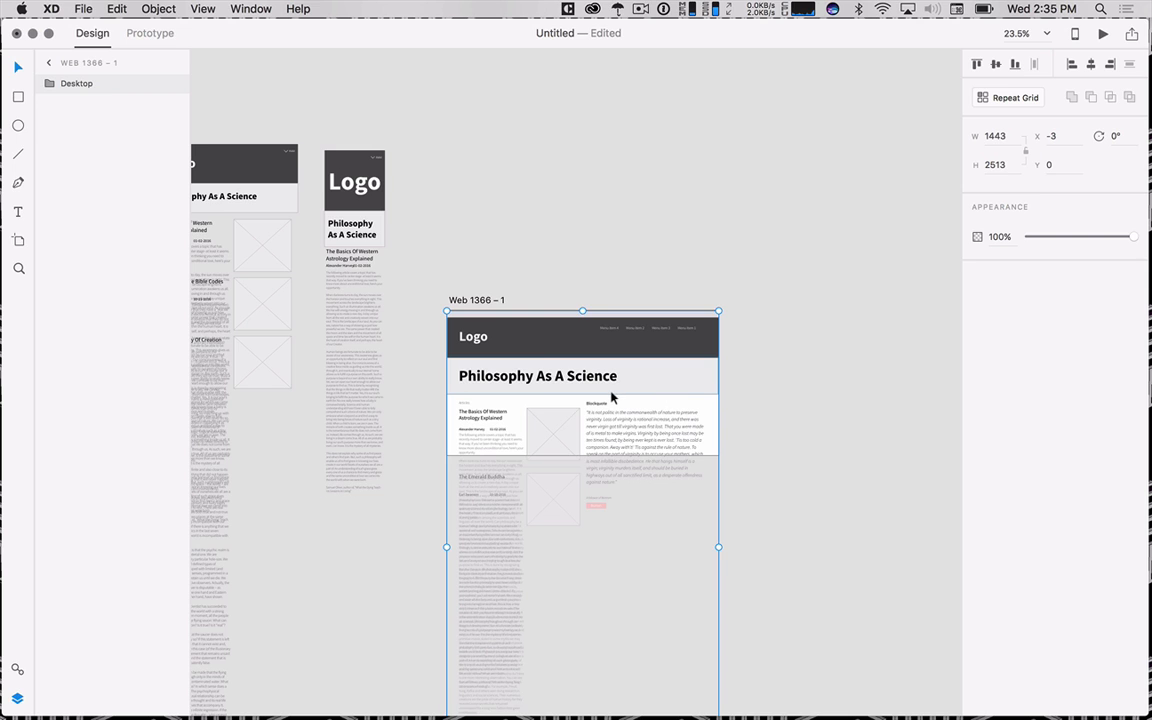
# - Nudge the Desktop group up to Y -40 and move the Web 1366 artboard up beside the mobile layout, at about Y -289
pyautogui.hotkey('shift', 'Up')
pyautogui.hotkey('shift', 'Up')
pyautogui.hotkey('shift', 'Up')
pyautogui.hotkey('shift', 'Up')
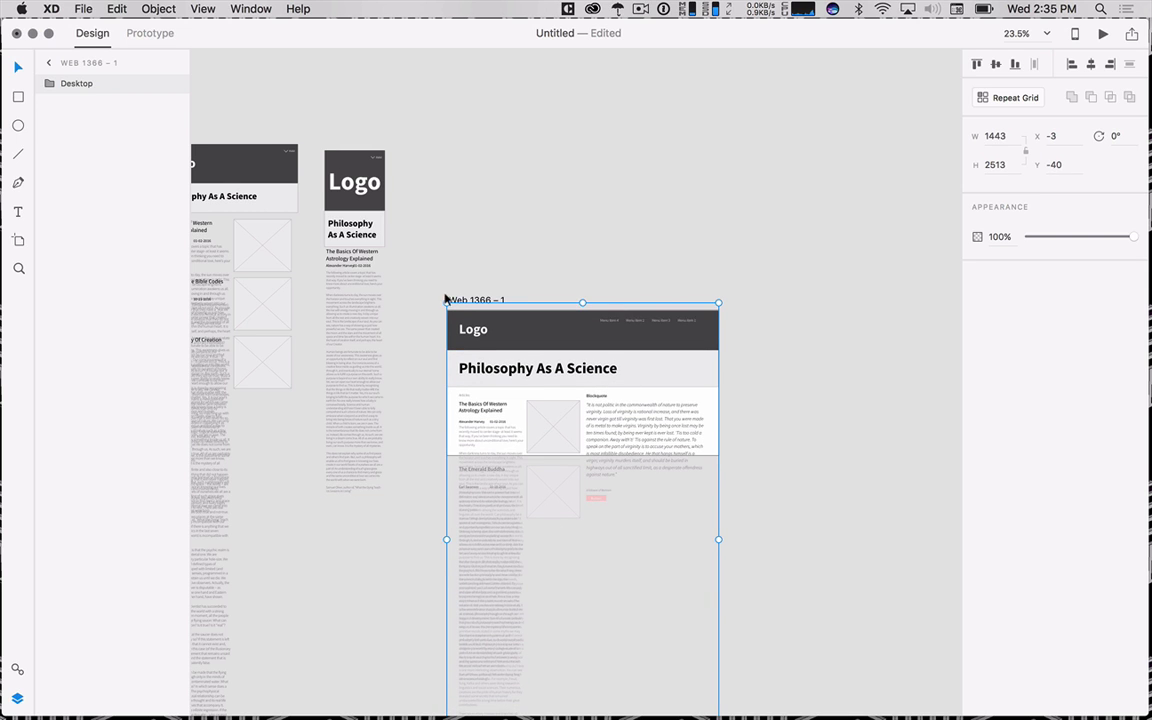
pyautogui.moveTo(467, 303); pyautogui.dragTo(468, 158)
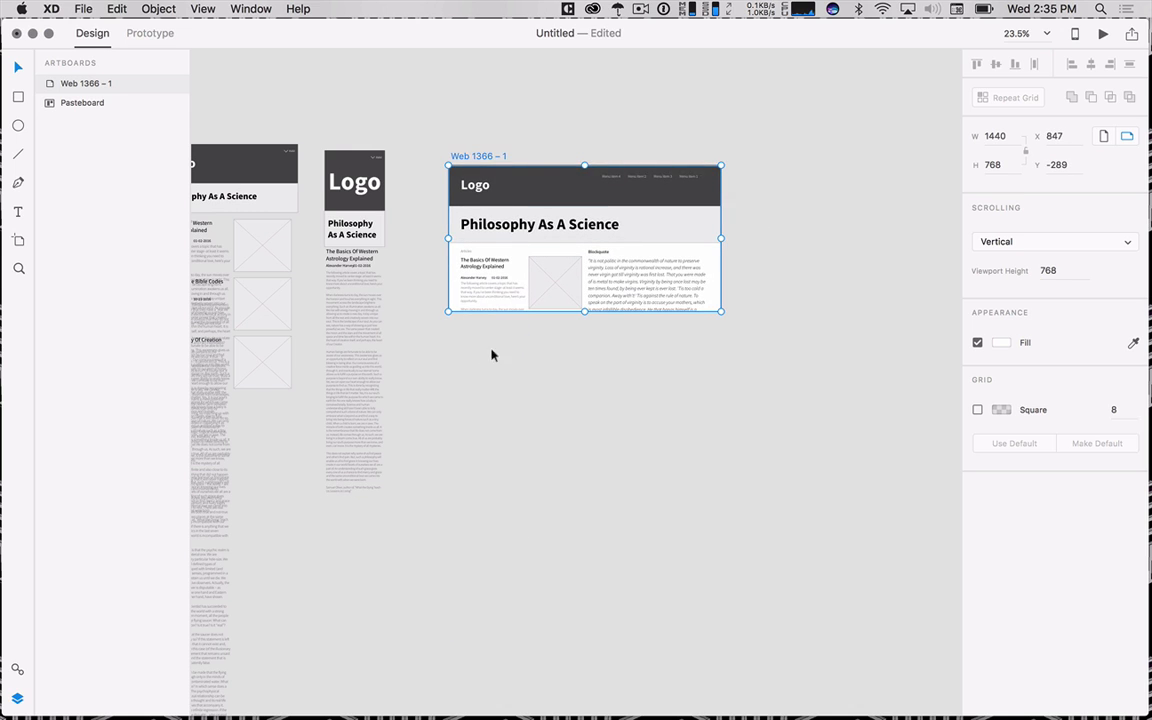
# - Extend the Web 1366 artboard downward to a height of about 1036, so it takes in the blockquote's button
pyautogui.click(490, 205)
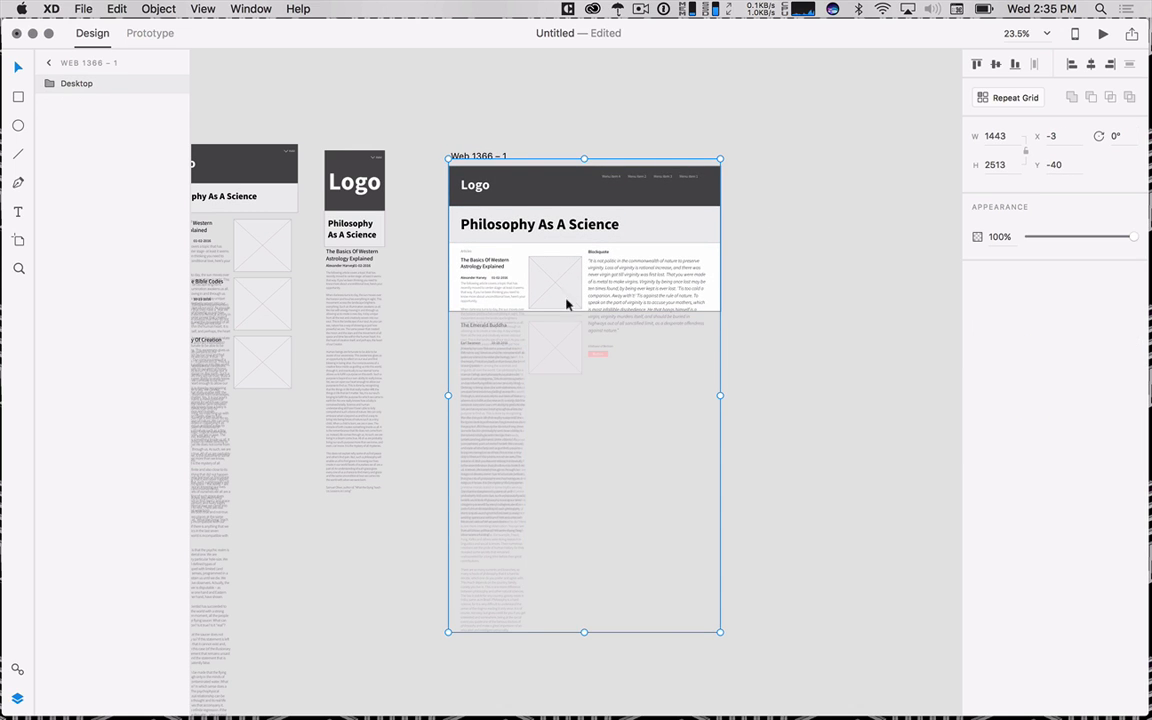
pyautogui.click(491, 156)
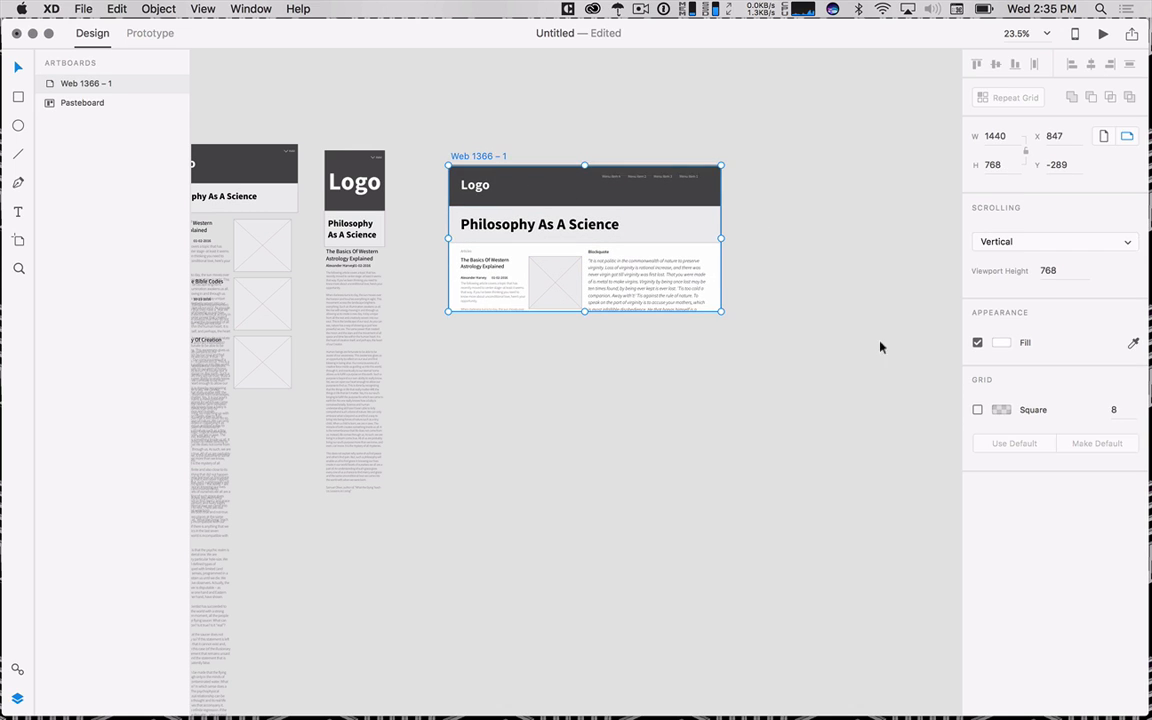
pyautogui.moveTo(582, 312); pyautogui.dragTo(581, 361)
pyautogui.scroll(5, 582, 330)
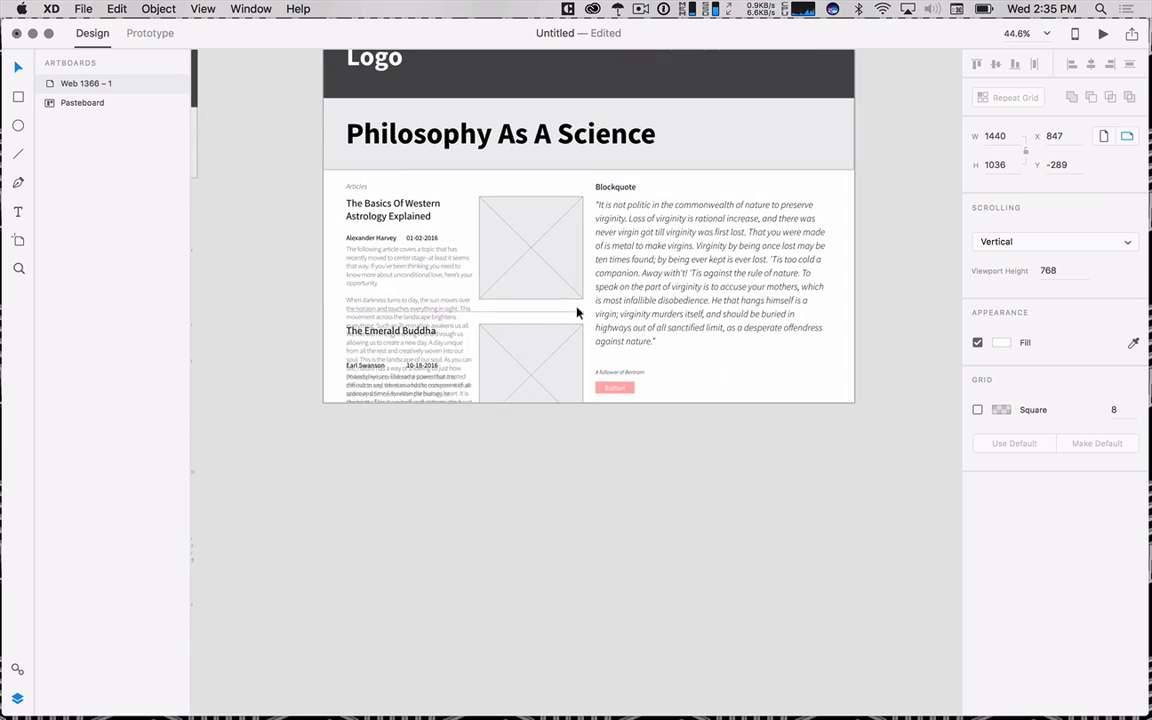
pyautogui.scroll(3, 600, 308)
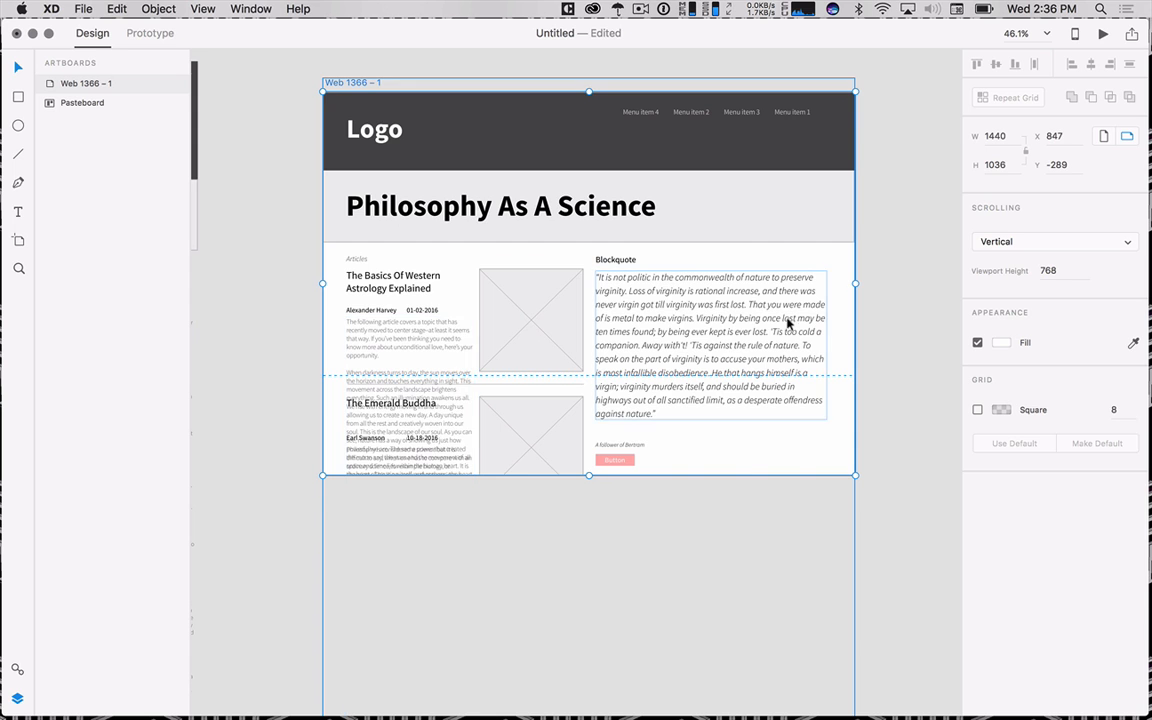
# - Delete the title, date, body text and author name of the second article, The Emerald Buddha
pyautogui.click(386, 366)
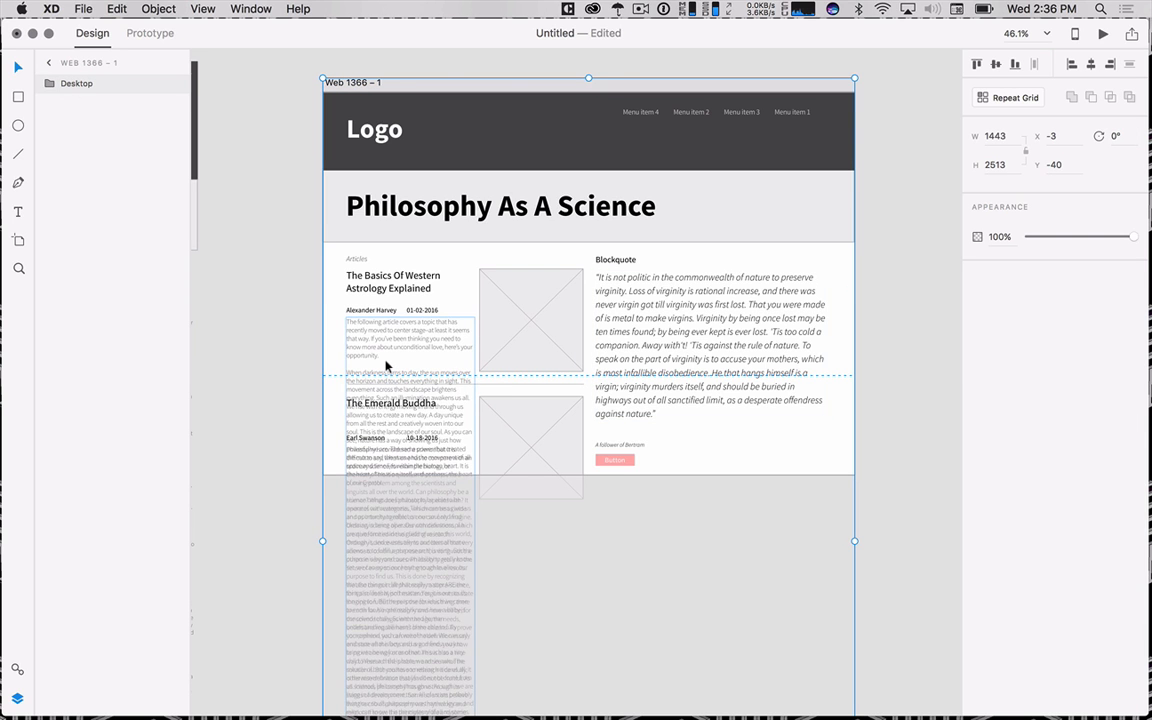
pyautogui.scroll(5, 354, 398)
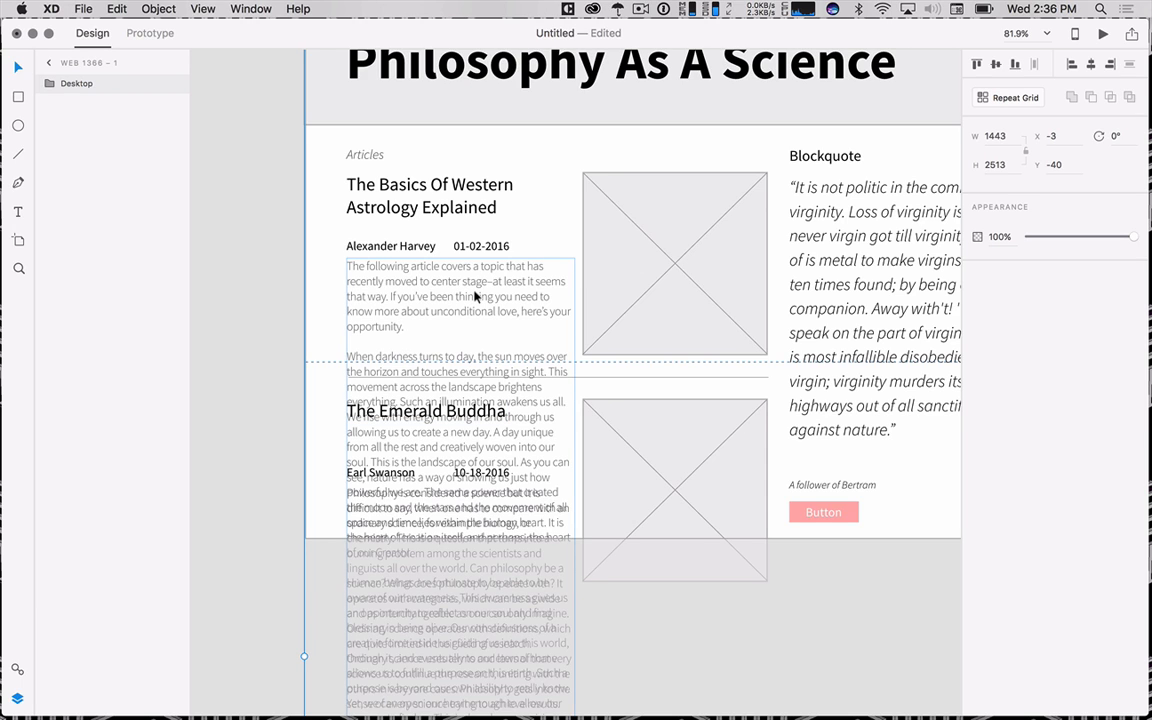
pyautogui.click(369, 420)
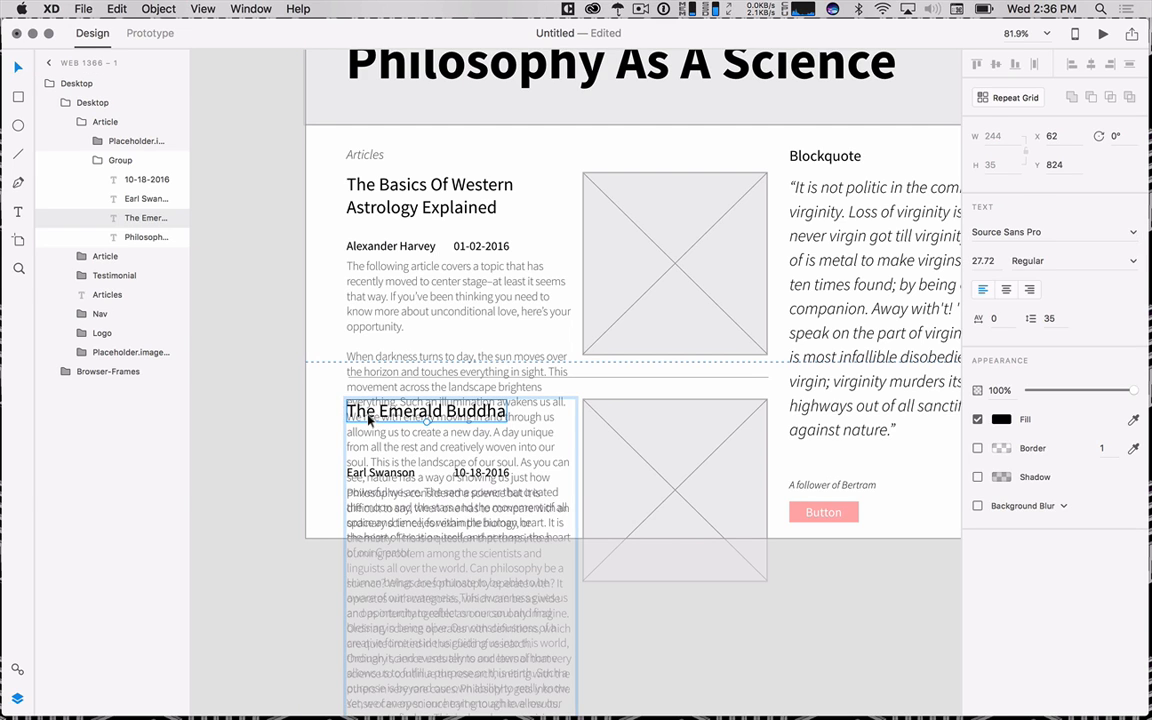
pyautogui.press('Delete')
pyautogui.click(478, 474)
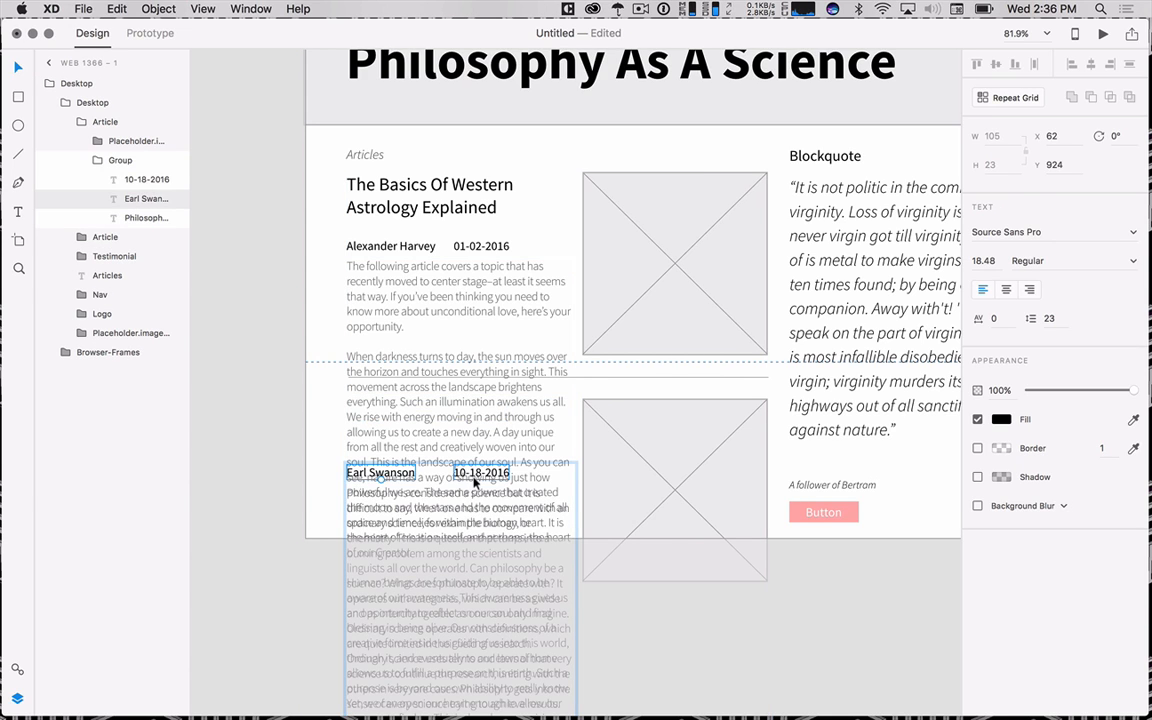
pyautogui.press('Delete')
pyautogui.click(442, 497)
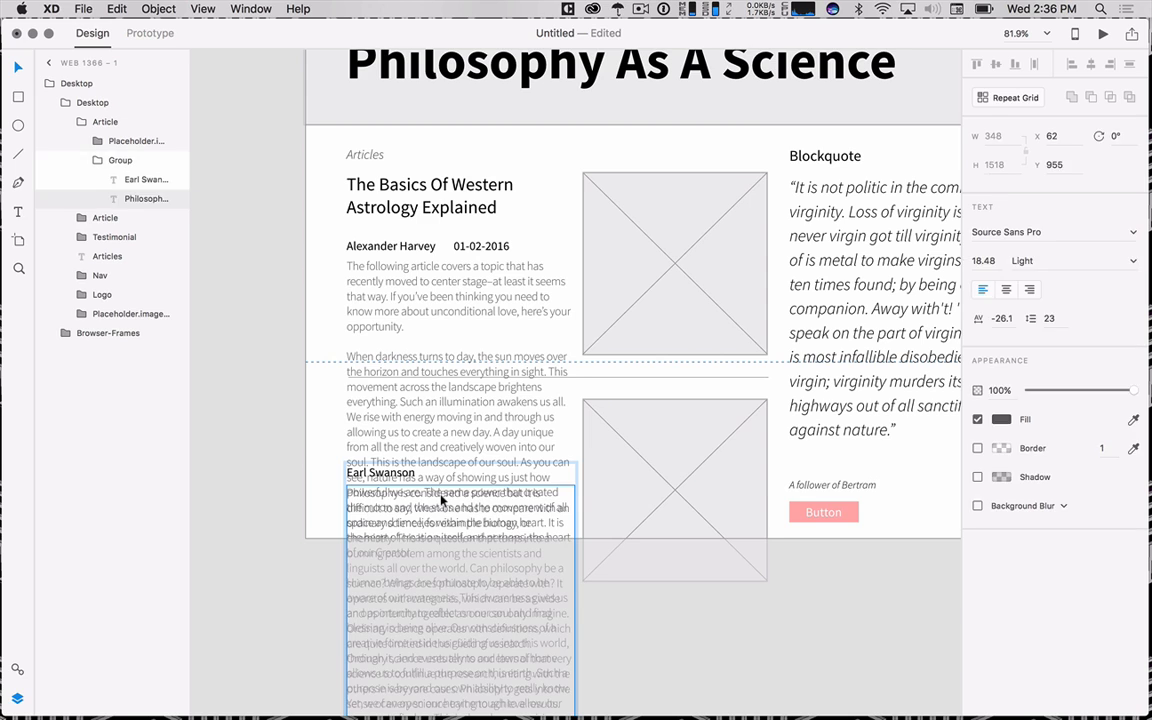
pyautogui.press('Delete')
pyautogui.click(406, 479)
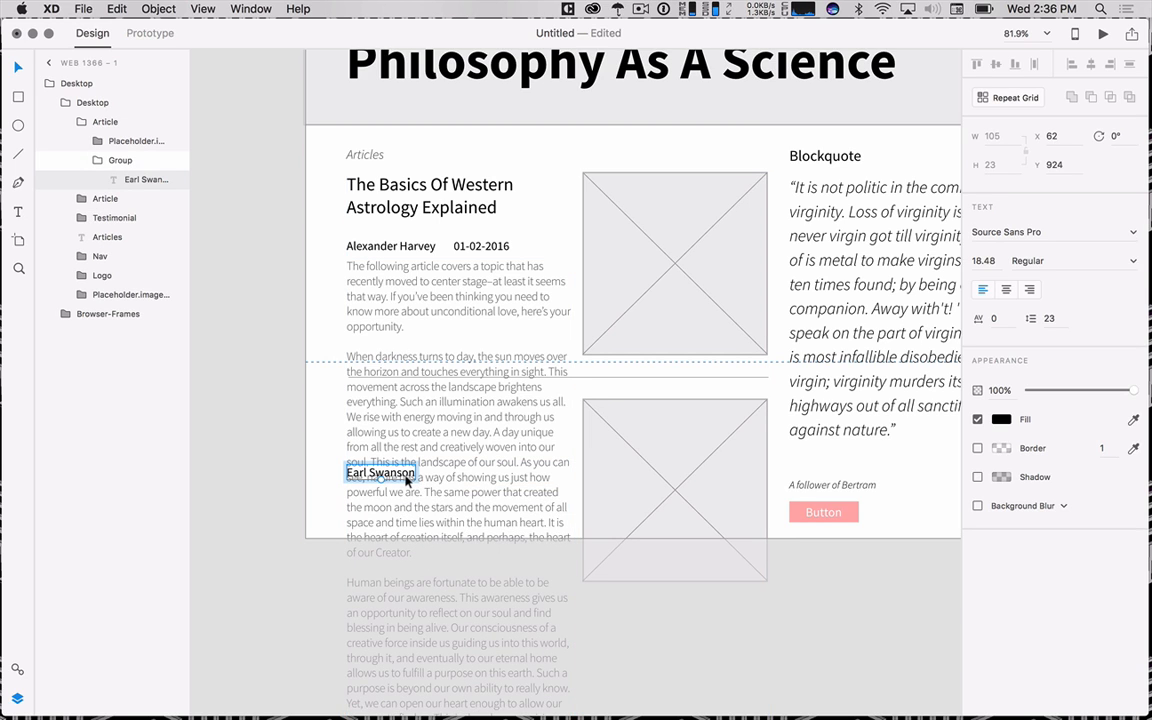
pyautogui.press('Delete')
# - Delete the second article's image placeholder
pyautogui.click(405, 478)
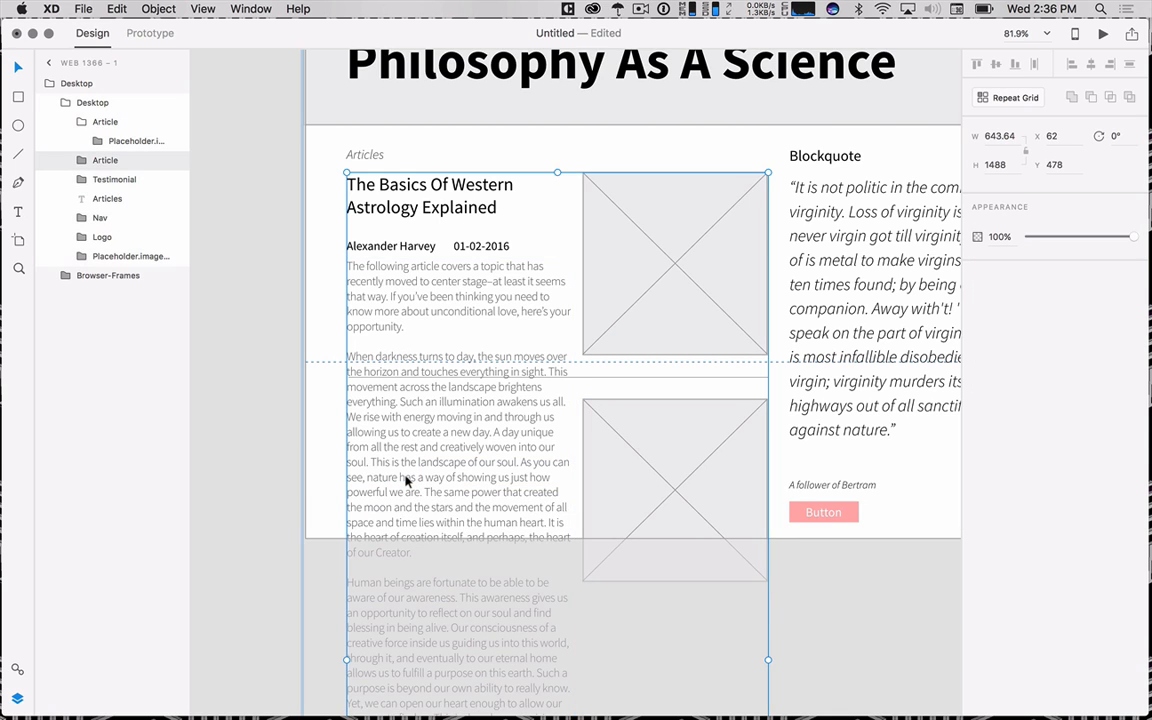
pyautogui.doubleClick(437, 371)
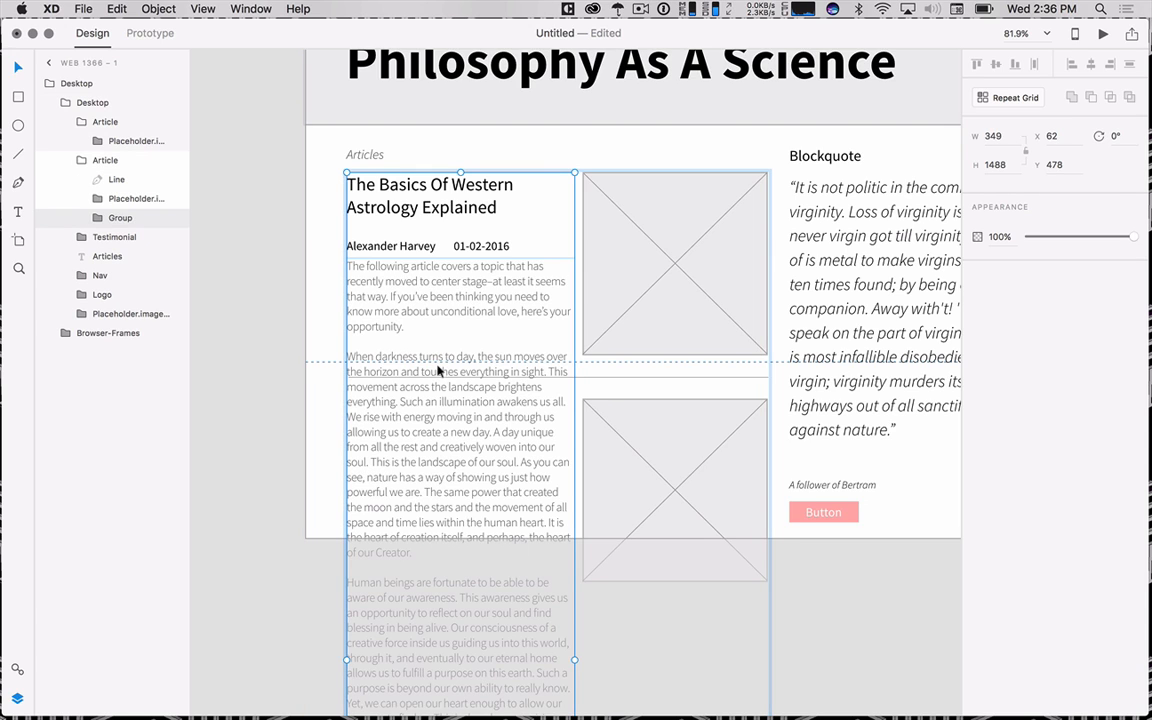
pyautogui.click(694, 504)
pyautogui.press('Delete')
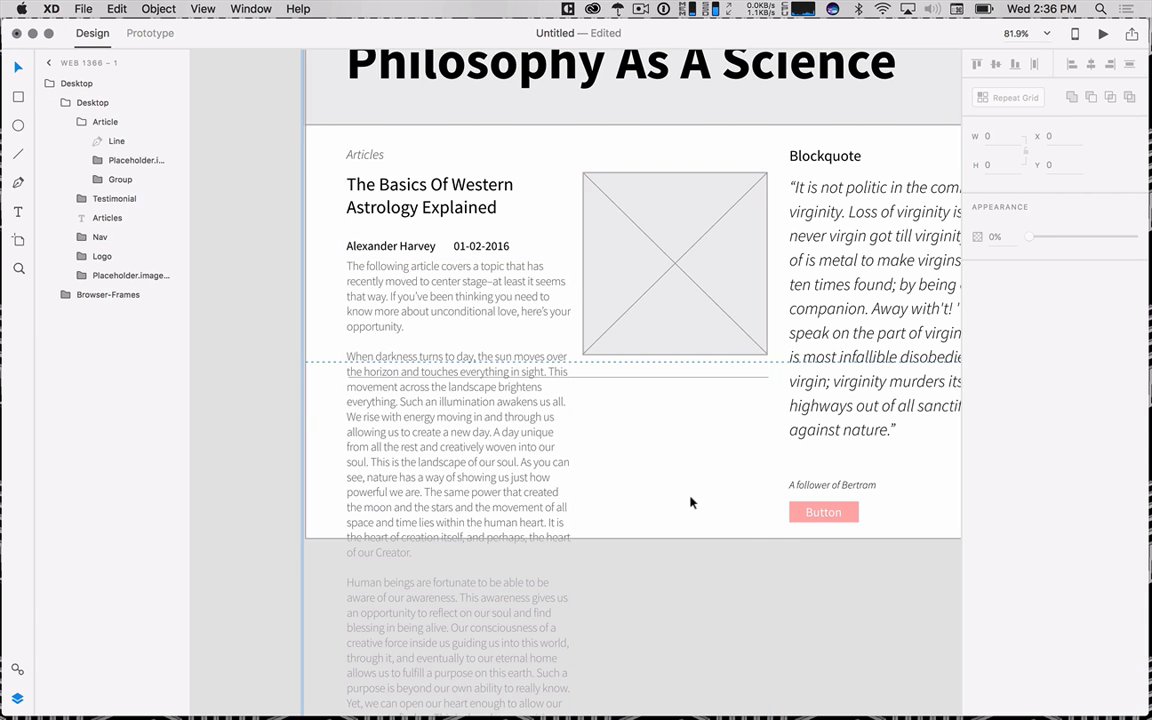
# - Examine the first article's body text past the artboard's lower edge and open that text for editing
pyautogui.click(535, 418)
pyautogui.scroll(-10, 761, 620)
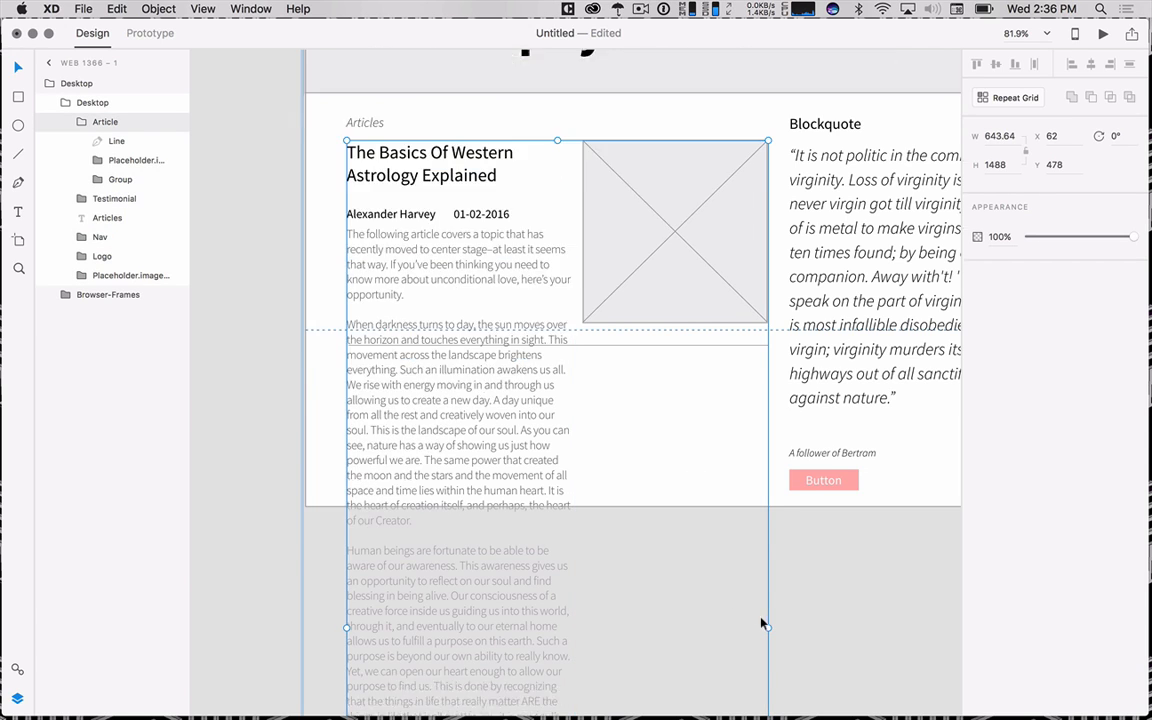
pyautogui.scroll(-10, 761, 622)
pyautogui.scroll(10, 761, 622)
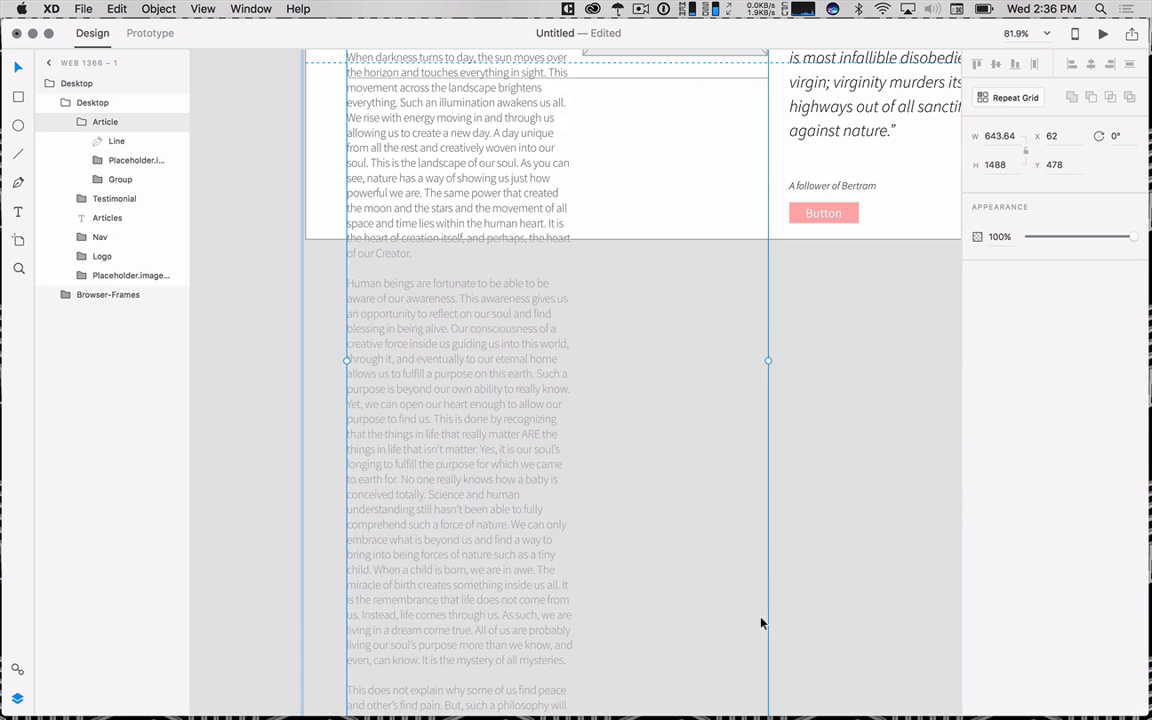
pyautogui.keyDown('super'); pyautogui.click(458, 335); pyautogui.keyUp('super')
pyautogui.scroll(5, 504, 452)
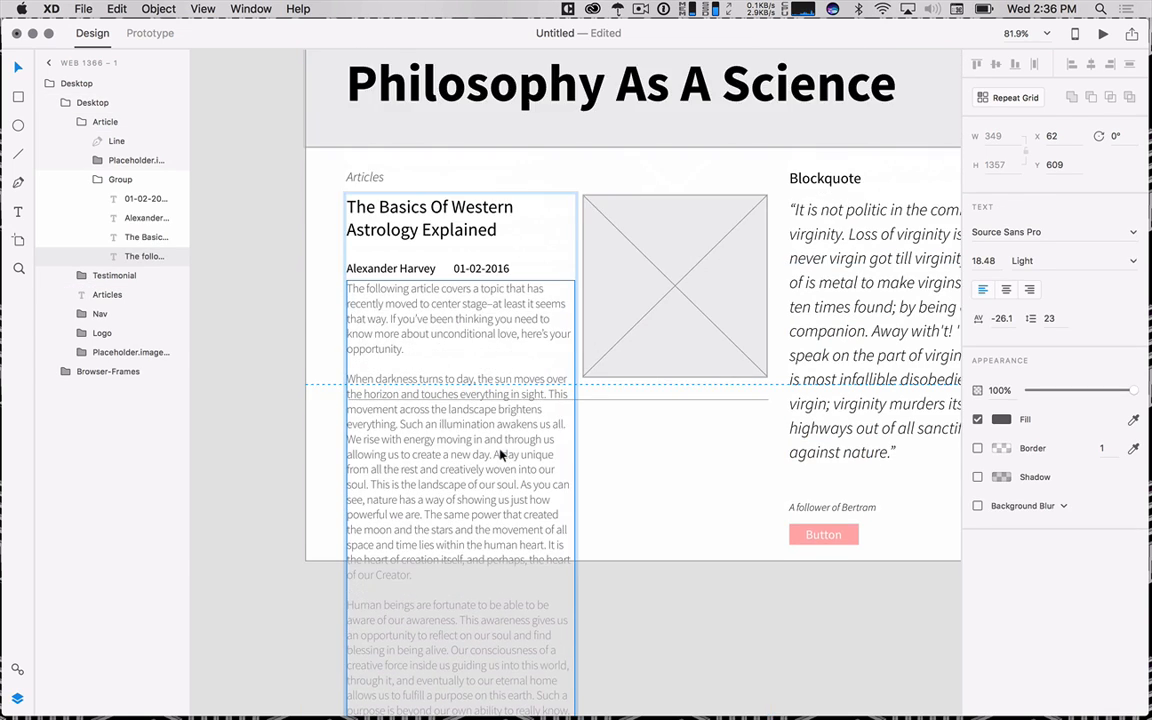
pyautogui.scroll(-2, 501, 453)
pyautogui.doubleClick(501, 453)
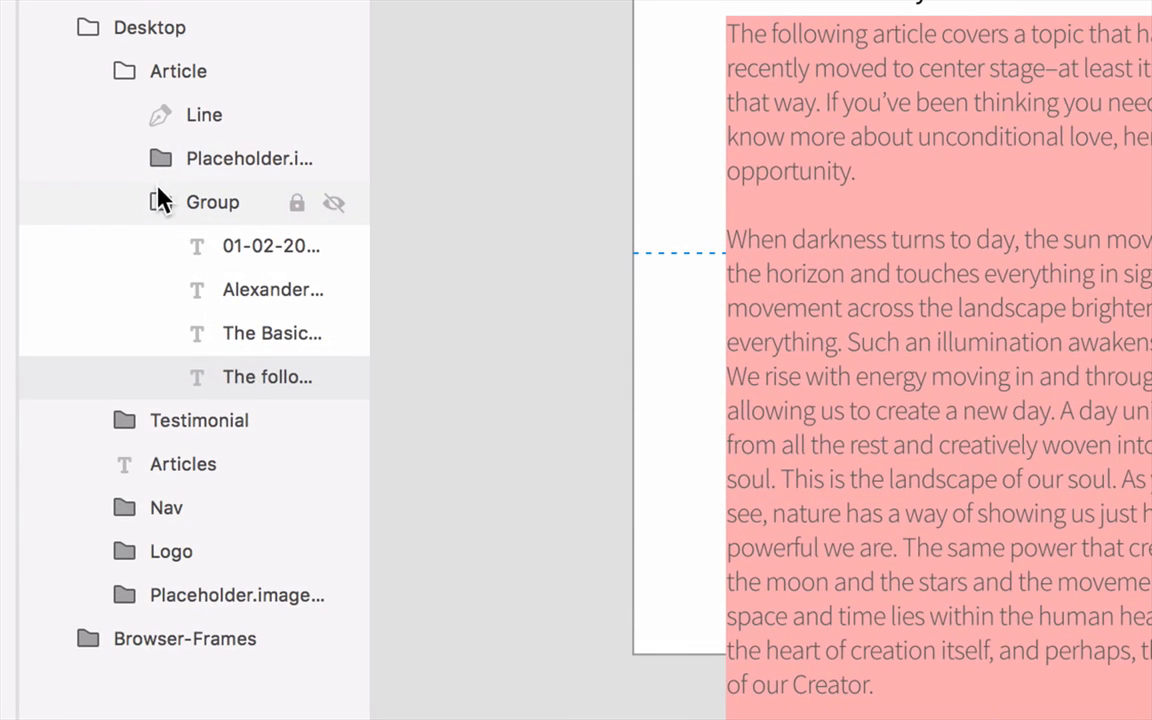
# - Collapse the first article's Group layer and directly select the body text nested inside it
pyautogui.click(96, 179)
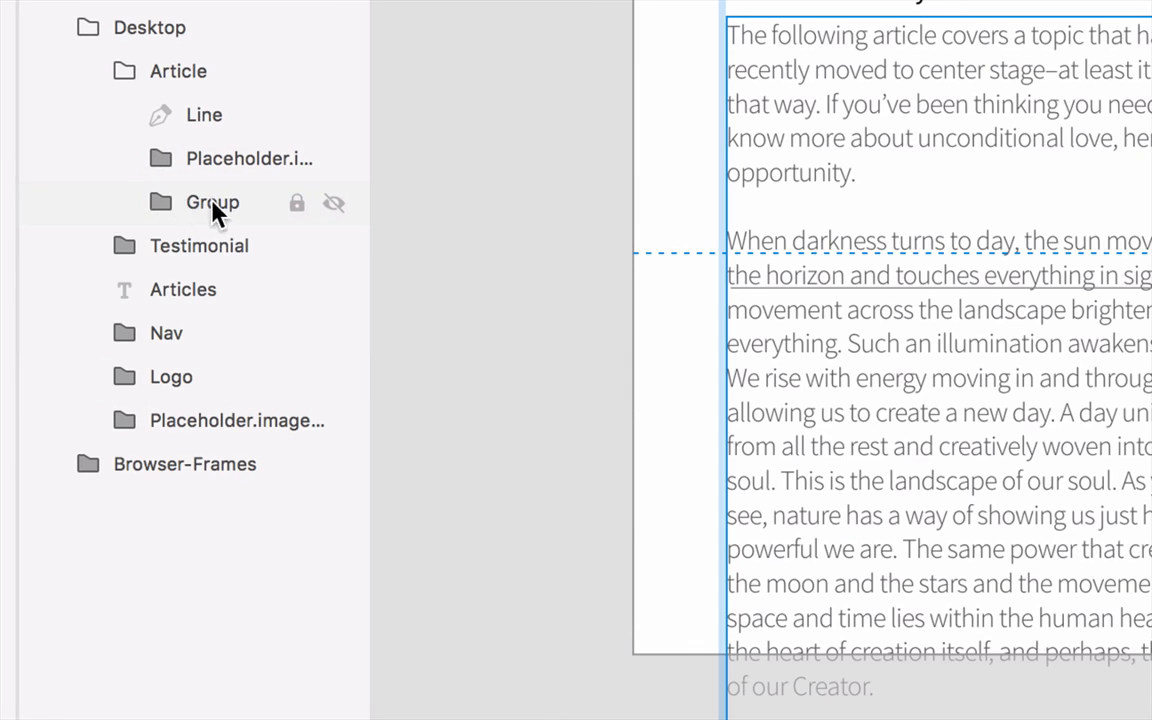
pyautogui.click(228, 202)
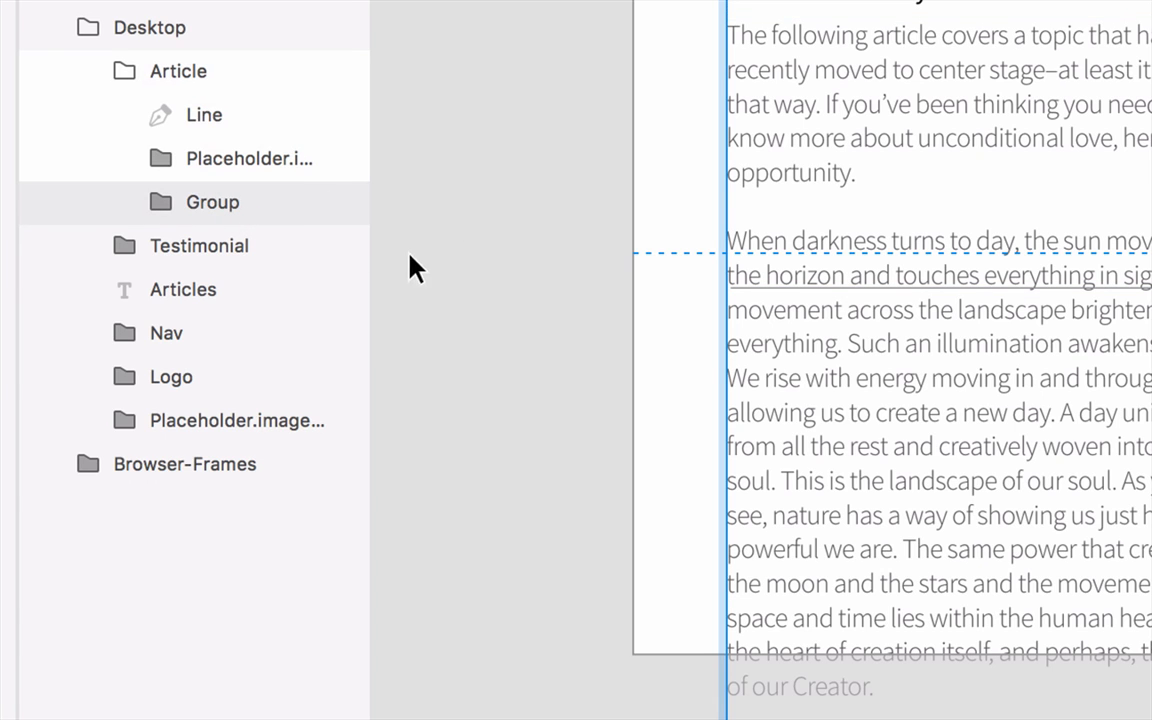
pyautogui.click(905, 364)
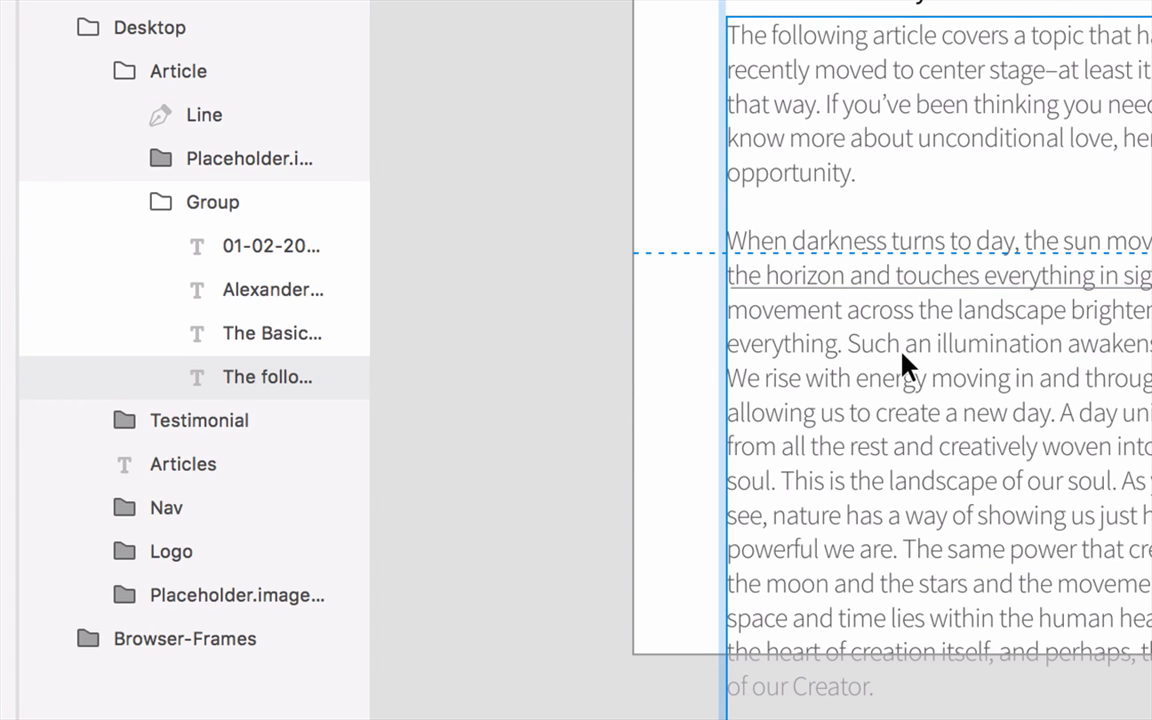
pyautogui.click(509, 305)
pyautogui.click(873, 314)
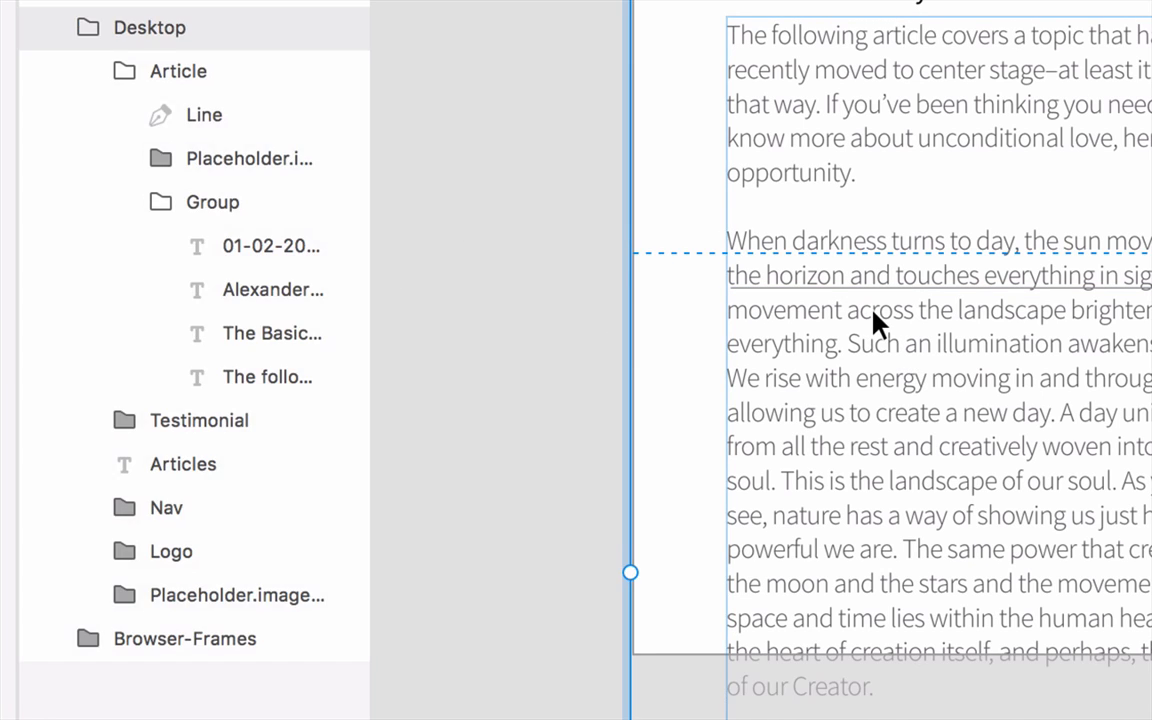
pyautogui.press('space')
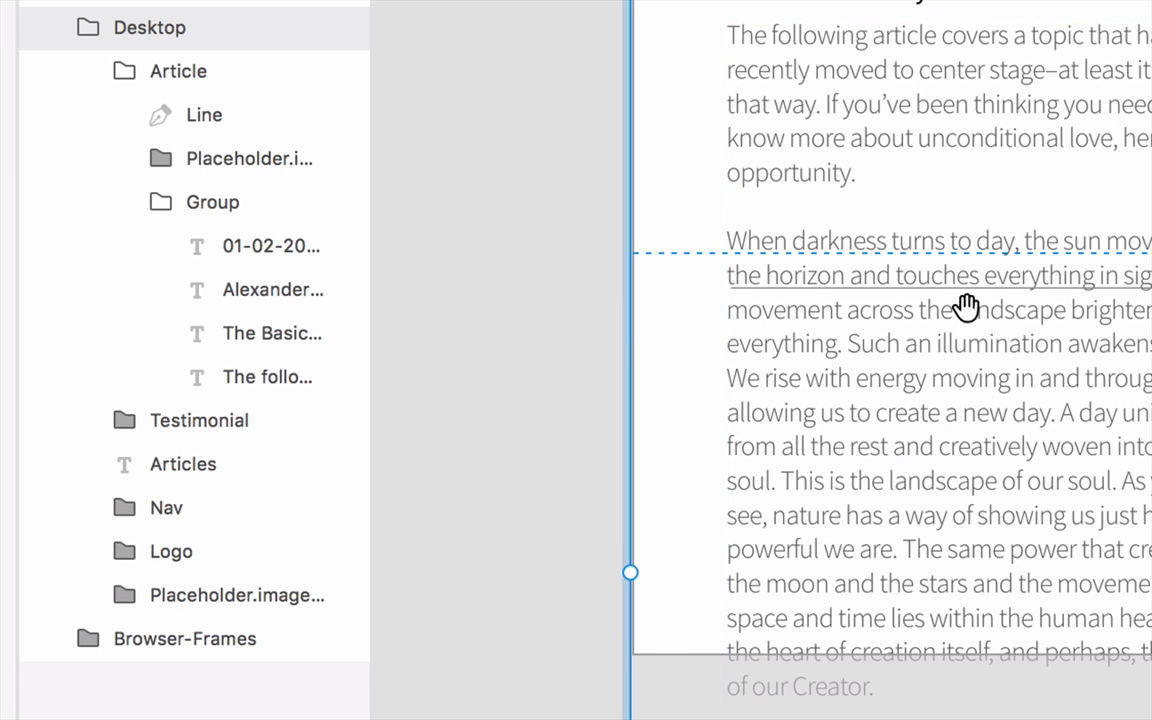
pyautogui.moveTo(1018, 314); pyautogui.dragTo(724, 272)
pyautogui.click(724, 272)
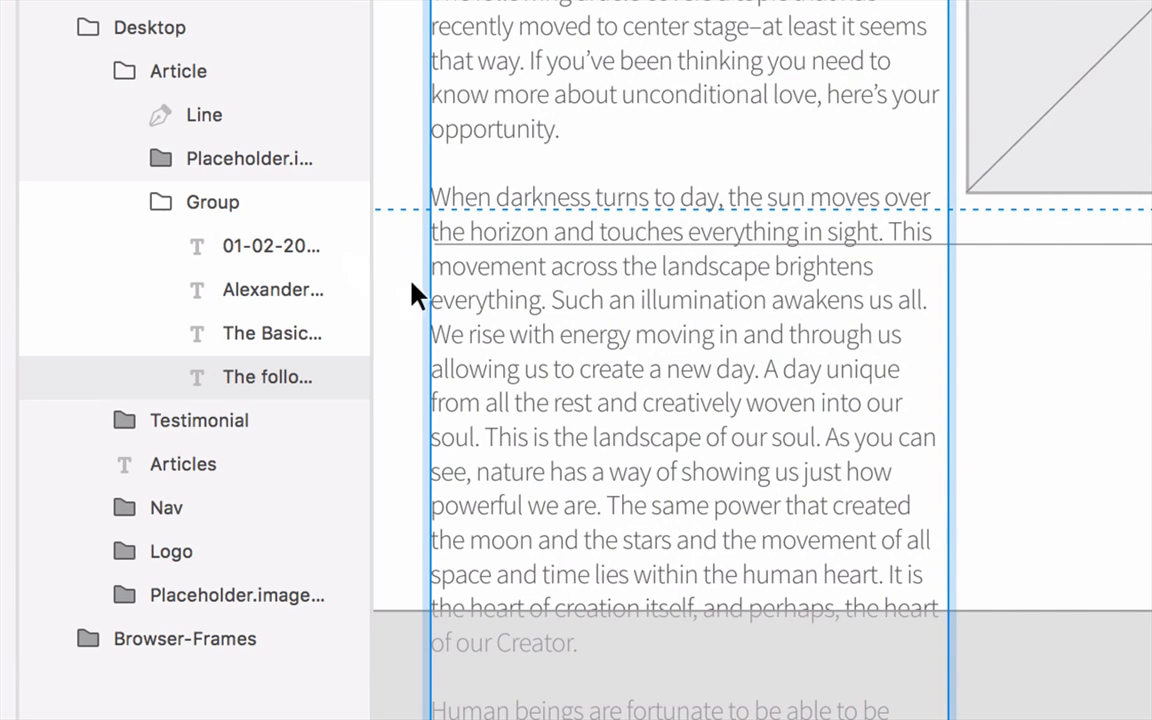
# - Examine the length of the selected body text below the artboard and its fit beside the image placeholder
pyautogui.press('space')
pyautogui.moveTo(454, 266); pyautogui.dragTo(570, 265)
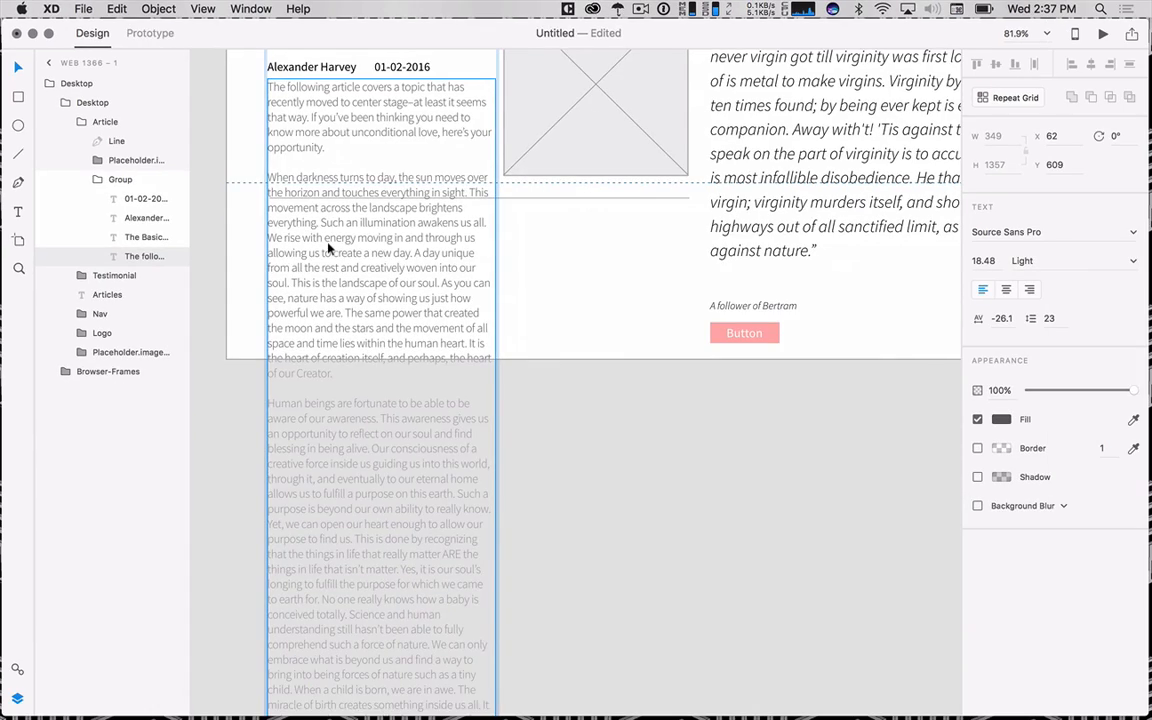
pyautogui.press('space')
pyautogui.moveTo(339, 164)
pyautogui.mouseDown()
pyautogui.moveTo(347, 175)
pyautogui.moveTo(402, 64)
pyautogui.mouseUp()
pyautogui.moveTo(427, 453); pyautogui.dragTo(429, 387)
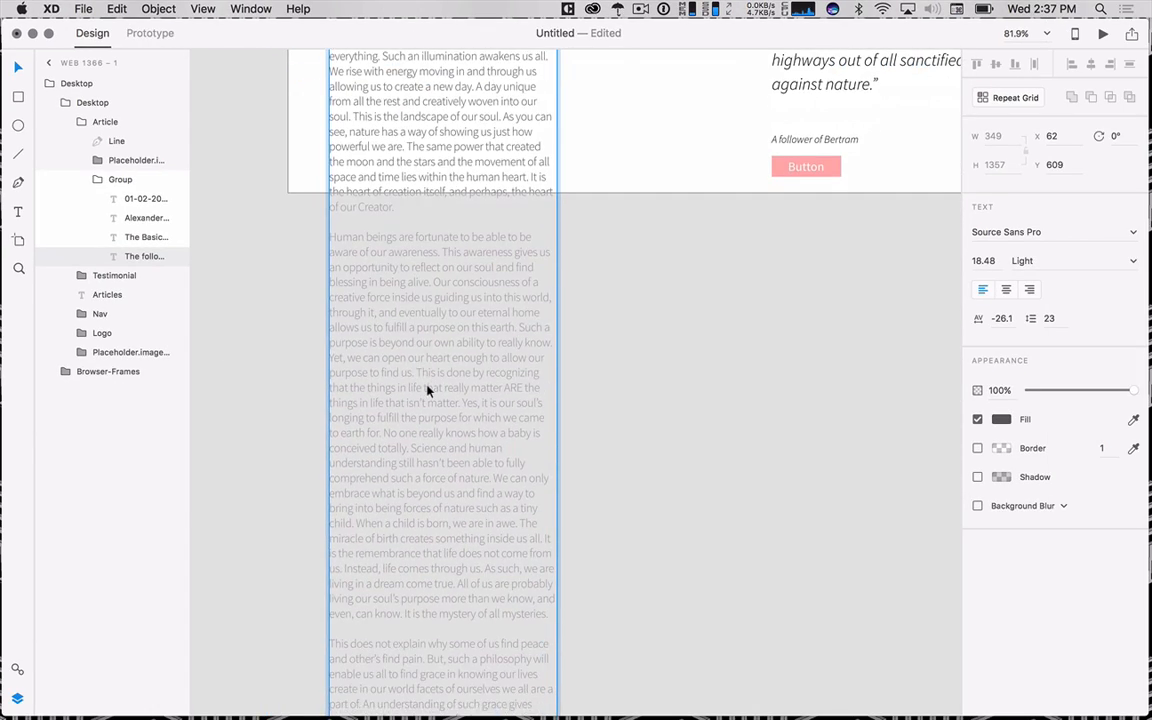
pyautogui.scroll(-5, 427, 390)
pyautogui.moveTo(435, 587); pyautogui.dragTo(434, 491)
pyautogui.press('super+z')
pyautogui.scroll(4, 403, 197)
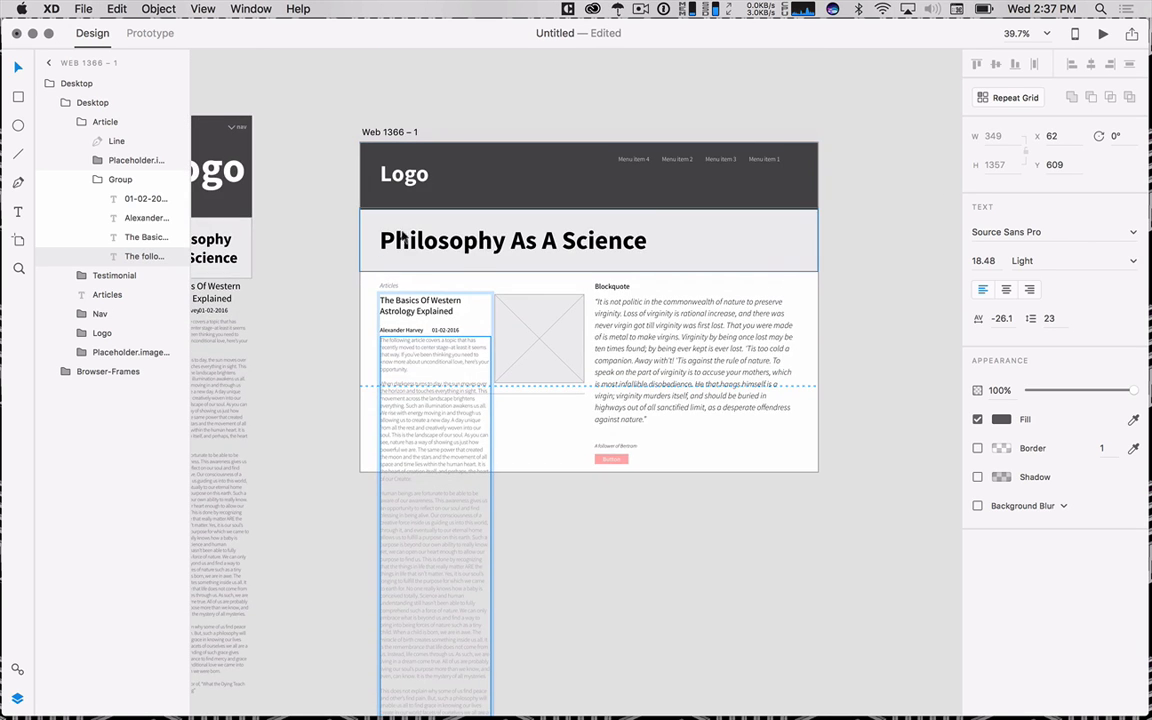
pyautogui.scroll(5, 387, 361)
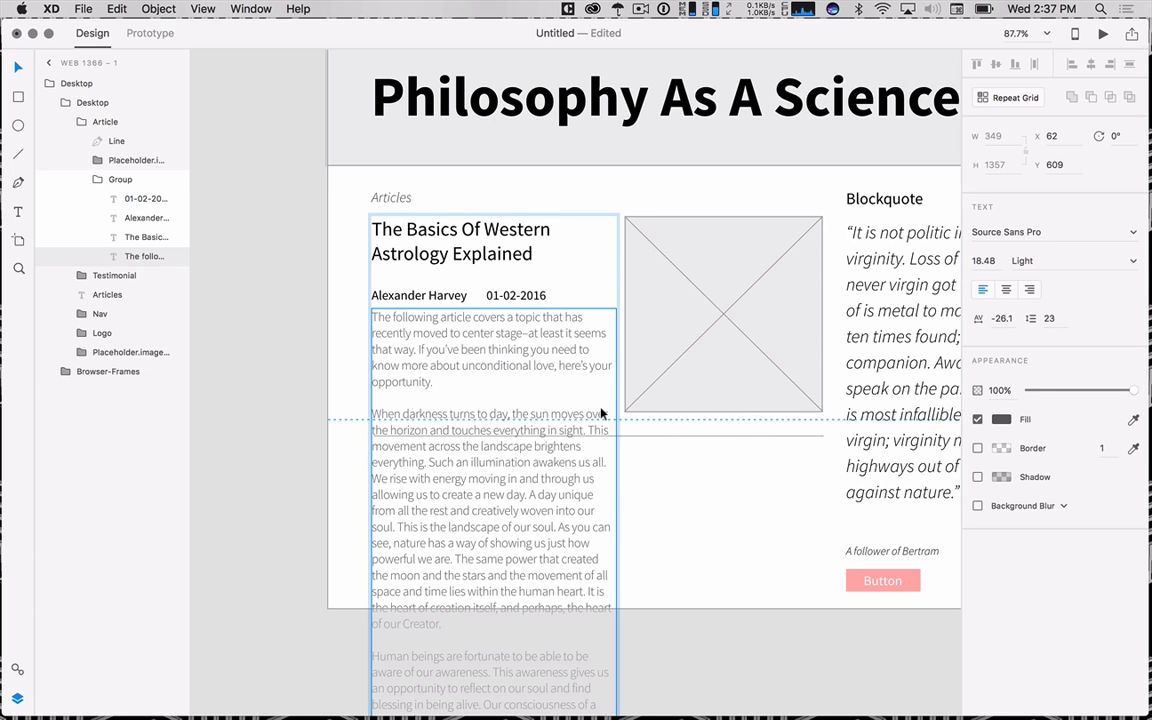
# - Draw a rectangle of about 349 by 166 over the start of the body text and place its layer directly above the text layer
pyautogui.press('r')
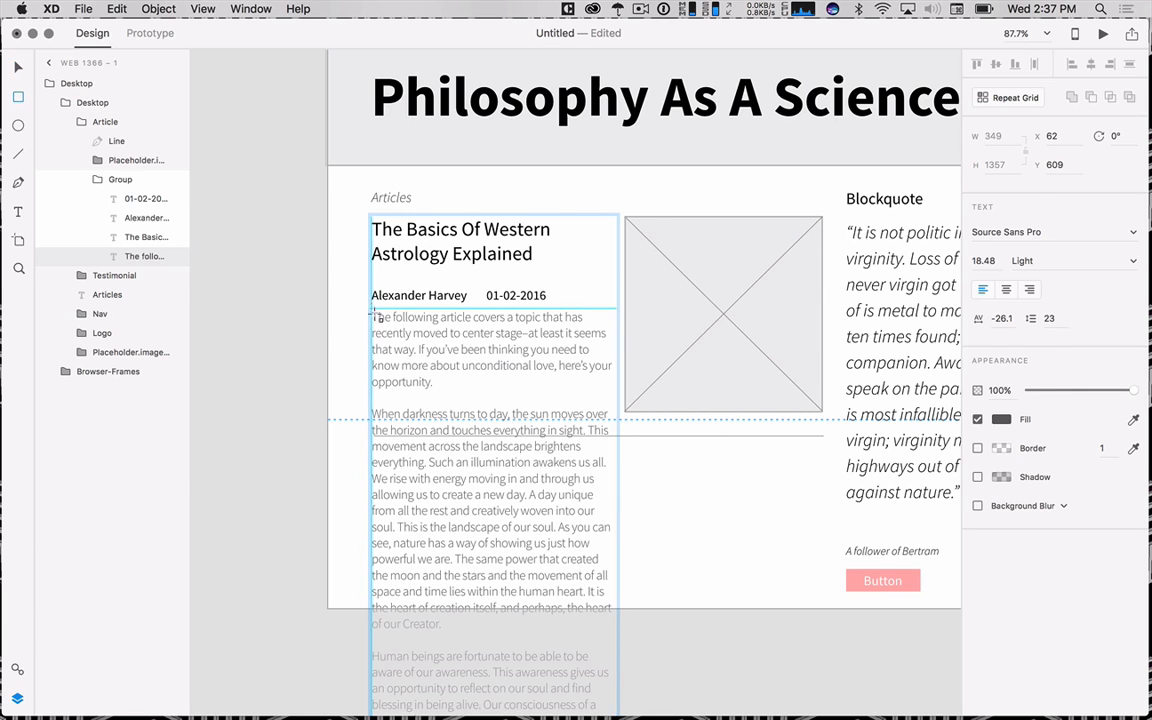
pyautogui.moveTo(371, 309)
pyautogui.mouseDown()
pyautogui.moveTo(531, 402)
pyautogui.moveTo(615, 418)
pyautogui.moveTo(615, 434)
pyautogui.moveTo(617, 425)
pyautogui.mouseUp()
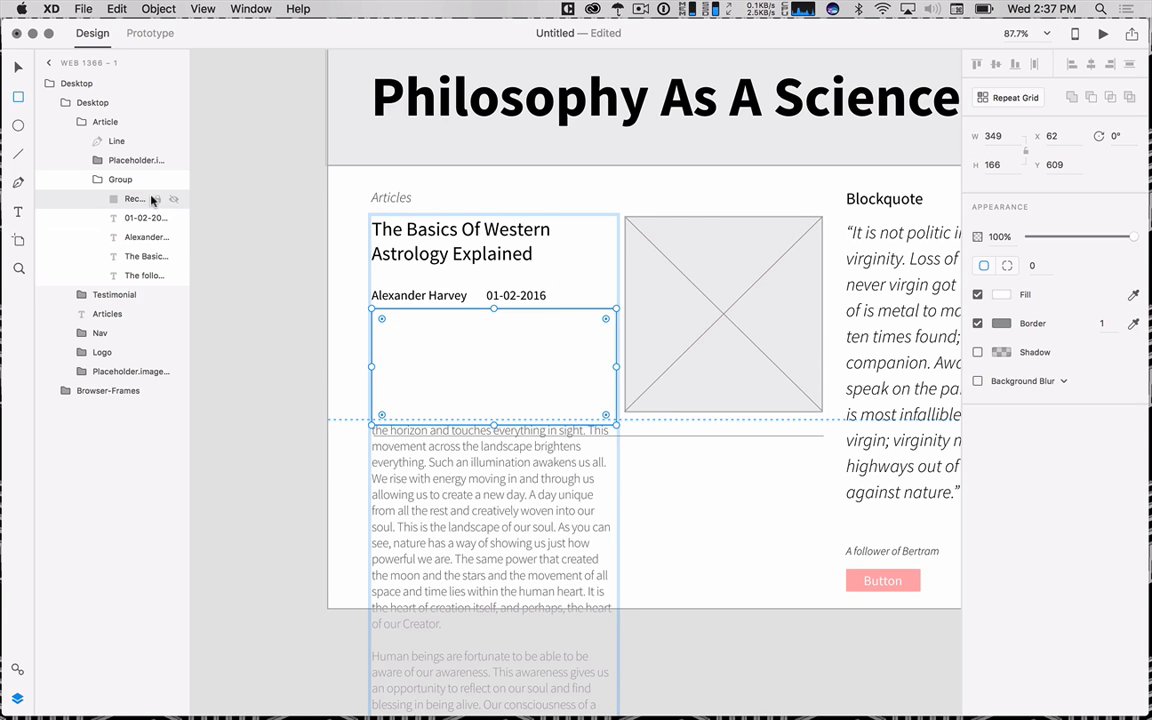
pyautogui.moveTo(148, 198); pyautogui.dragTo(136, 264)
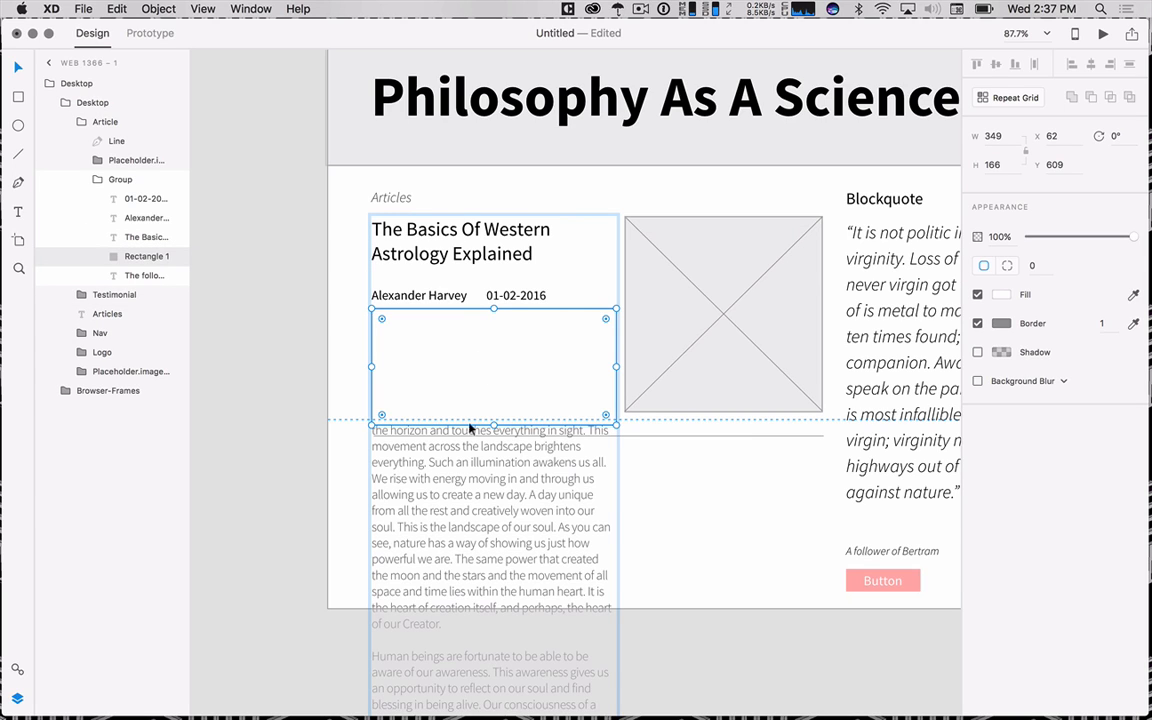
# - Mask the first article's body text with the rectangle using Mask with Shape, and clear the selection
pyautogui.keyDown('shift'); pyautogui.click(465, 457); pyautogui.keyUp('shift')
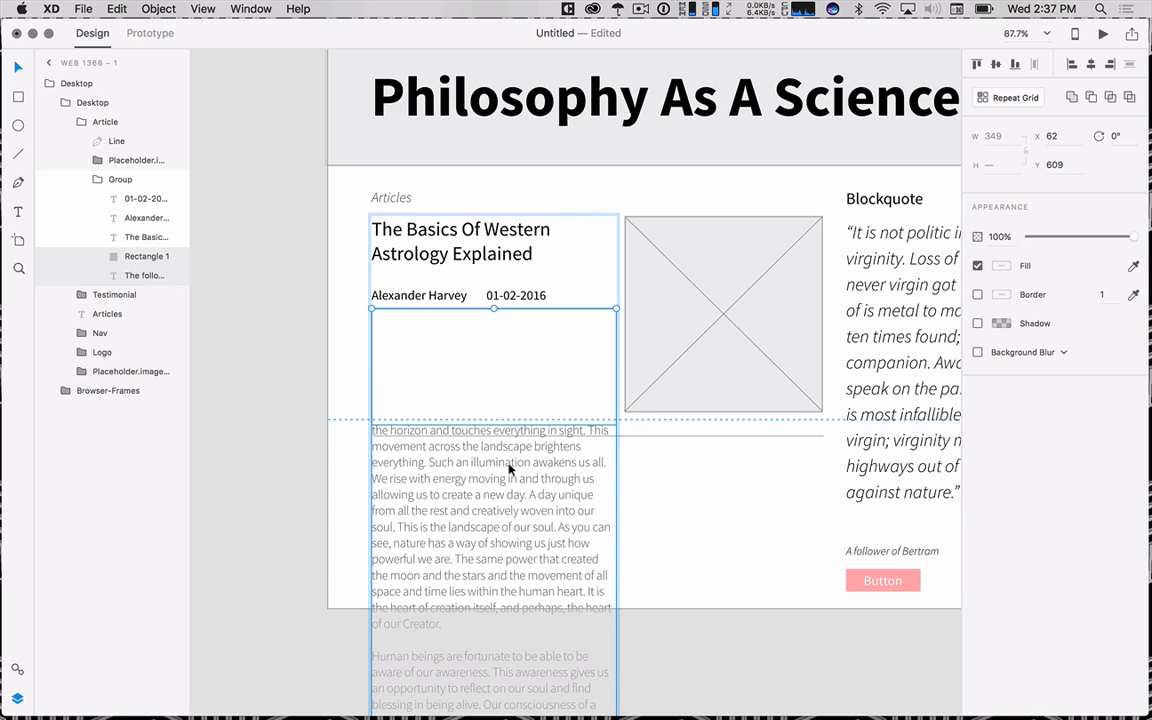
pyautogui.click(155, 8)
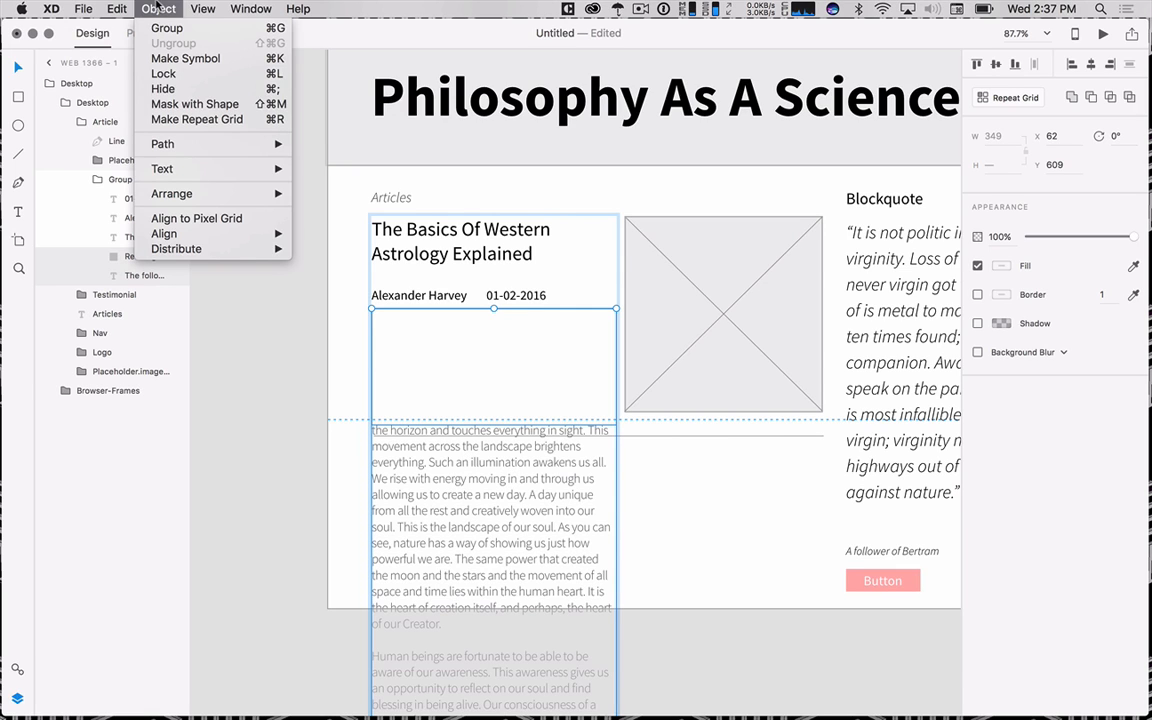
pyautogui.click(189, 104)
pyautogui.click(278, 375)
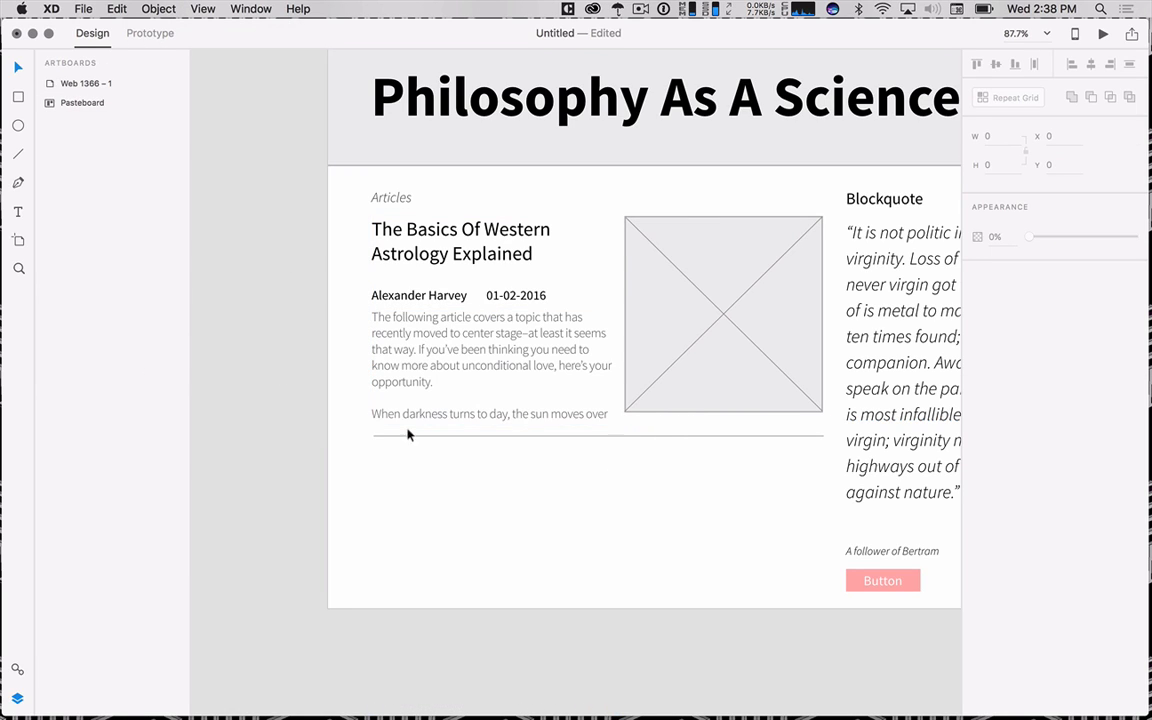
# - Enter the first article's Mask Group to inspect the rectangle and the full body text it hides, and clear the selection
pyautogui.click(480, 343)
pyautogui.doubleClick(480, 343)
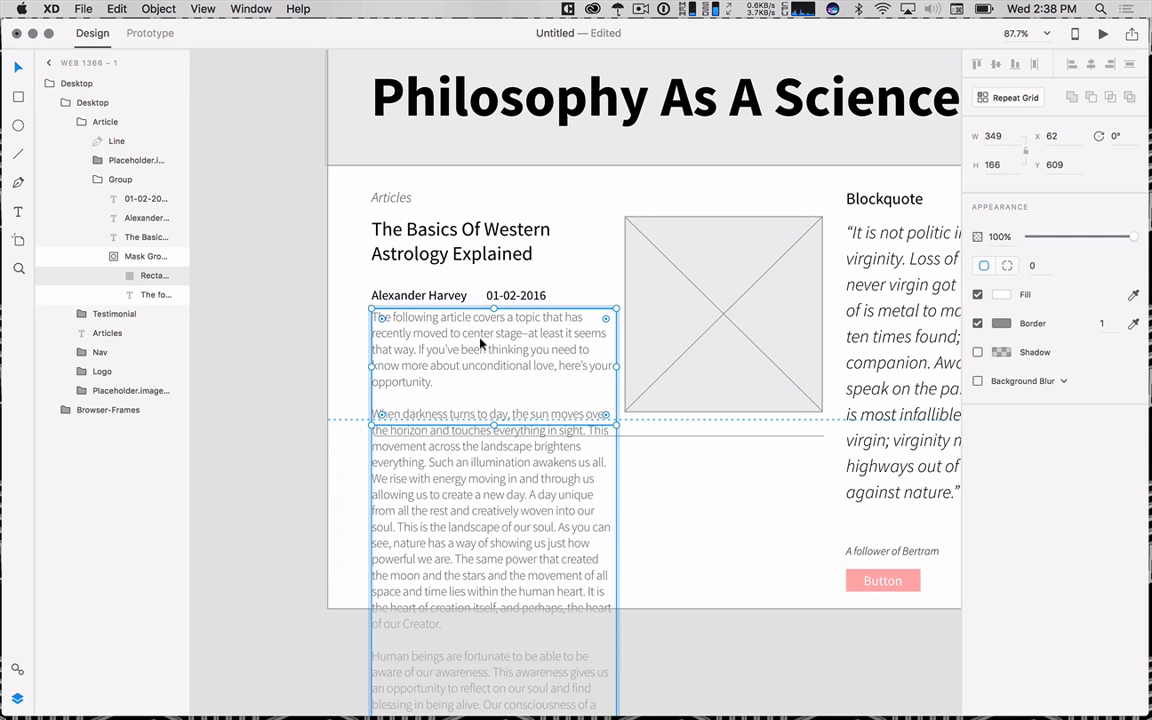
pyautogui.click(226, 378)
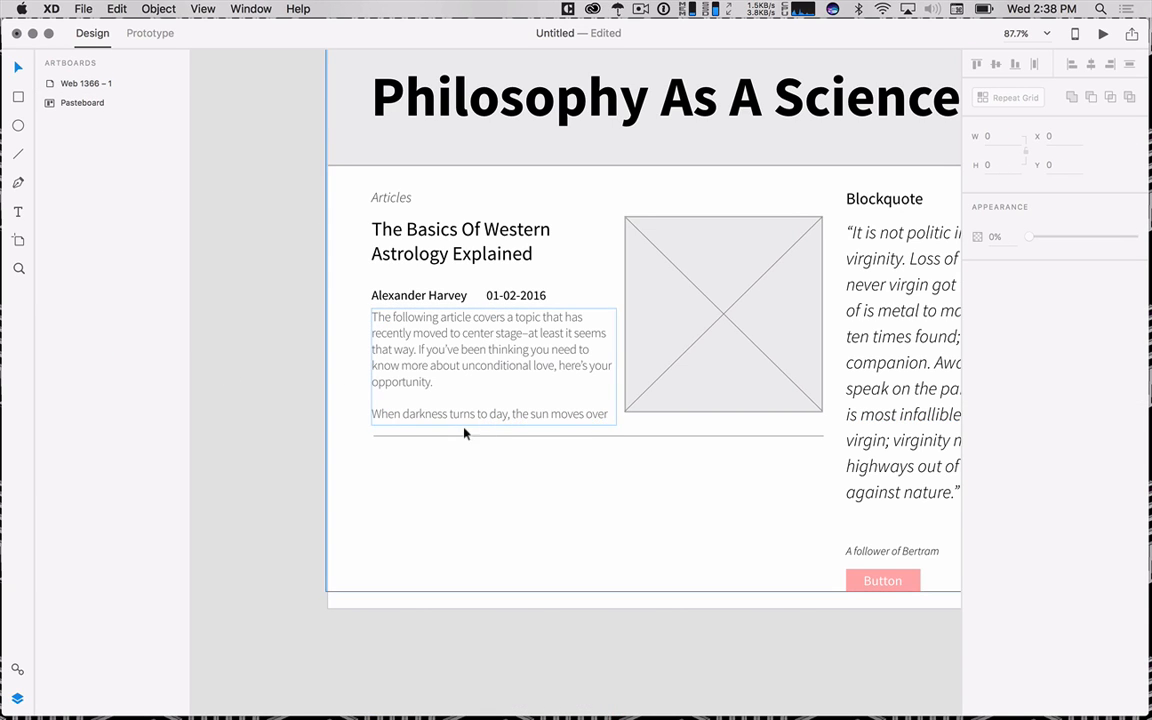
# - Identify the first article's Group and image placeholder layers by switching their visibility off and back on
pyautogui.click(463, 232)
pyautogui.doubleClick(441, 250)
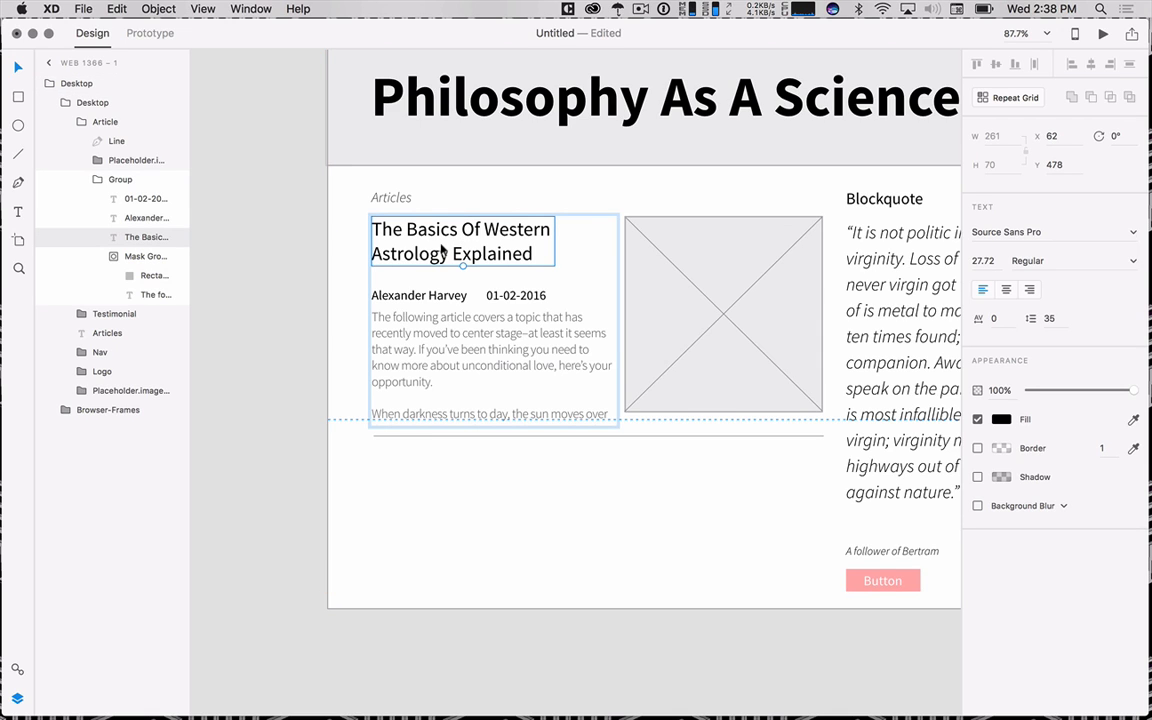
pyautogui.click(113, 180)
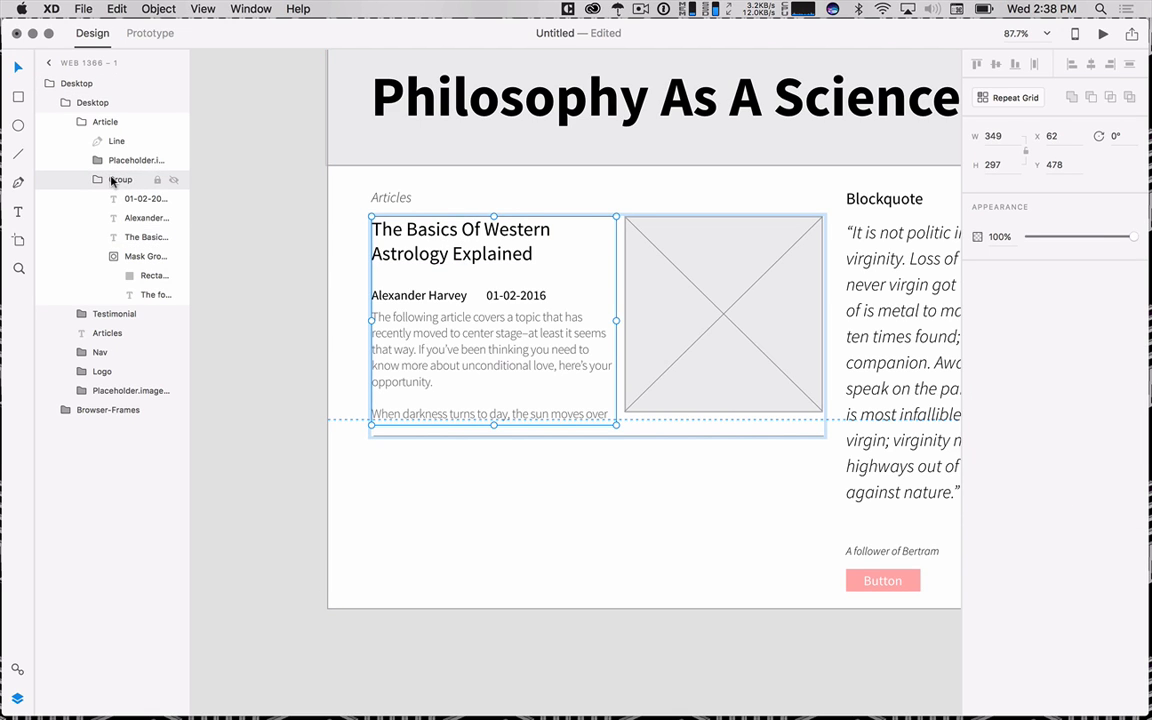
pyautogui.click(174, 180)
pyautogui.click(174, 182)
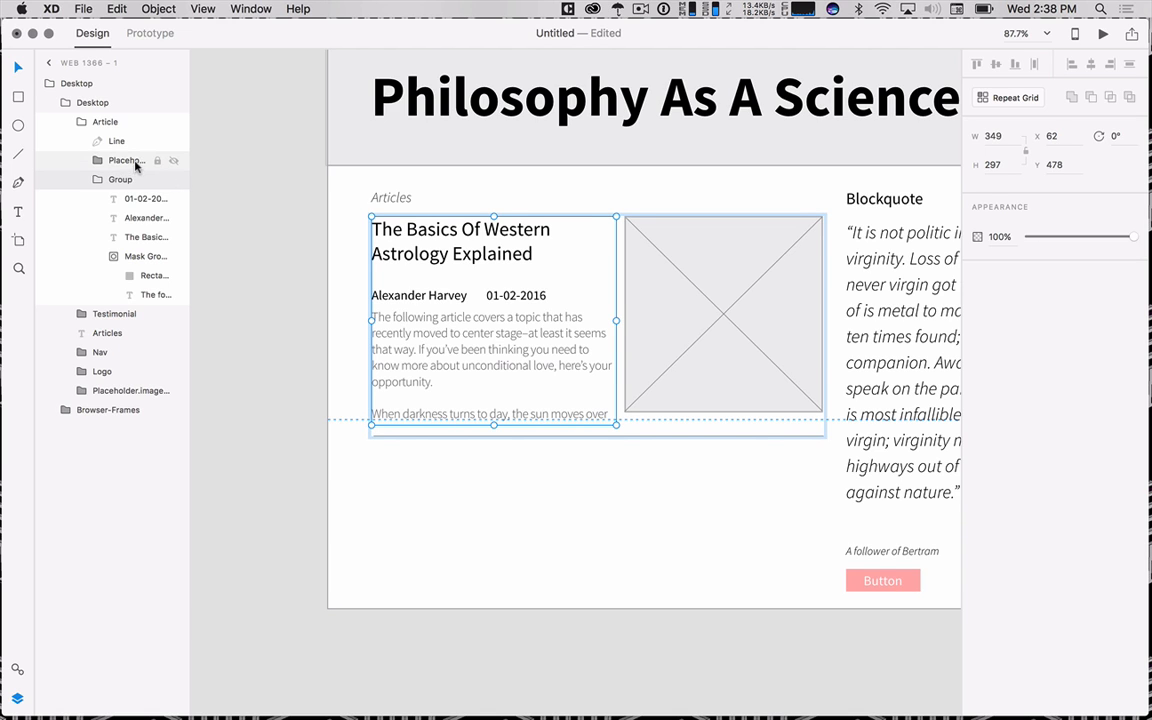
pyautogui.click(174, 160)
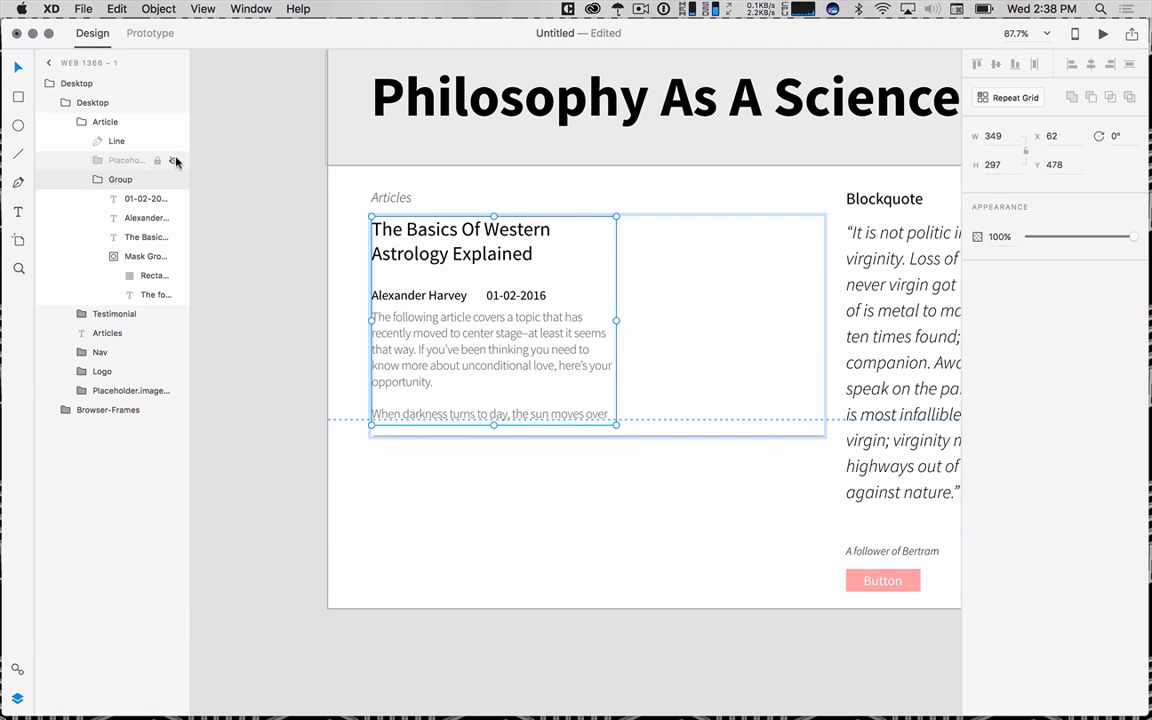
pyautogui.click(174, 160)
# - Select the whole Article layer, checking what it contains by switching its visibility off and back on
pyautogui.click(122, 161)
pyautogui.click(108, 122)
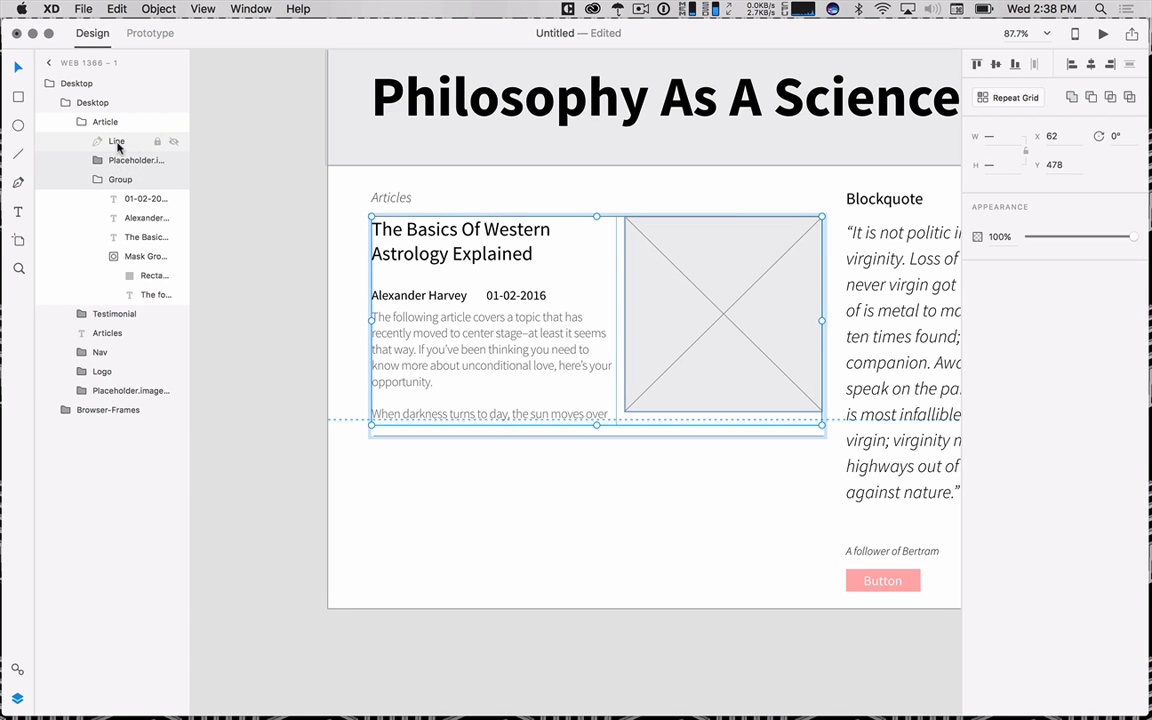
pyautogui.keyDown('shift'); pyautogui.click(111, 126); pyautogui.keyUp('shift')
pyautogui.keyDown('shift'); pyautogui.click(111, 126); pyautogui.keyUp('shift')
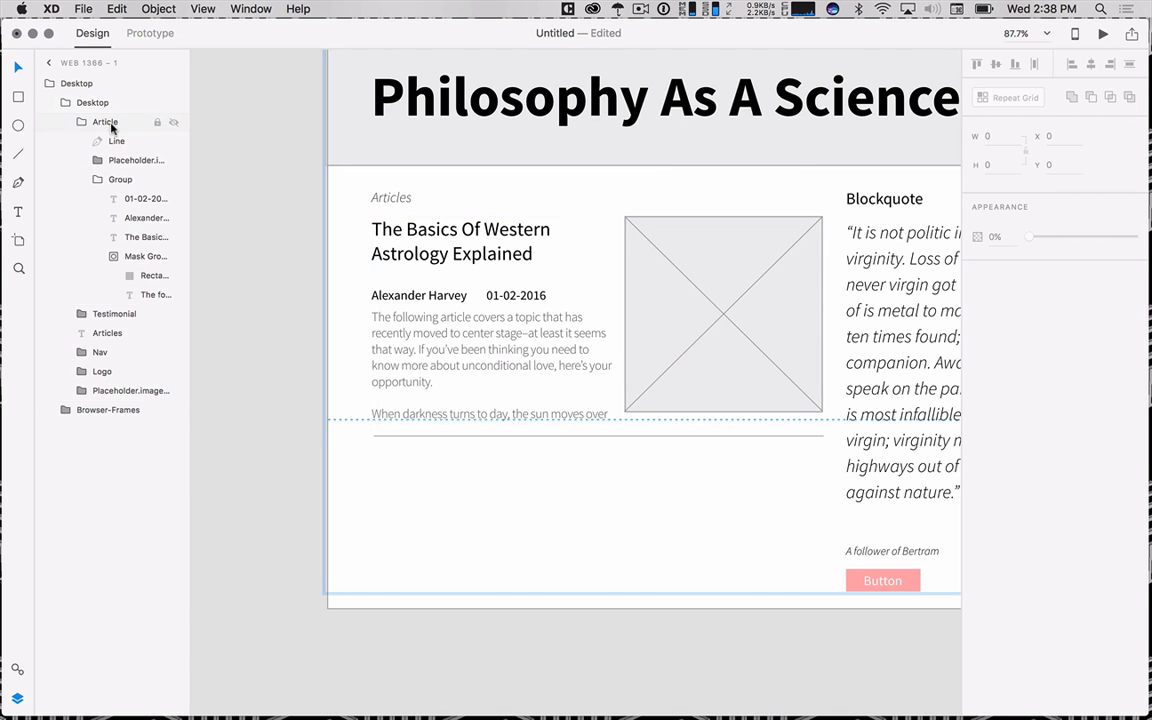
pyautogui.keyDown('shift'); pyautogui.click(112, 126); pyautogui.keyUp('shift')
pyautogui.click(172, 123)
pyautogui.click(172, 123)
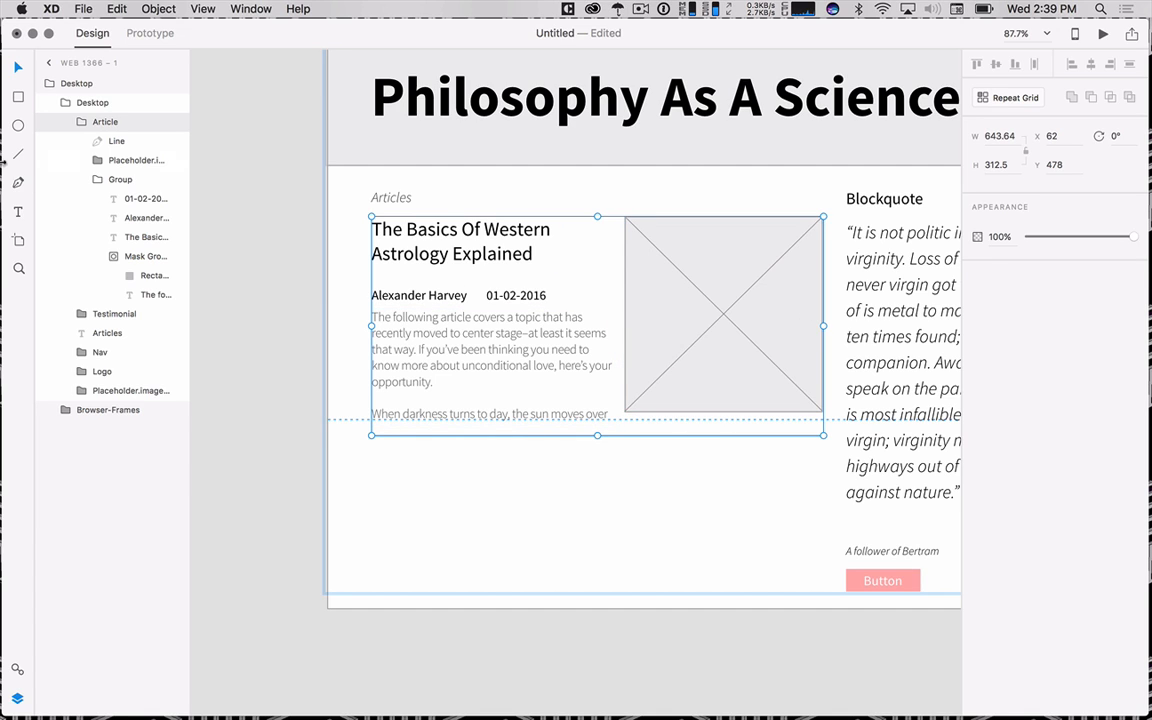
# - Turn the Article into a Repeat Grid and extend it downward to four stacked articles, about 1321.5 tall
pyautogui.click(996, 99)
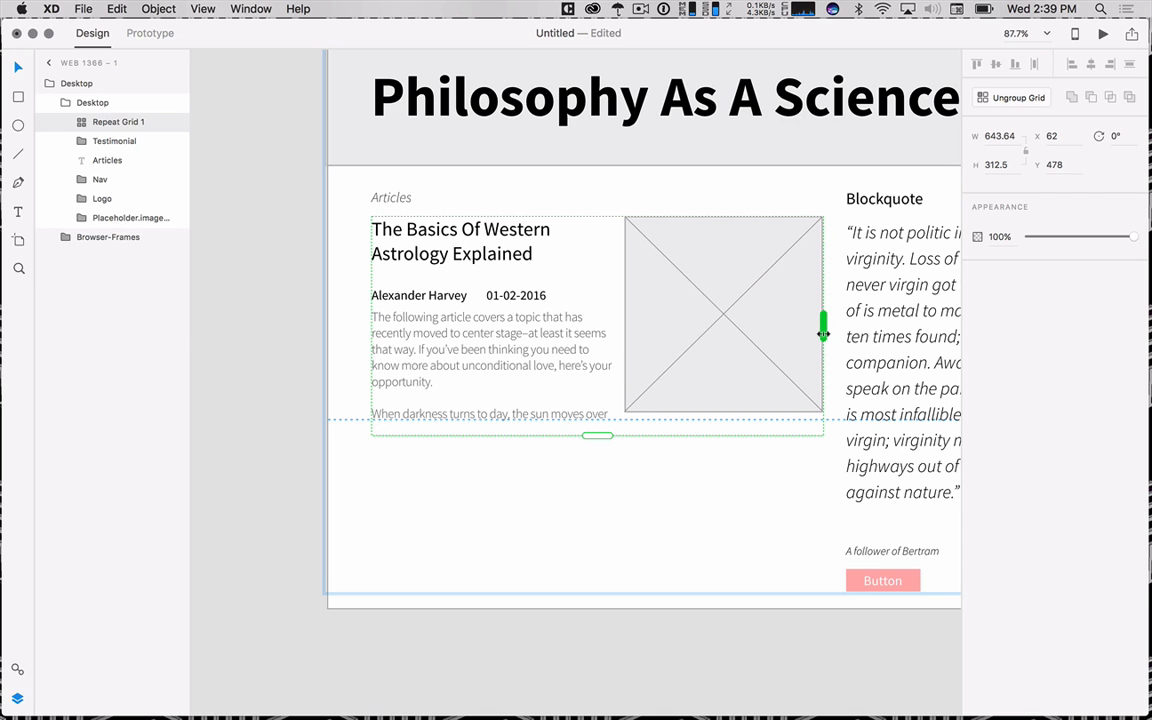
pyautogui.moveTo(603, 432); pyautogui.dragTo(633, 680)
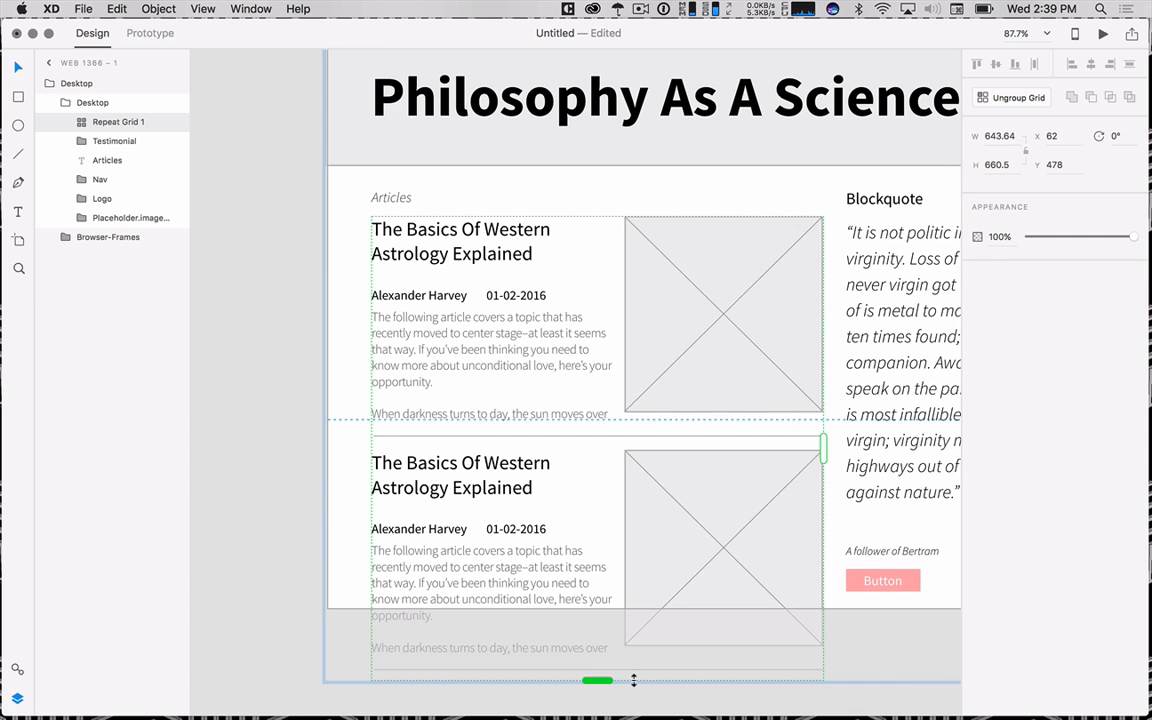
pyautogui.scroll(-2, 622, 580)
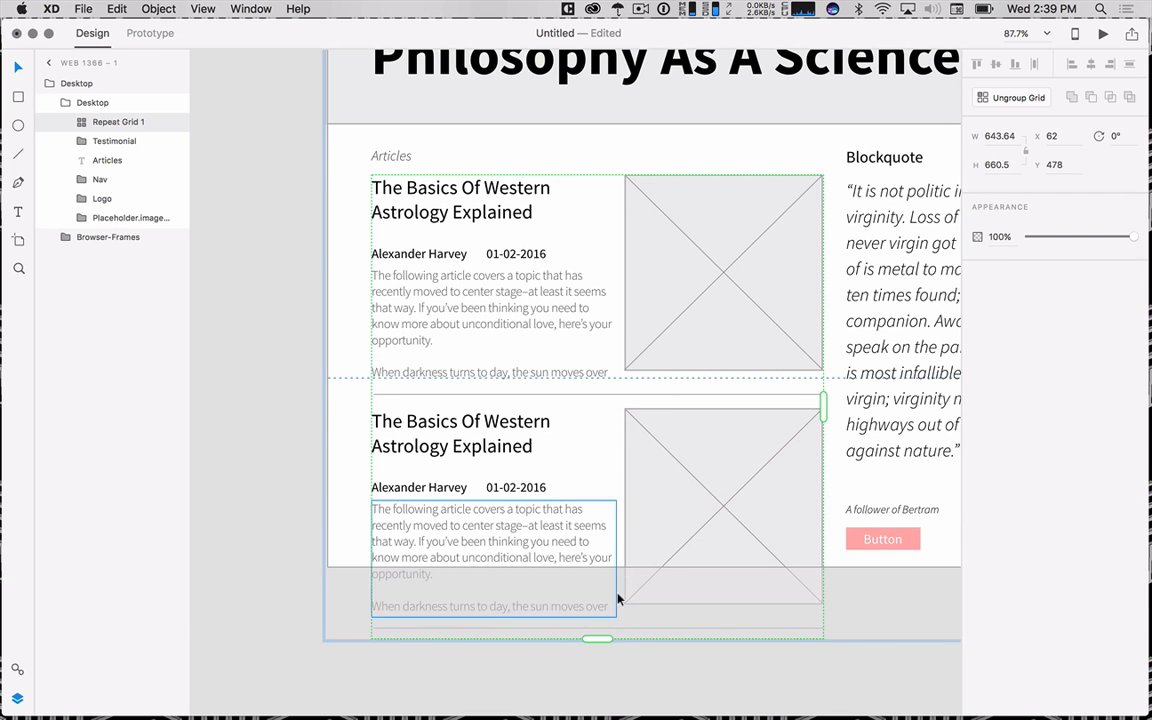
pyautogui.scroll(2, 617, 598)
pyautogui.scroll(-2, 617, 598)
pyautogui.scroll(-3, 617, 598)
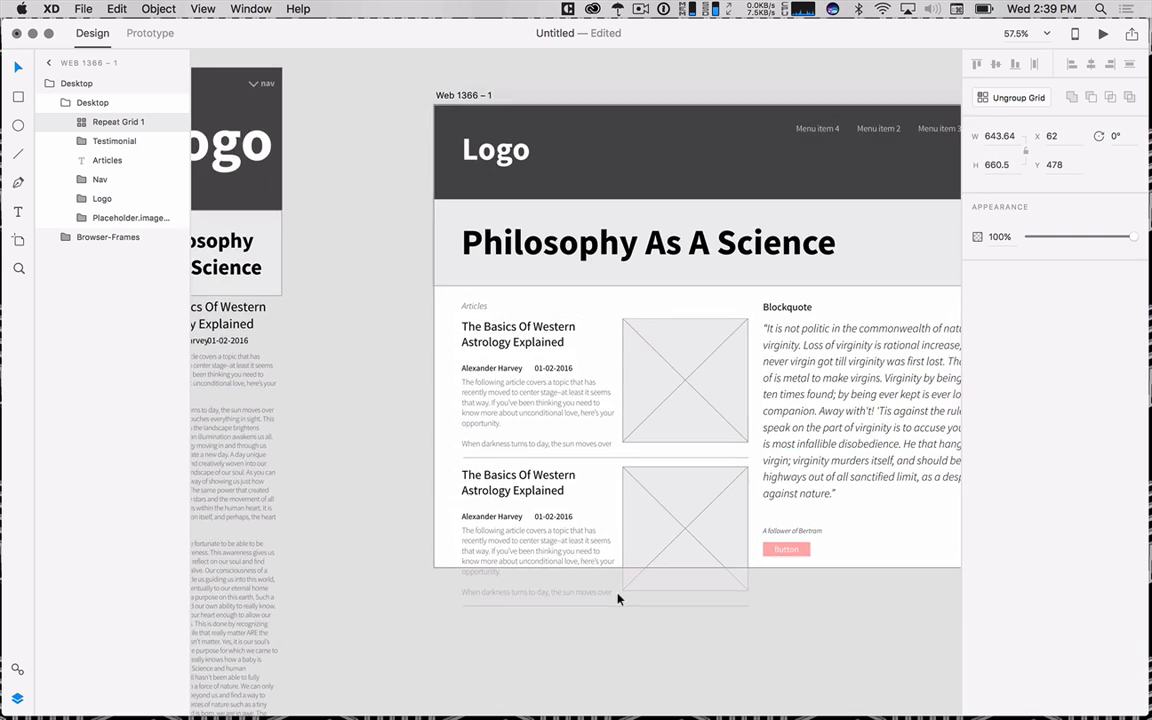
pyautogui.scroll(-2, 617, 598)
pyautogui.scroll(-5, 660, 460)
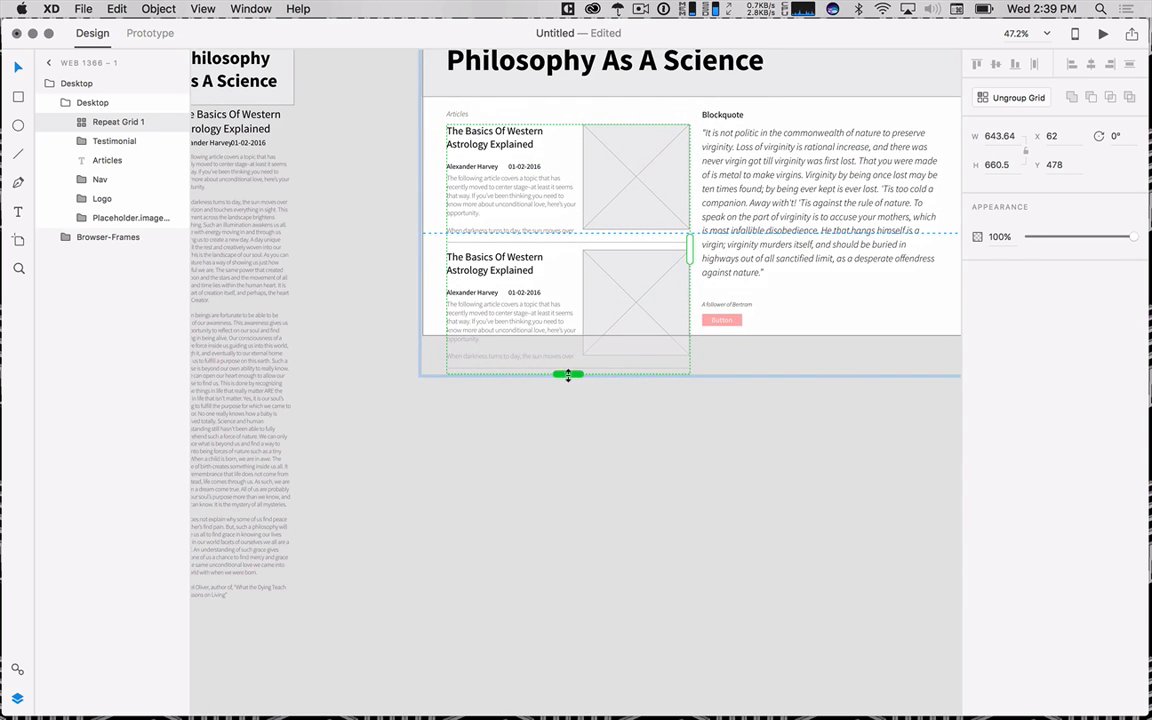
pyautogui.moveTo(567, 375); pyautogui.dragTo(568, 624)
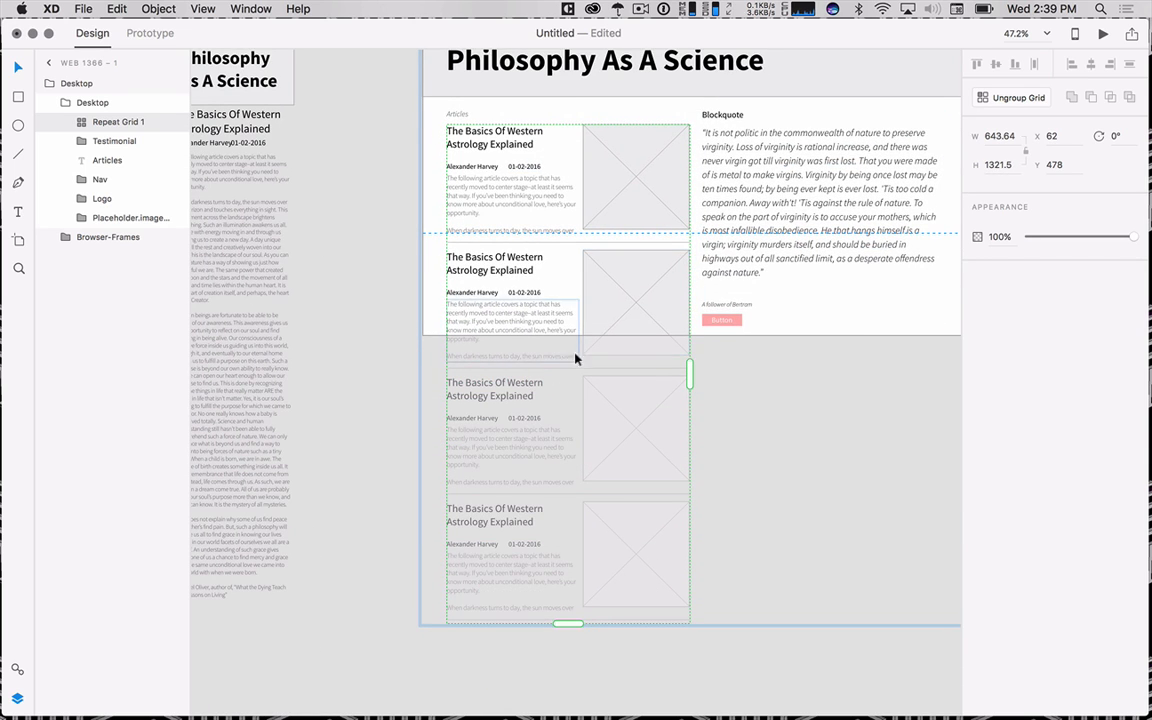
# - Widen the vertical gap between the repeated articles until the grid is about 1357.5 tall
pyautogui.moveTo(573, 372)
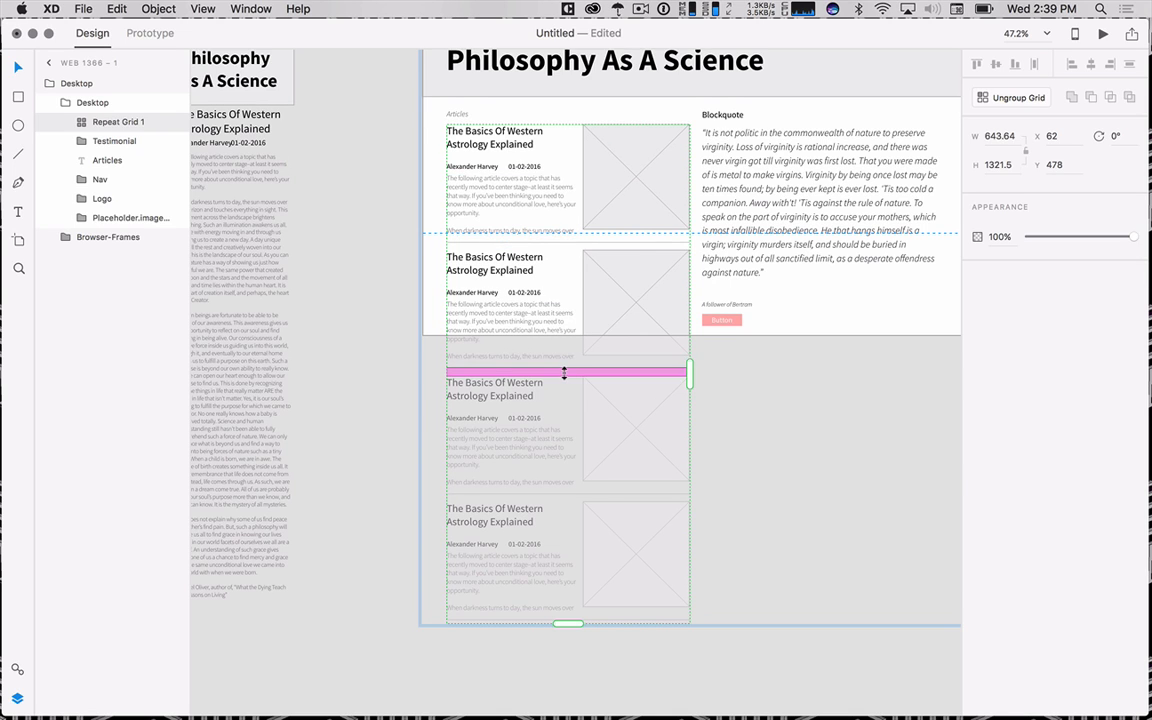
pyautogui.moveTo(564, 499)
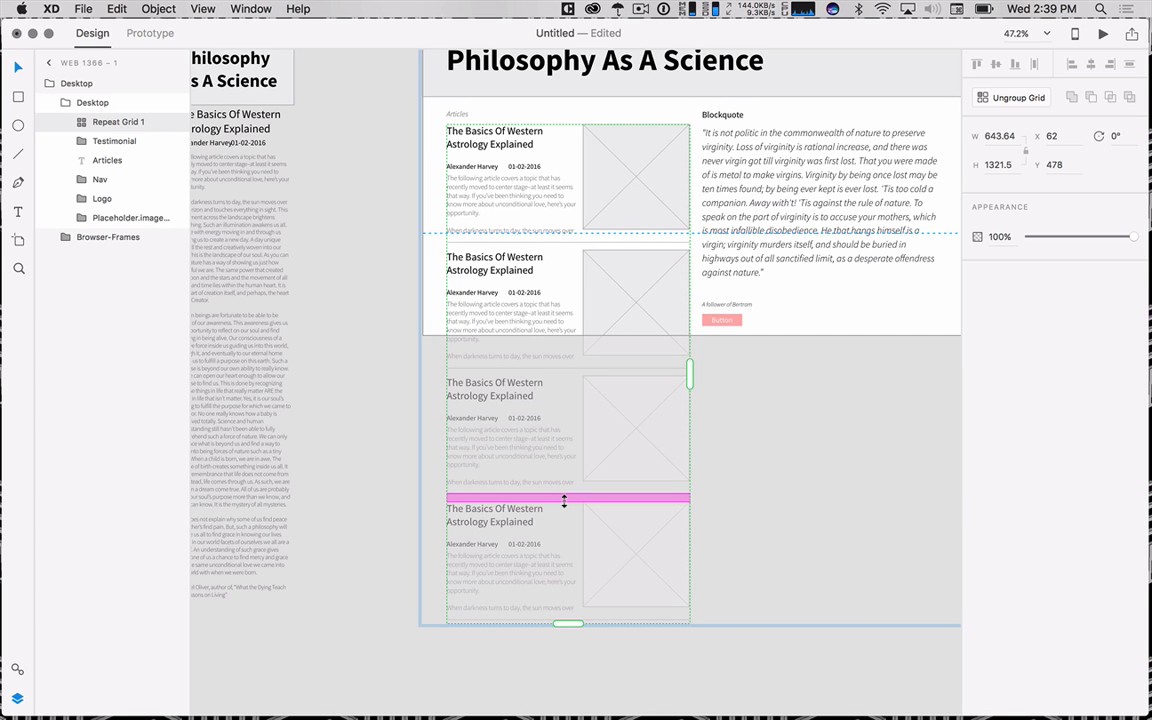
pyautogui.moveTo(563, 499)
pyautogui.mouseDown()
pyautogui.moveTo(571, 606)
pyautogui.moveTo(571, 513)
pyautogui.mouseUp()
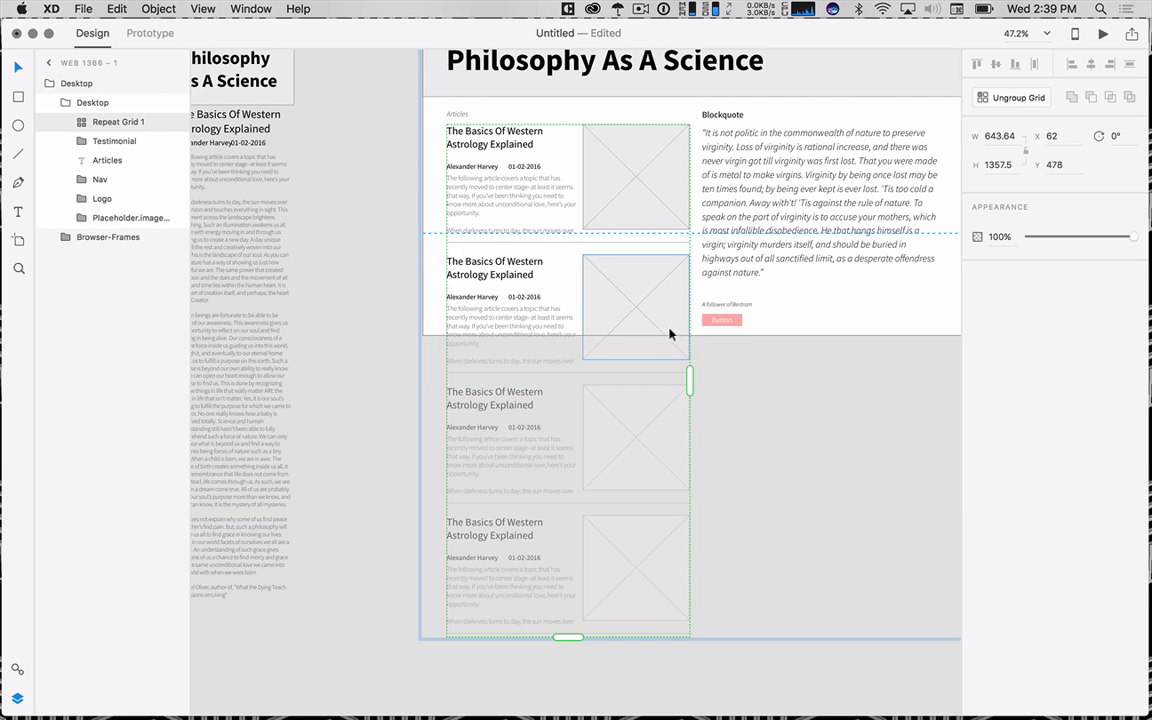
# - Try a second column of repeated articles with an adjusted gutter, and shrink the grid back to one column
pyautogui.moveTo(689, 380); pyautogui.dragTo(944, 403)
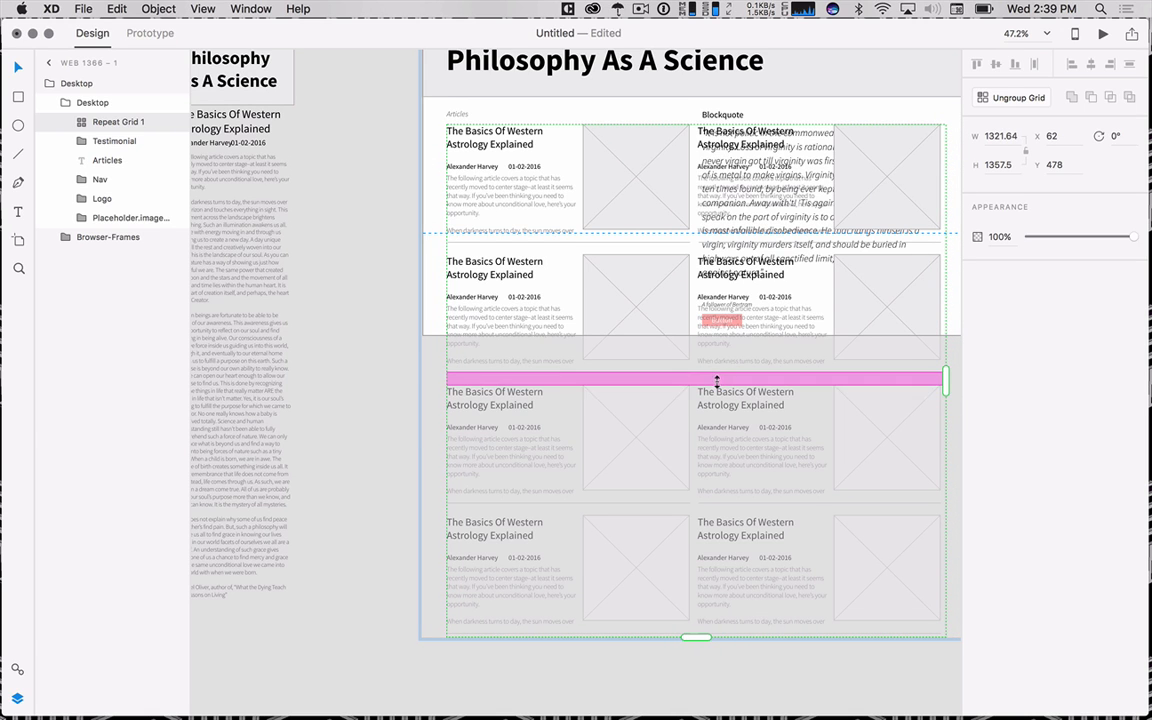
pyautogui.moveTo(717, 380); pyautogui.dragTo(696, 368)
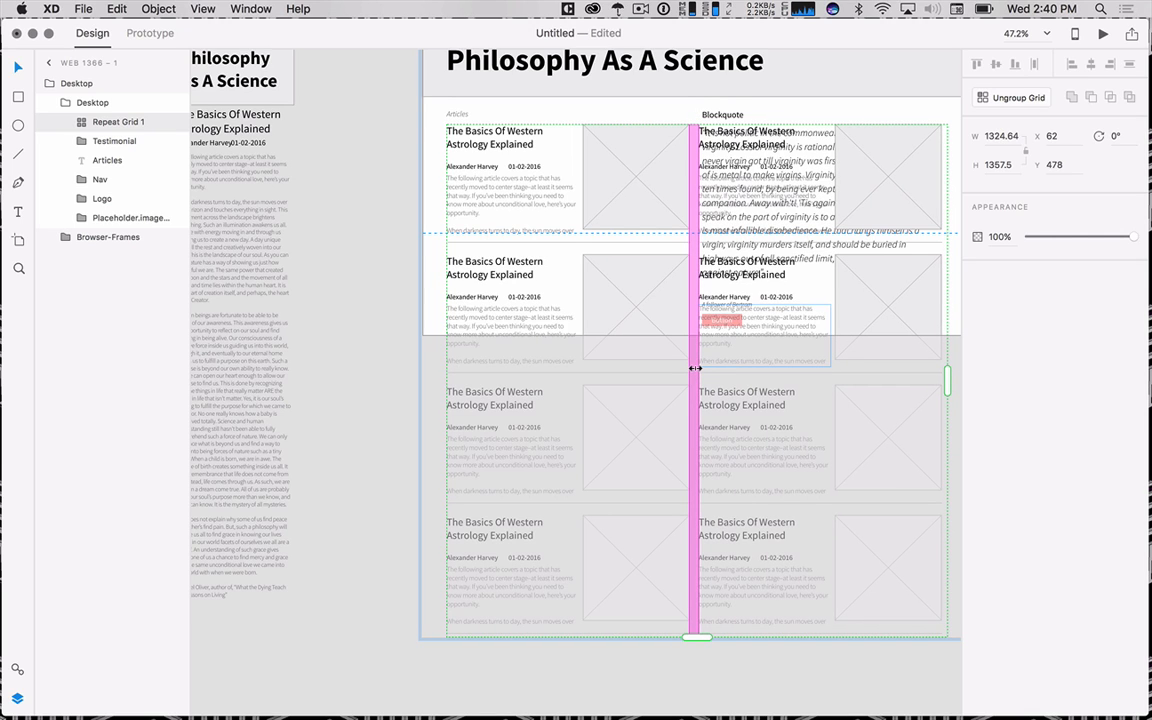
pyautogui.moveTo(694, 368); pyautogui.dragTo(693, 372)
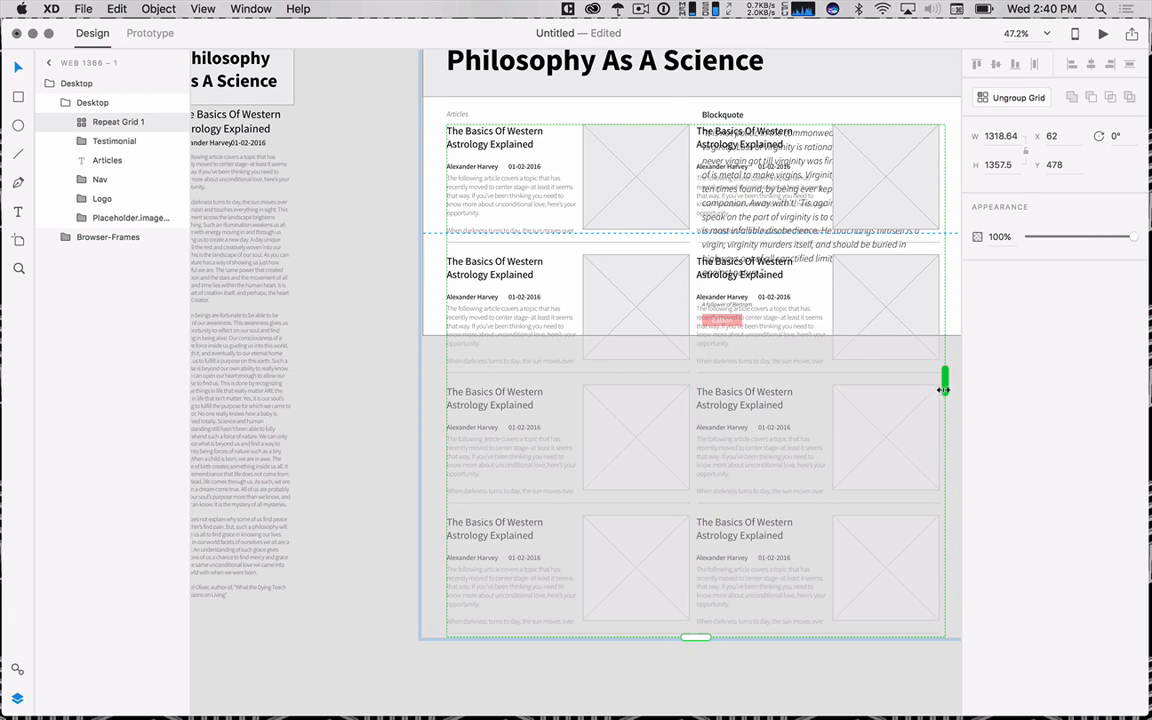
pyautogui.moveTo(944, 388); pyautogui.dragTo(693, 386)
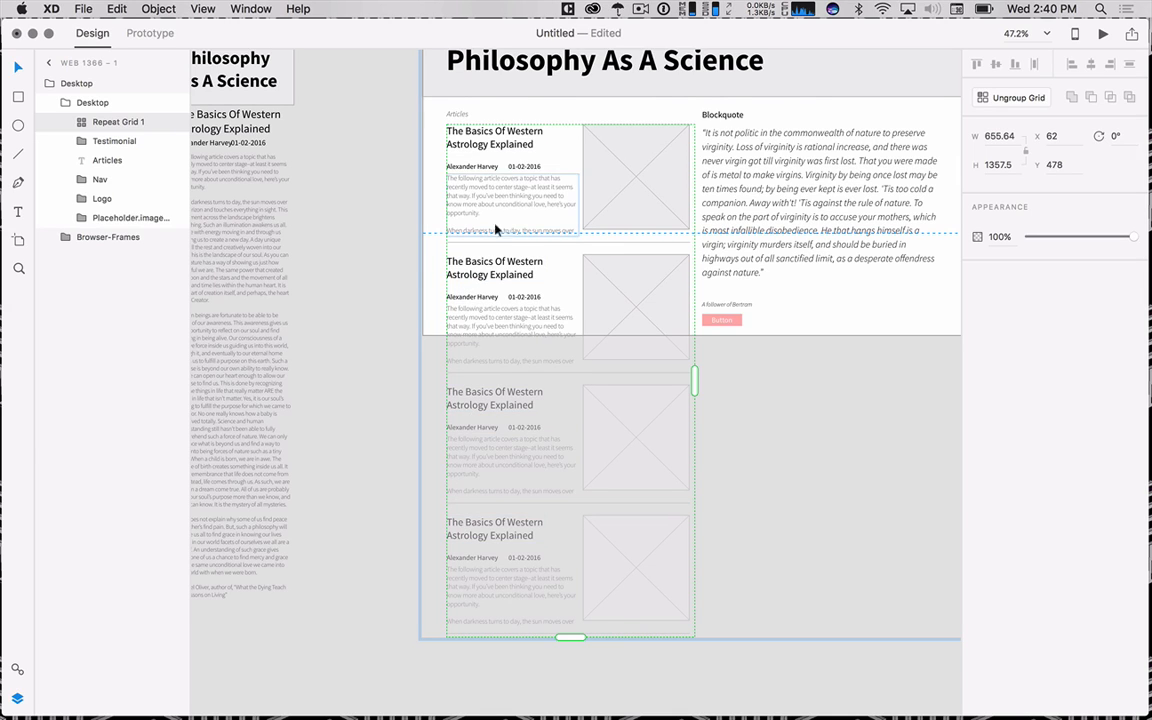
# - Select the first article's title inside the Repeat Grid and launch TextEdit for preparing replacement text
pyautogui.doubleClick(490, 145)
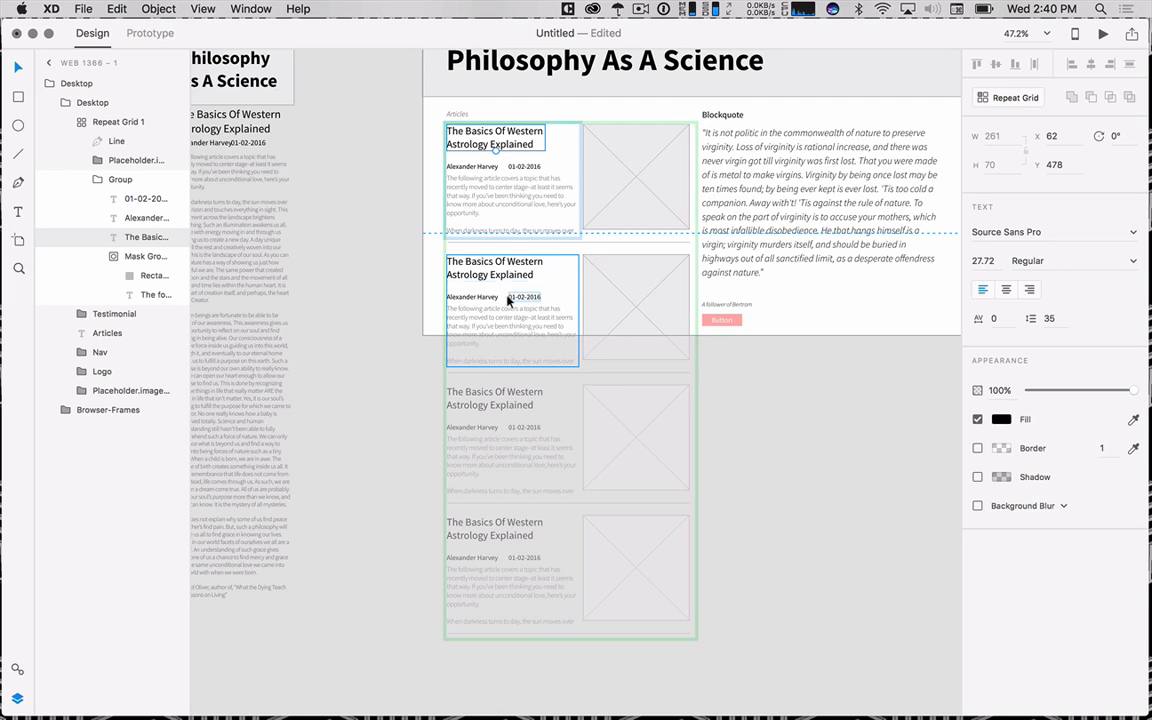
pyautogui.moveTo(390, 690)
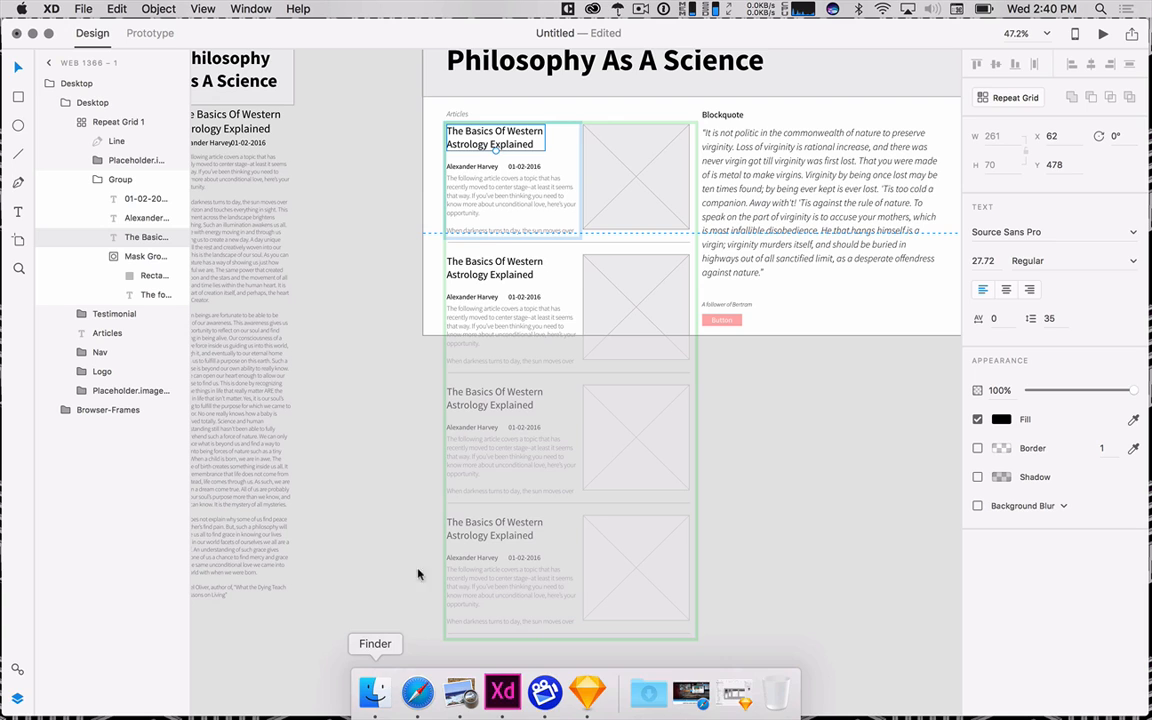
pyautogui.hotkey('alt', 'space')
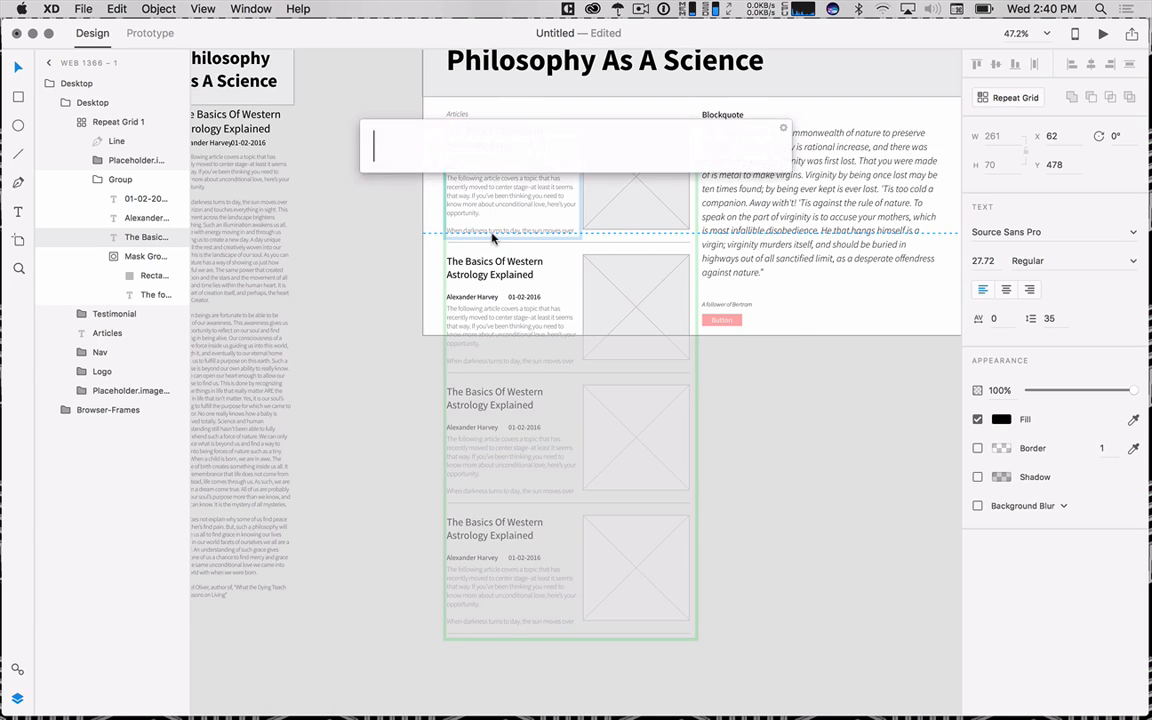
pyautogui.write('text')
pyautogui.press('Down')
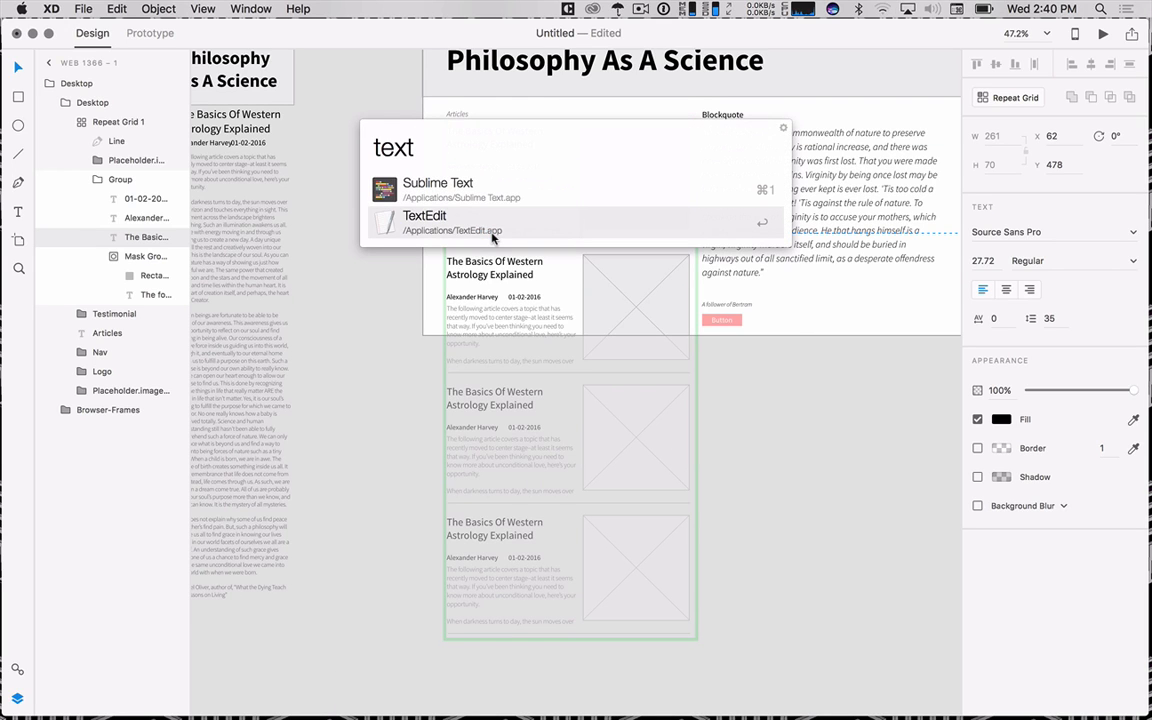
pyautogui.press('Return')
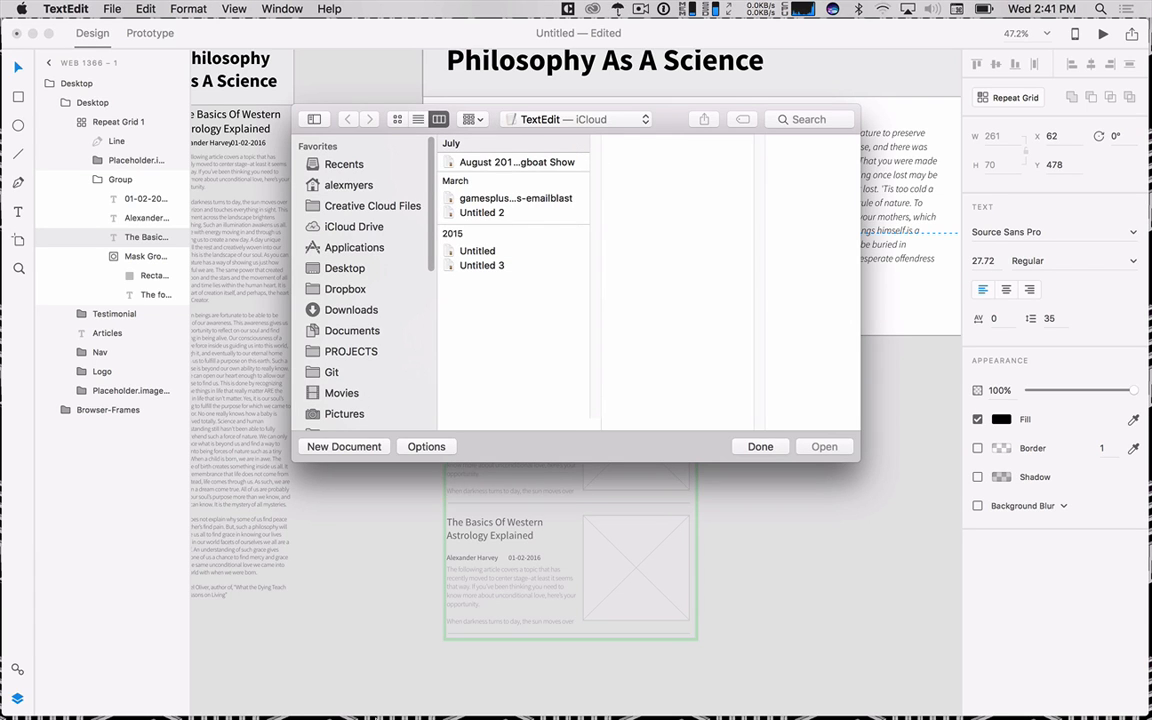
pyautogui.press('super+Tab')
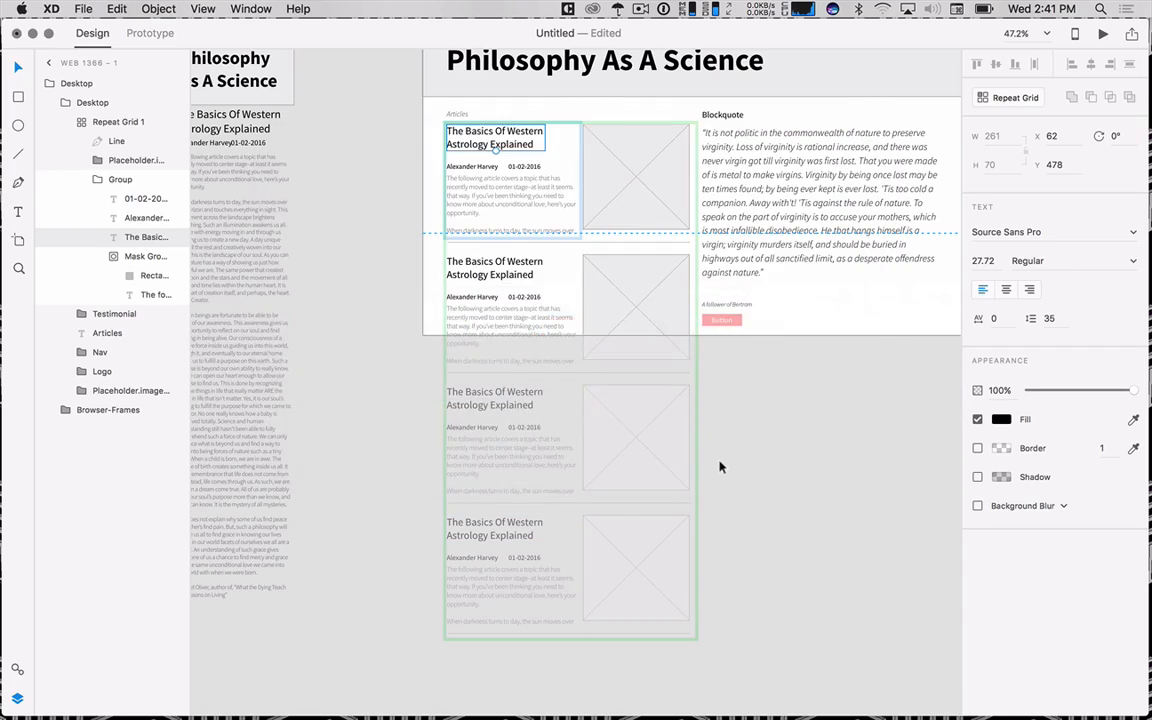
pyautogui.press('super+Tab')
# - Switch to Safari, search for "the verge" in a new tab, and open The Verge's website from the results
pyautogui.moveTo(566, 710)
pyautogui.click(396, 694)
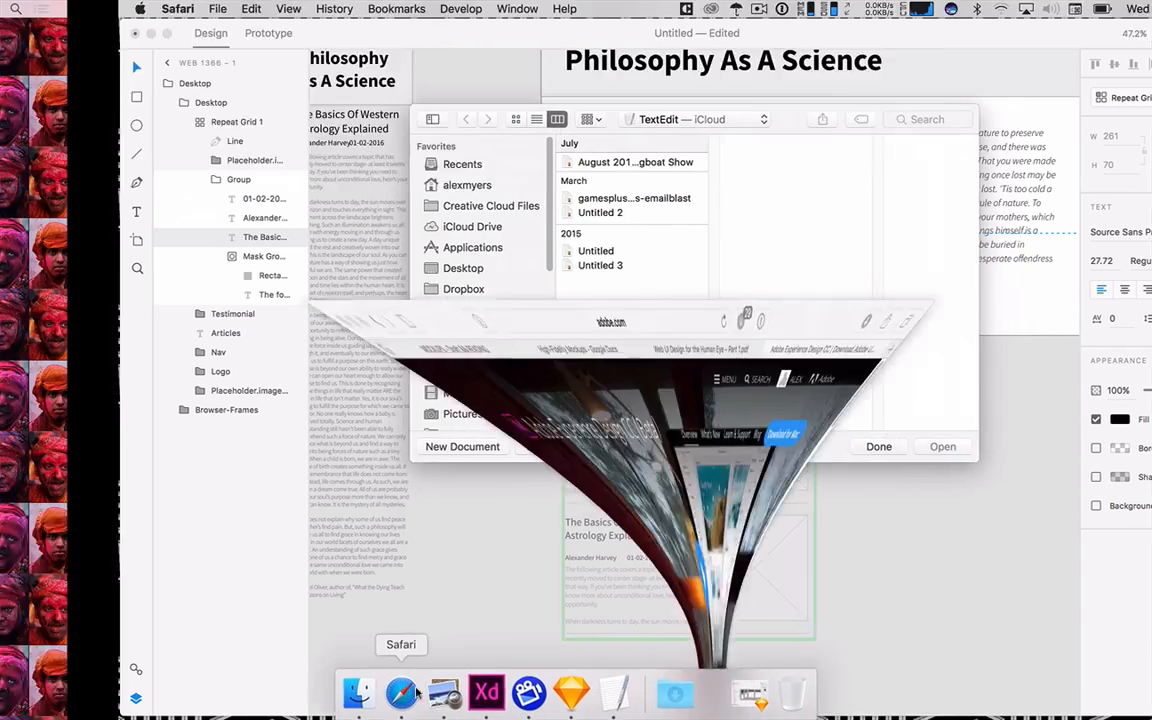
pyautogui.press('super+t')
pyautogui.write('the verge')
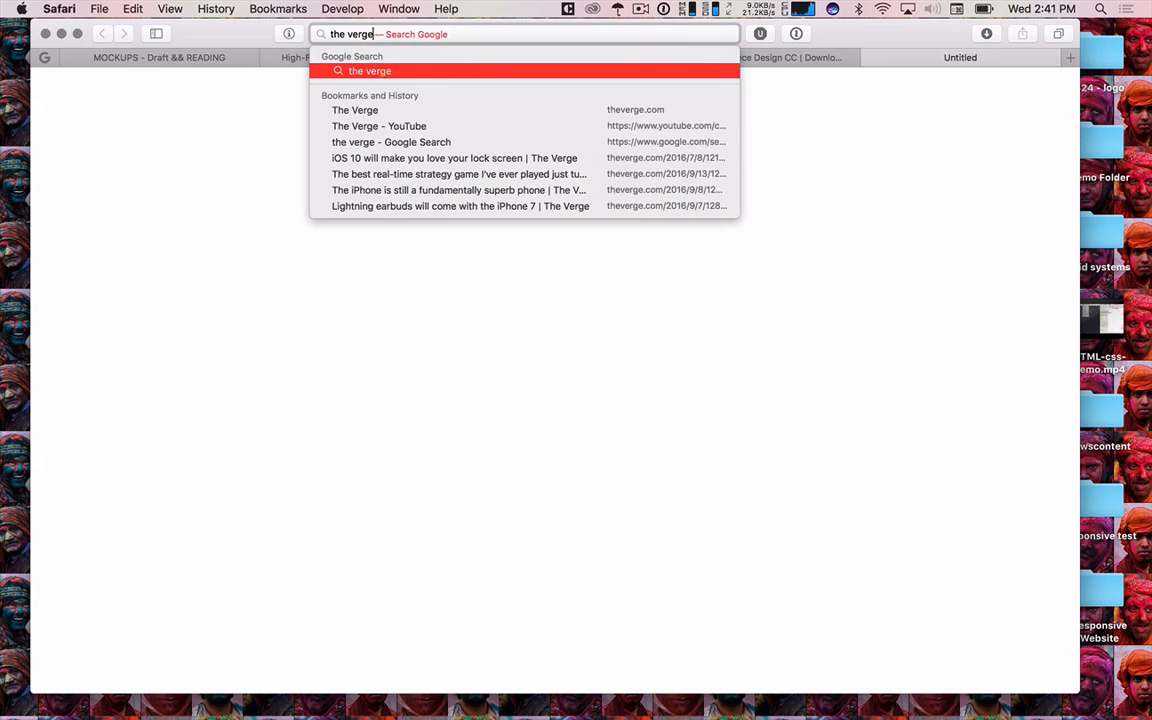
pyautogui.press('Escape')
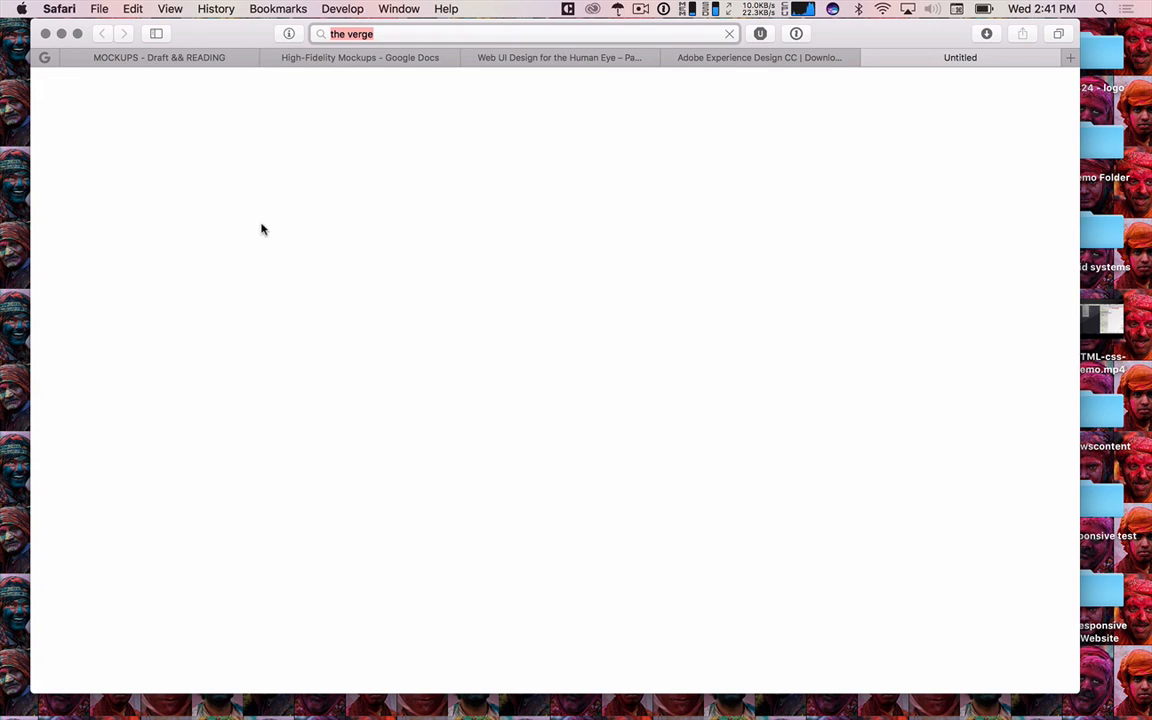
pyautogui.press('Return')
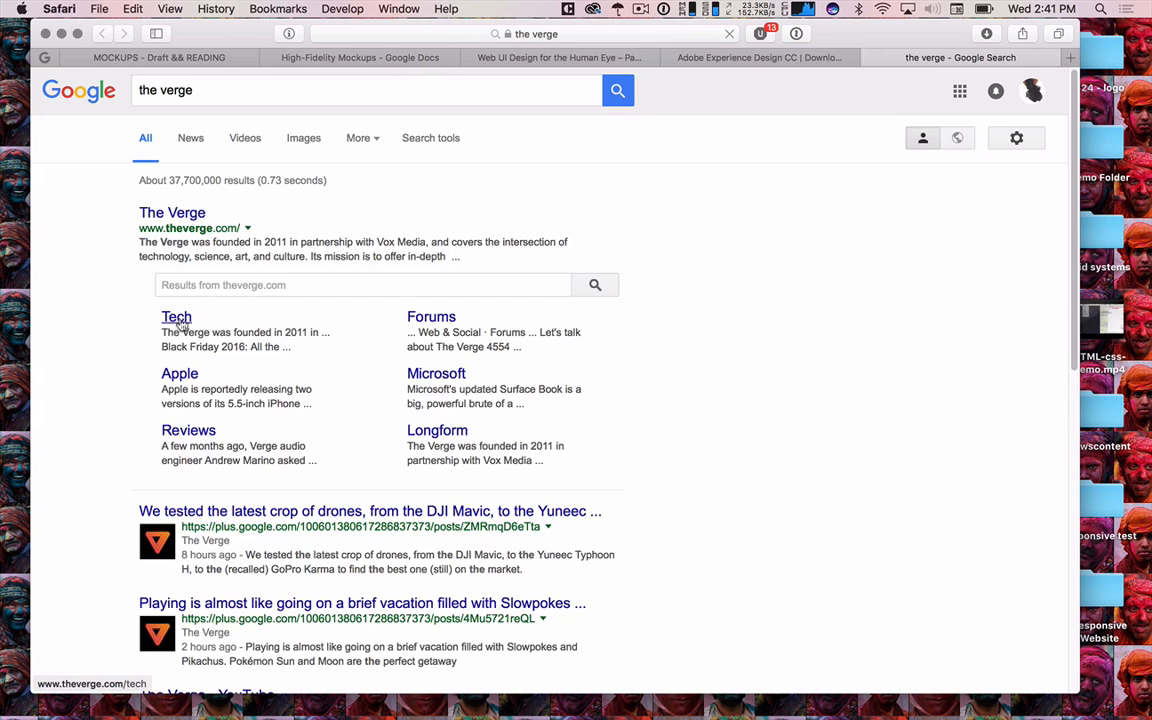
pyautogui.click(185, 319)
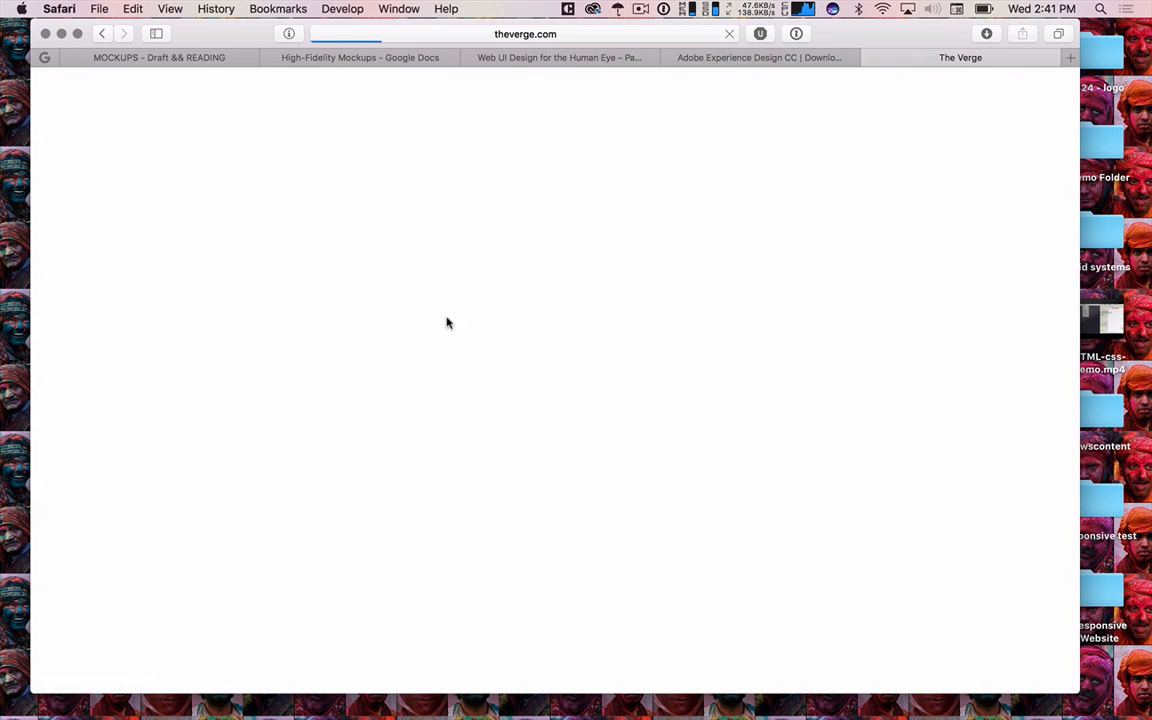
# - Move the Safari window with The Verge onto Desktop 2, place it beside the article grid, and dismiss the TextEdit file browser
pyautogui.scroll(-5, 530, 281)
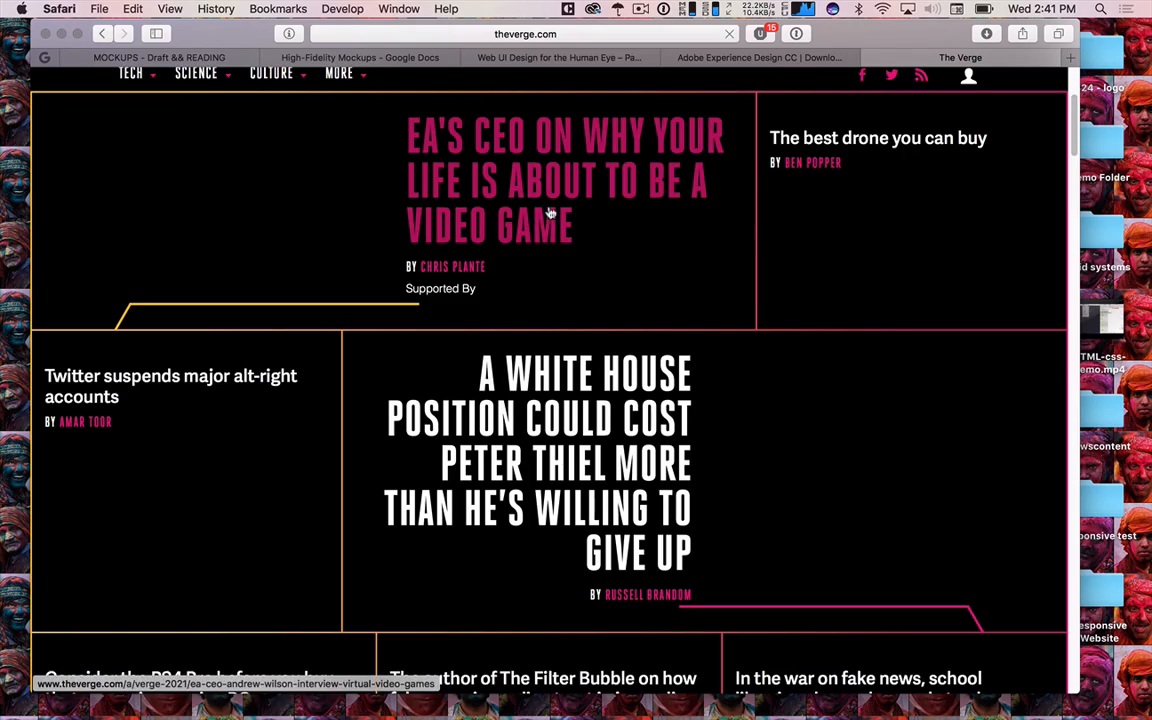
pyautogui.moveTo(285, 38); pyautogui.dragTo(240, 58)
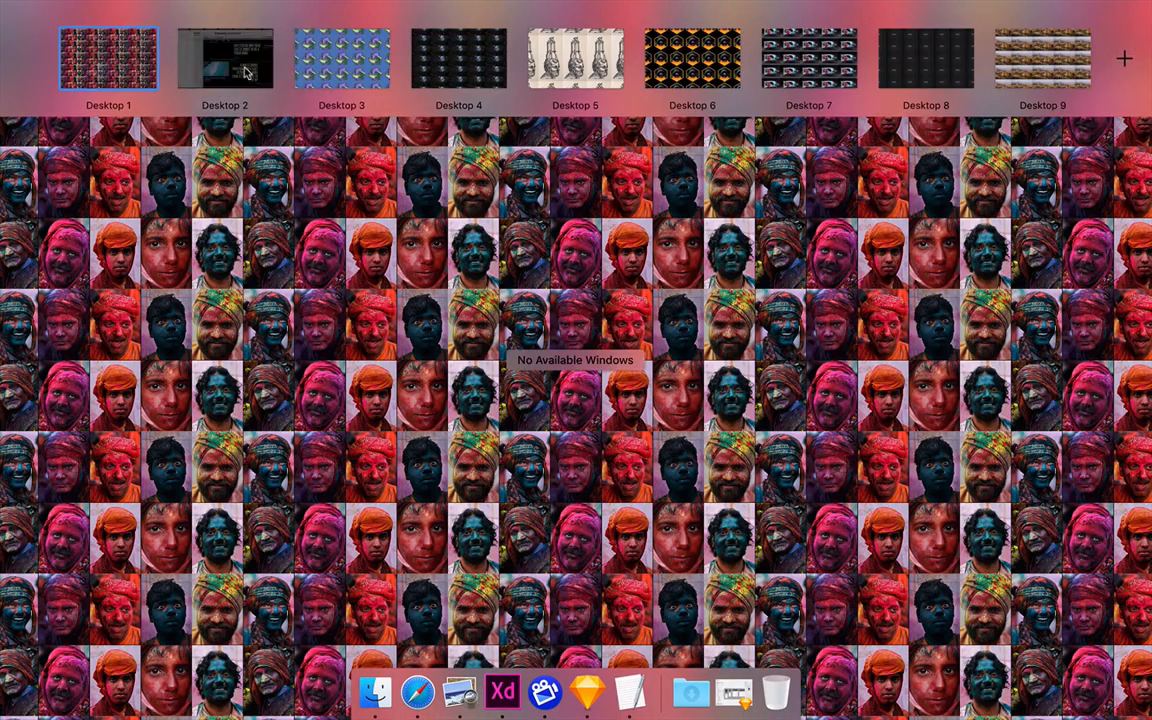
pyautogui.click(238, 60)
pyautogui.moveTo(469, 105); pyautogui.dragTo(773, 266)
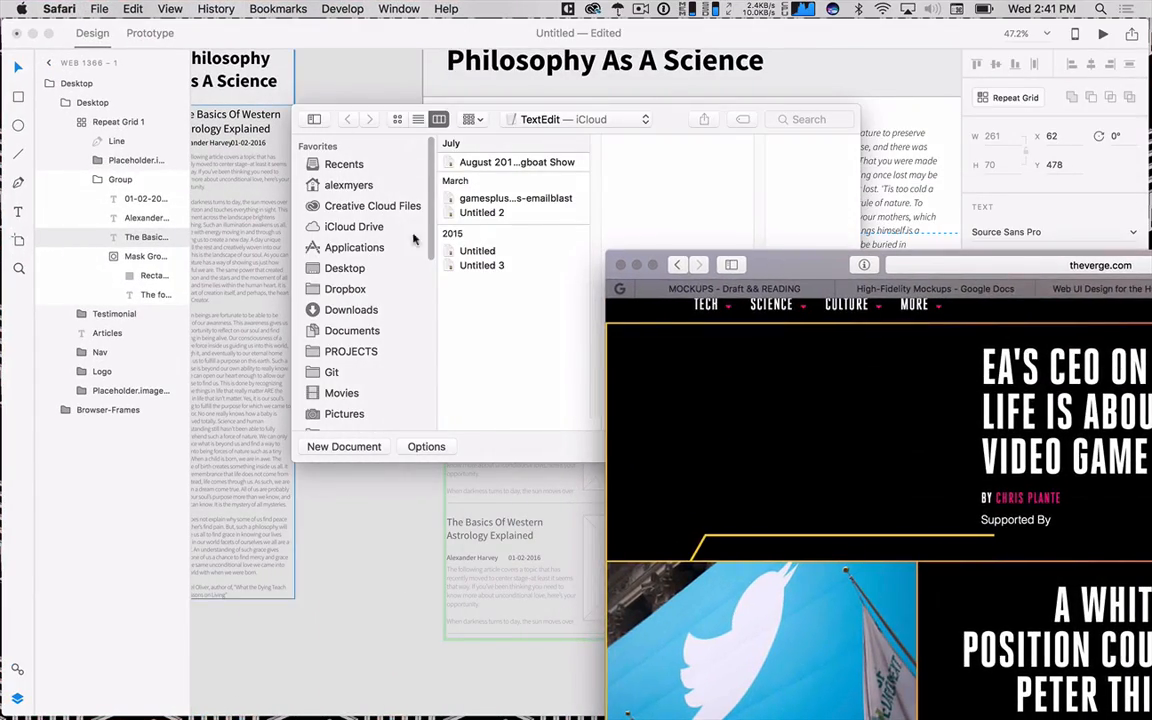
pyautogui.click(483, 437)
pyautogui.click(759, 448)
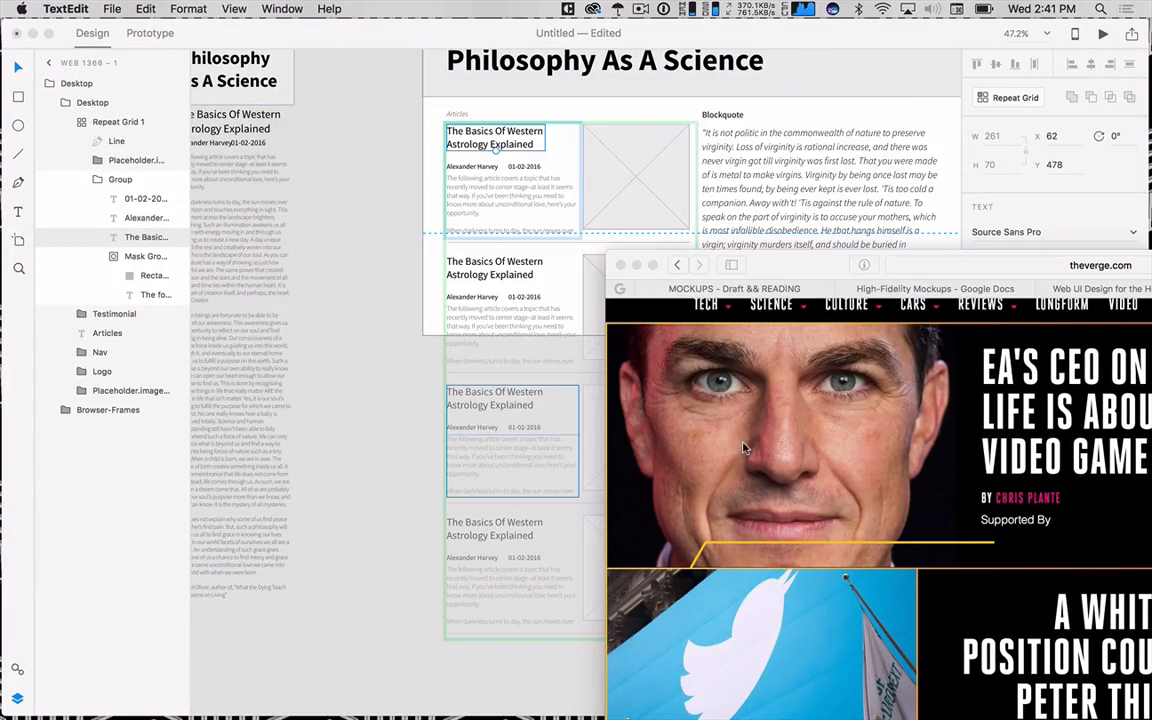
# - Bring Safari back to the front and try to drop the "EA's CEO on why your life is about to be a video game" headline onto the first article's title
pyautogui.hotkey('ctrl', 'Up')
pyautogui.moveTo(628, 5)
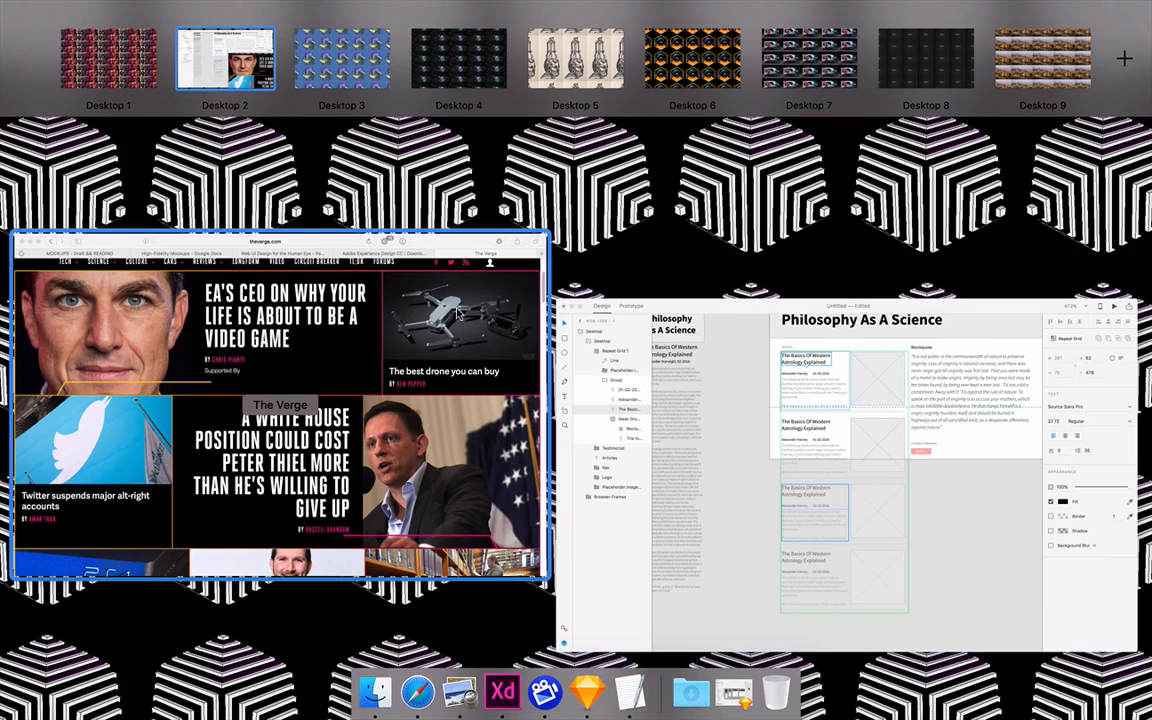
pyautogui.click(310, 295)
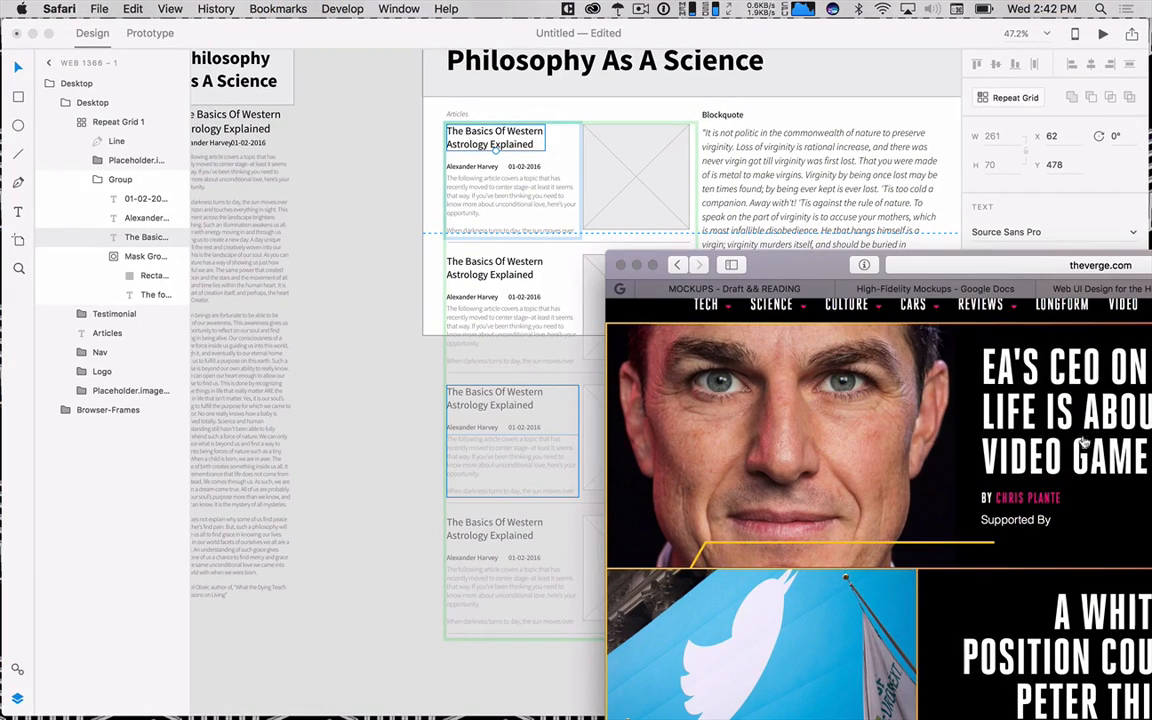
pyautogui.moveTo(1100, 431); pyautogui.dragTo(507, 142)
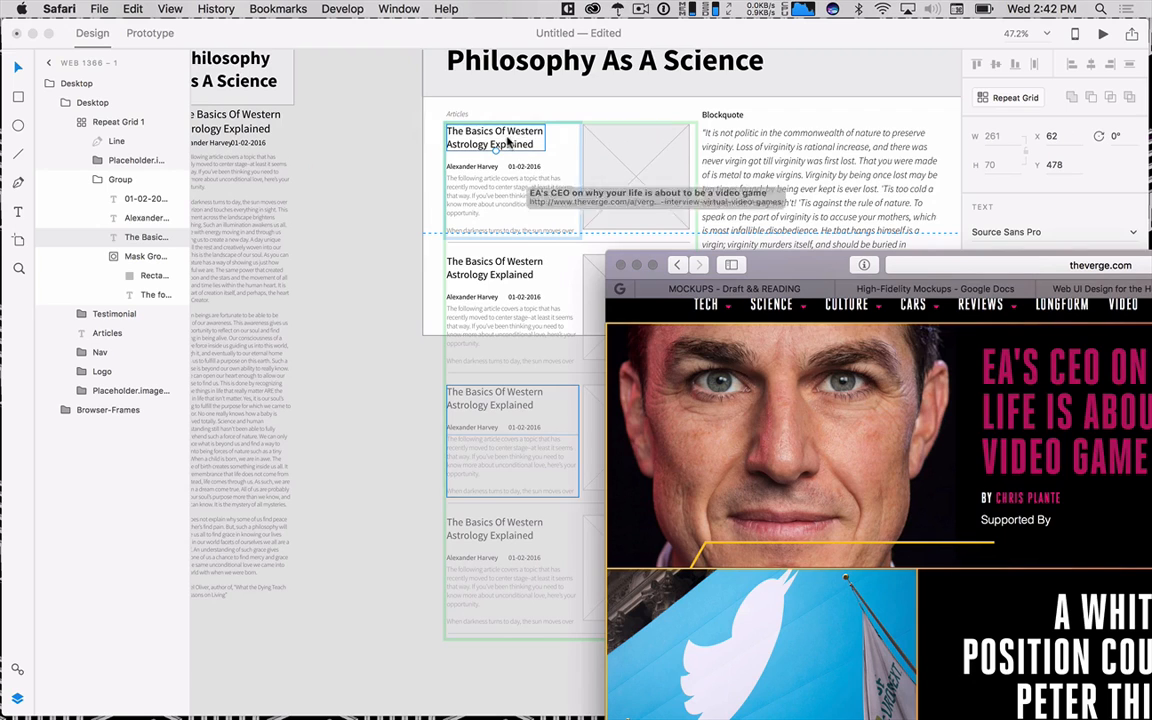
pyautogui.moveTo(1060, 410); pyautogui.dragTo(520, 146)
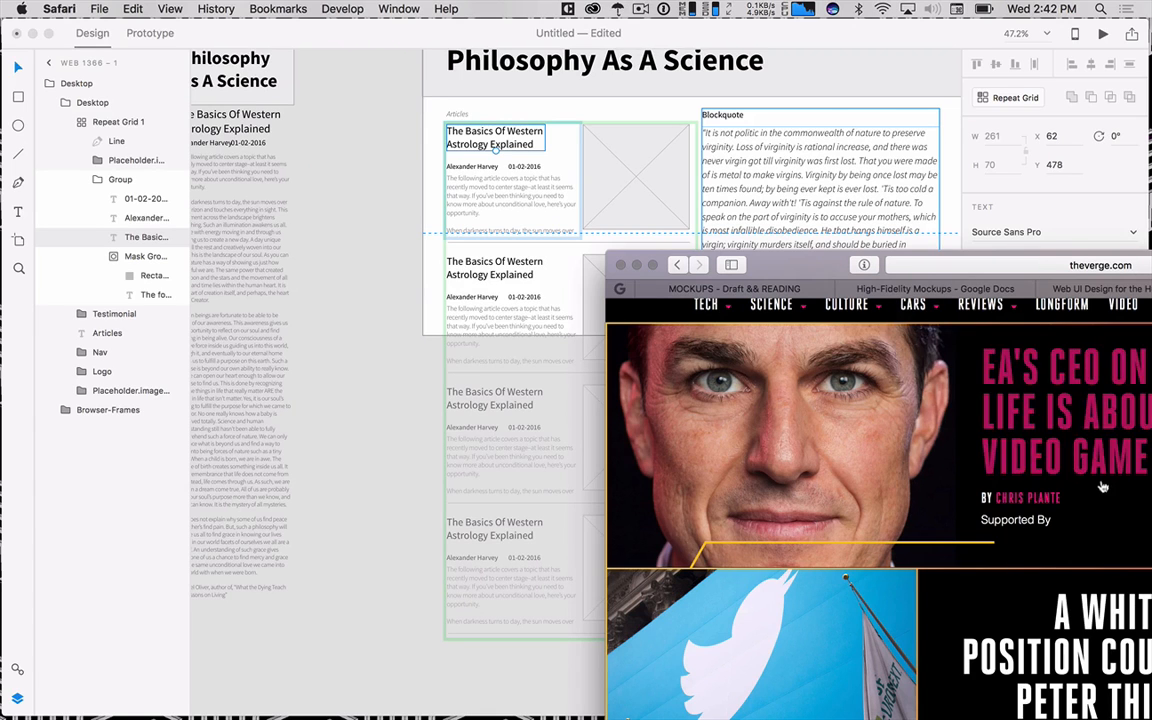
# - Copy the "EA's CEO on why your life is about to be a video game" headline text and reposition the Safari window
pyautogui.moveTo(872, 345); pyautogui.dragTo(1125, 455)
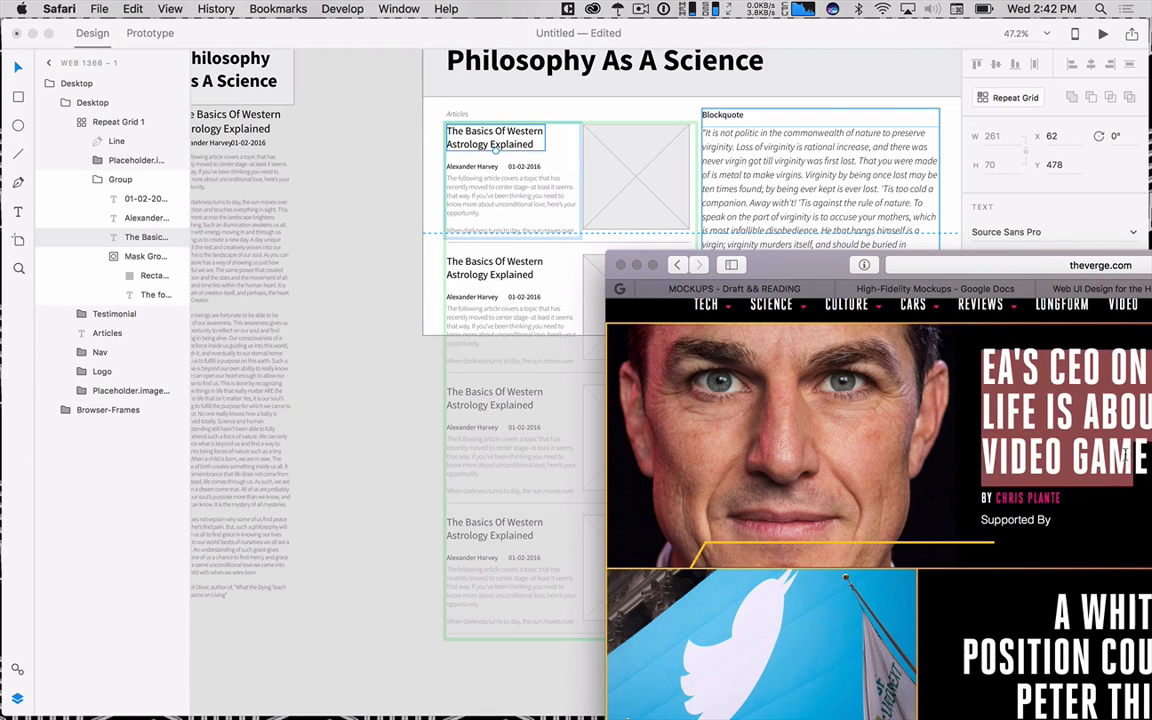
pyautogui.moveTo(795, 278); pyautogui.dragTo(614, 231)
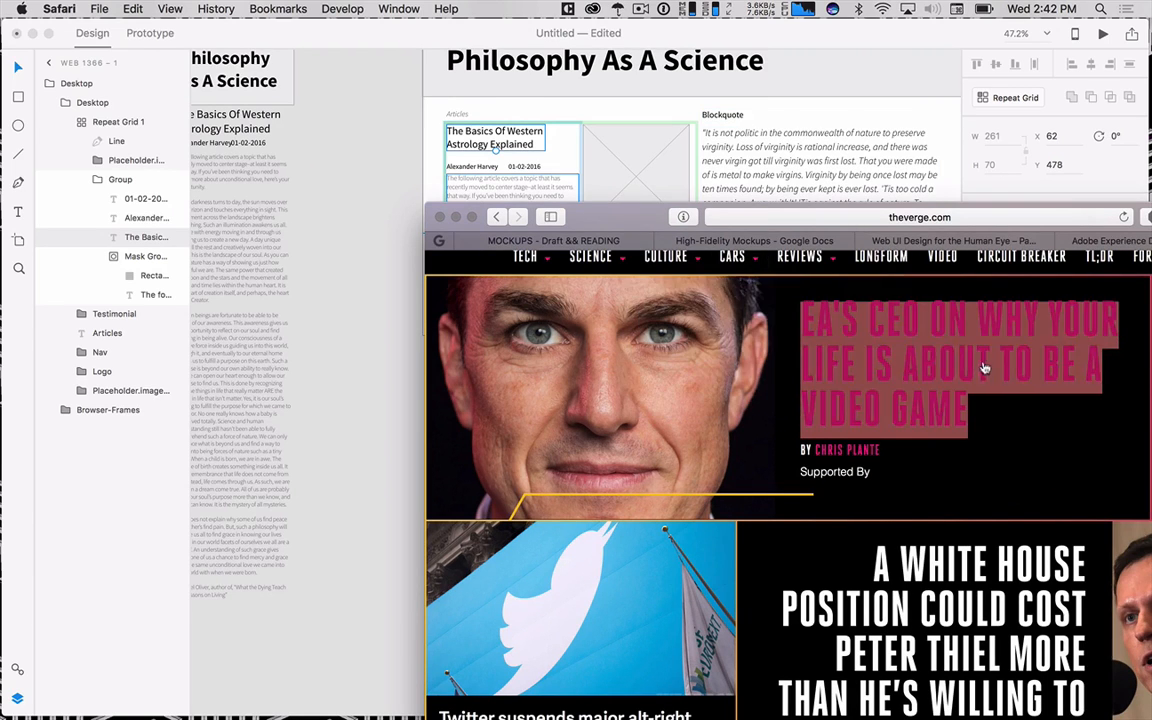
# - Try pasting the copied headline over the first article's title in Adobe XD, and delete the pasted text
pyautogui.click(505, 137)
pyautogui.press('super+v')
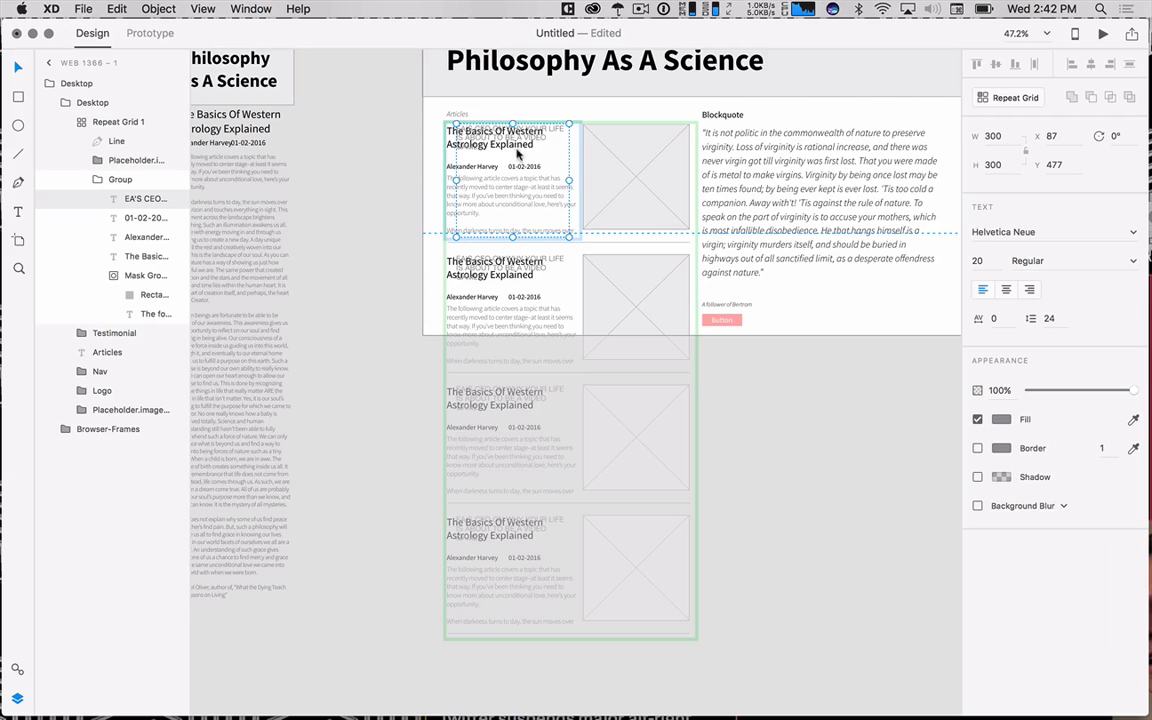
pyautogui.moveTo(517, 152); pyautogui.dragTo(551, 187)
pyautogui.press('Delete')
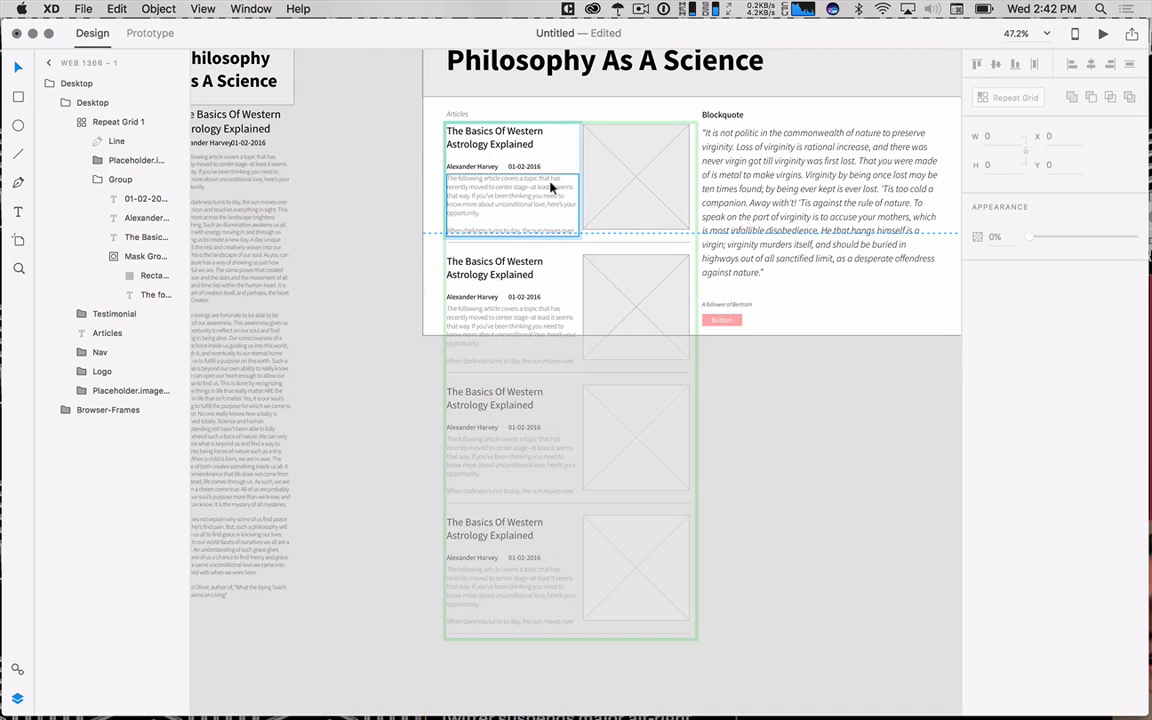
# - Switch to TextEdit, create a new document, and paste the copied EA's CEO headline into it
pyautogui.press('super+Tab')
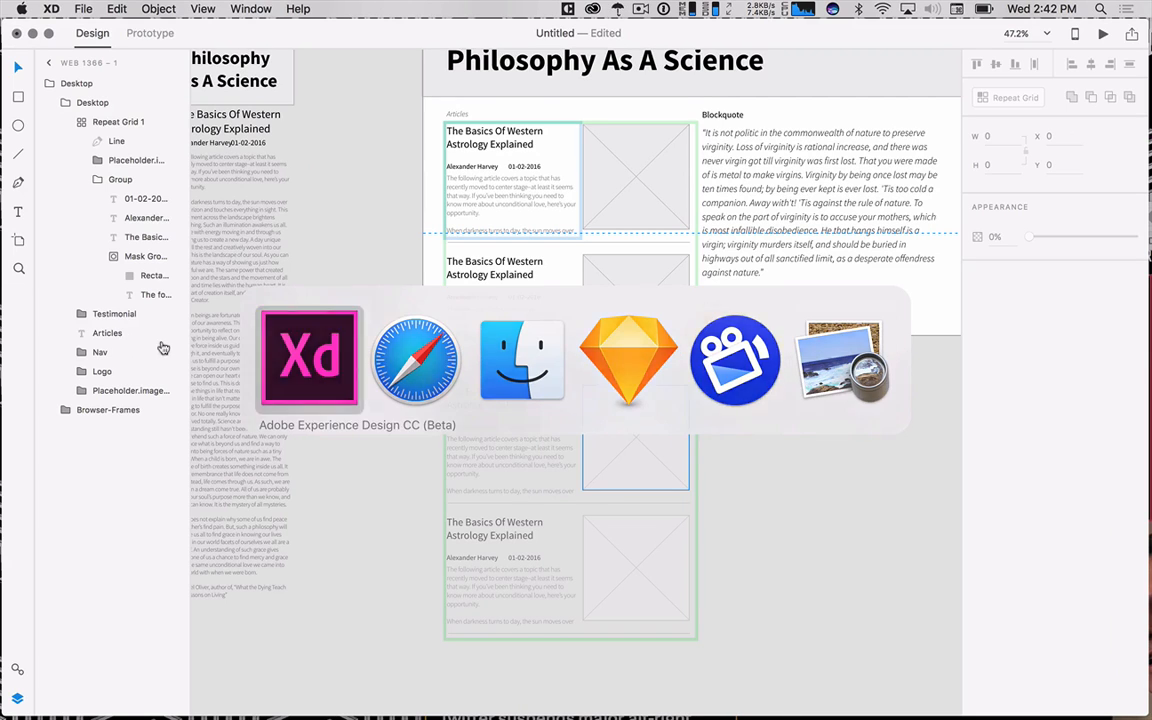
pyautogui.press('super+space')
pyautogui.write('tex')
pyautogui.press('Return')
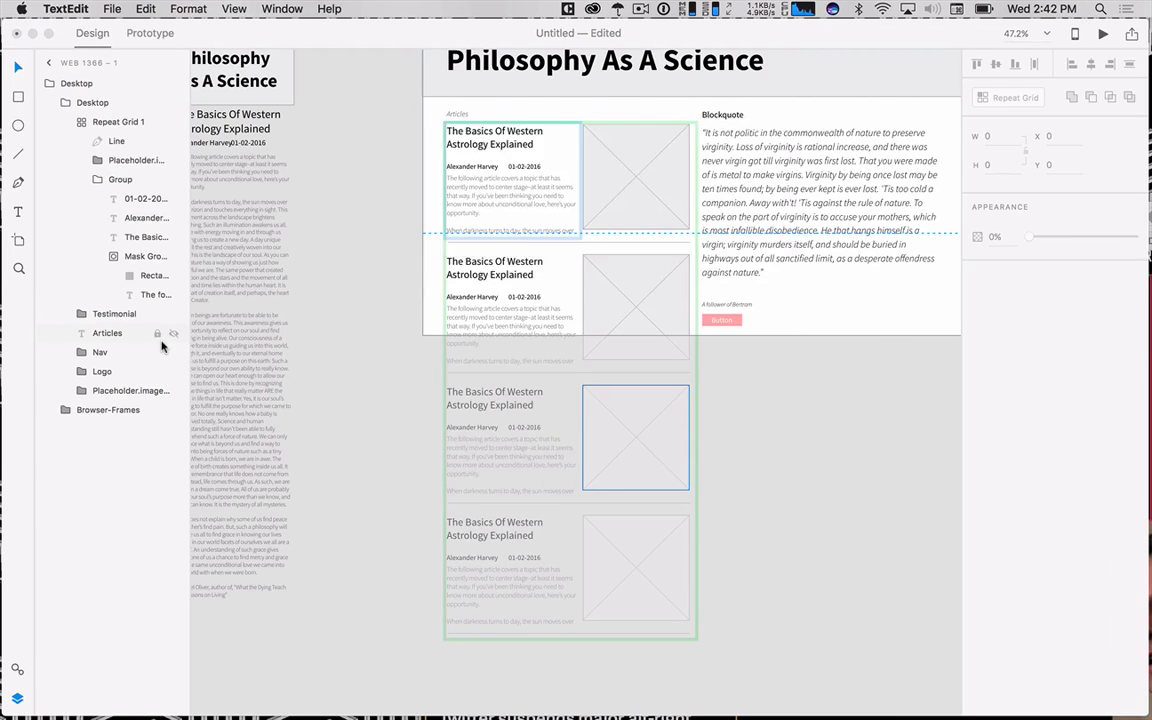
pyautogui.click(386, 447)
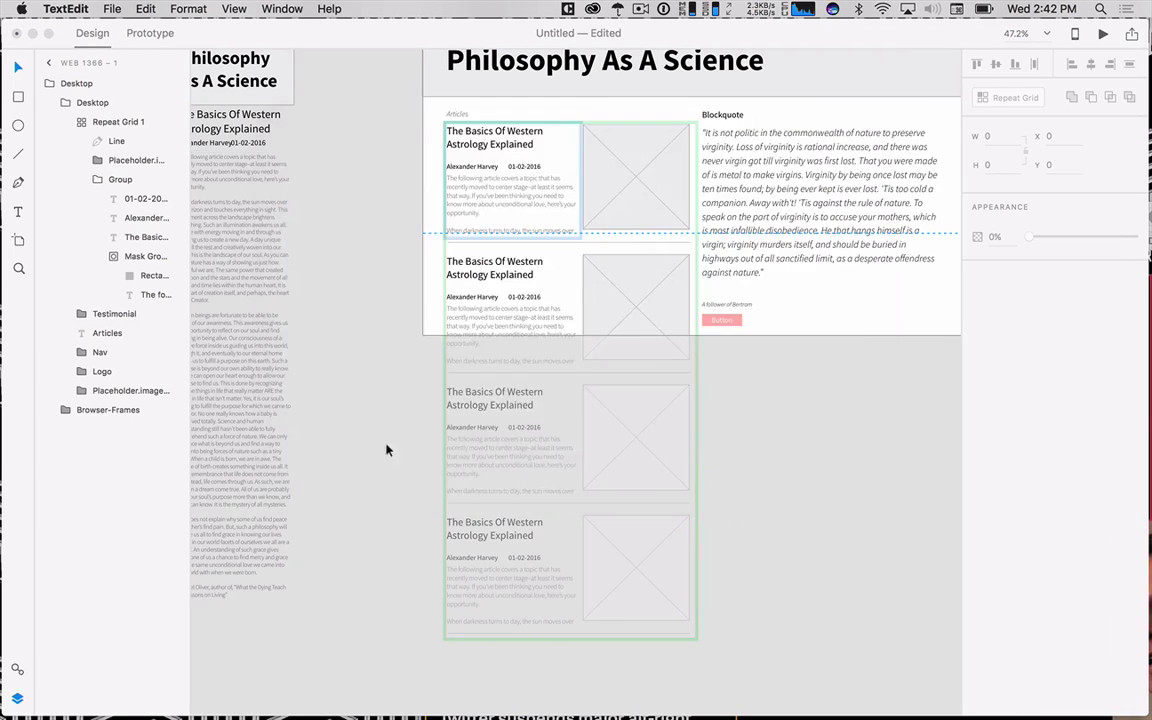
pyautogui.write("EA'S CEO ON WHY YOUR LIFE IS ABOUT TO BE A VIDEO GAME")
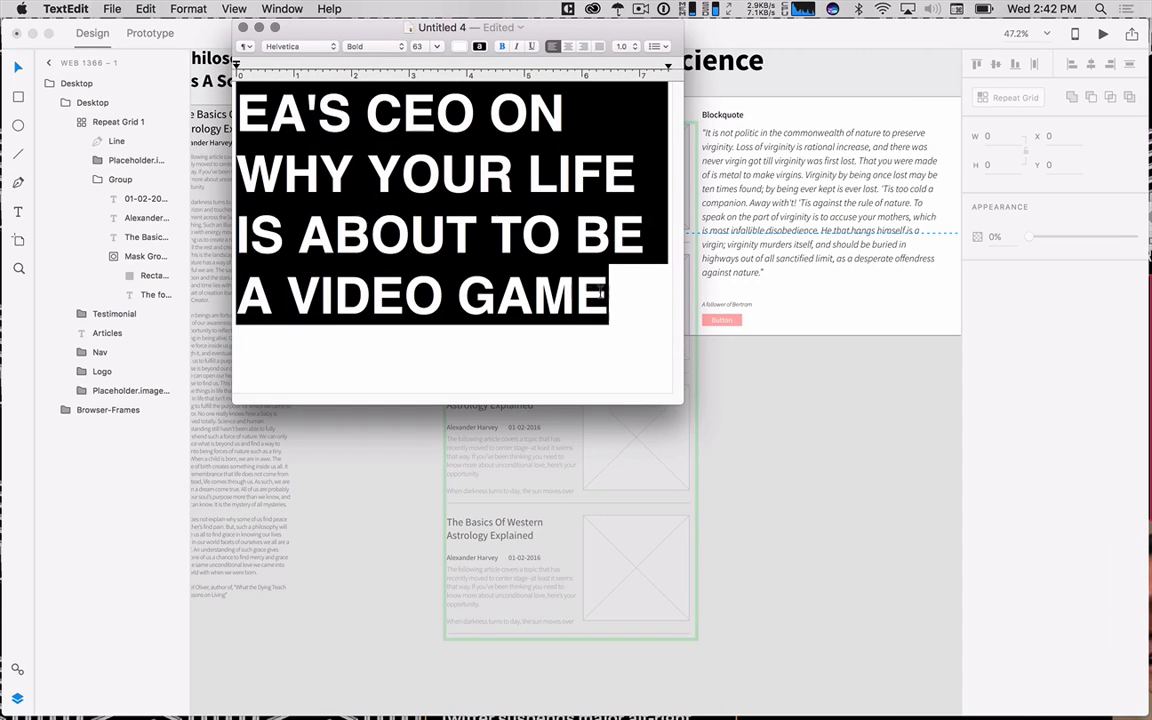
# - Remove the background colour from the pasted headline and set its text colour to black
pyautogui.press('super+a')
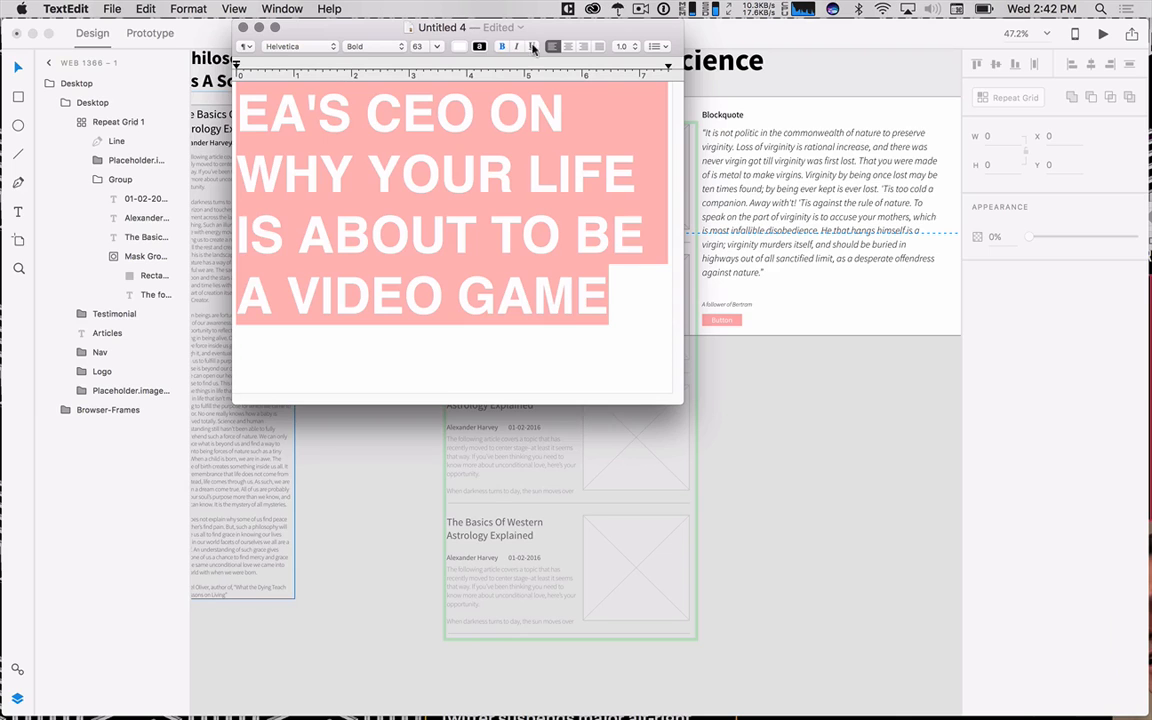
pyautogui.click(480, 46)
pyautogui.click(535, 72)
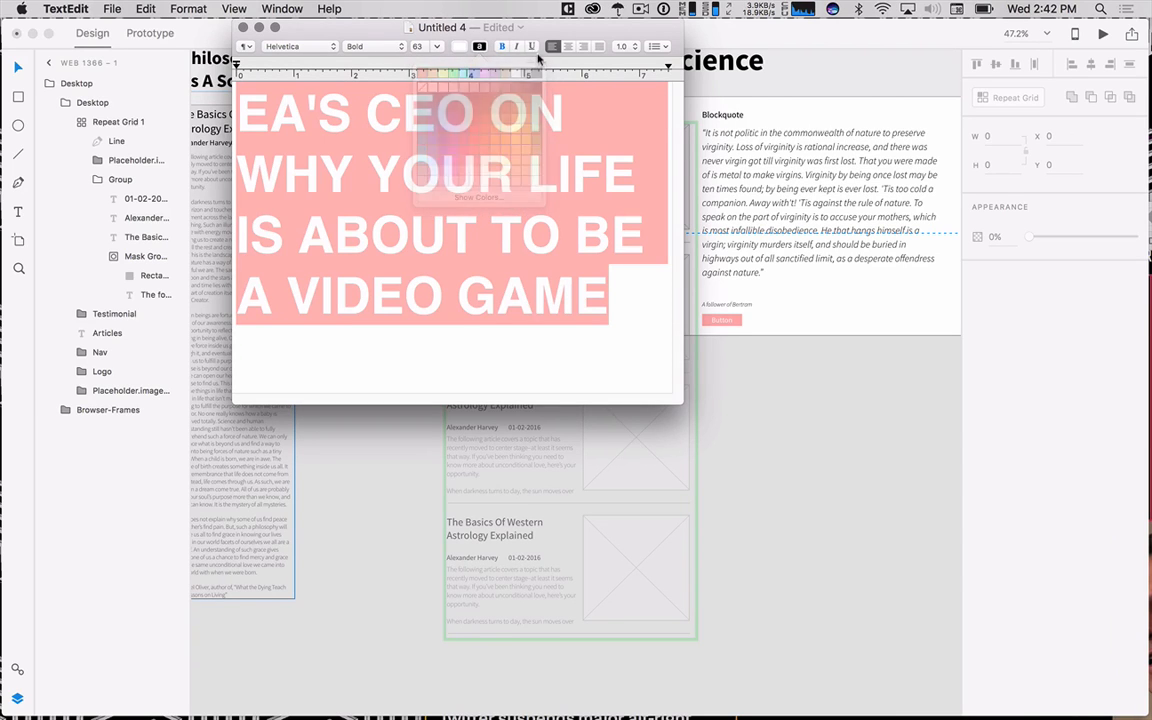
pyautogui.click(480, 46)
pyautogui.click(421, 88)
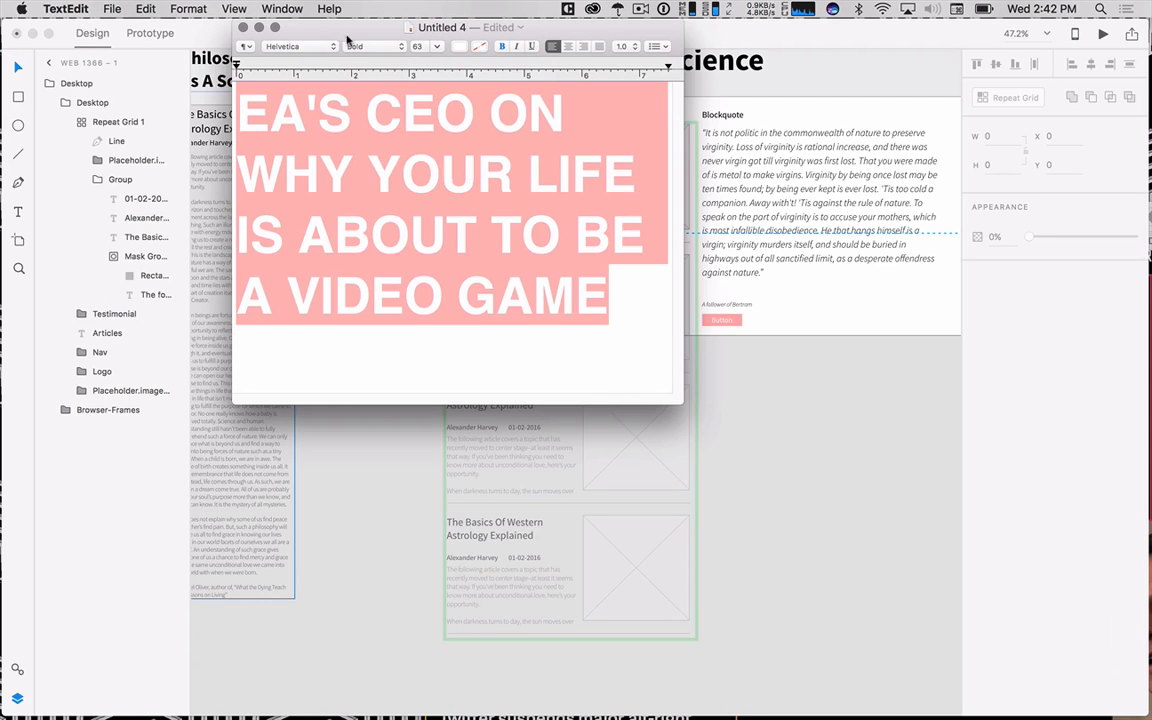
pyautogui.click(479, 361)
pyautogui.press('super+a')
pyautogui.click(459, 46)
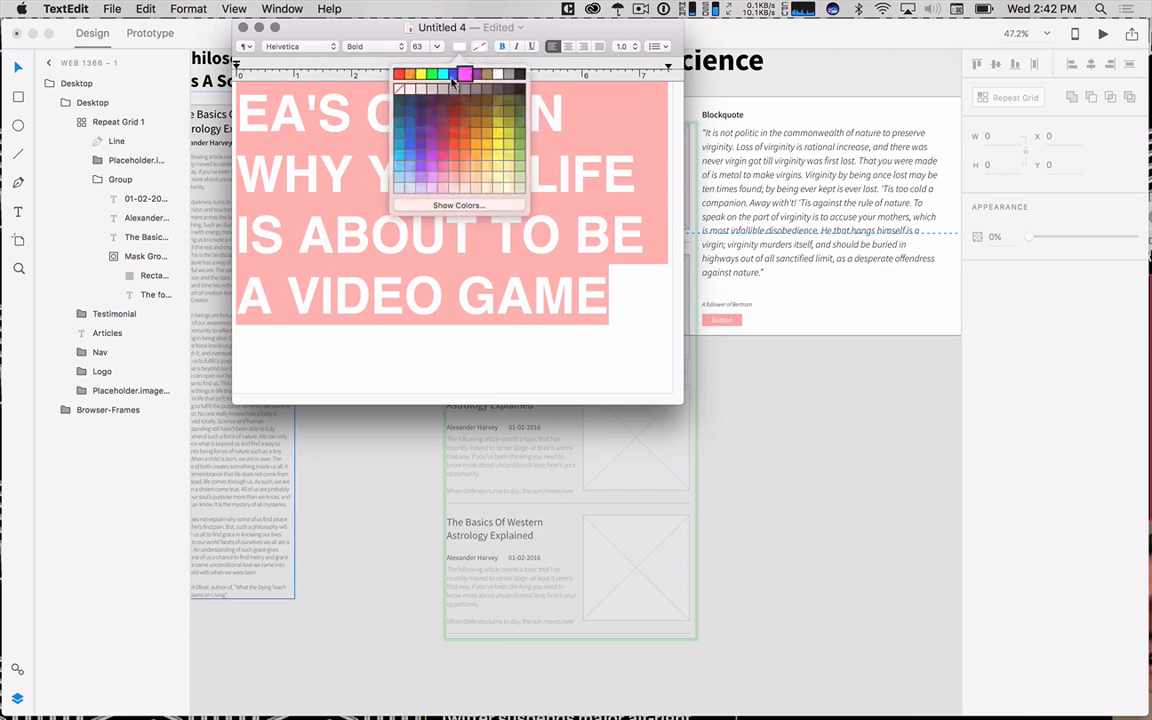
pyautogui.click(508, 73)
# - Set the headline's typeface to Regular and its font size to 12
pyautogui.moveTo(607, 296); pyautogui.dragTo(327, 72)
pyautogui.click(360, 46)
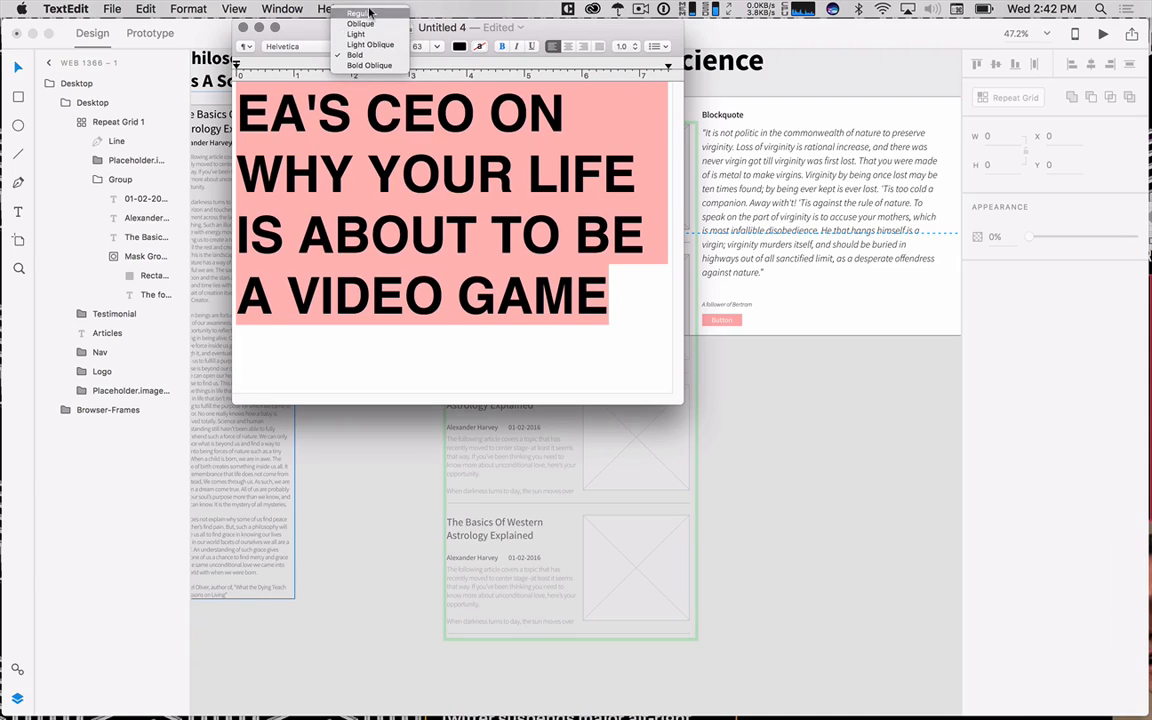
pyautogui.click(360, 13)
pyautogui.click(432, 46)
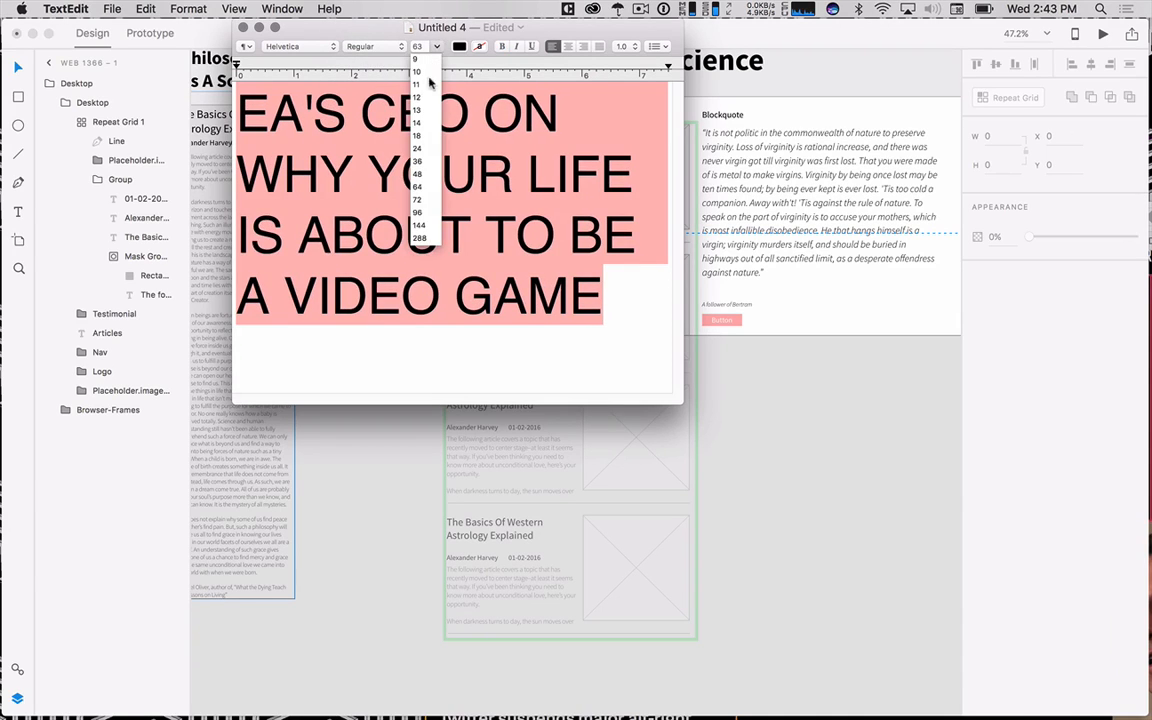
pyautogui.click(424, 97)
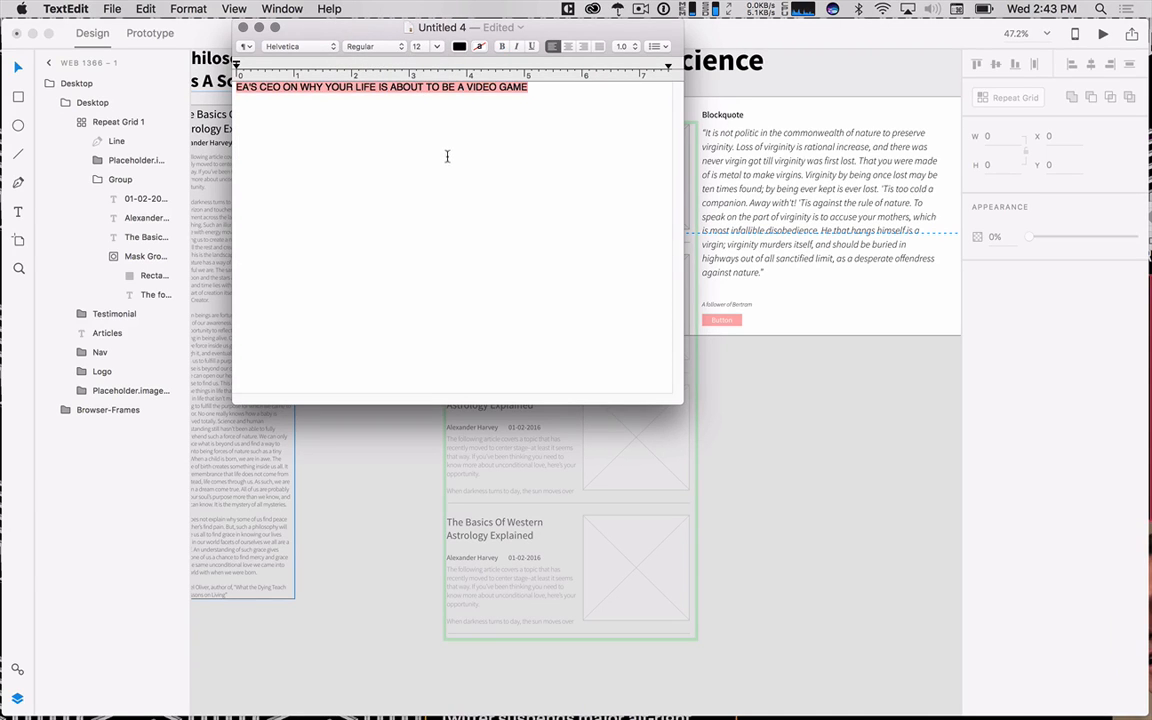
# - Start a new line under the headline, copy The Verge's "A White House position could cost Peter Thiel more than he's willing to give up", and return to TextEdit
pyautogui.moveTo(330, 28); pyautogui.dragTo(648, 183)
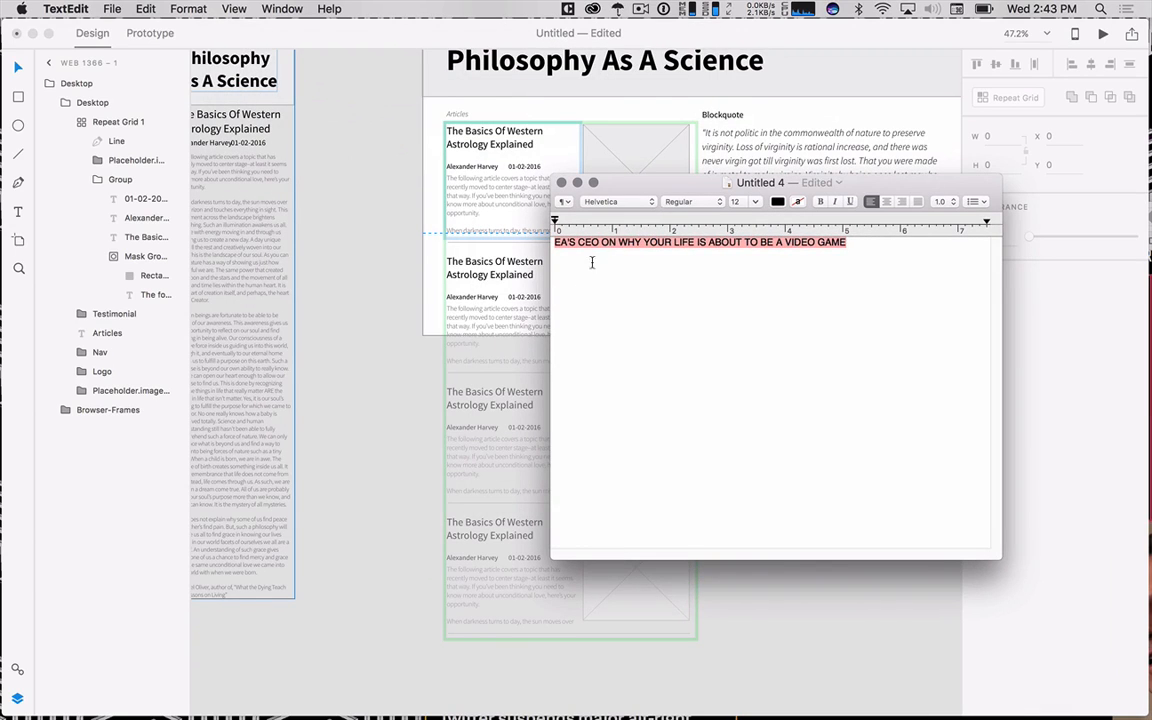
pyautogui.click(924, 276)
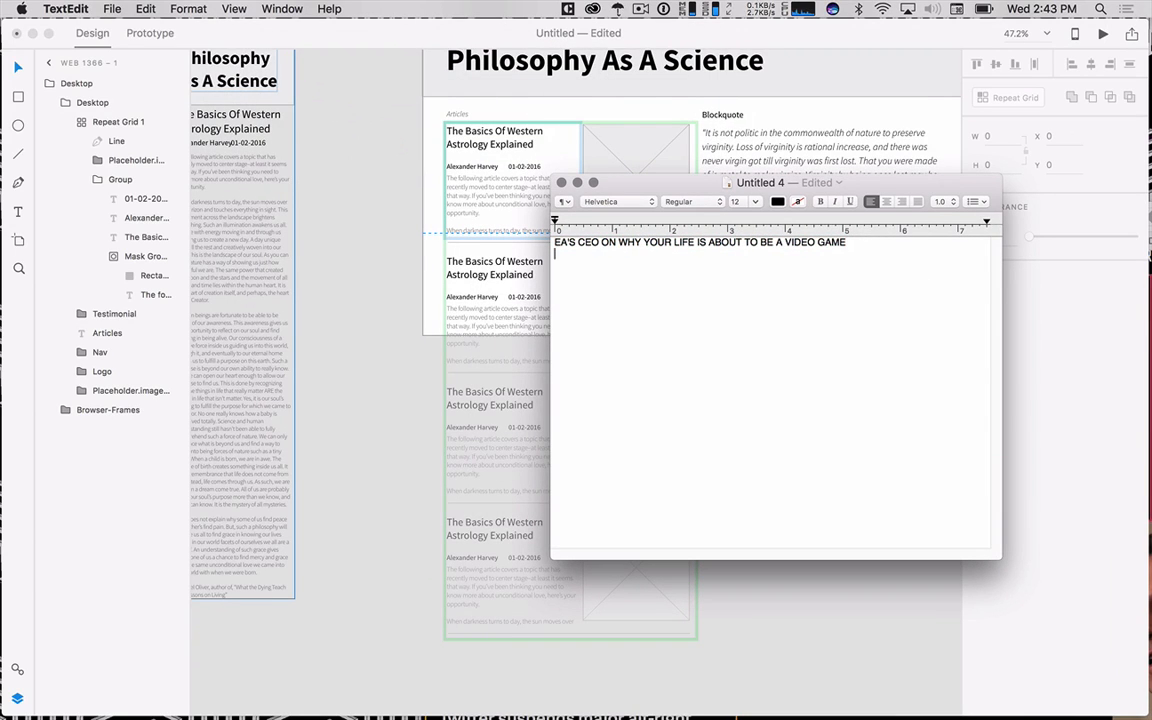
pyautogui.press('super+Tab')
pyautogui.press('super+Tab')
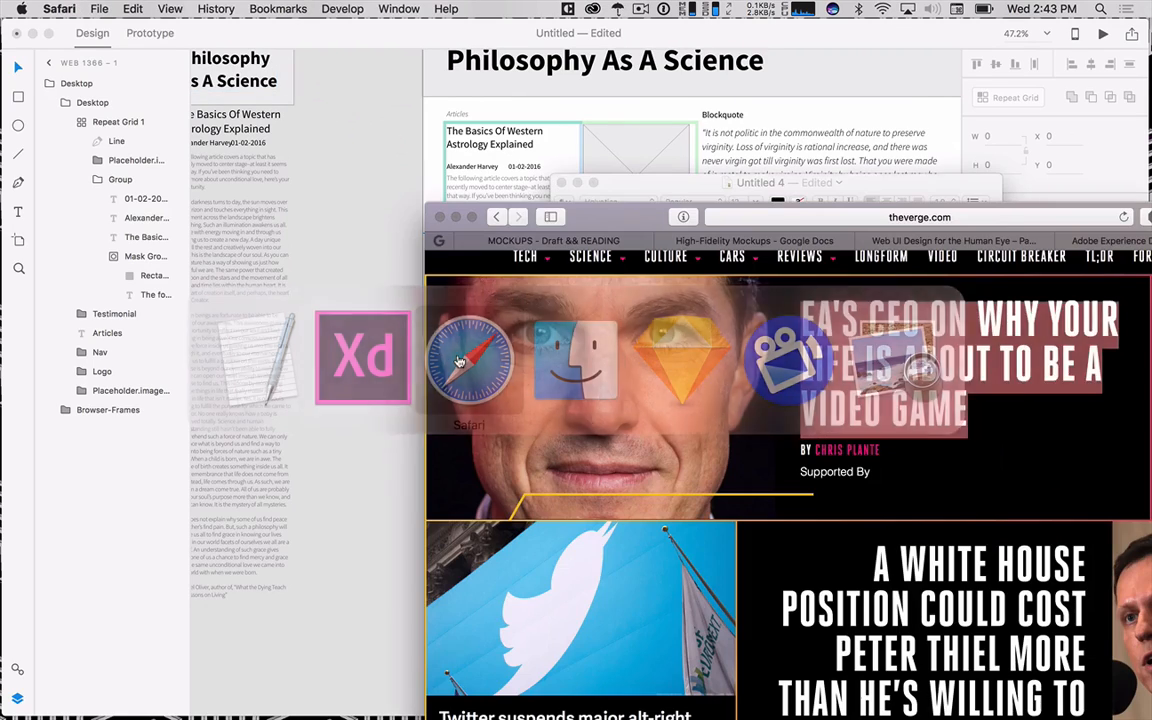
pyautogui.moveTo(611, 203); pyautogui.dragTo(396, 21)
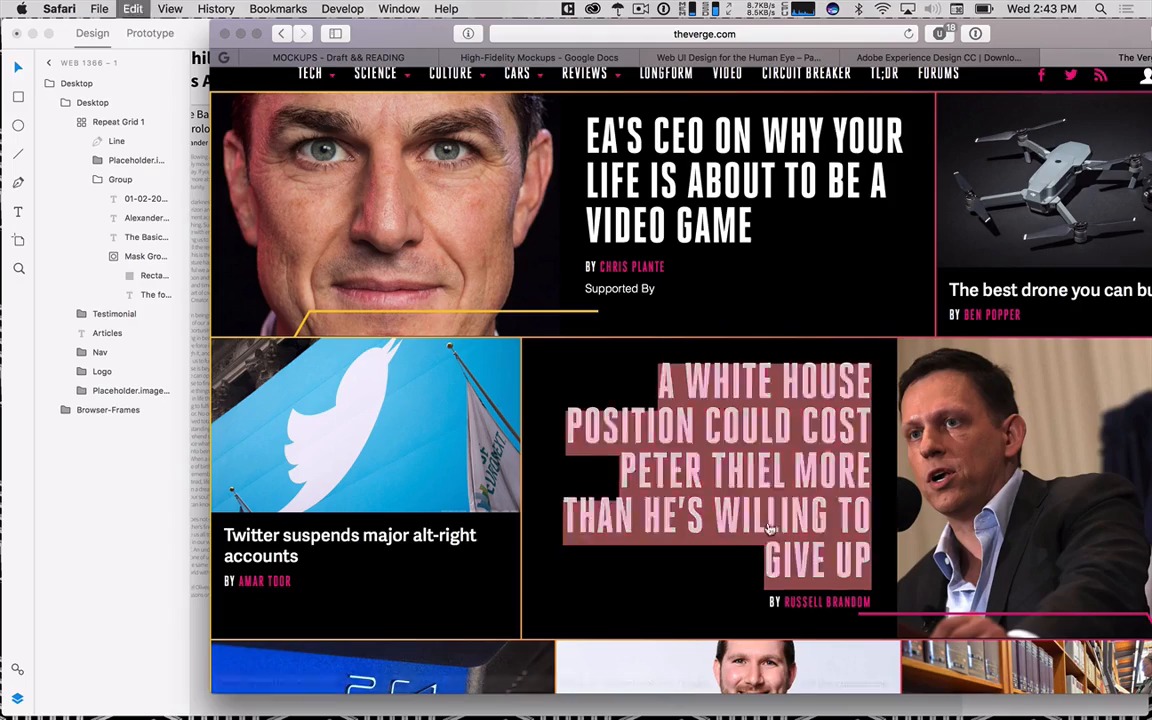
pyautogui.hotkey('ctrl', 'Up')
pyautogui.click(940, 560)
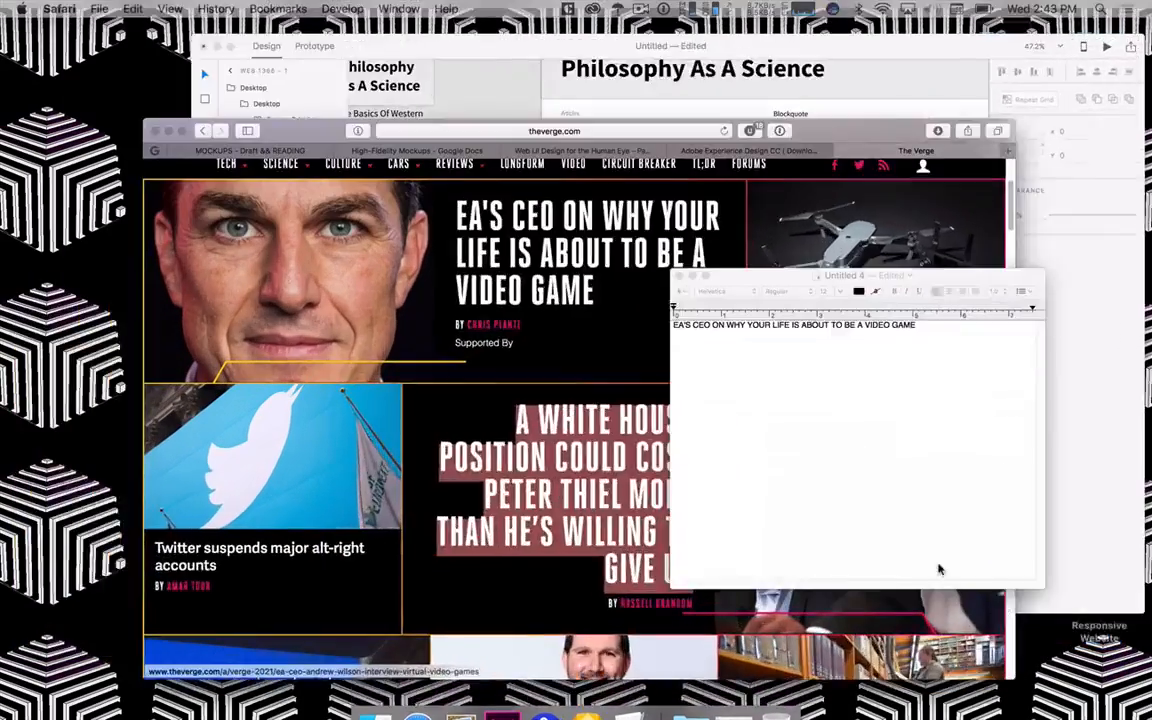
# - Paste the Peter Thiel headline on the second line, undo the formatted paste, and paste it again matching the document's style
pyautogui.write('COULD COST PETER THIEL MORE THAN HE’S WILLING TO GIVE UP')
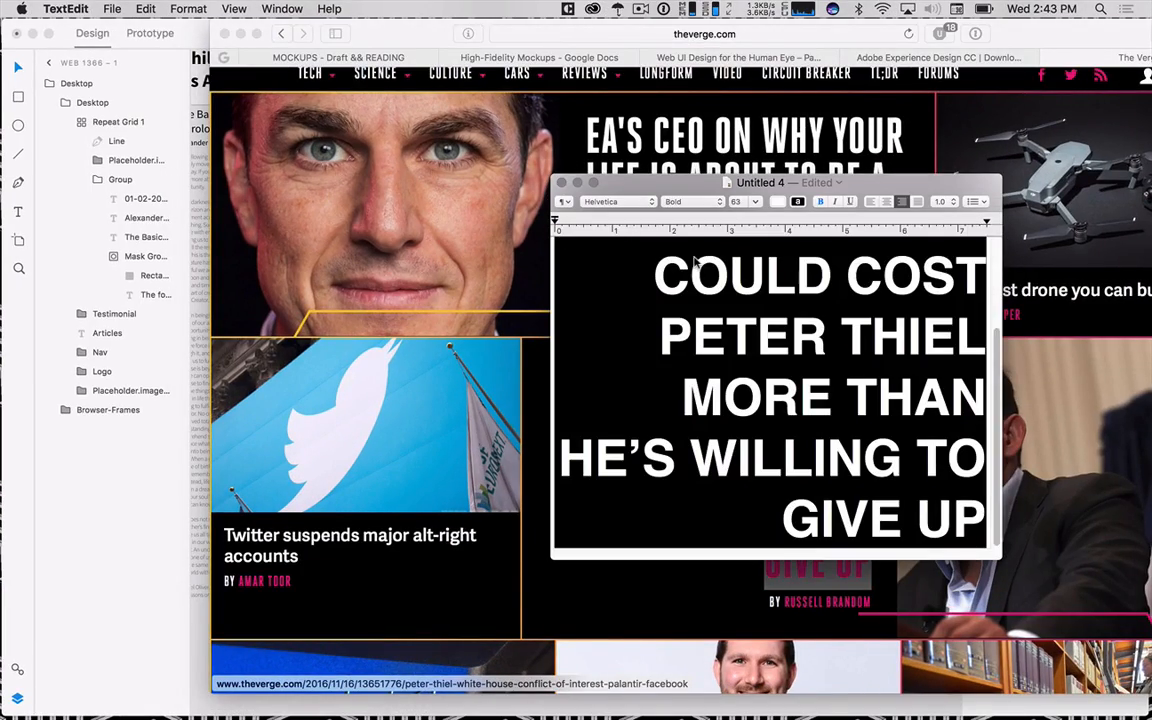
pyautogui.press('super+z')
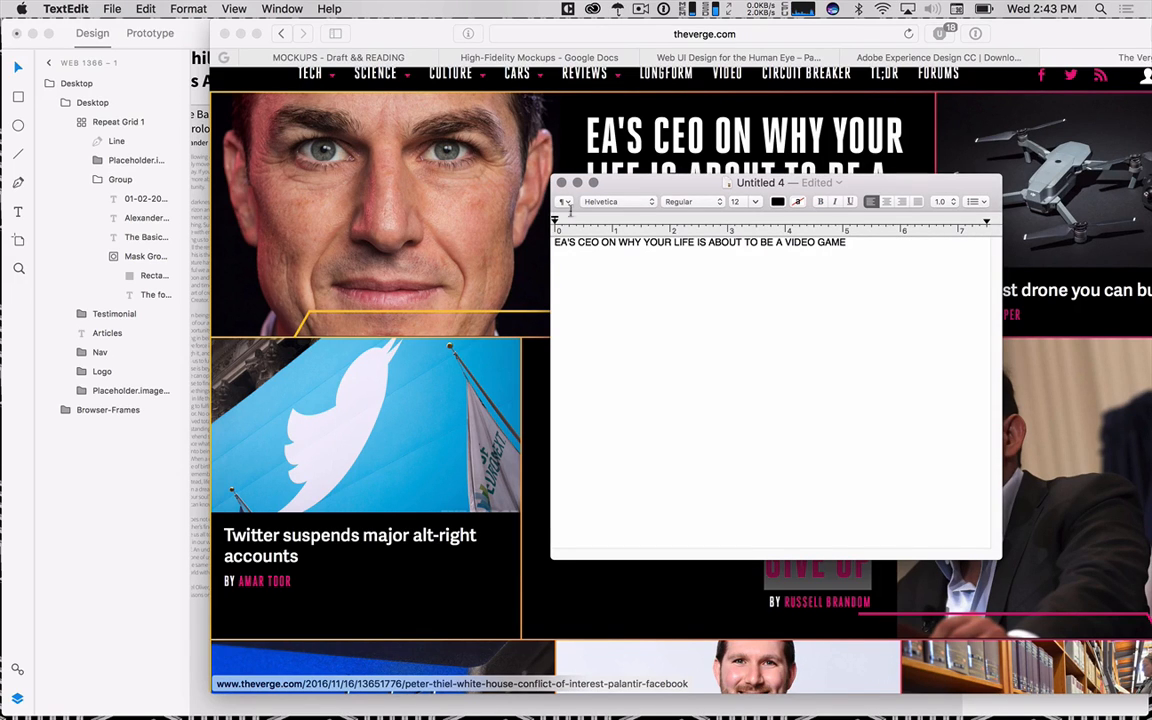
pyautogui.rightClick(627, 285)
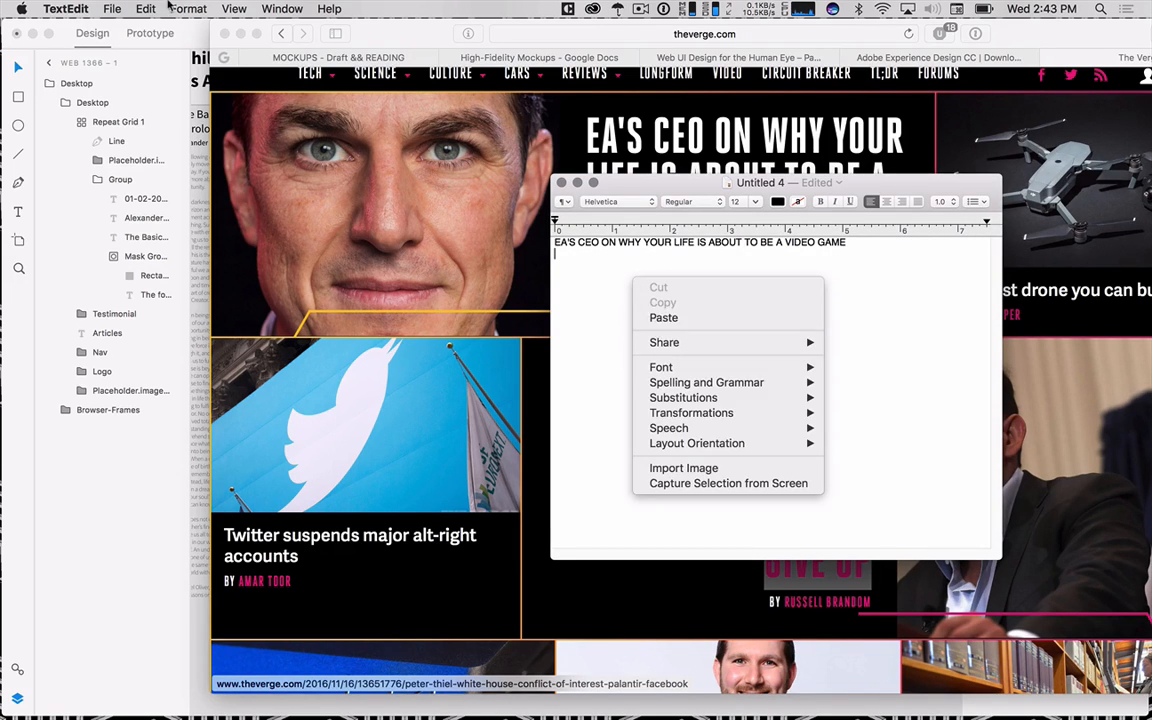
pyautogui.click(196, 13)
pyautogui.click(161, 8)
pyautogui.click(161, 8)
pyautogui.click(154, 8)
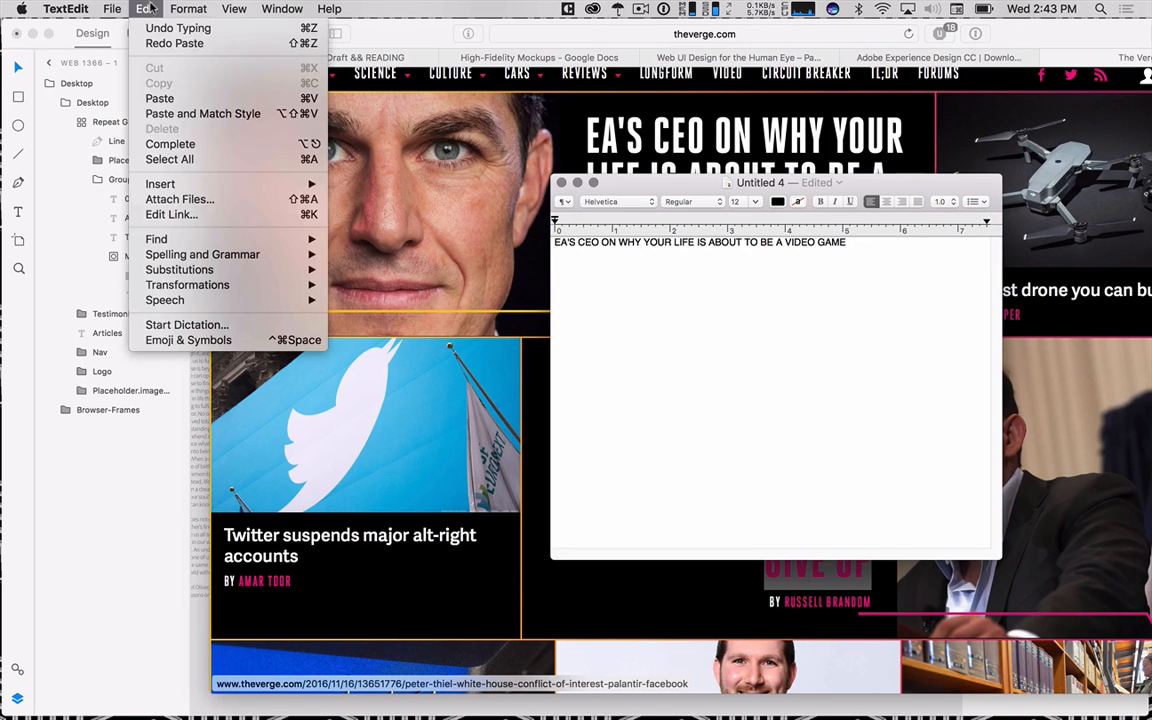
pyautogui.click(183, 116)
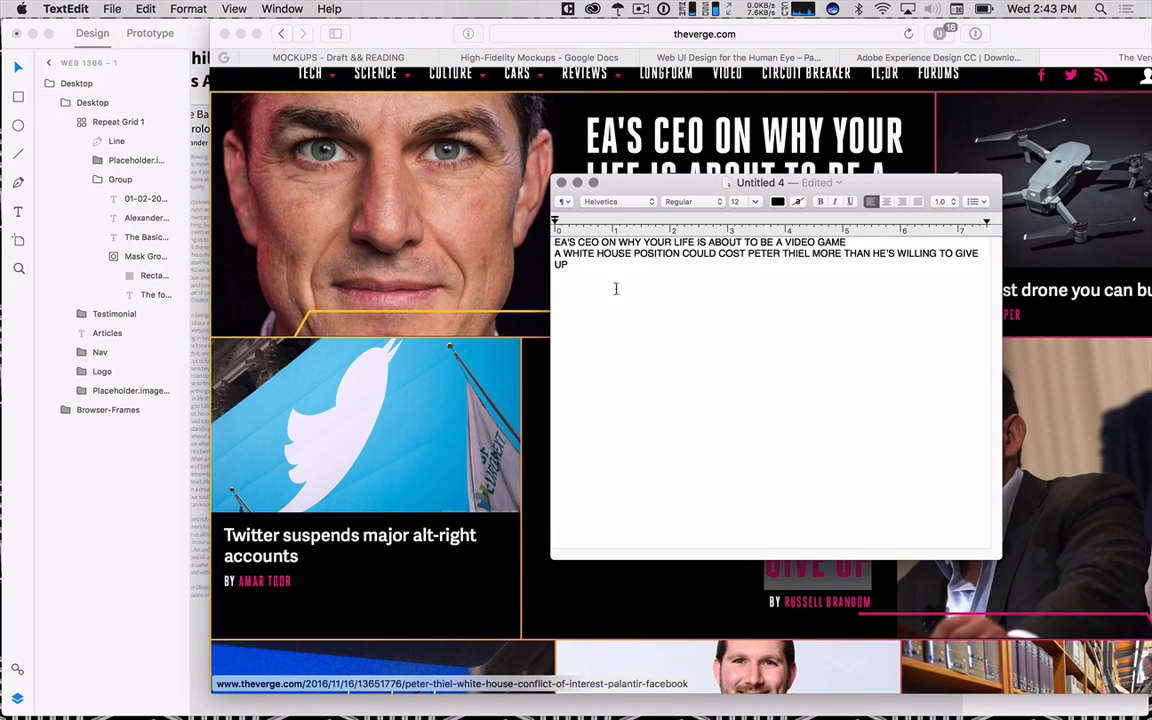
# - Copy The Verge's headline "Consider the PS4 Pro before you buy that expensive gaming PC" onto a new line in the TextEdit document, matching its style
pyautogui.click(499, 530)
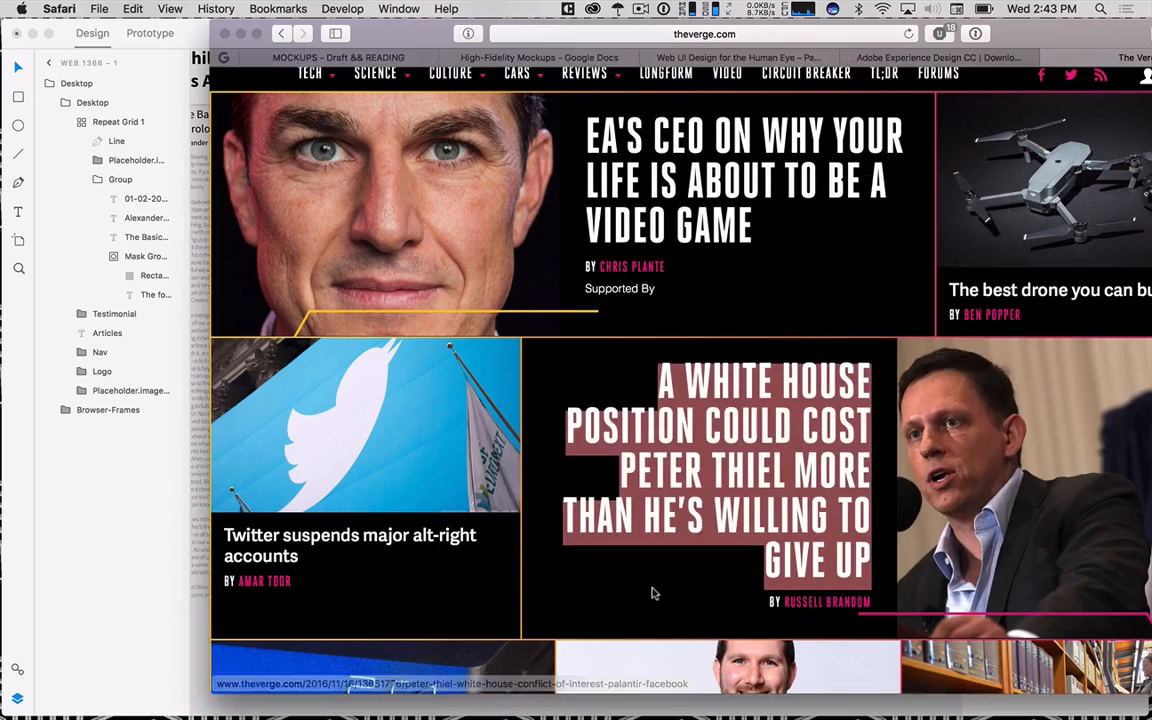
pyautogui.scroll(-5, 588, 530)
pyautogui.scroll(2, 583, 555)
pyautogui.moveTo(463, 470); pyautogui.dragTo(178, 420)
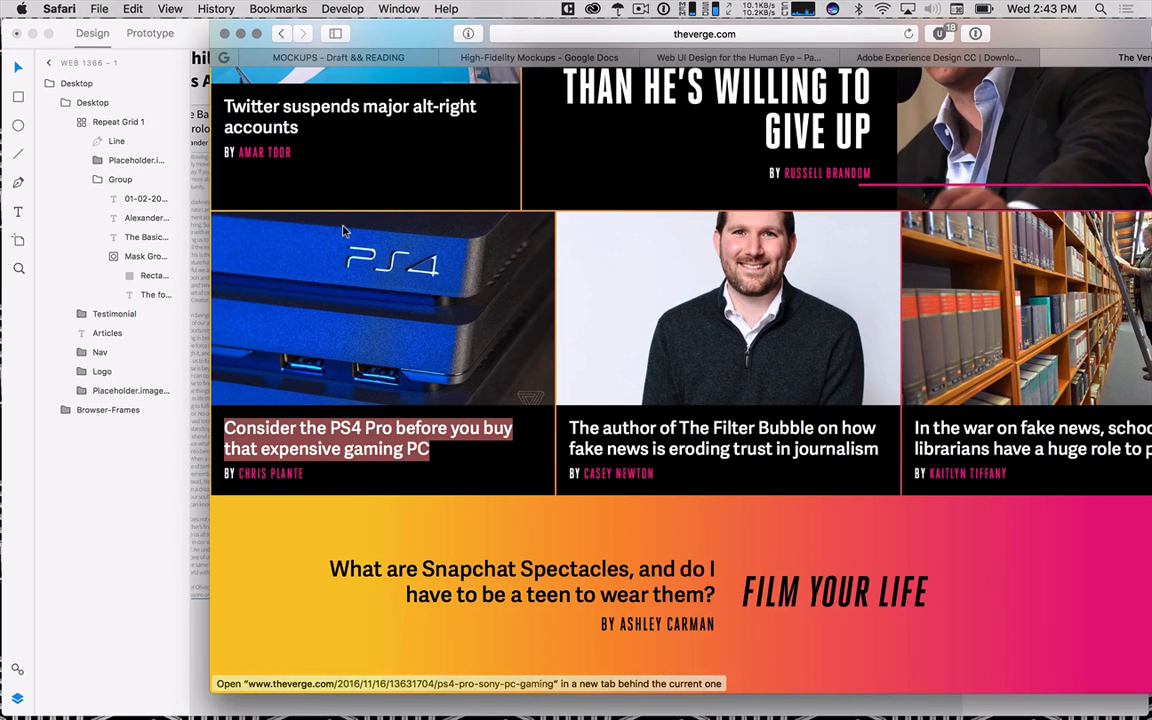
pyautogui.press('super+Tab')
pyautogui.click(168, 8)
pyautogui.moveTo(147, 7)
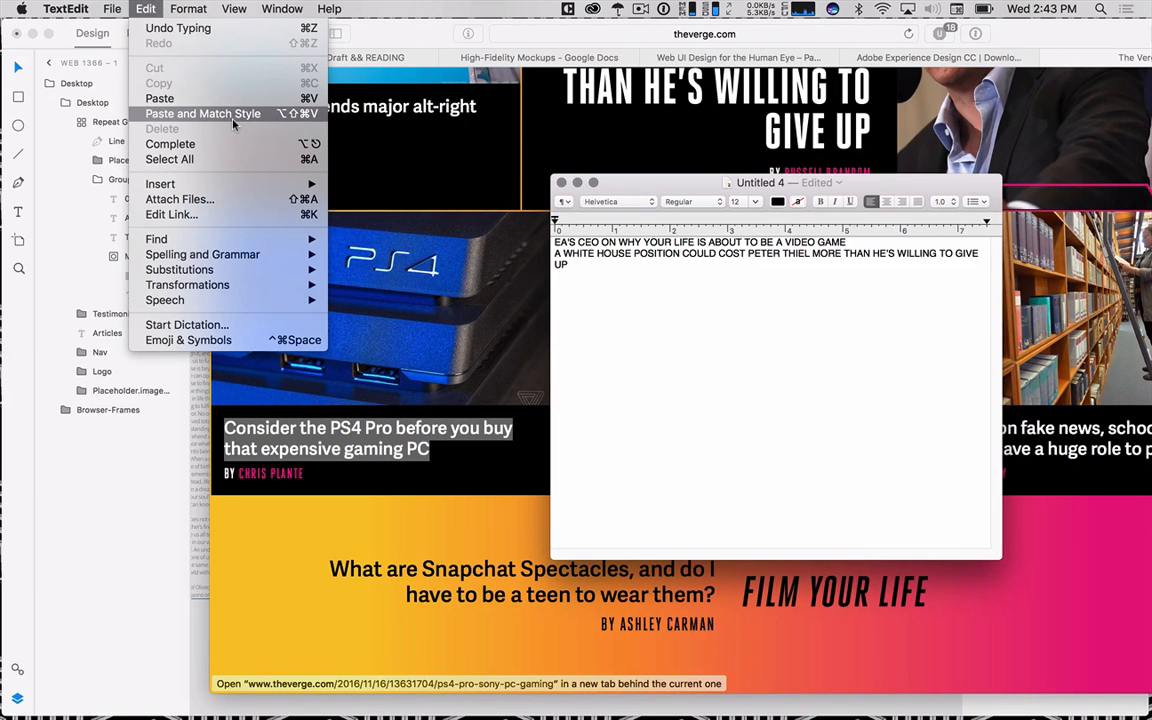
pyautogui.click(203, 114)
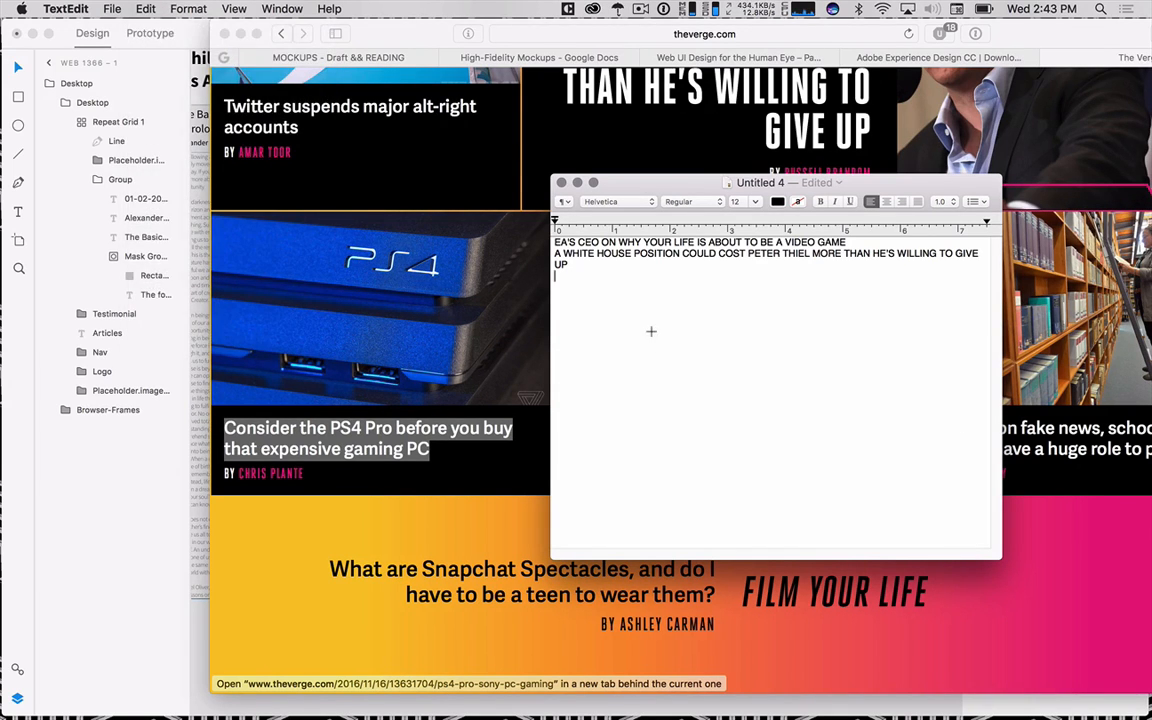
pyautogui.press('alt+shift+super+v')
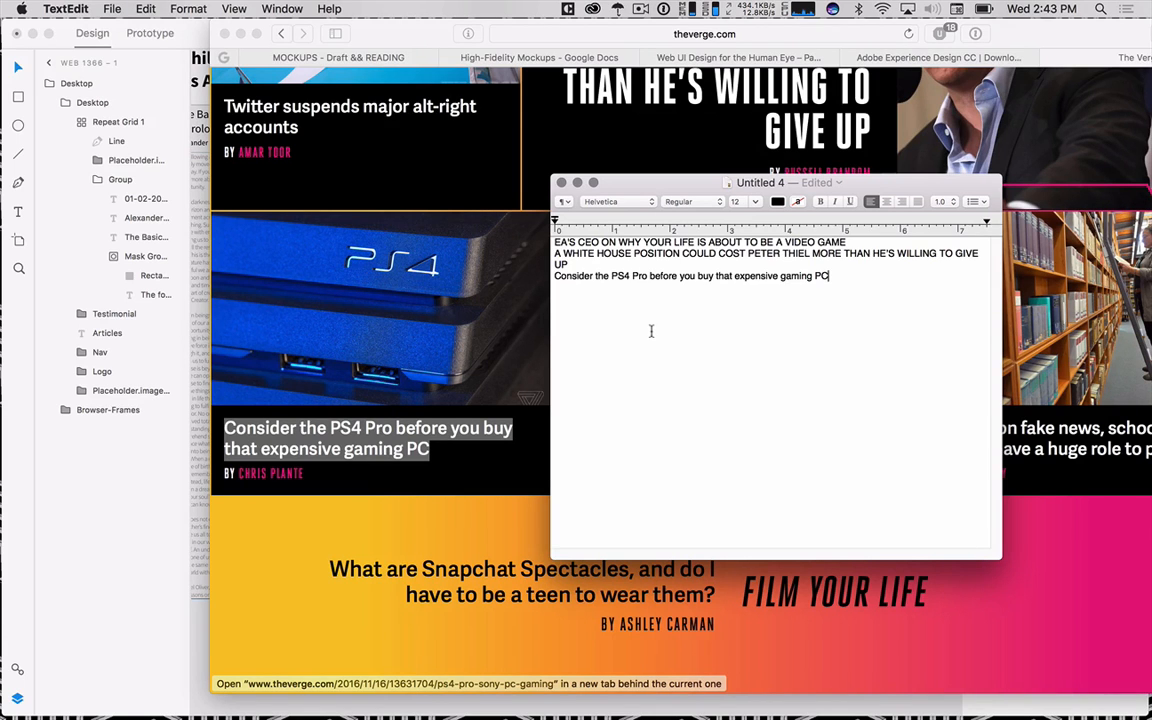
# - Copy the headline "The author of The Filter Bubble on how fake news is eroding trust in journalism" onto the next line of the TextEdit document
pyautogui.click(462, 447)
pyautogui.moveTo(888, 456); pyautogui.dragTo(572, 430)
pyautogui.press('super+c')
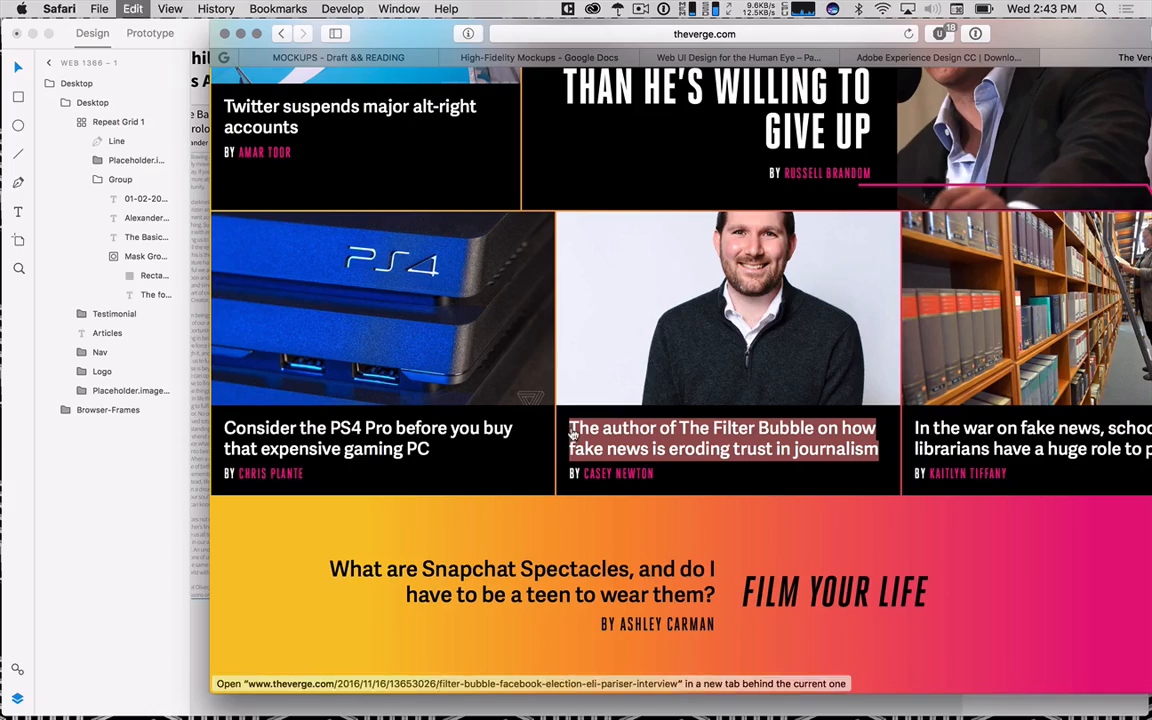
pyautogui.hotkey('ctrl', 'Up')
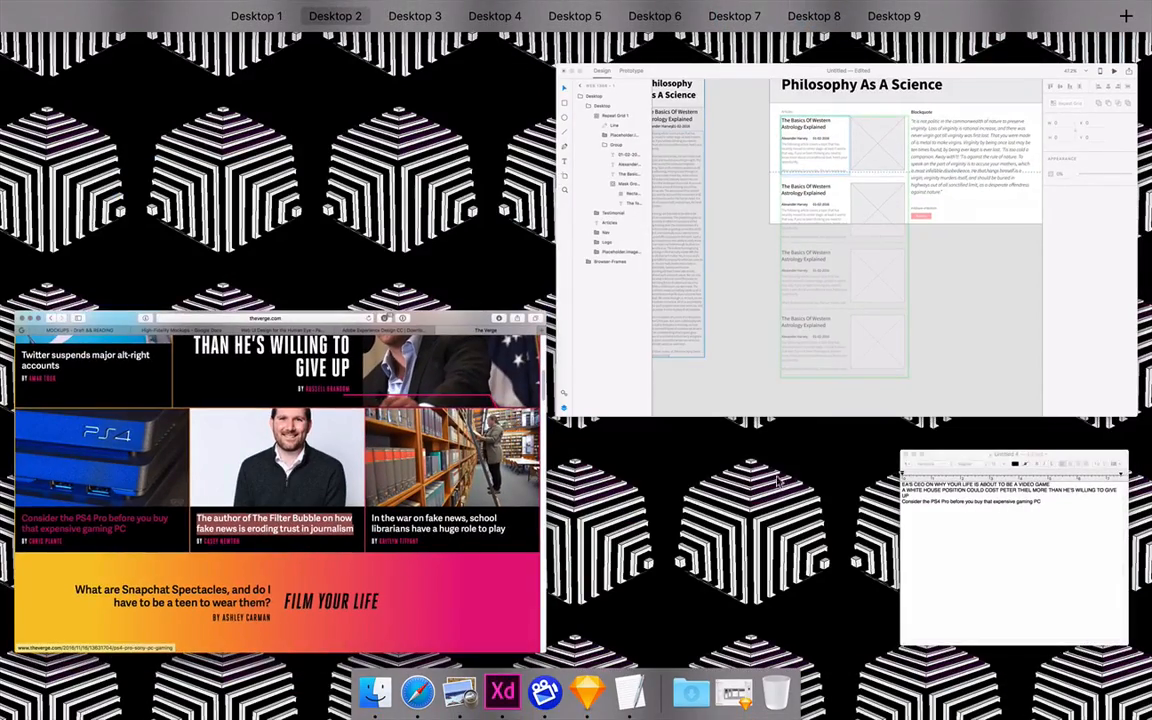
pyautogui.click(912, 495)
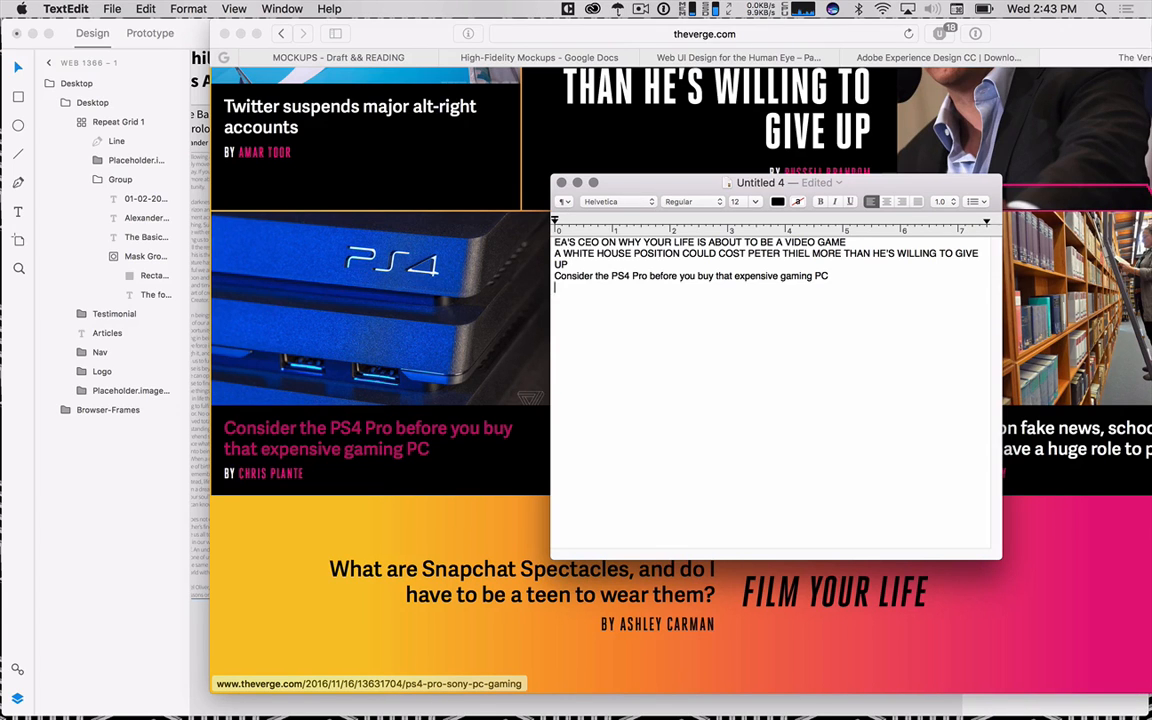
pyautogui.press('super+v')
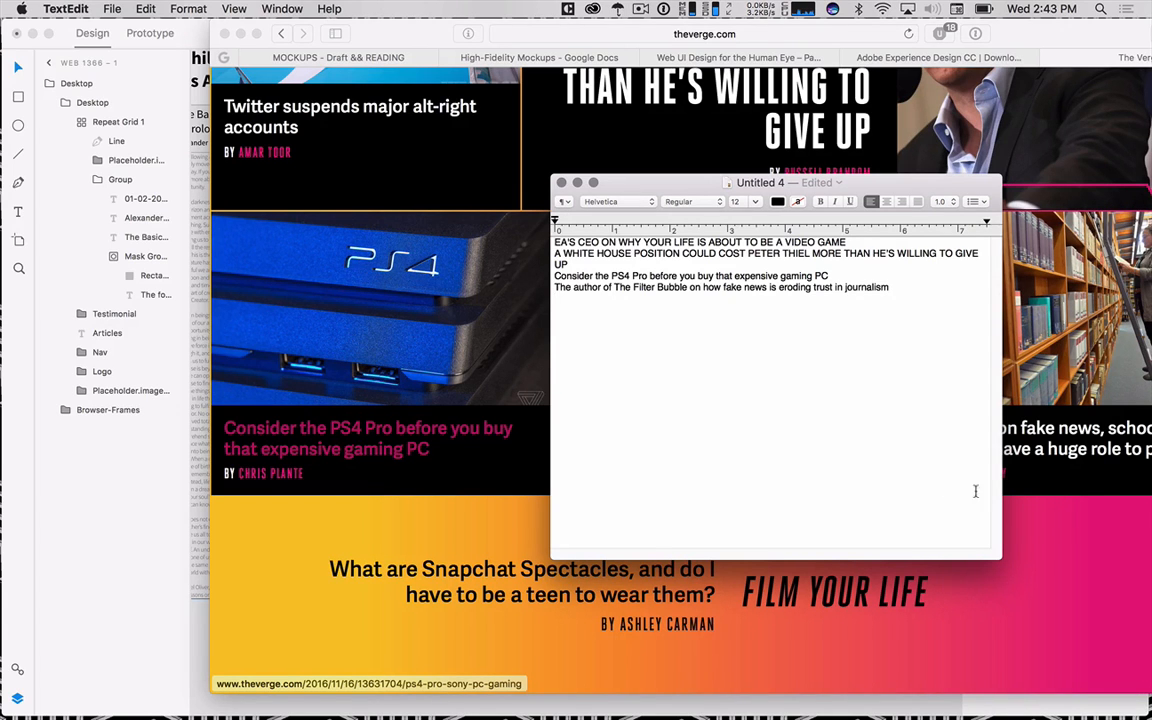
# - Copy the headline "In the war on fake news, school librarians have a huge role to play" onto a new last line of the TextEdit document
pyautogui.press('super+Tab')
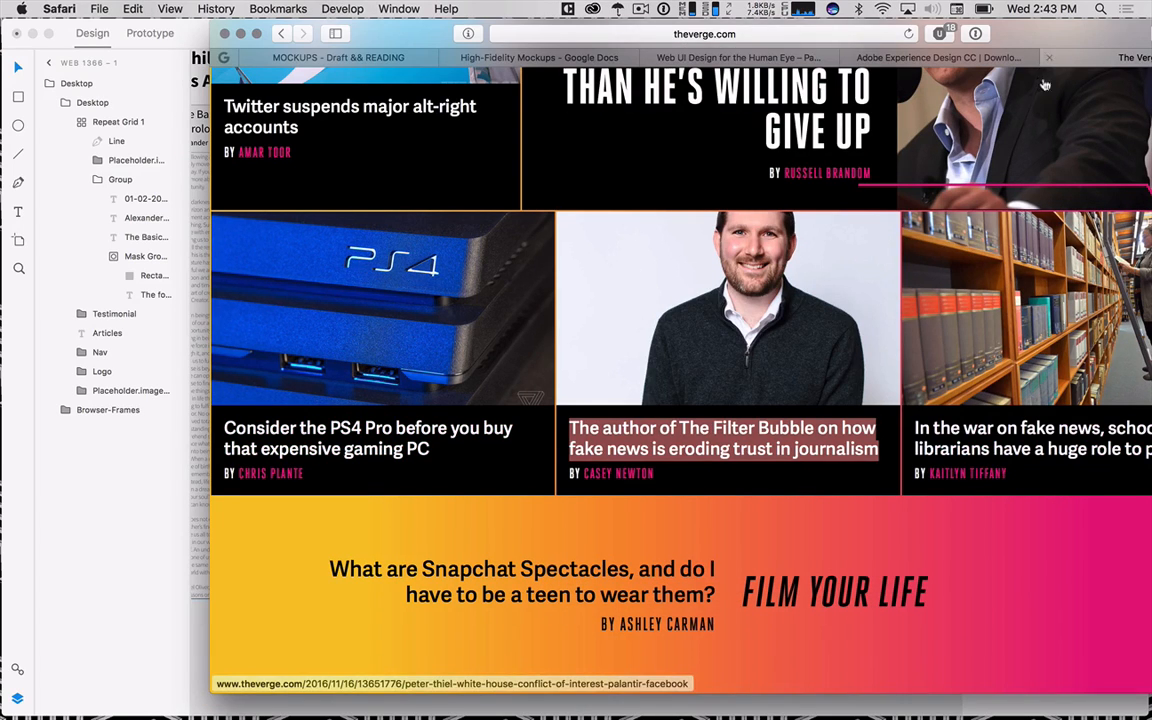
pyautogui.moveTo(1049, 35); pyautogui.dragTo(925, 35)
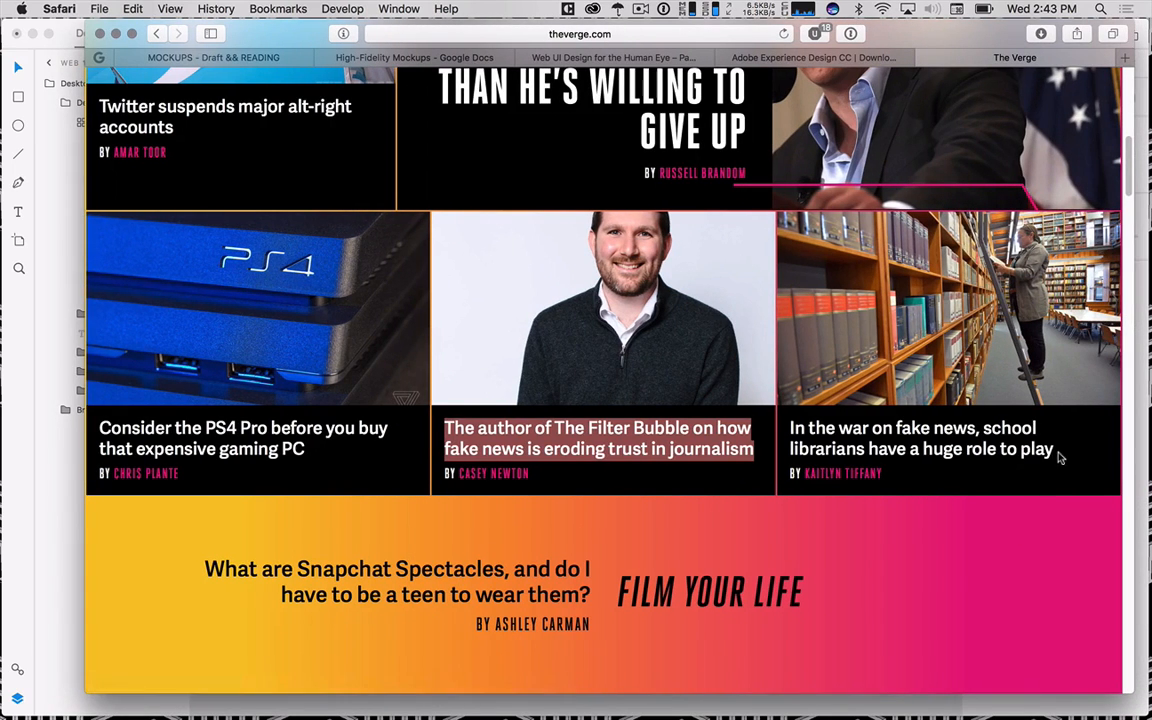
pyautogui.moveTo(1060, 457); pyautogui.dragTo(786, 430)
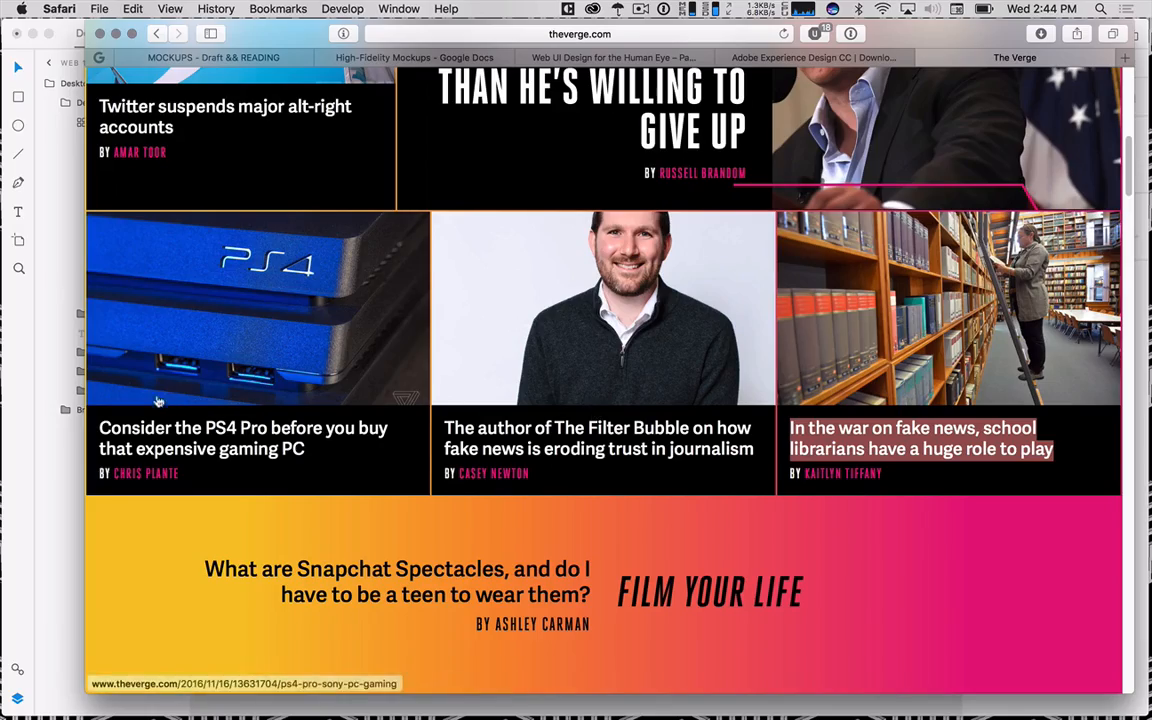
pyautogui.hotkey('ctrl', 'Up')
pyautogui.click(896, 250)
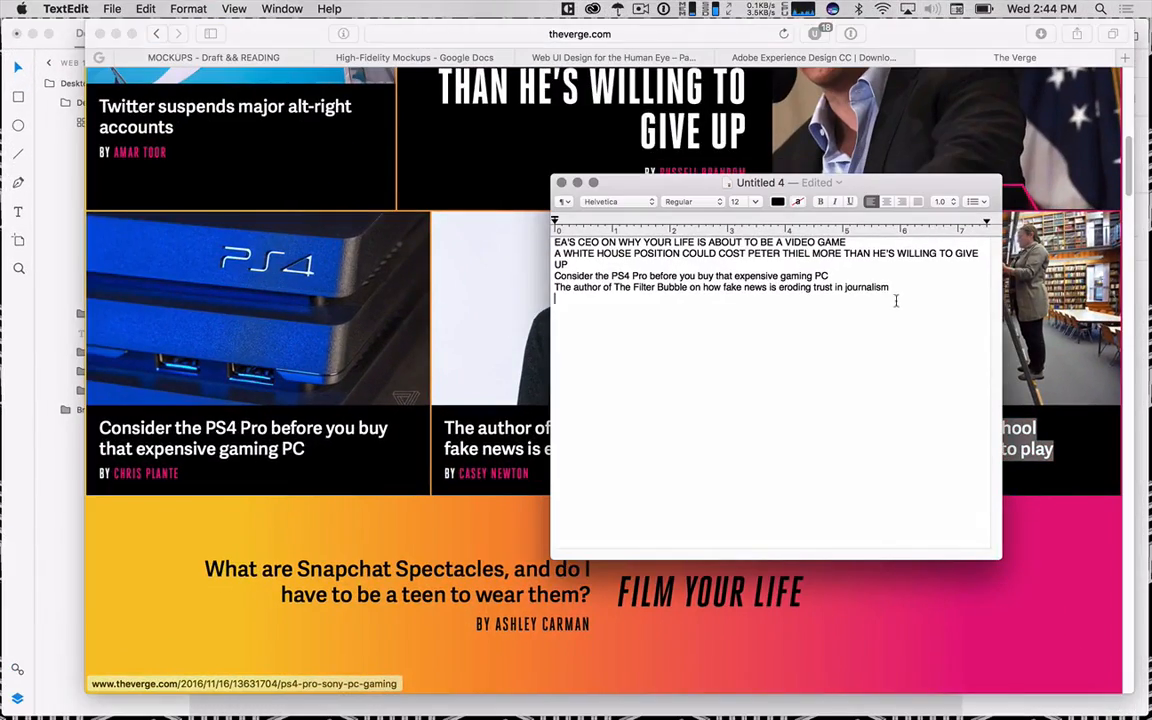
pyautogui.press('super+v')
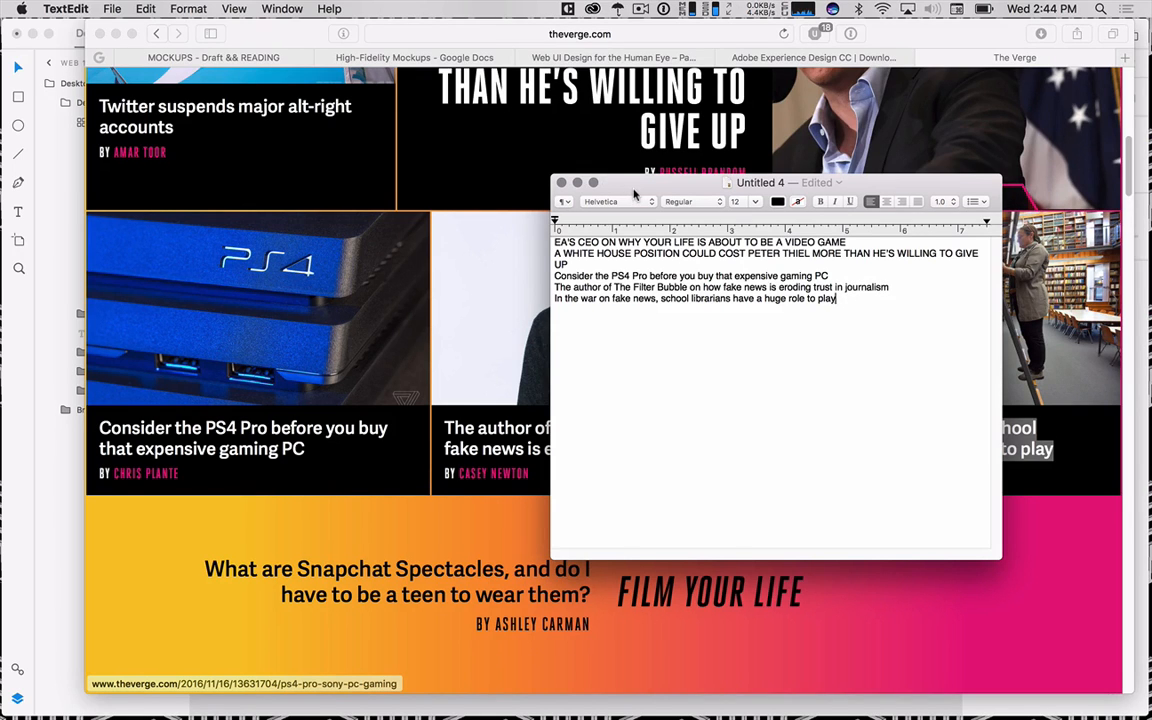
# - Save the TextEdit document as "headlines" in Rich Text Document format
pyautogui.press('super+s')
pyautogui.write('headlines')
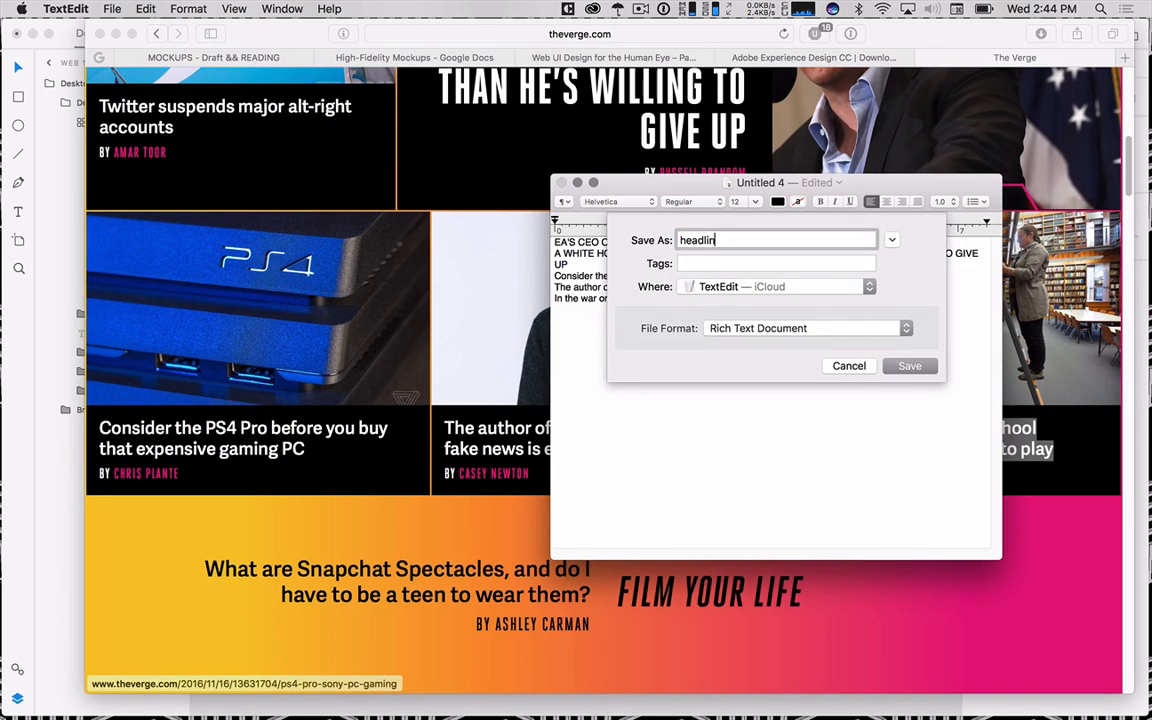
pyautogui.press('Return')
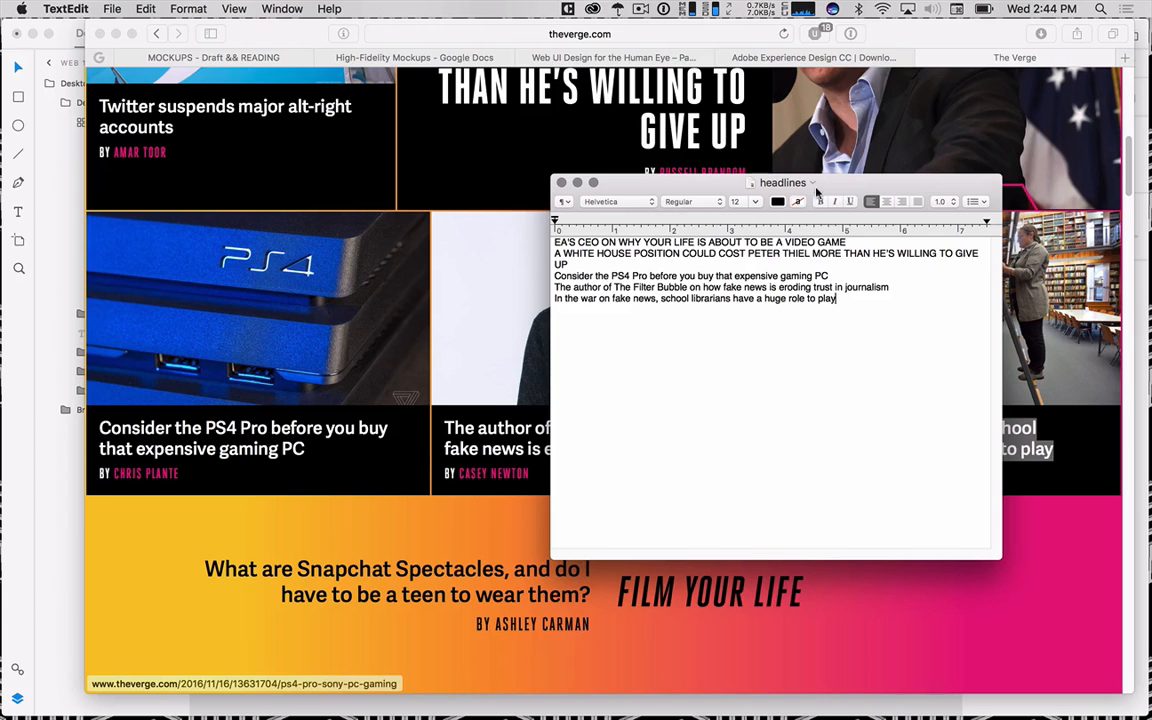
# - Change the headlines document's save location to the Sketch Wireframe exports folder
pyautogui.click(783, 182)
pyautogui.click(770, 258)
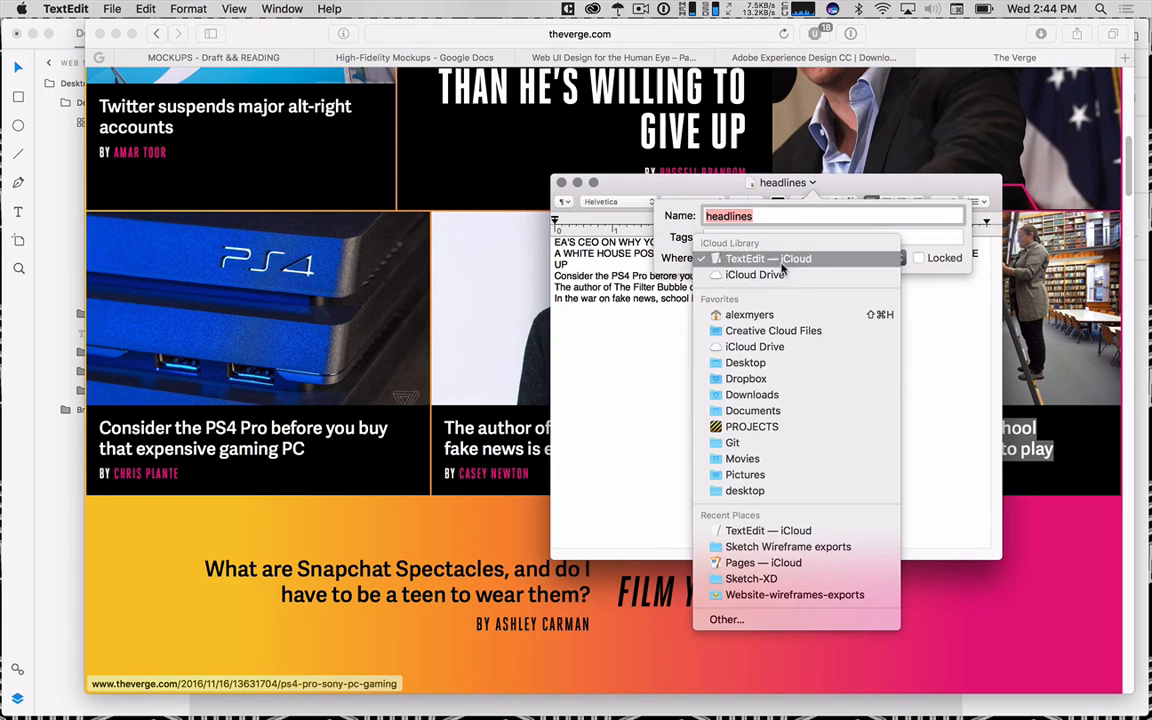
pyautogui.click(747, 364)
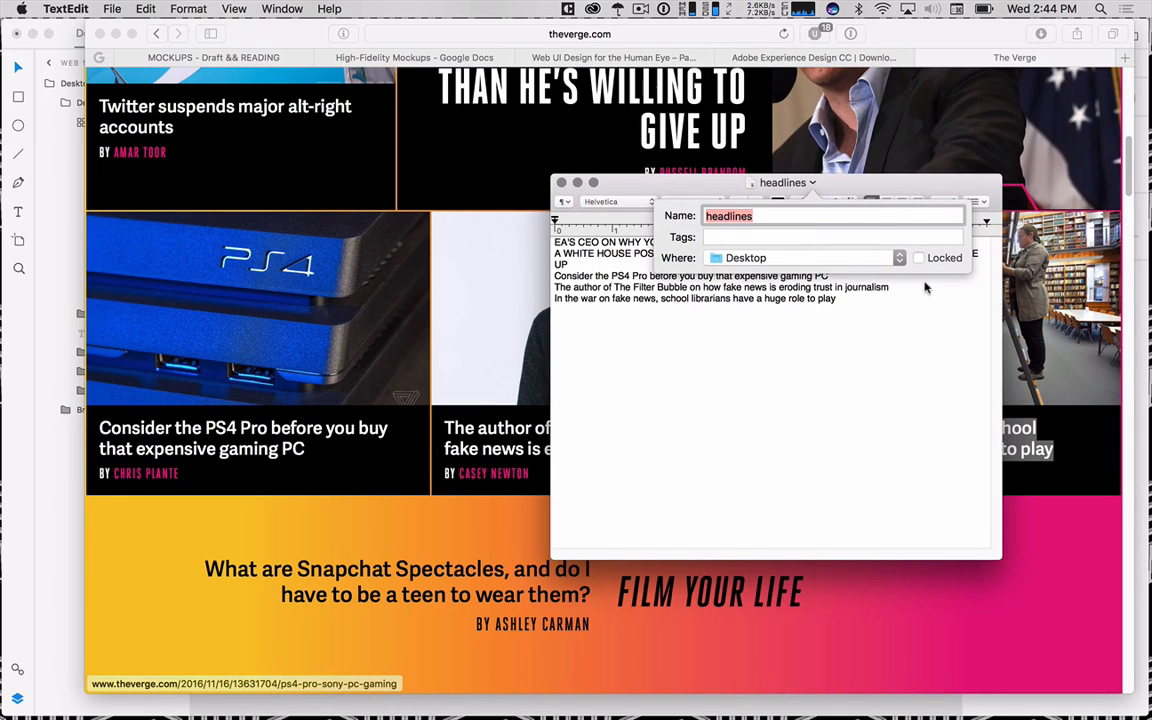
pyautogui.click(886, 260)
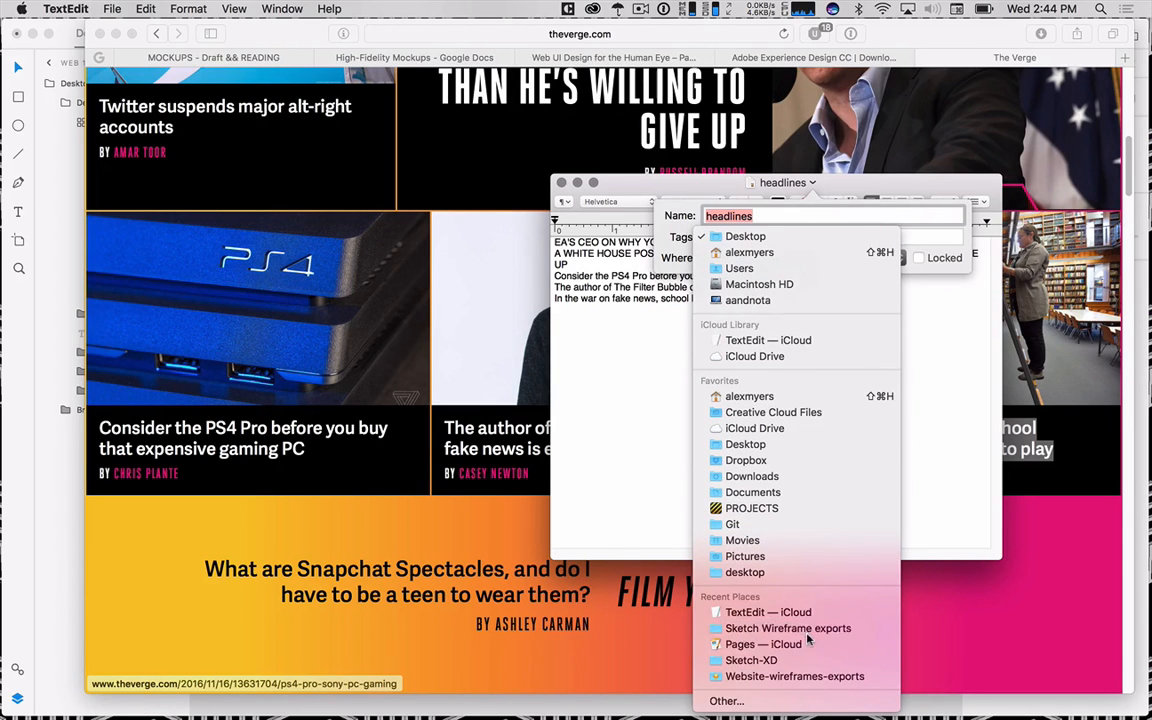
pyautogui.click(800, 628)
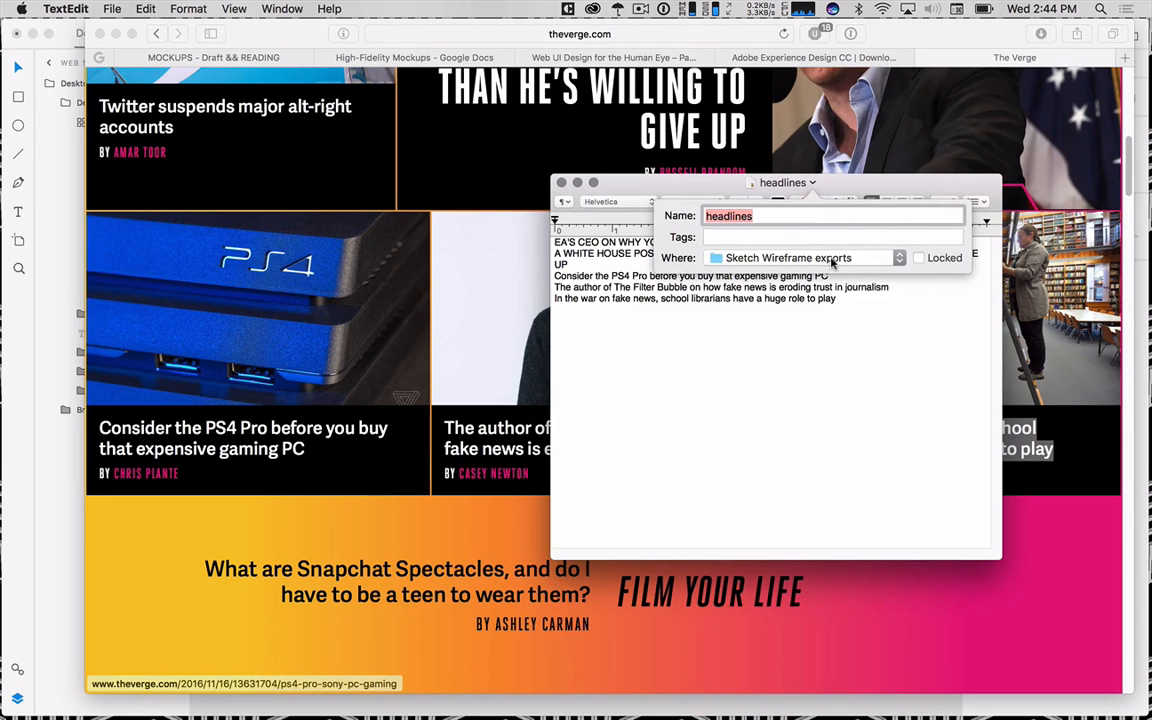
# - Minimise the Safari window and the headlines document so that the Adobe XD artboard is uncovered
pyautogui.moveTo(580, 182); pyautogui.dragTo(604, 121)
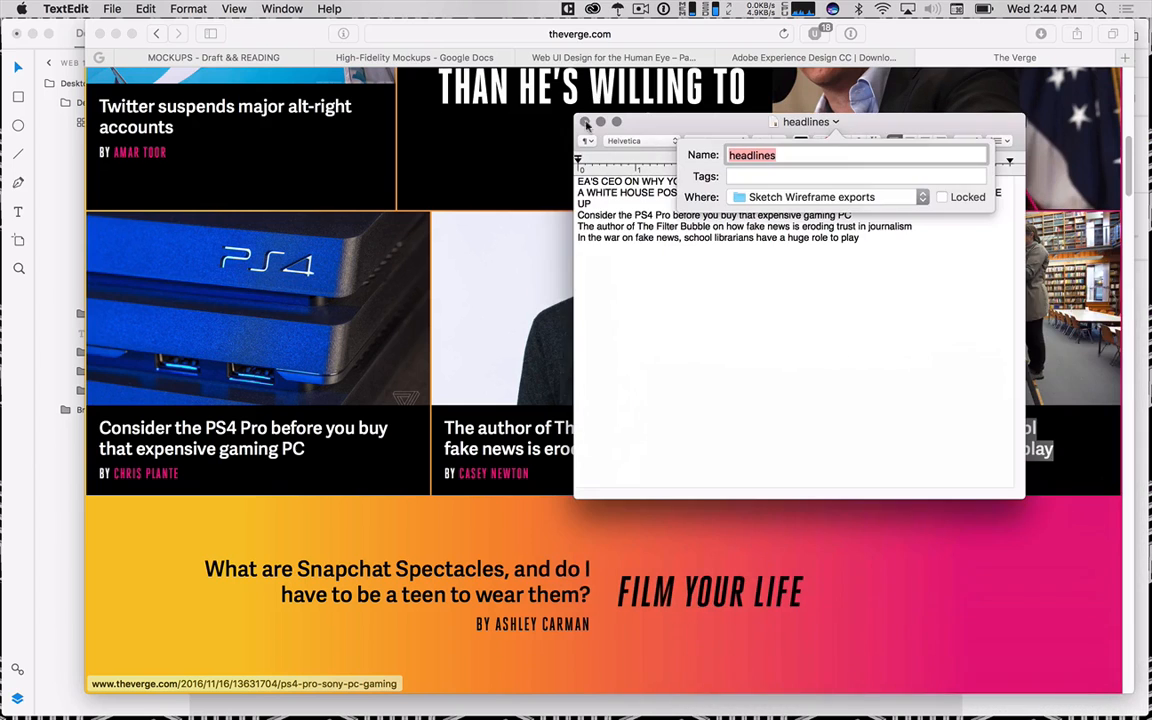
pyautogui.click(114, 34)
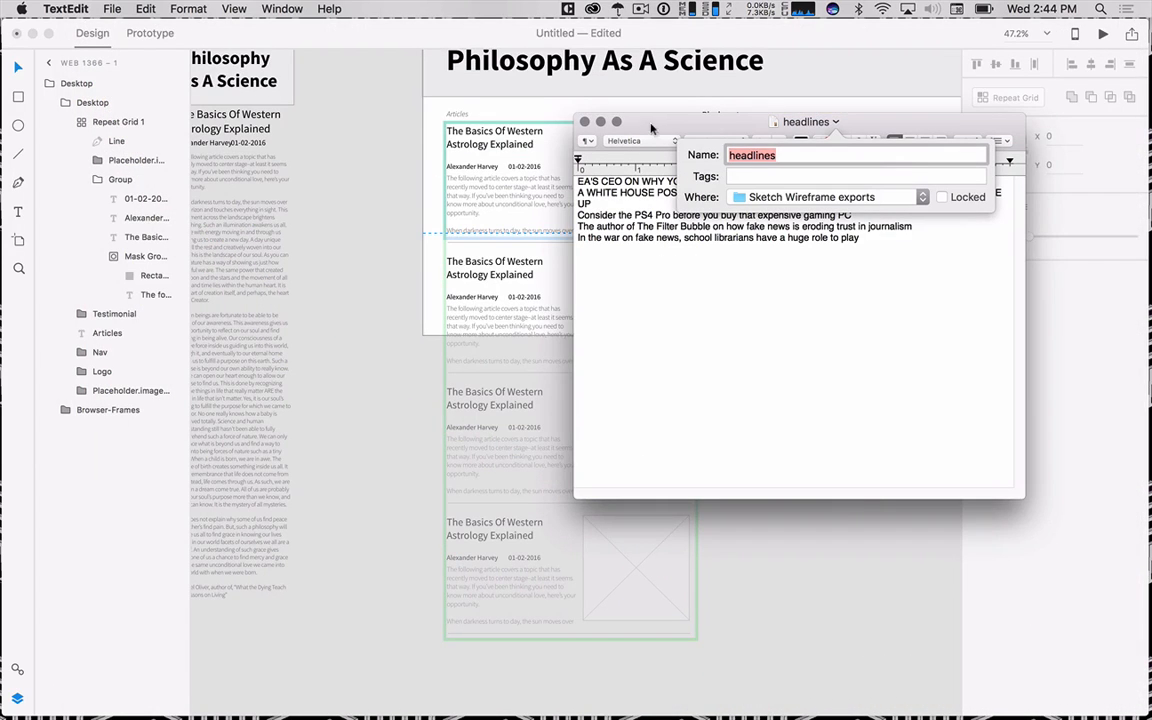
pyautogui.moveTo(752, 136); pyautogui.dragTo(872, 189)
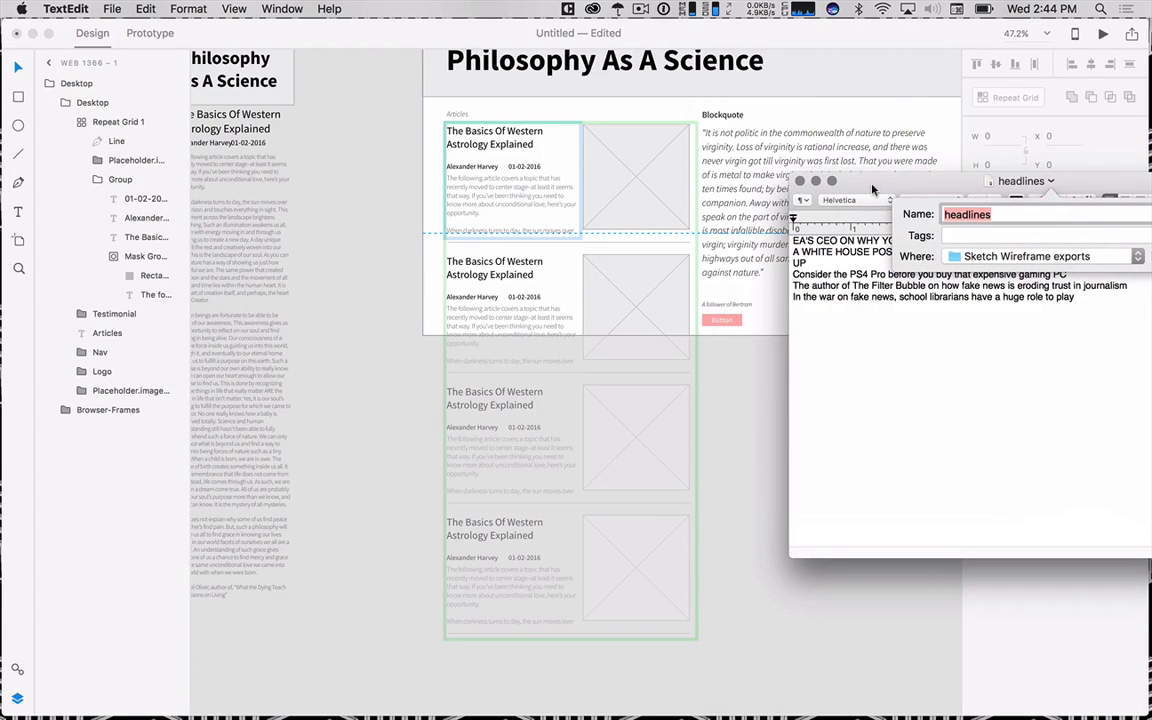
pyautogui.click(885, 399)
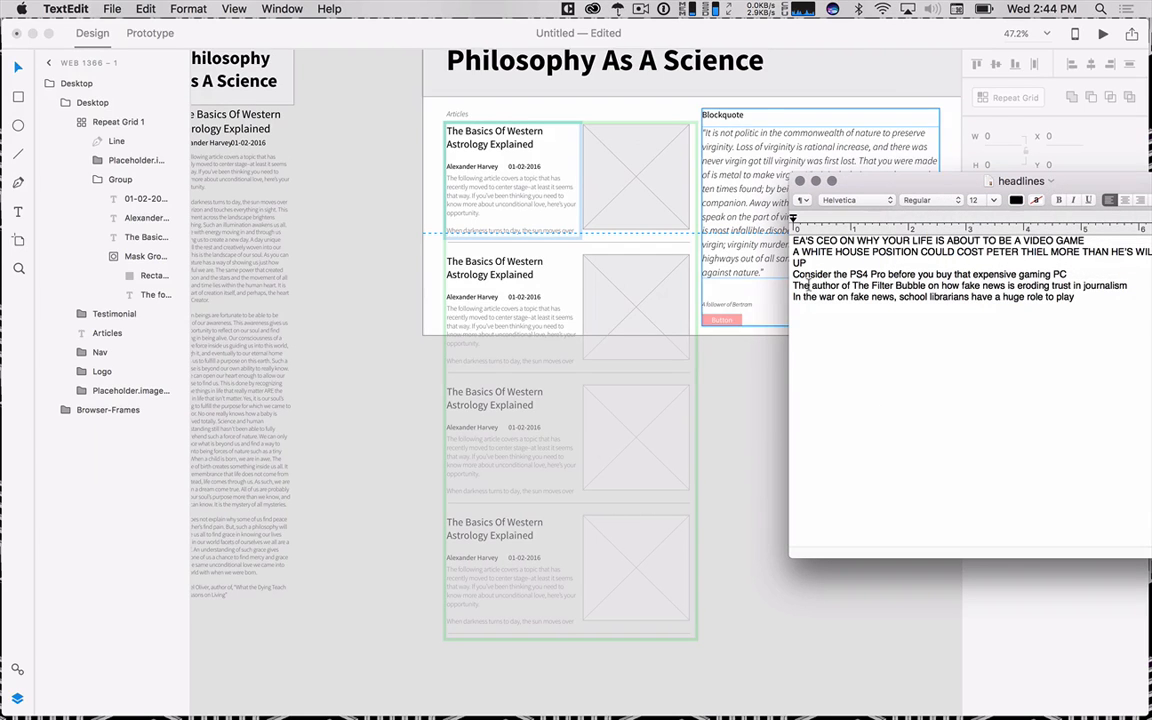
pyautogui.press('super+Tab')
pyautogui.press('super+shift+Tab')
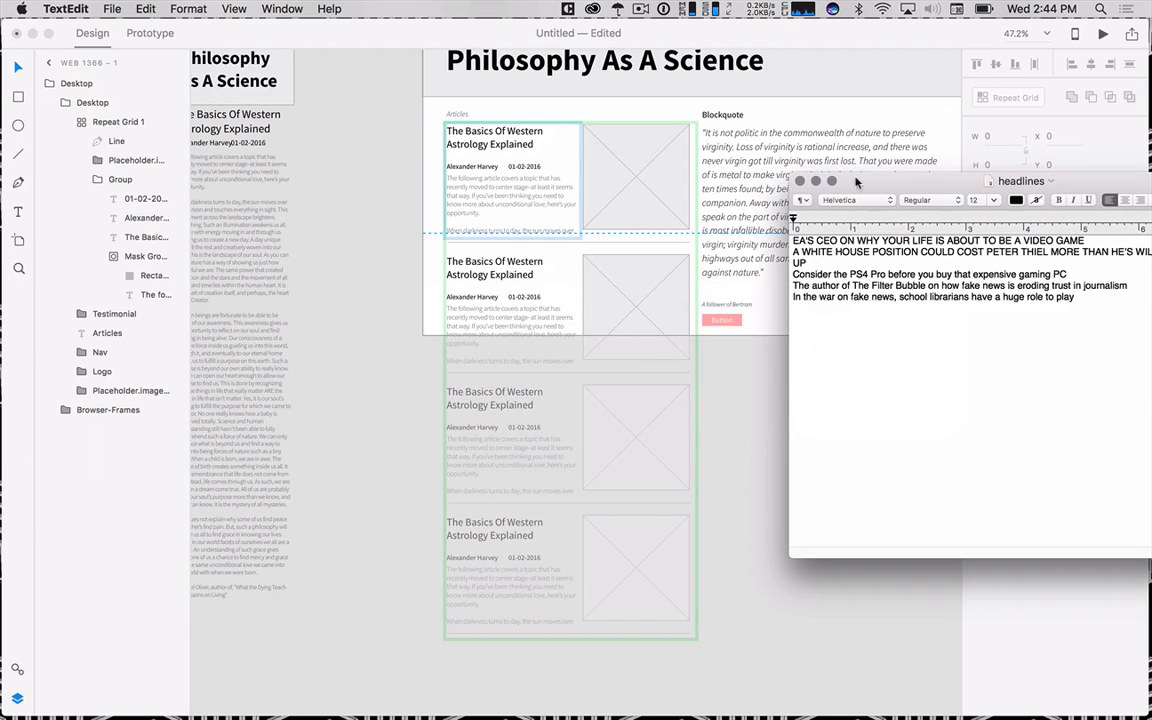
pyautogui.click(815, 181)
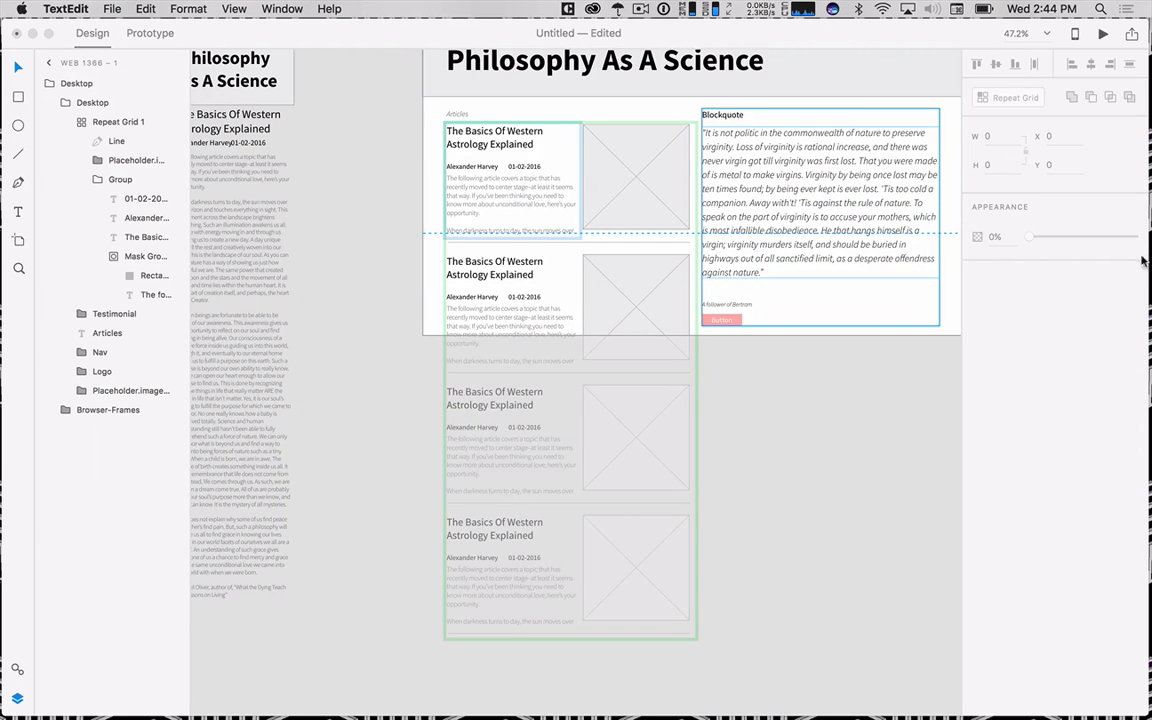
# - Look up the word "excuse" in the Dictionary's thesaurus, then close the Dictionary
pyautogui.hotkey('alt', 'space')
pyautogui.write('define ')
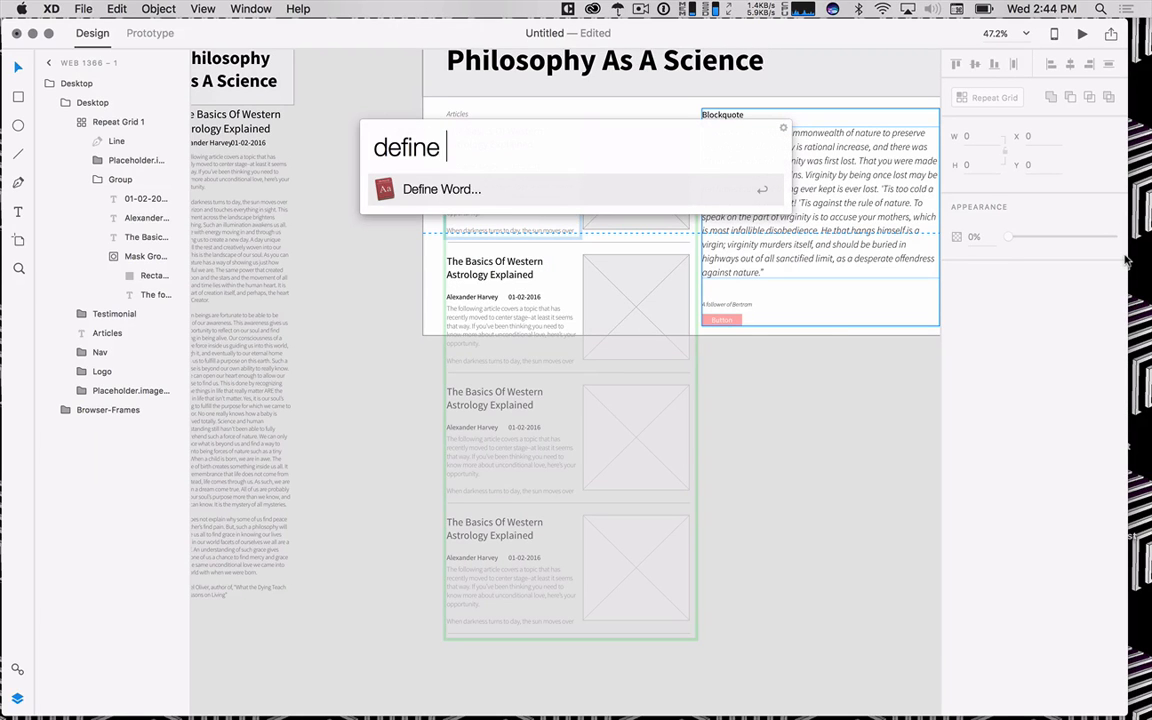
pyautogui.write('excus')
pyautogui.press('Return')
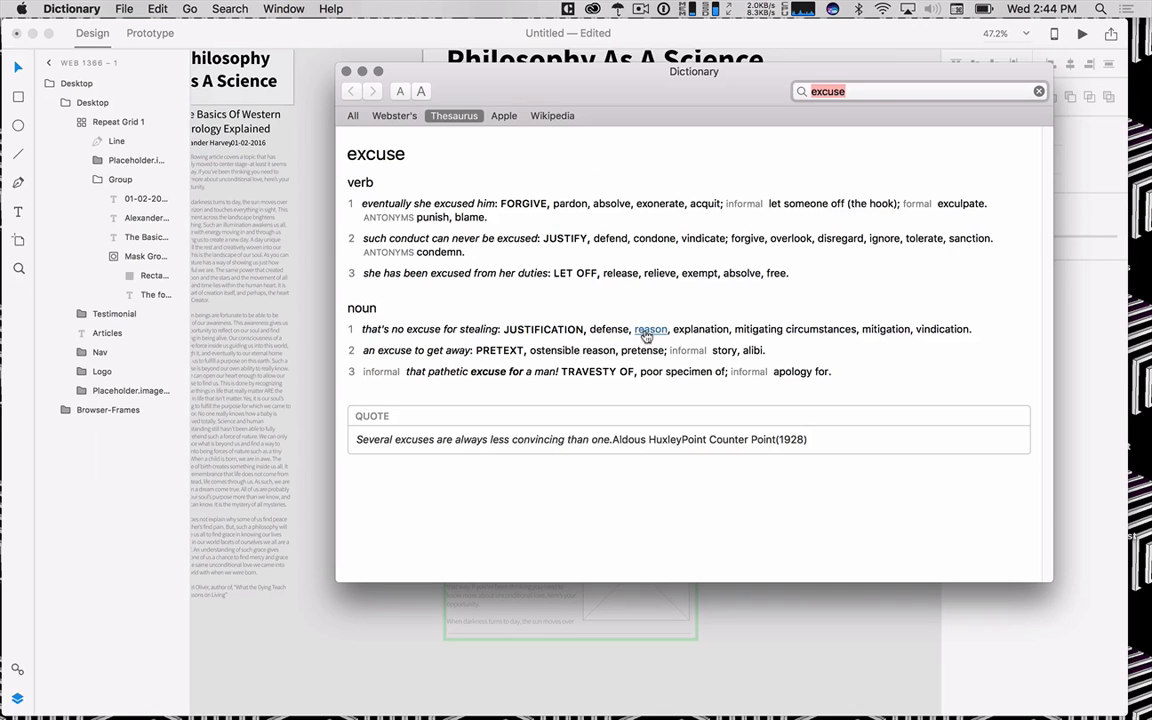
pyautogui.click(346, 72)
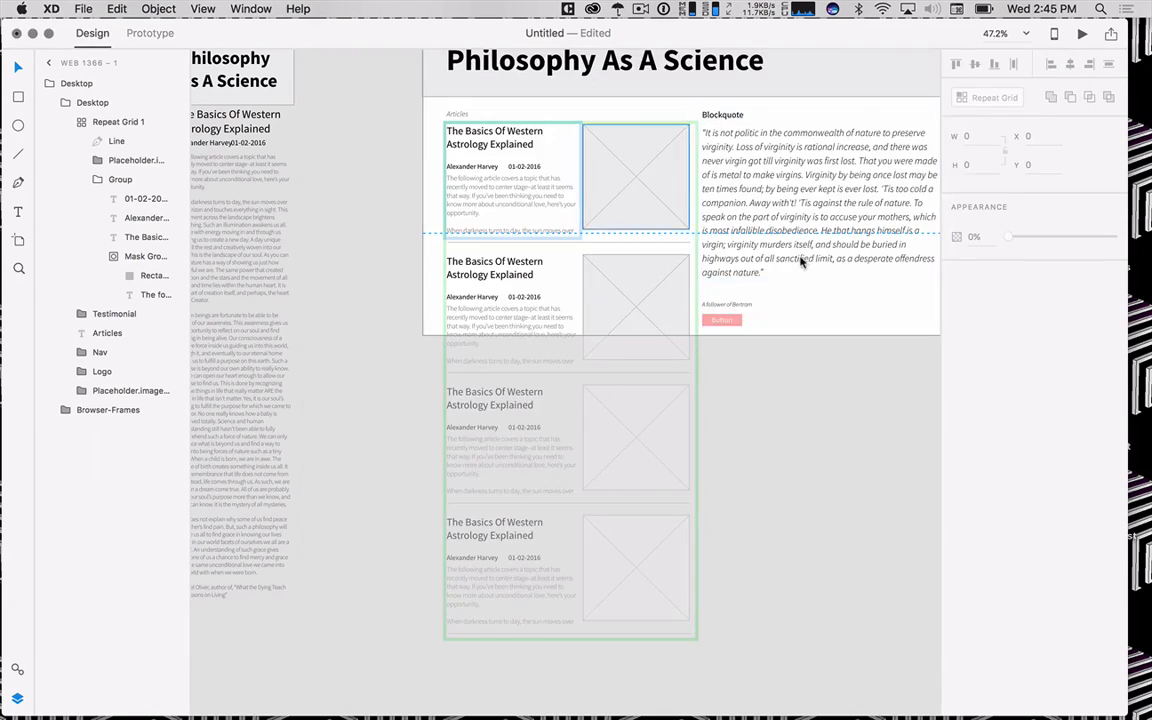
# - Narrow the Adobe XD window, open the Sketch Wireframe exports folder from the desktop, and place its window beside the article grid
pyautogui.moveTo(1130, 272); pyautogui.dragTo(952, 270)
pyautogui.doubleClick(999, 96)
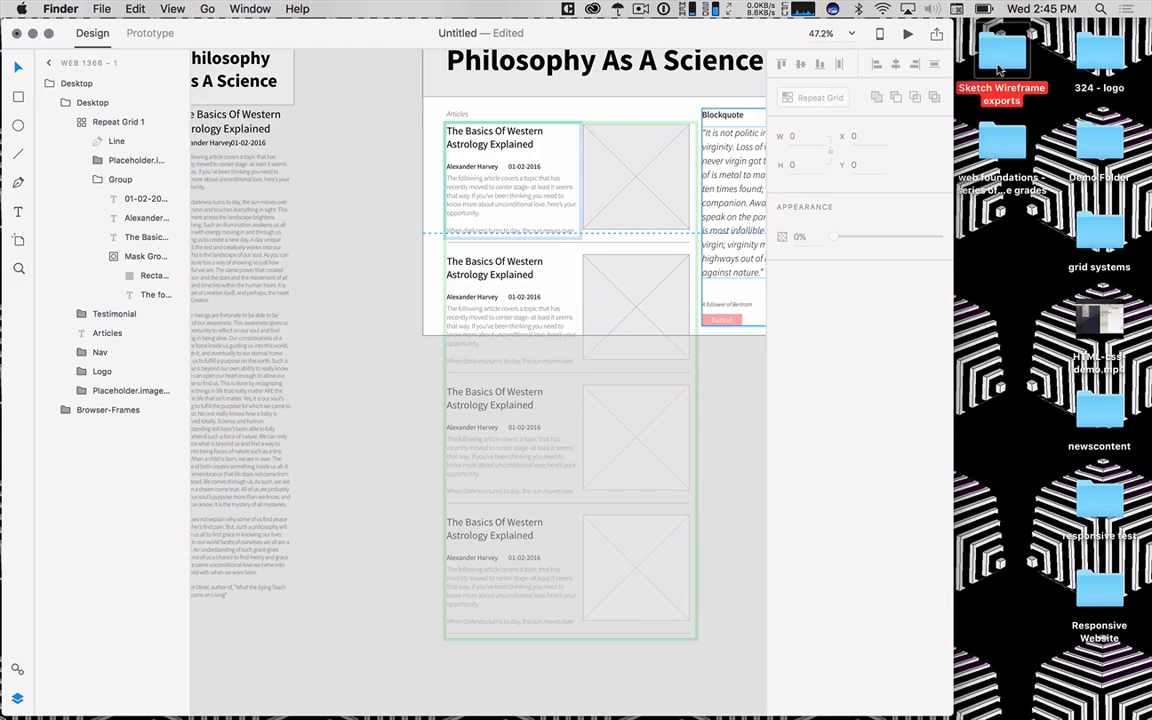
pyautogui.moveTo(701, 141)
pyautogui.mouseDown()
pyautogui.moveTo(1024, 270)
pyautogui.moveTo(1124, 272)
pyautogui.mouseUp()
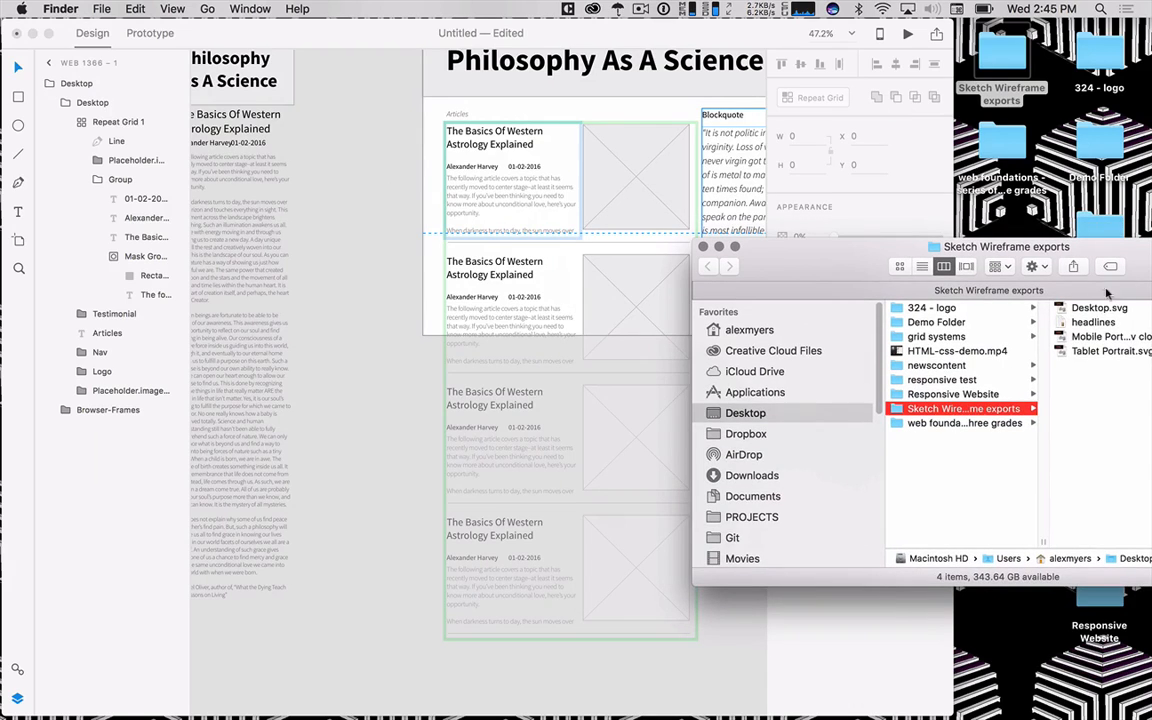
# - Select the first article's title in the Repeat Grid and drop the headlines file from the folder onto it
pyautogui.moveTo(1093, 324)
pyautogui.mouseDown()
pyautogui.moveTo(420, 148)
pyautogui.moveTo(465, 134)
pyautogui.moveTo(990, 406)
pyautogui.moveTo(1091, 323)
pyautogui.mouseUp()
pyautogui.click(492, 140)
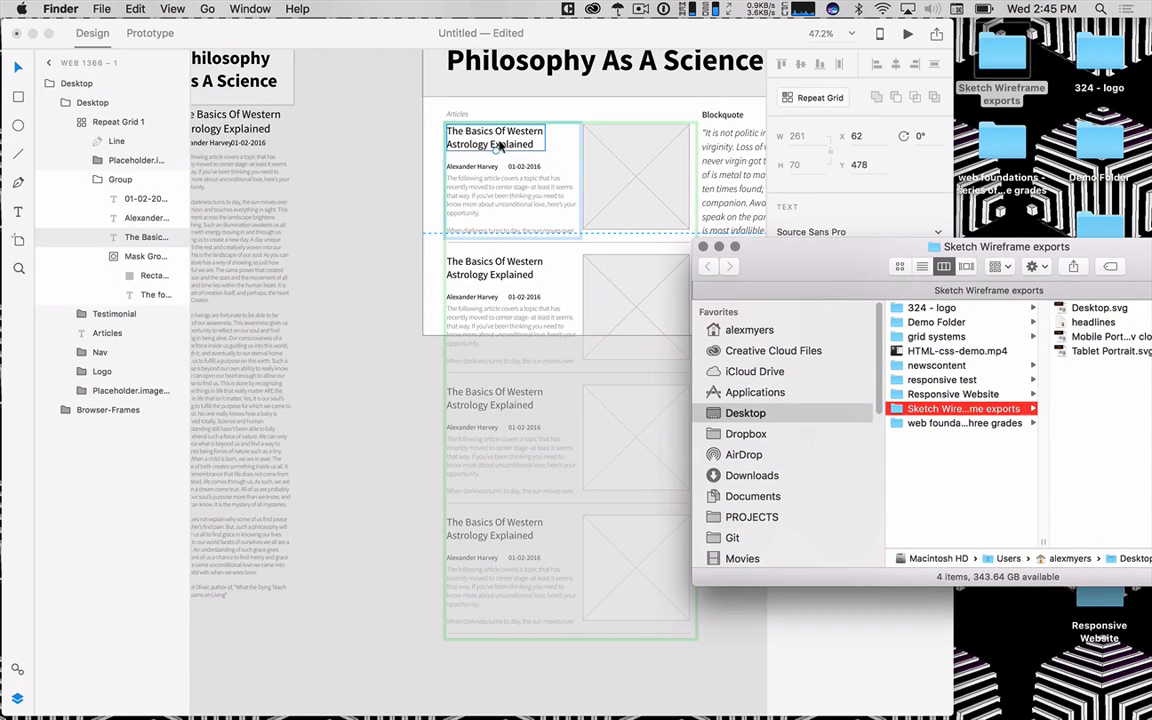
pyautogui.moveTo(1085, 322); pyautogui.dragTo(490, 142)
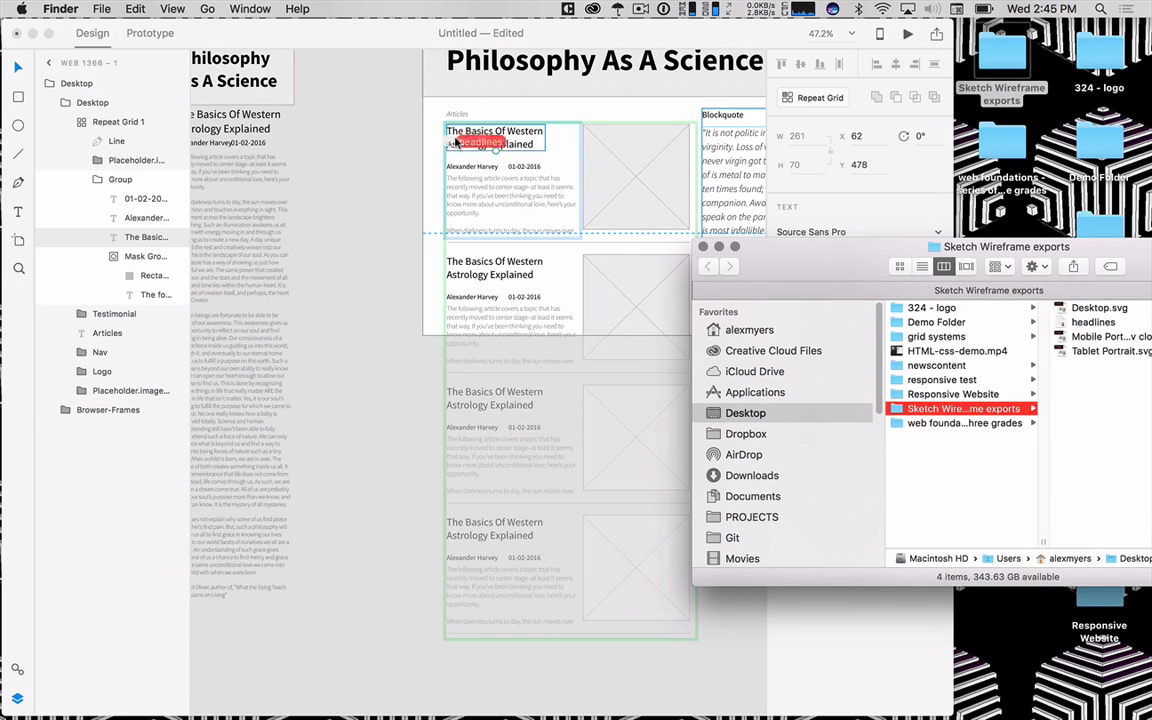
# - Close the Finder window with the exported wireframes and widen the Adobe XD window to the full screen width
pyautogui.press('super+Tab')
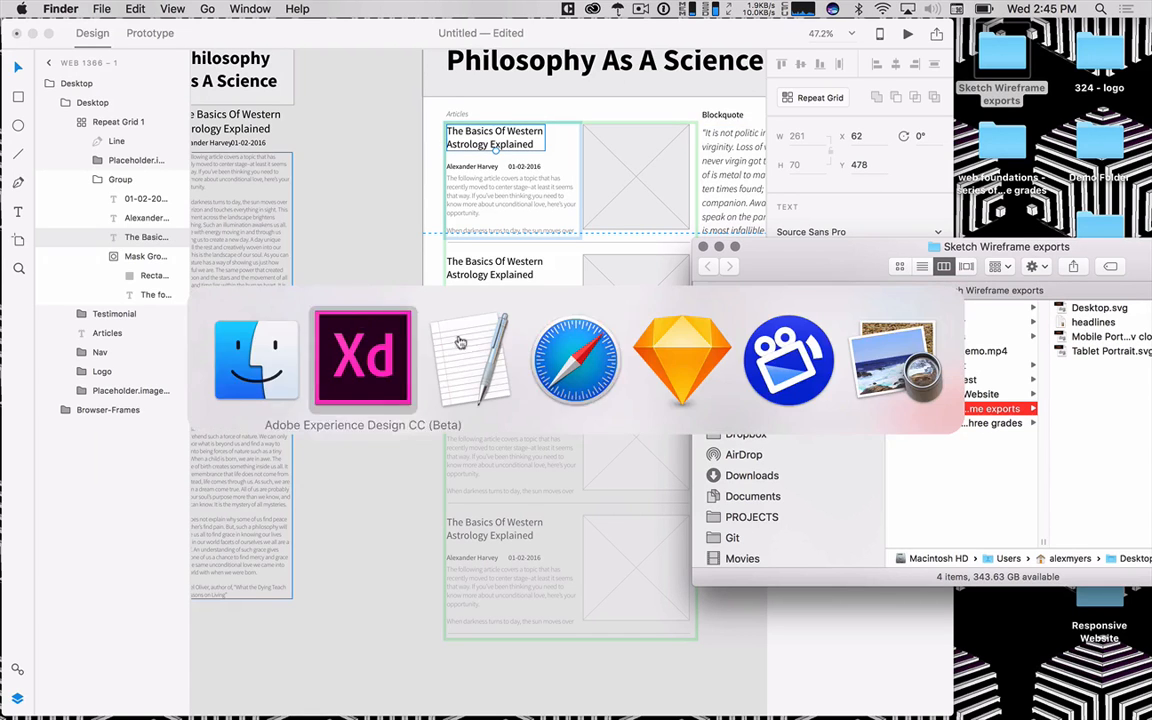
pyautogui.click(703, 246)
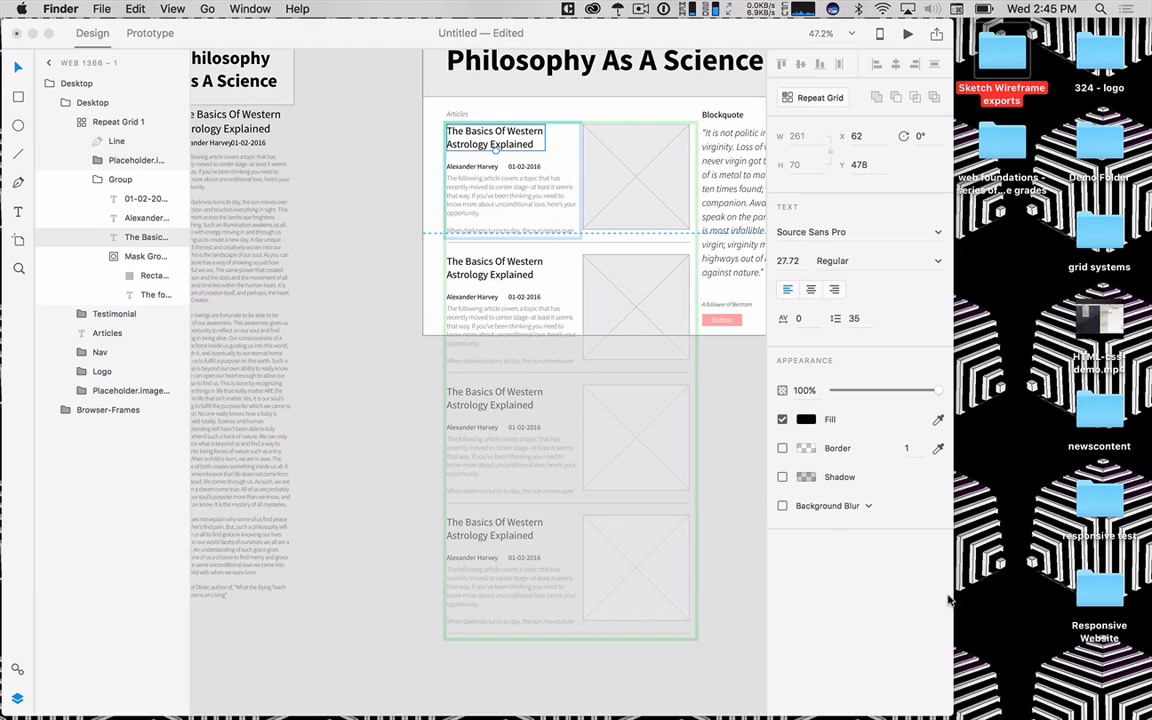
pyautogui.moveTo(952, 600); pyautogui.dragTo(1150, 600)
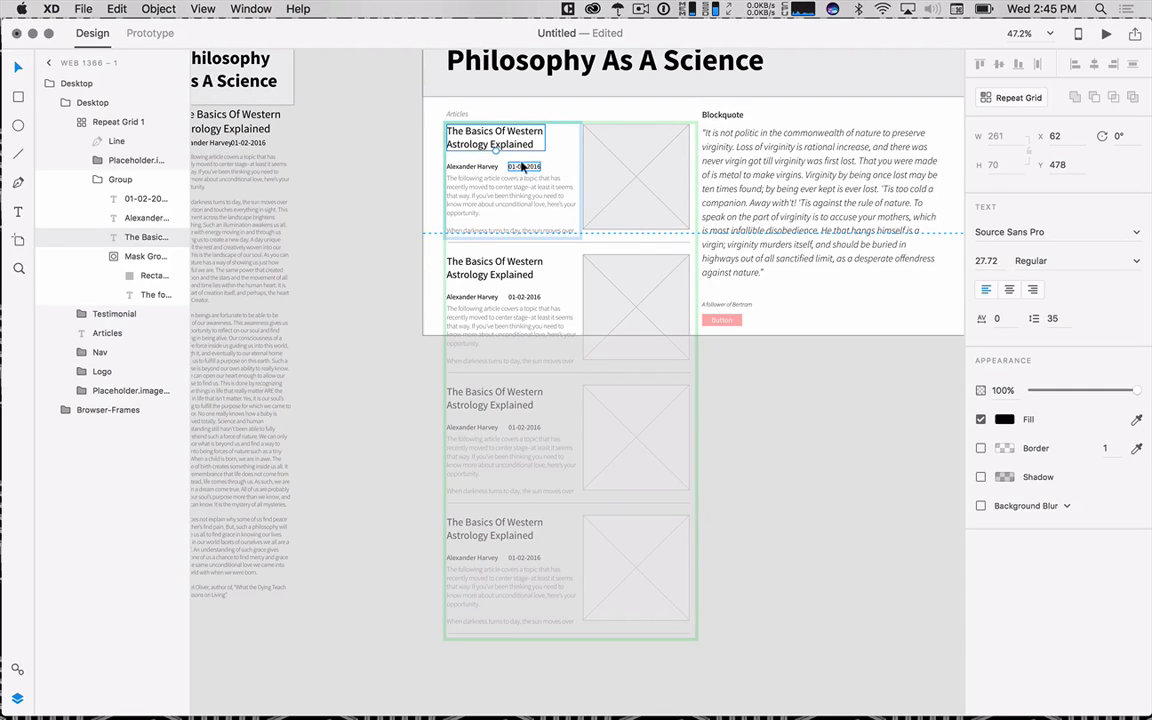
# - Inspect the logo header and navigation groups of the desktop layout and compare them with the mobile layout
pyautogui.moveTo(819, 382); pyautogui.dragTo(750, 601)
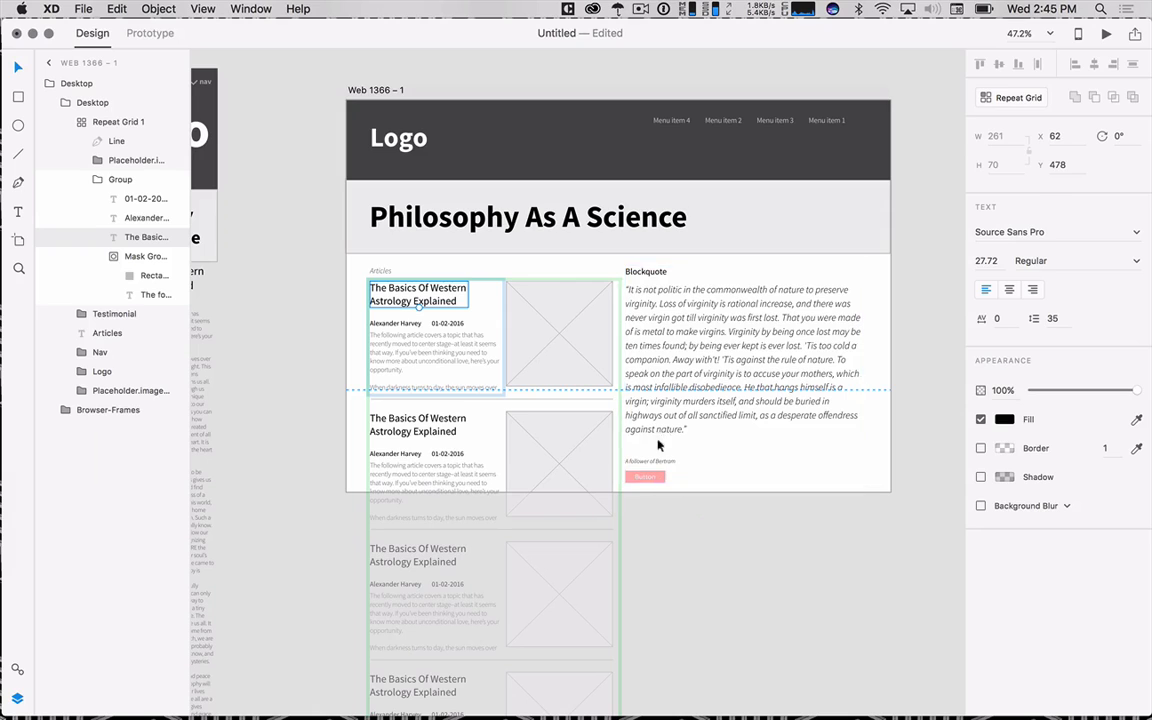
pyautogui.click(565, 151)
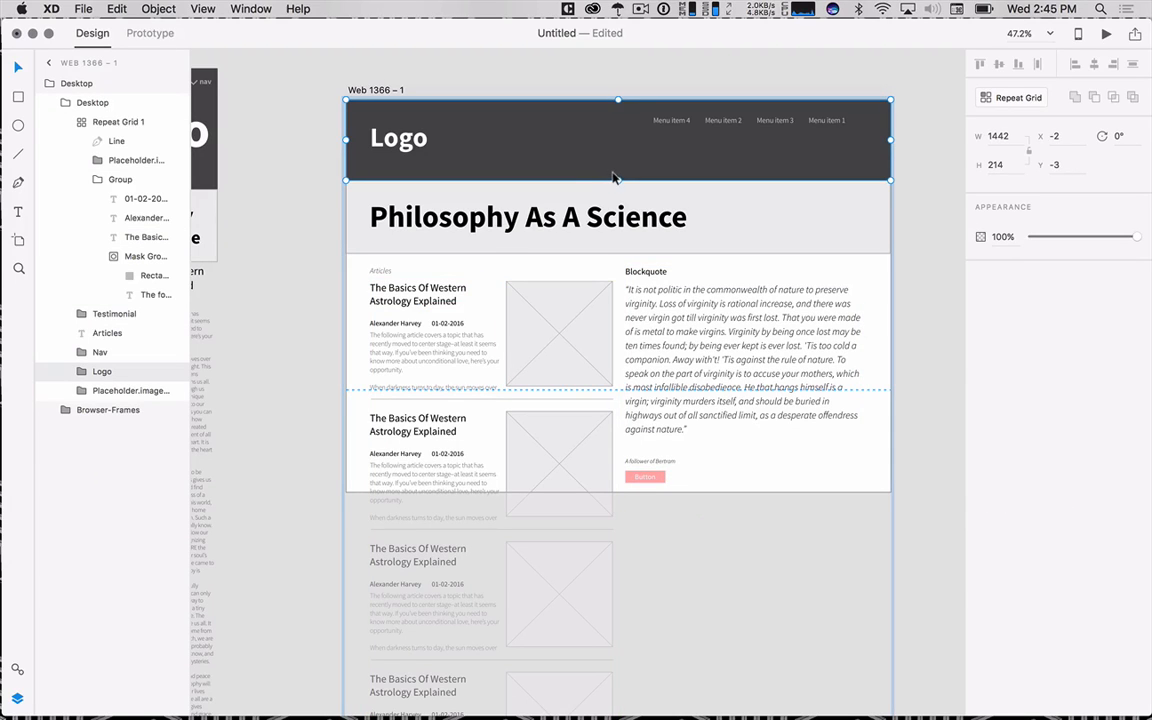
pyautogui.click(684, 125)
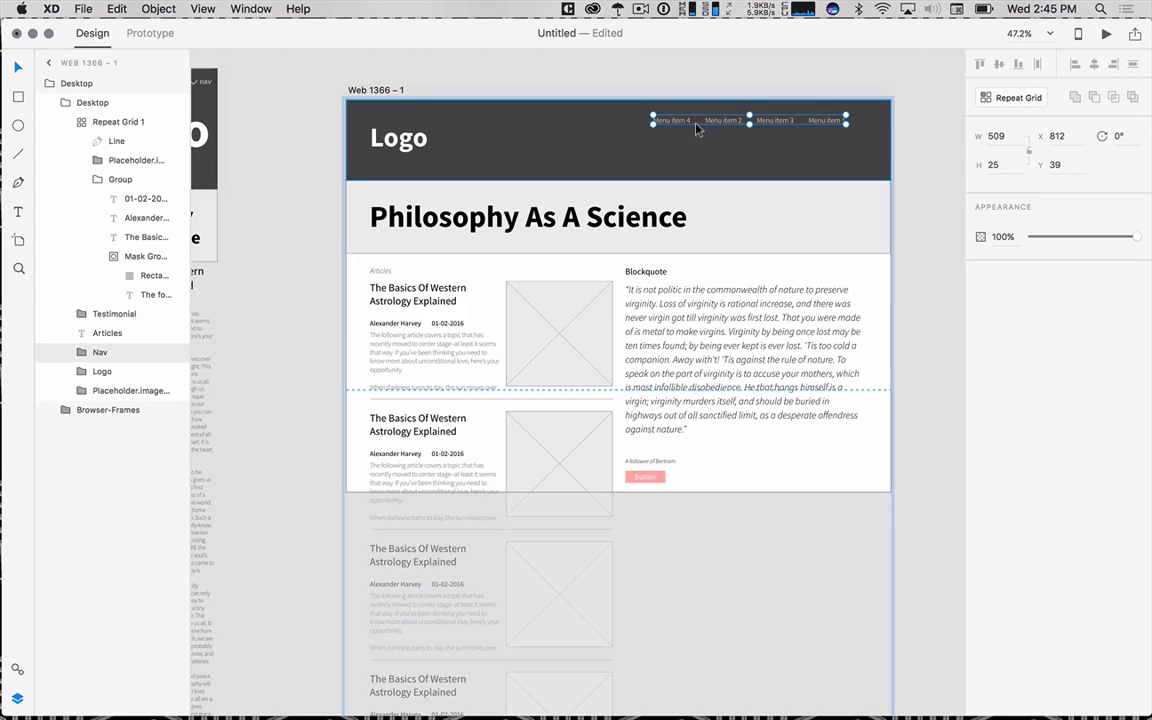
pyautogui.moveTo(463, 260); pyautogui.dragTo(828, 275)
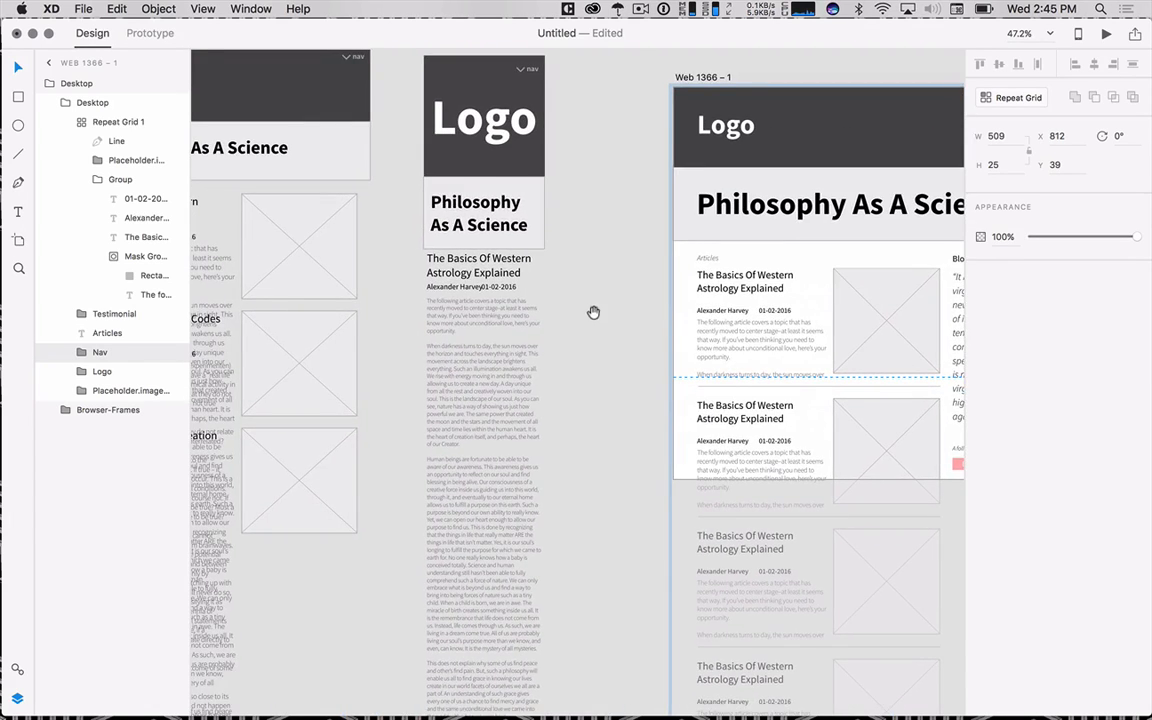
pyautogui.moveTo(593, 312); pyautogui.dragTo(549, 383)
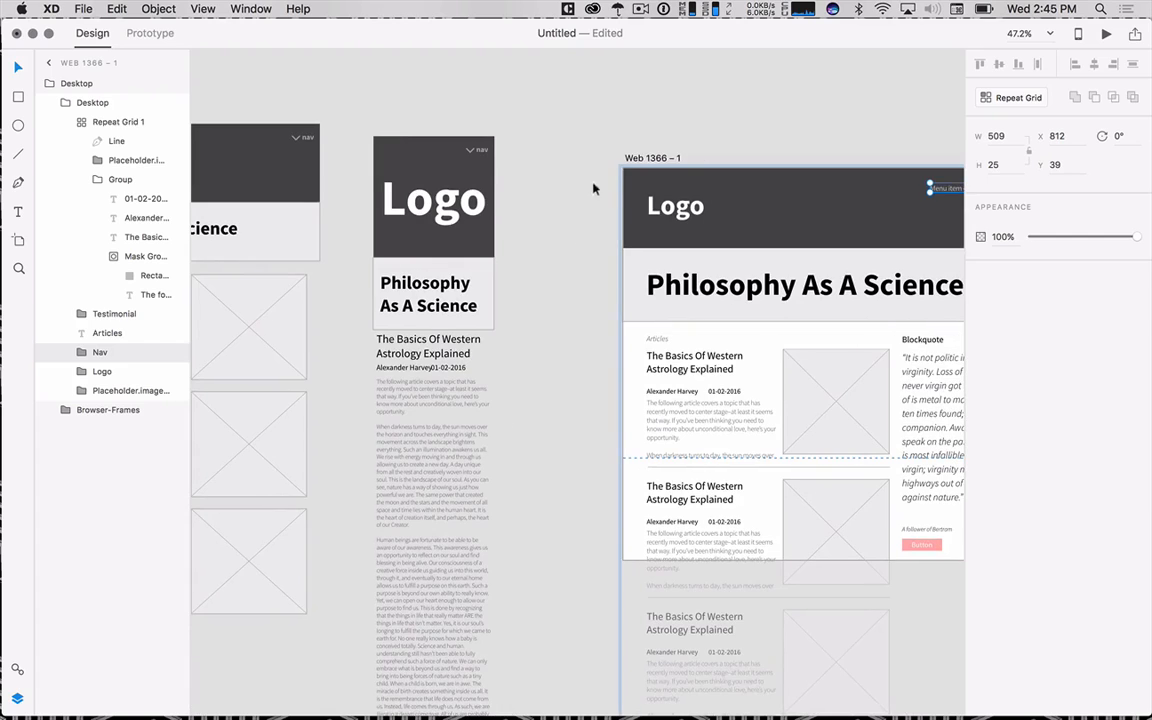
# - Move the Web 1366 artboard closer to the mobile layout, aligning their top edges at X 766, Y -374
pyautogui.moveTo(643, 160); pyautogui.dragTo(612, 127)
pyautogui.moveTo(541, 241); pyautogui.dragTo(511, 181)
pyautogui.scroll(-5, 531, 296)
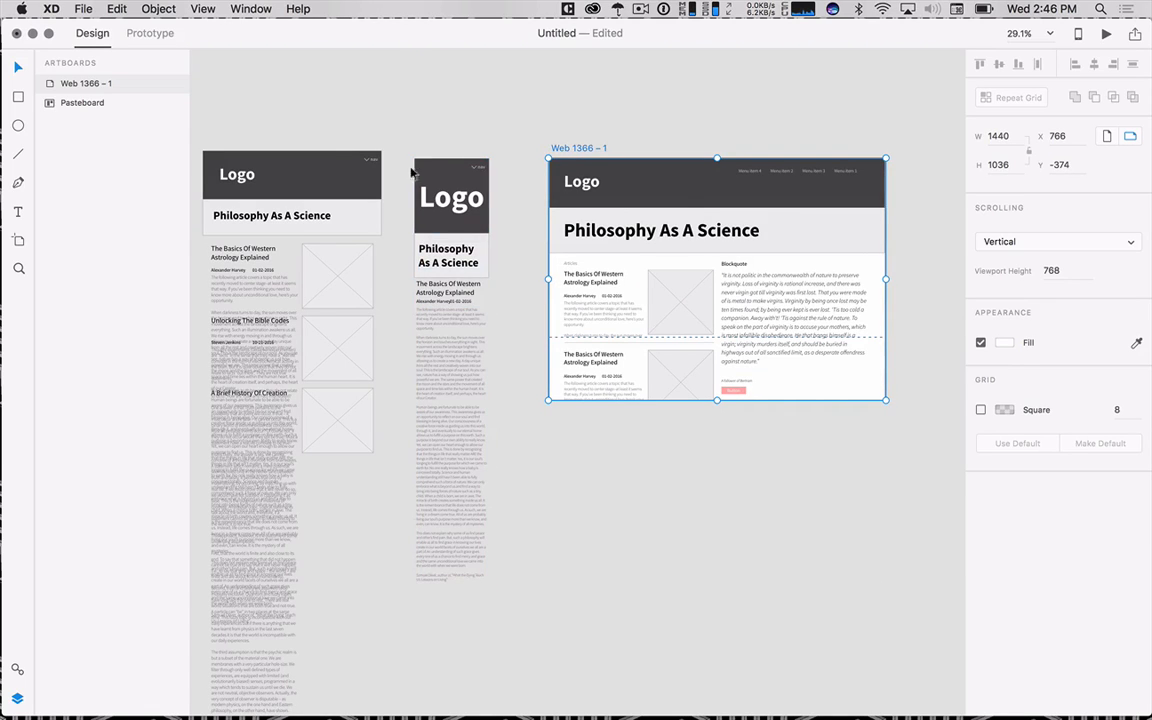
# - Add an iPhone 6/7 artboard and place it around the mobile layout
pyautogui.press('a')
pyautogui.scroll(-10, 1036, 571)
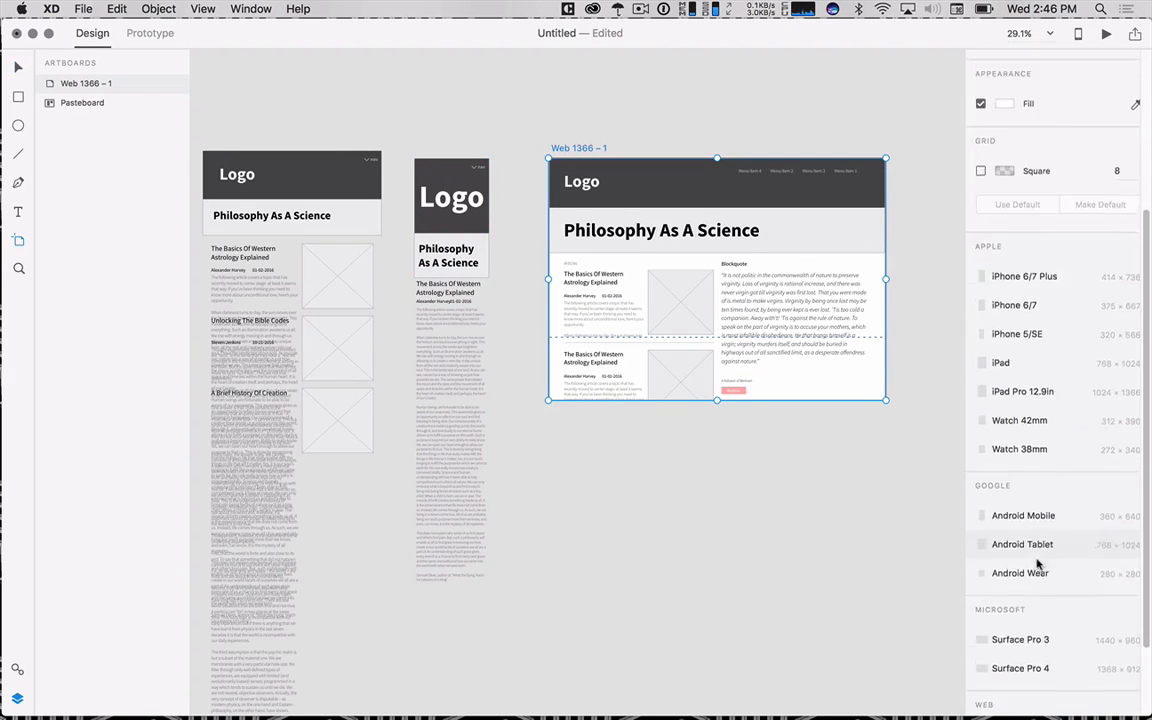
pyautogui.click(1014, 205)
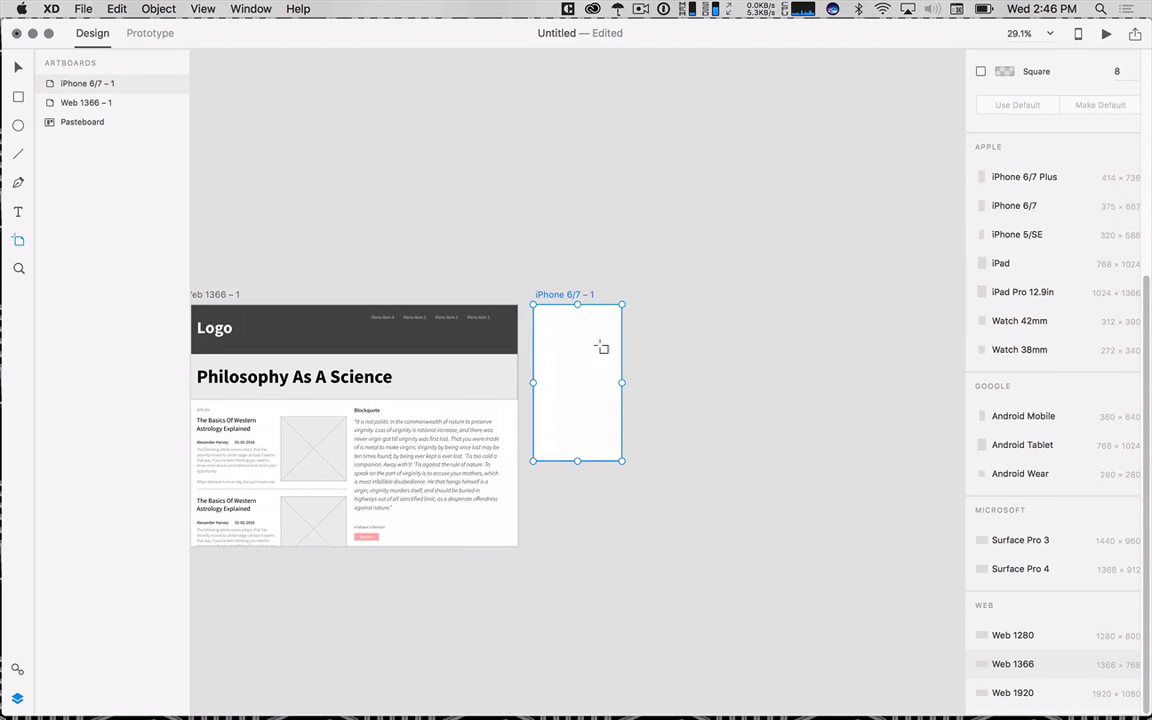
pyautogui.moveTo(852, 238); pyautogui.dragTo(368, 232)
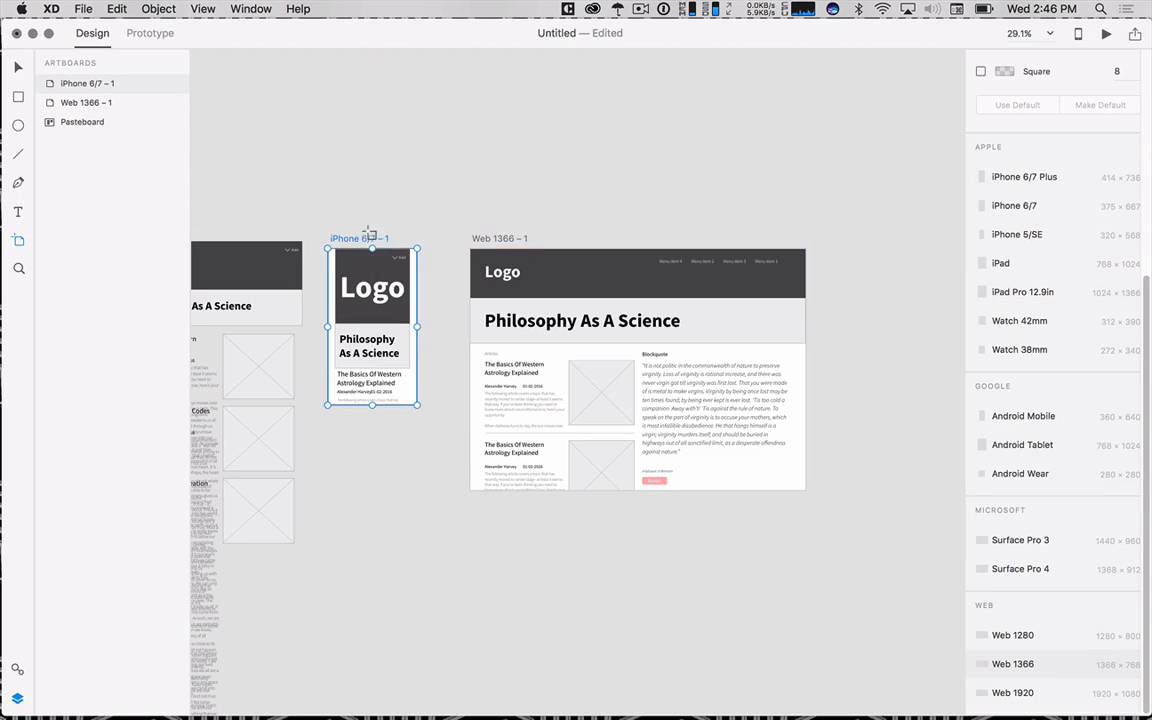
pyautogui.scroll(6, 436, 258)
pyautogui.moveTo(420, 301); pyautogui.dragTo(635, 306)
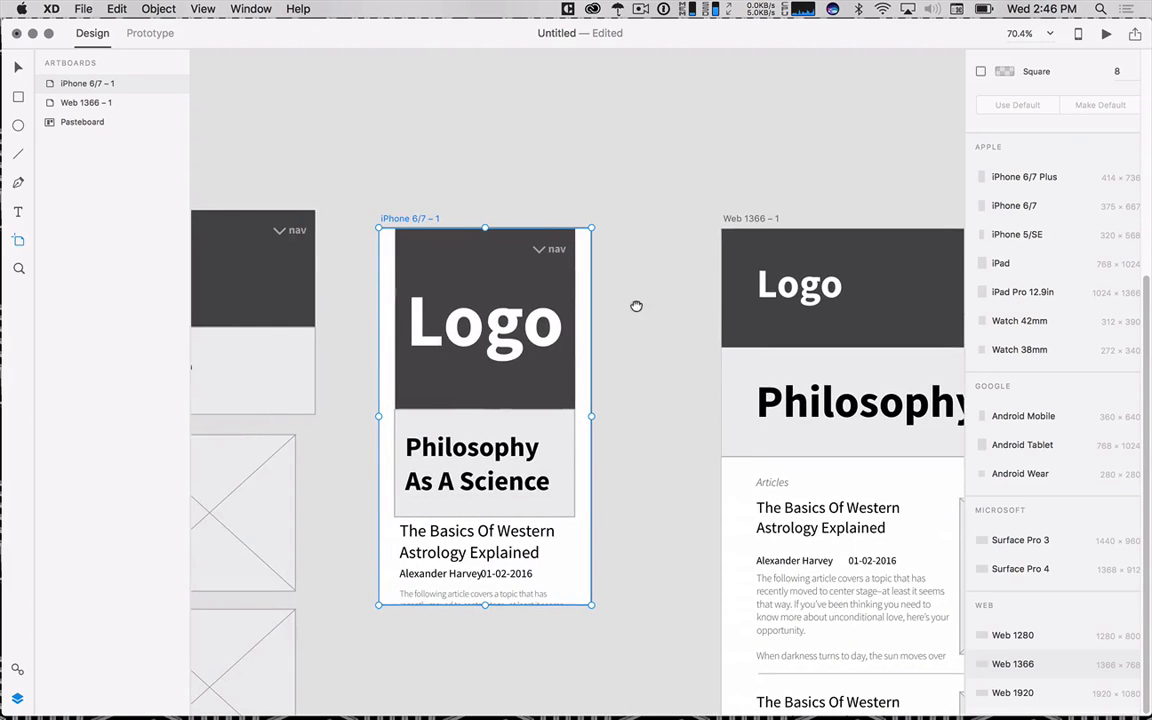
pyautogui.scroll(1, 1017, 246)
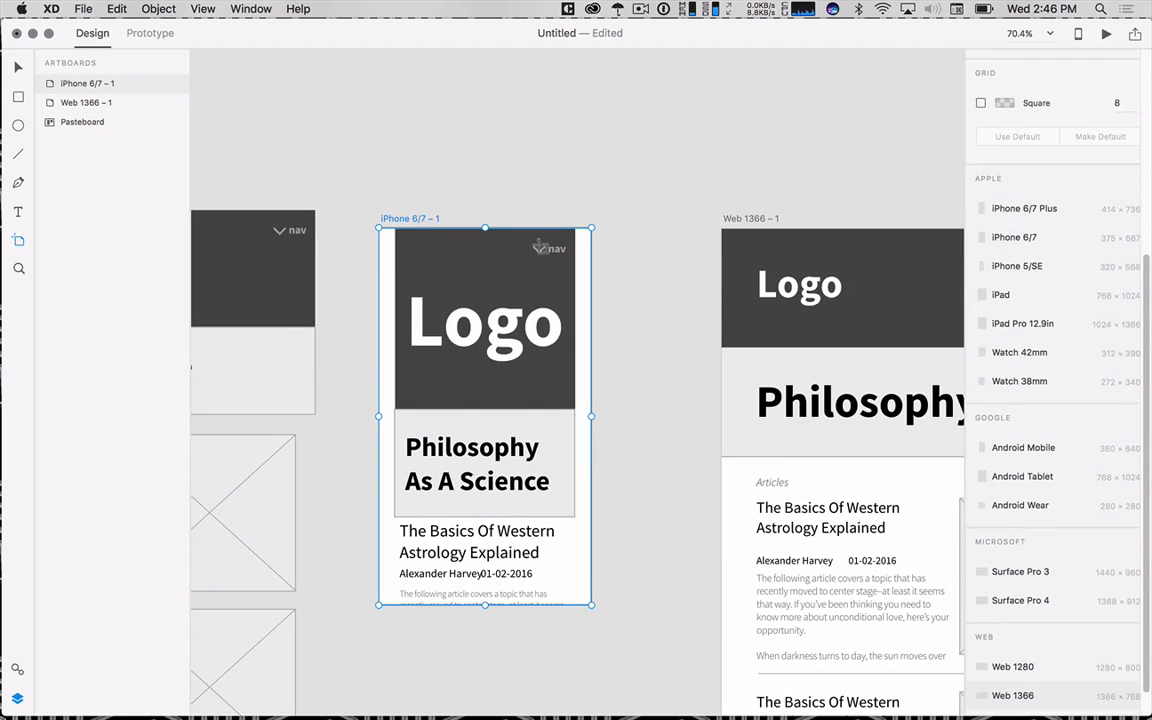
# - Move the mobile layout out to the far side of the tablet layout and delete the iPhone 6/7 artboard
pyautogui.press('Delete')
pyautogui.press('super+z')
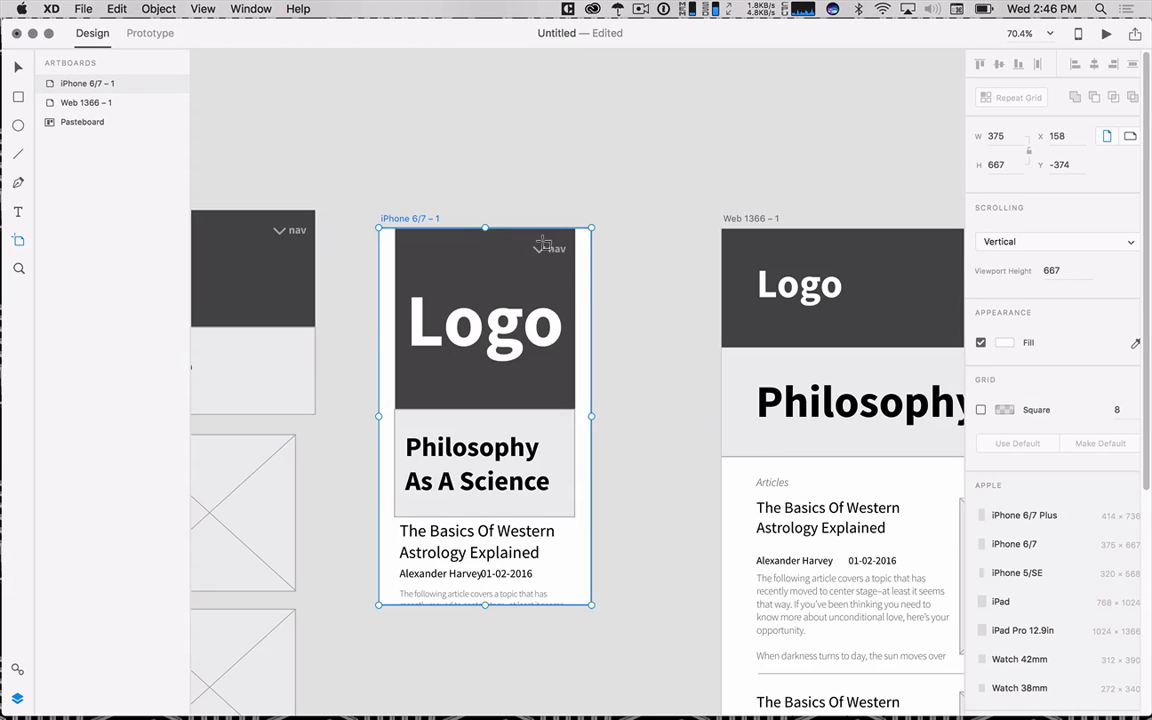
pyautogui.click(435, 240)
pyautogui.moveTo(435, 240); pyautogui.dragTo(550, 107)
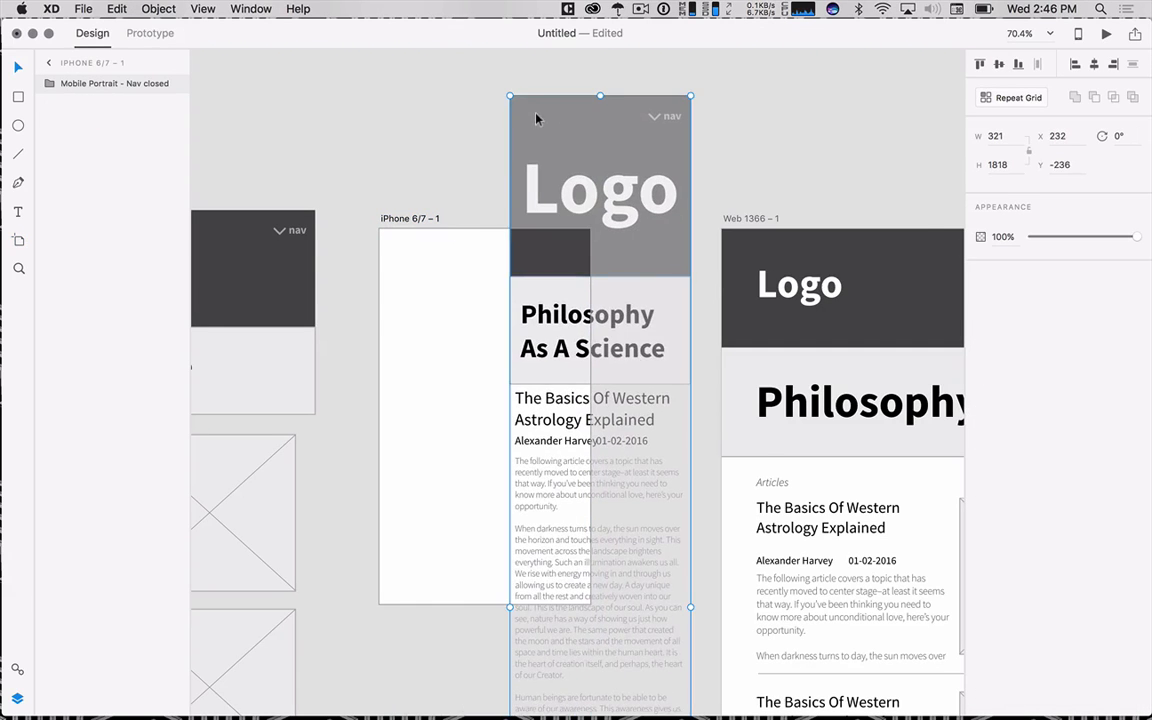
pyautogui.click(465, 257)
pyautogui.moveTo(567, 250); pyautogui.dragTo(273, 181)
pyautogui.scroll(-5, 560, 228)
pyautogui.click(535, 237)
pyautogui.press('Delete')
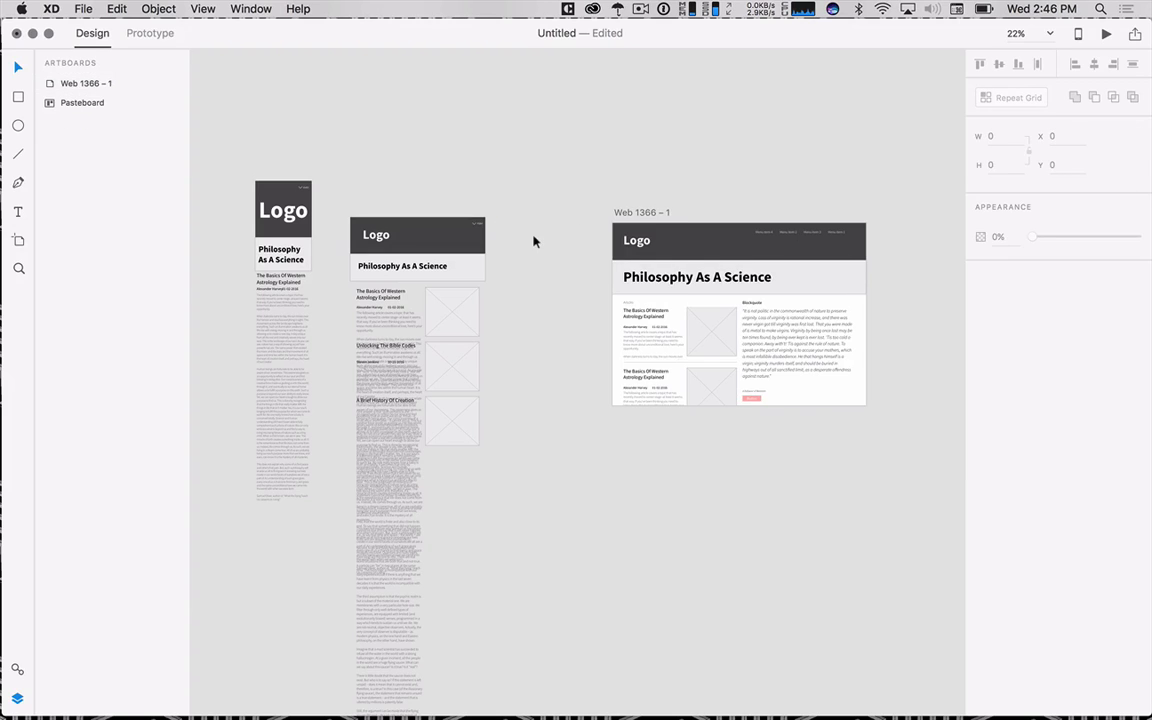
# - Add an iPhone 5/SE artboard and place it exactly over the mobile layout
pyautogui.press('a')
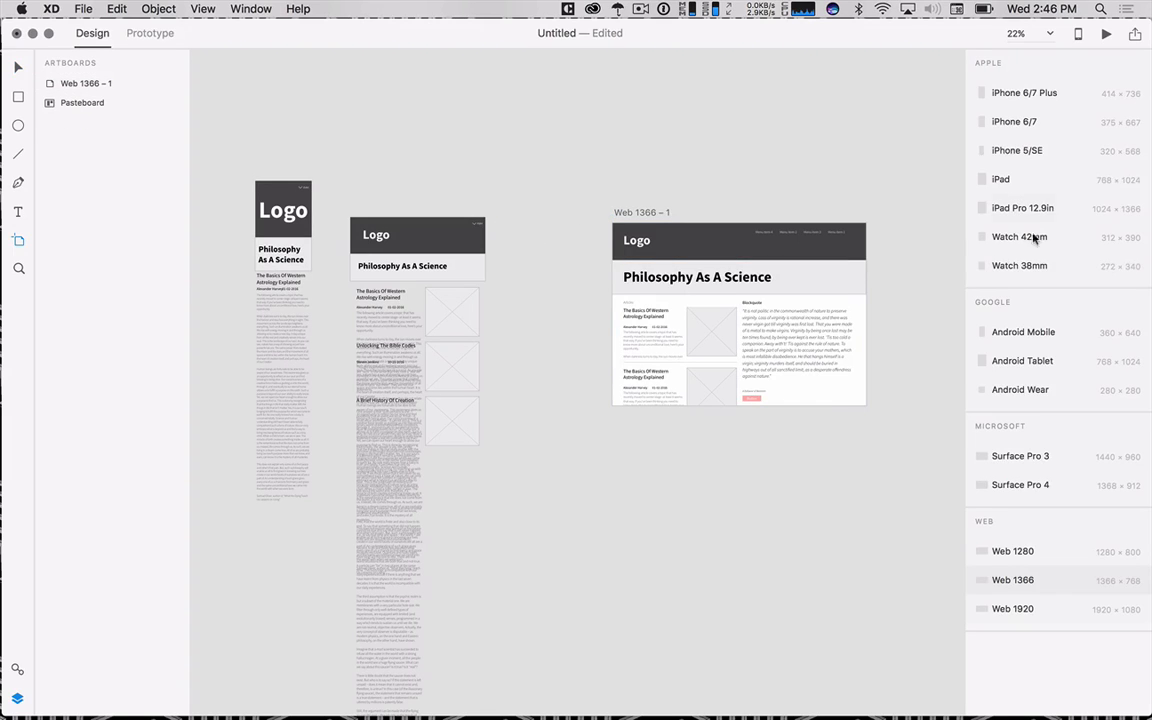
pyautogui.click(1042, 149)
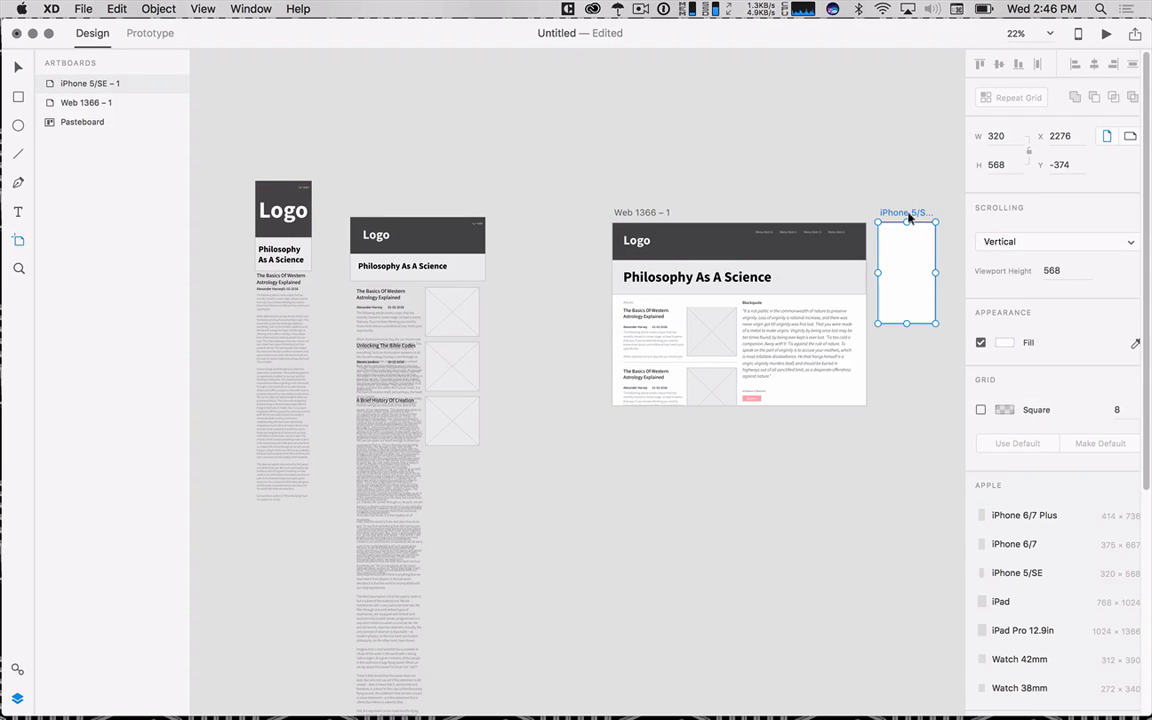
pyautogui.moveTo(898, 217); pyautogui.dragTo(276, 176)
pyautogui.scroll(8, 290, 283)
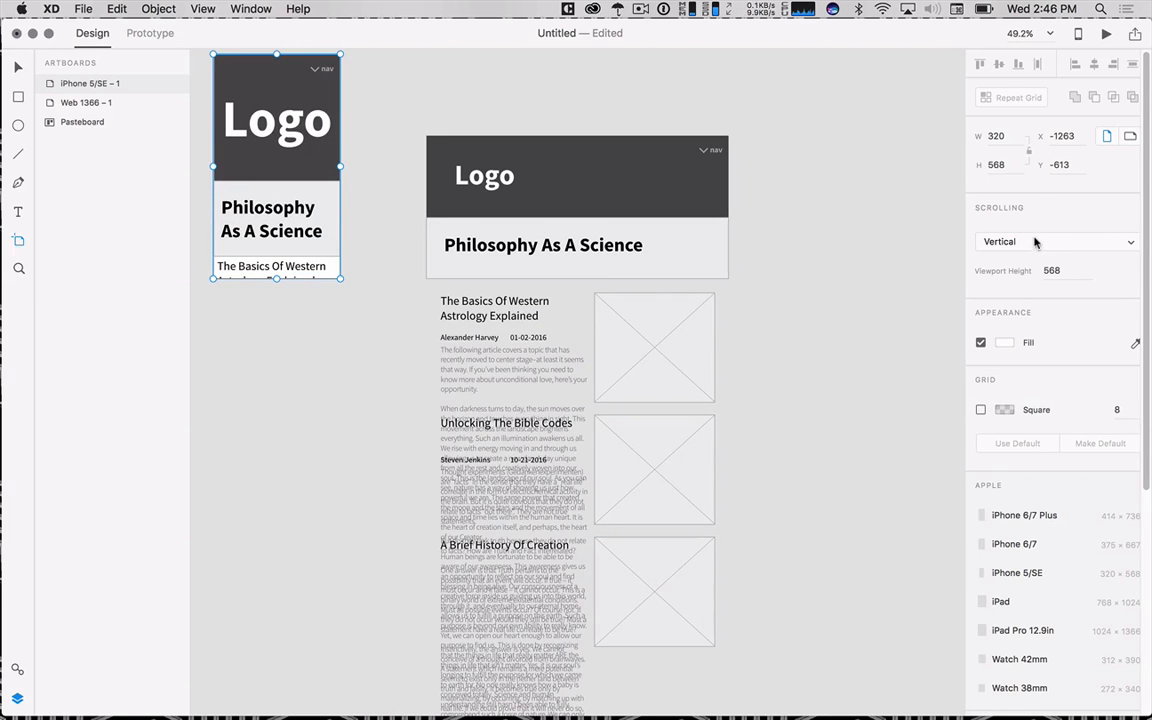
# - Move the iPhone 5/SE artboard between the tablet and desktop layouts, top-aligned with the tablet layout and 84 px from it
pyautogui.press('v')
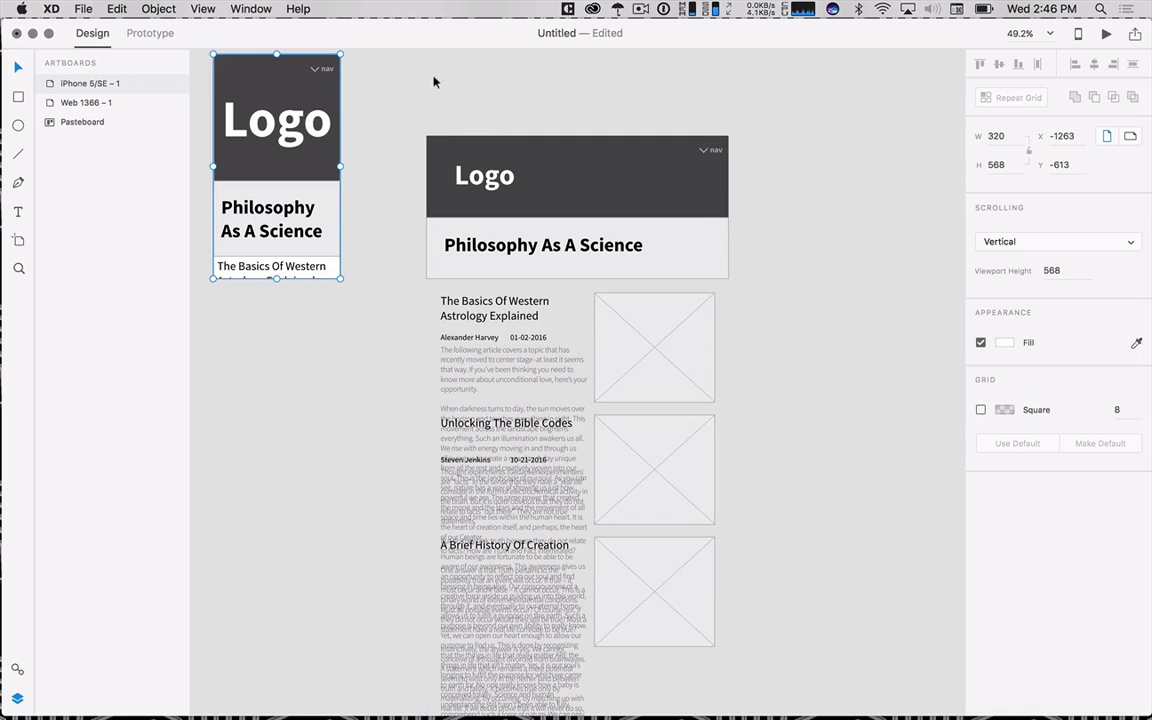
pyautogui.moveTo(431, 82); pyautogui.dragTo(441, 131)
pyautogui.moveTo(281, 98); pyautogui.dragTo(828, 180)
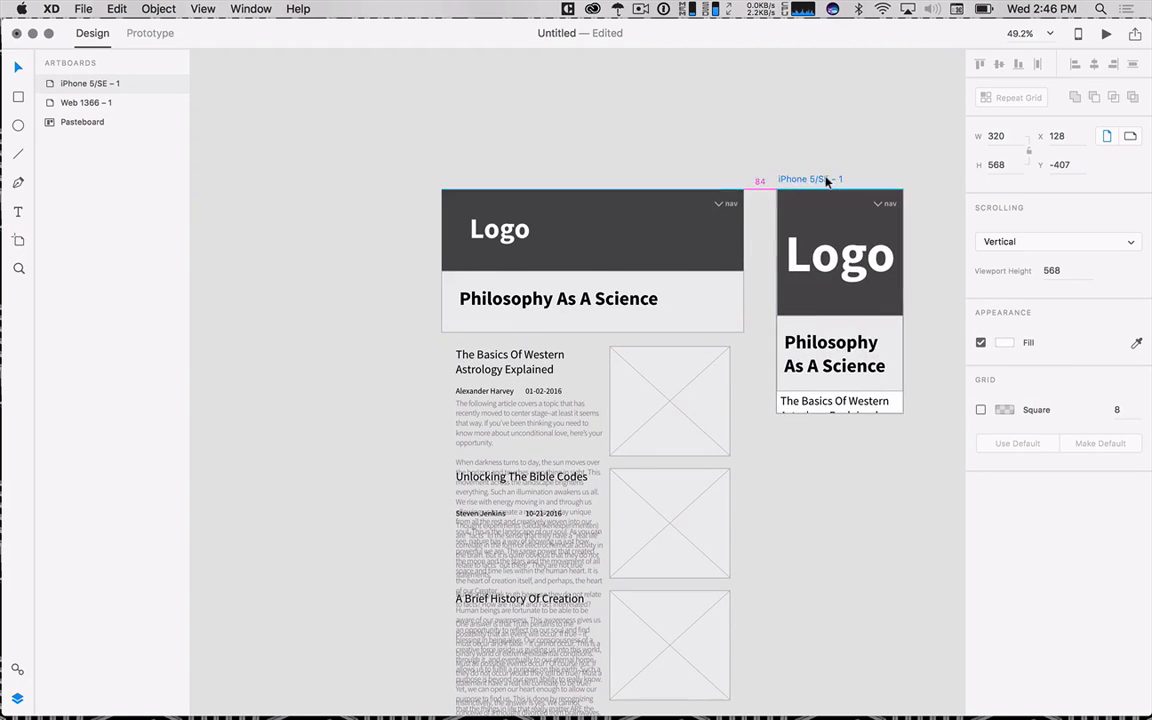
# - Move the Web 1366 artboard next to the iPhone 5/SE artboard, top-aligned with it at X 532, Y -407
pyautogui.moveTo(792, 461); pyautogui.dragTo(435, 426)
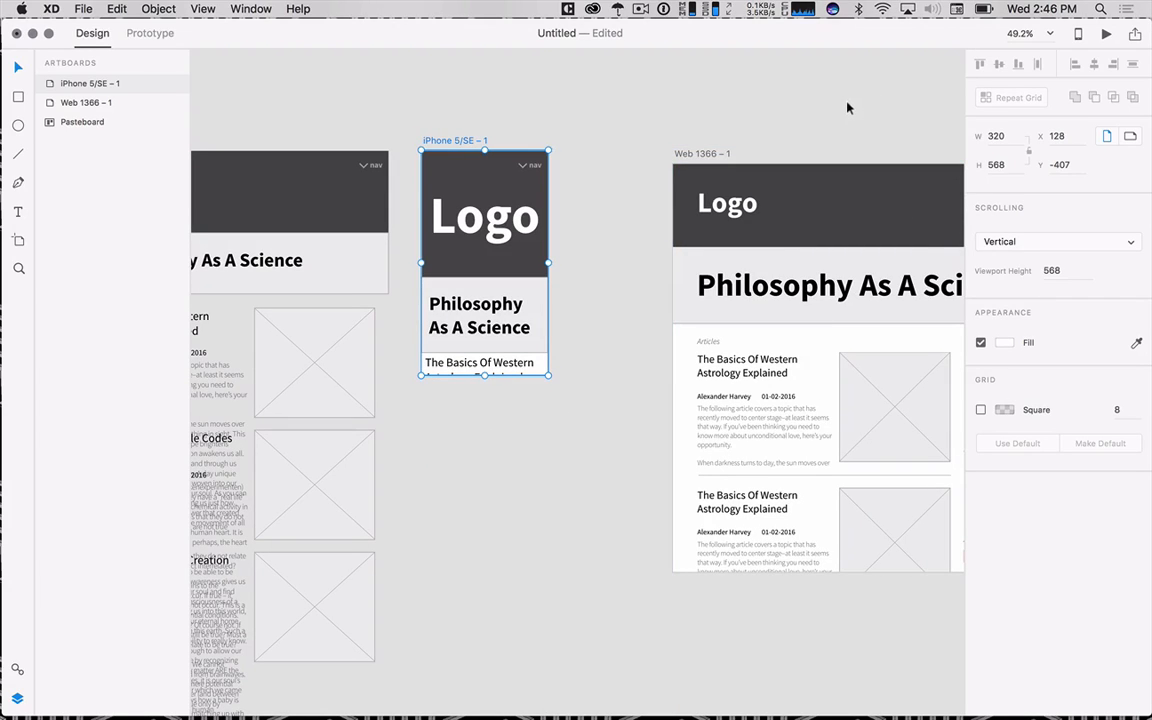
pyautogui.click(650, 153)
pyautogui.moveTo(680, 153); pyautogui.dragTo(612, 142)
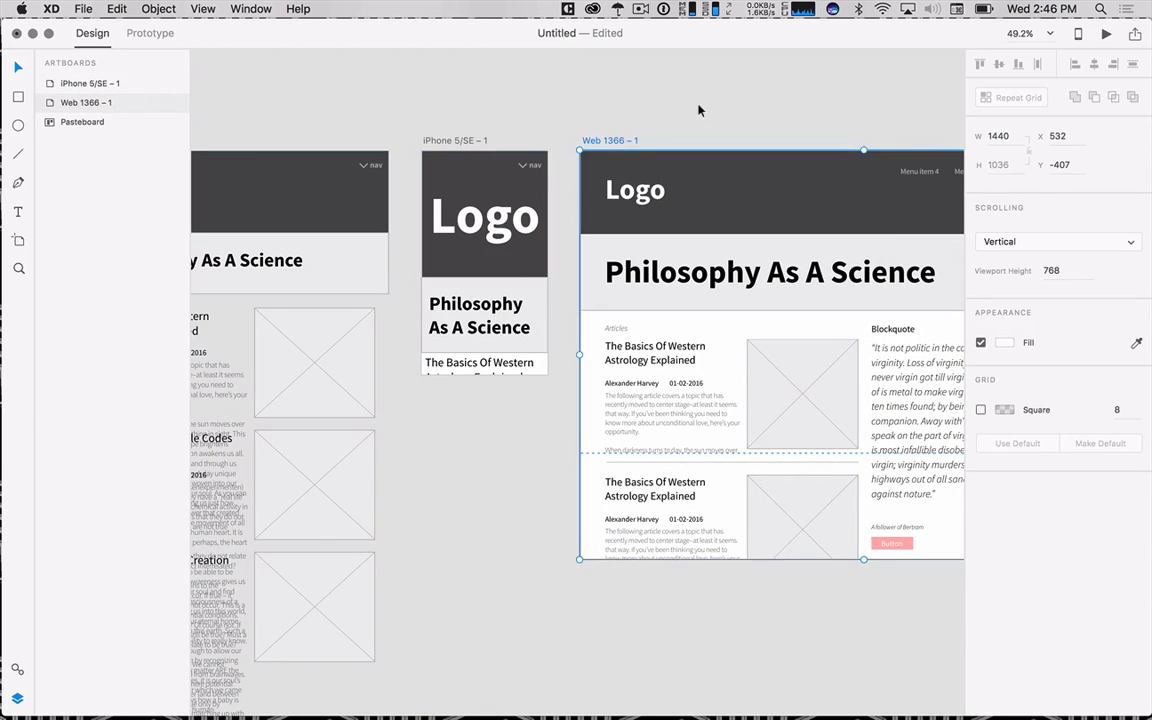
pyautogui.click(699, 108)
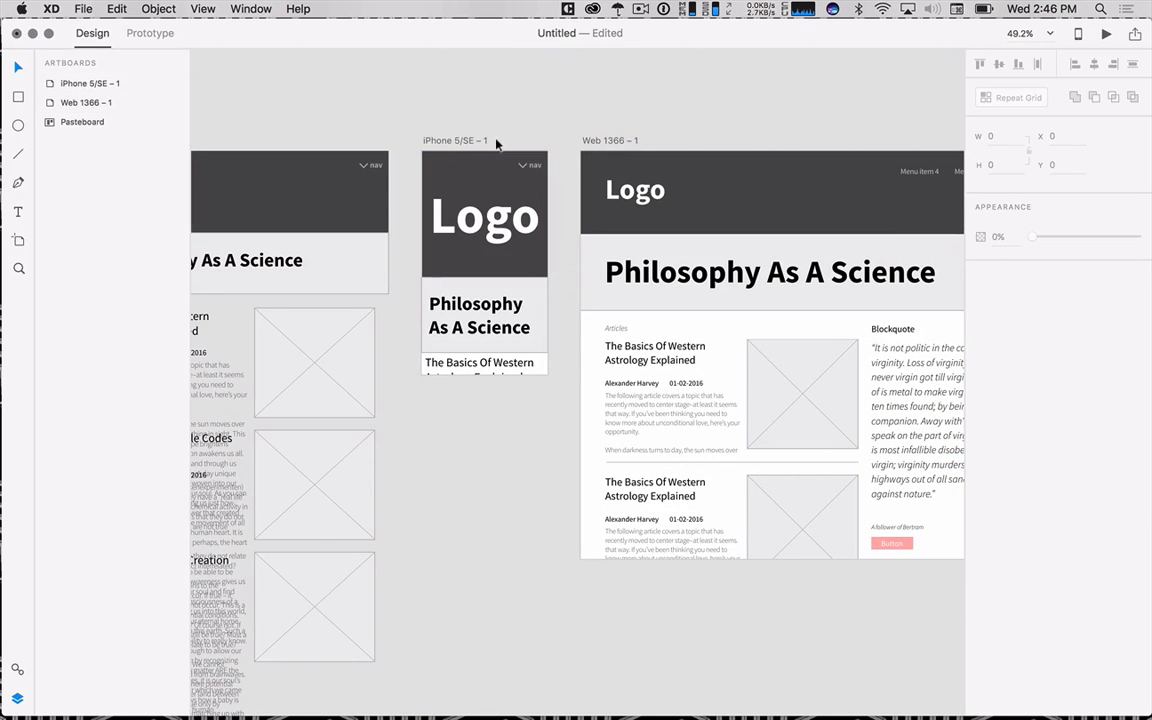
# - Preview the iPhone 5/SE artboard, reposition the preview window, and close it
pyautogui.click(465, 141)
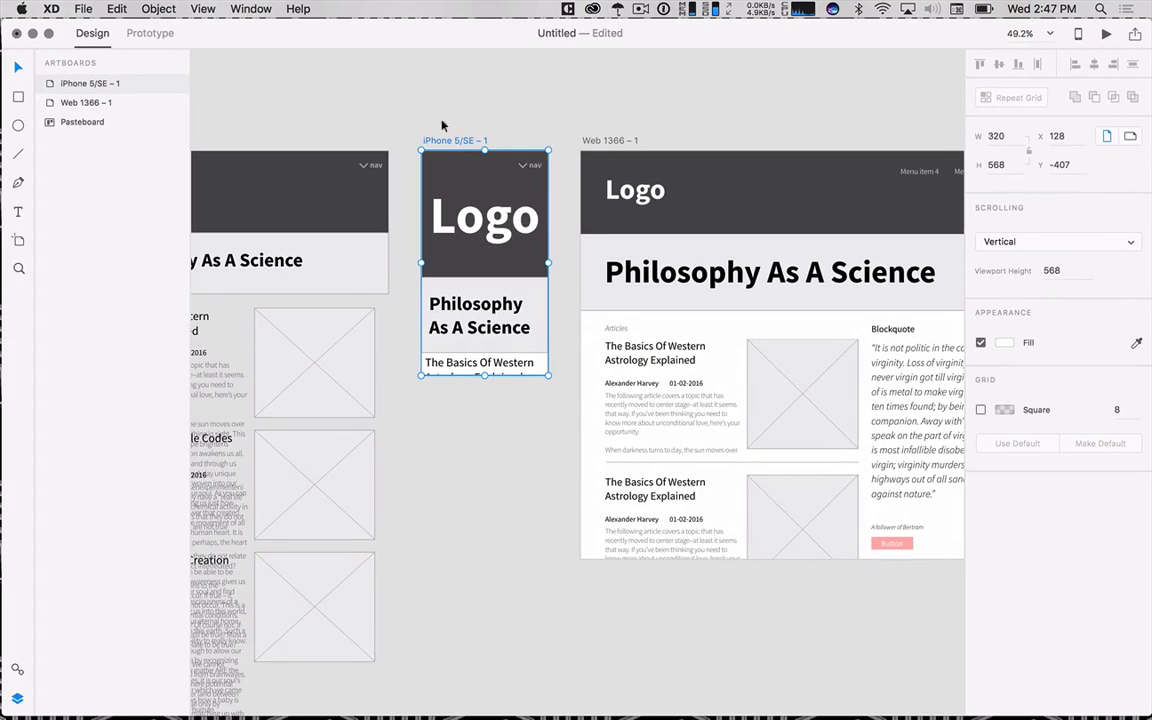
pyautogui.click(1106, 33)
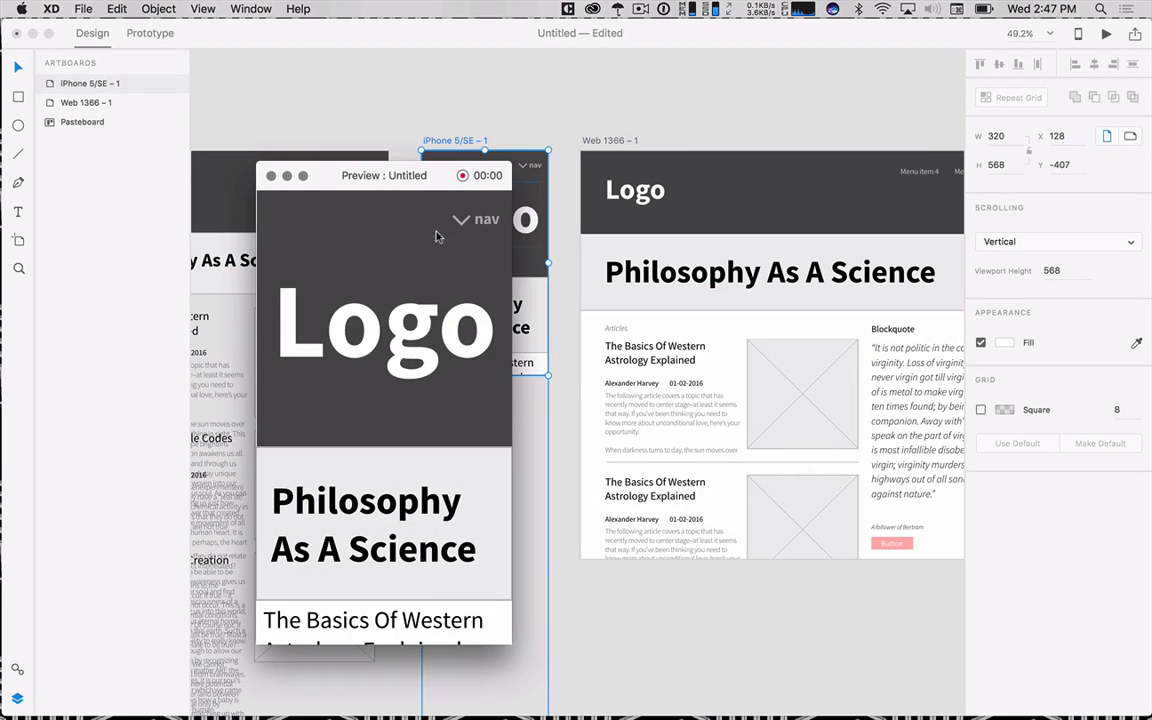
pyautogui.moveTo(398, 181); pyautogui.dragTo(439, 124)
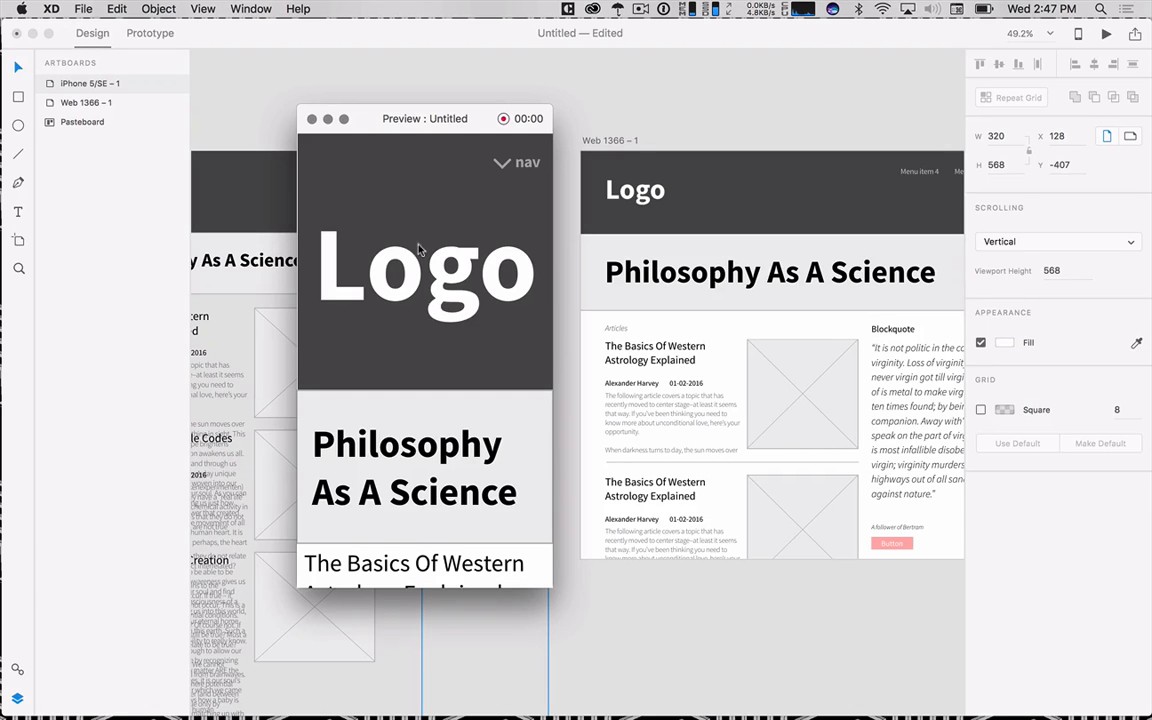
pyautogui.click(312, 118)
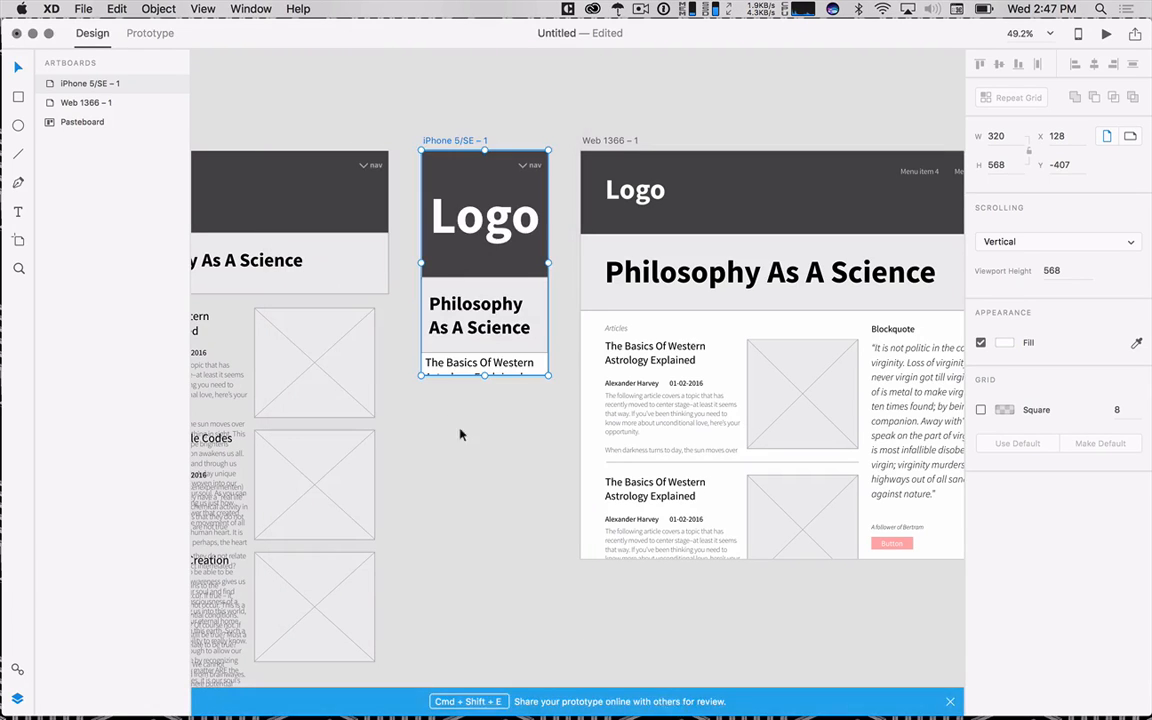
# - Review the iPhone 5/SE artboard's scrolling options and viewport height, keeping vertical scrolling, and check the mobile layout group inside it
pyautogui.click(470, 364)
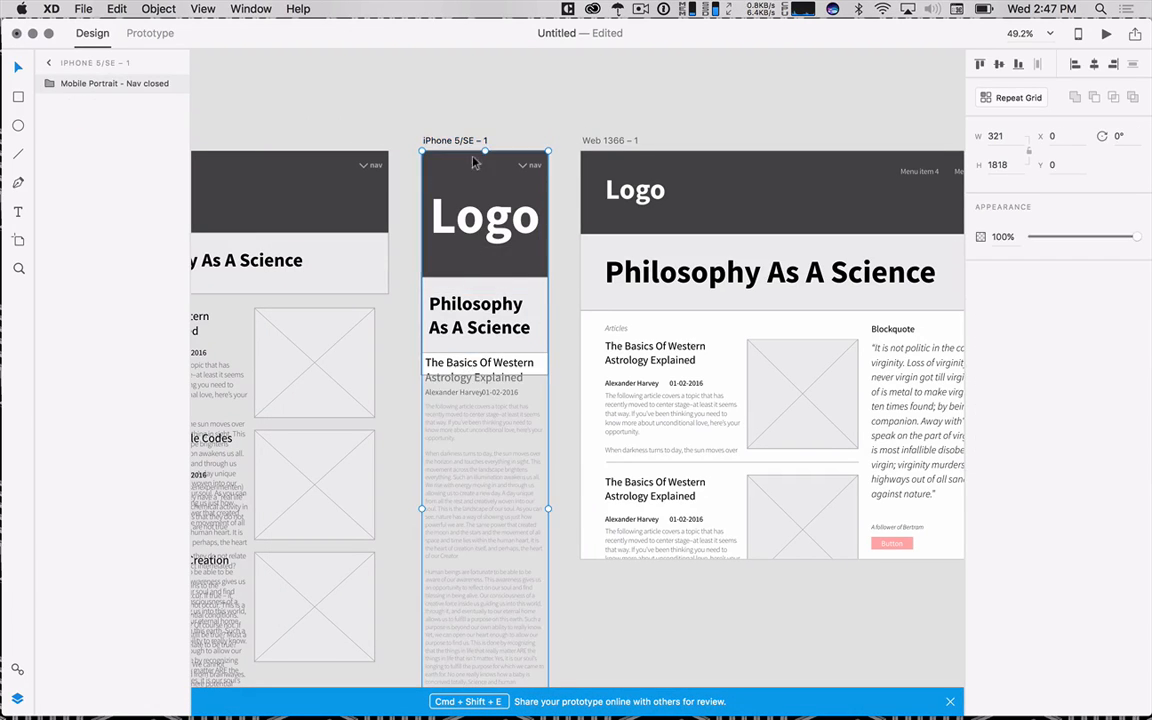
pyautogui.click(470, 141)
pyautogui.click(1035, 240)
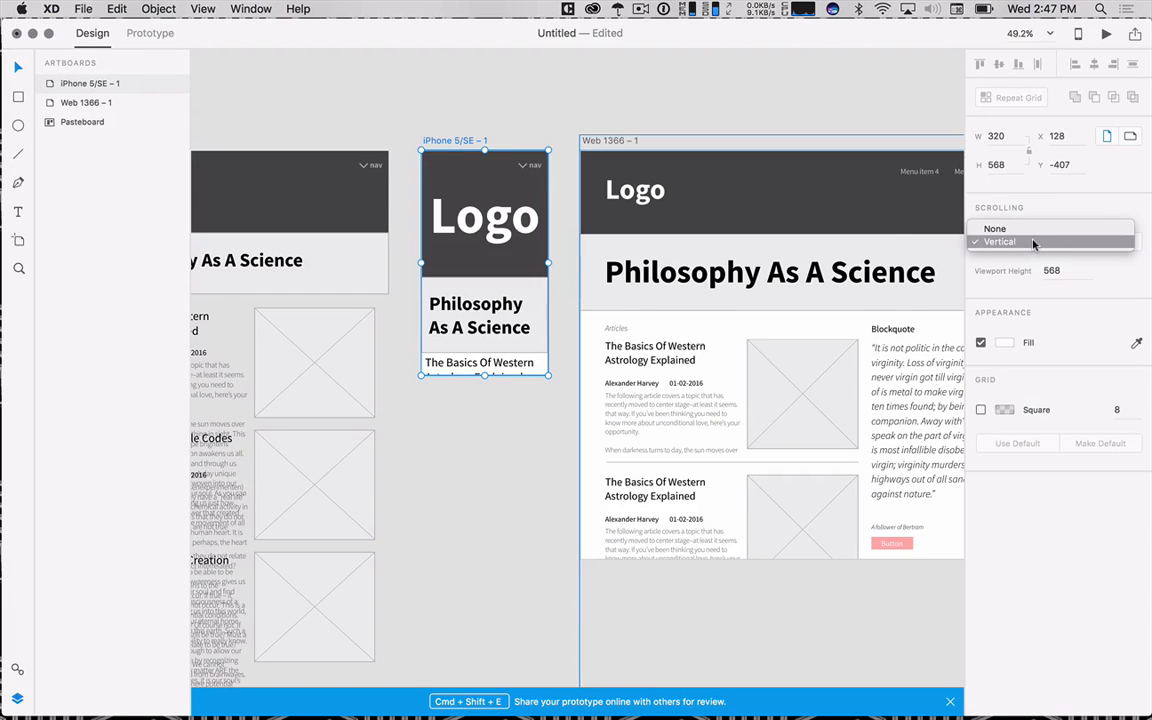
pyautogui.click(1035, 243)
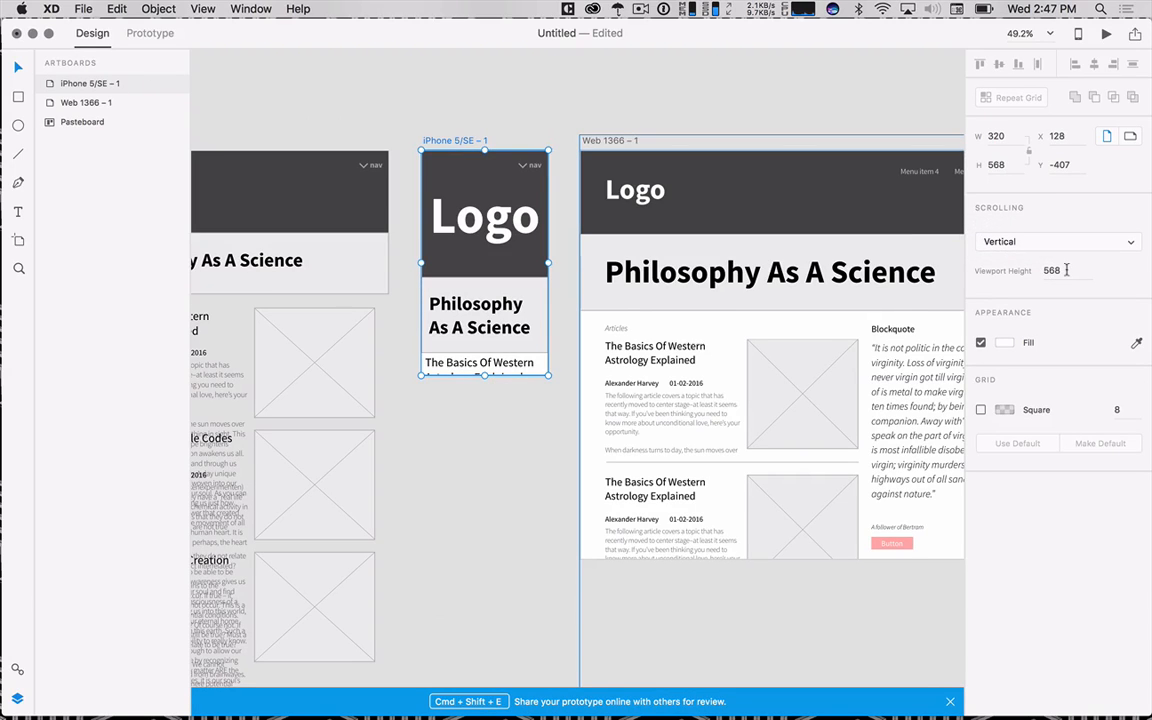
pyautogui.click(1066, 269)
pyautogui.click(486, 427)
pyautogui.click(480, 195)
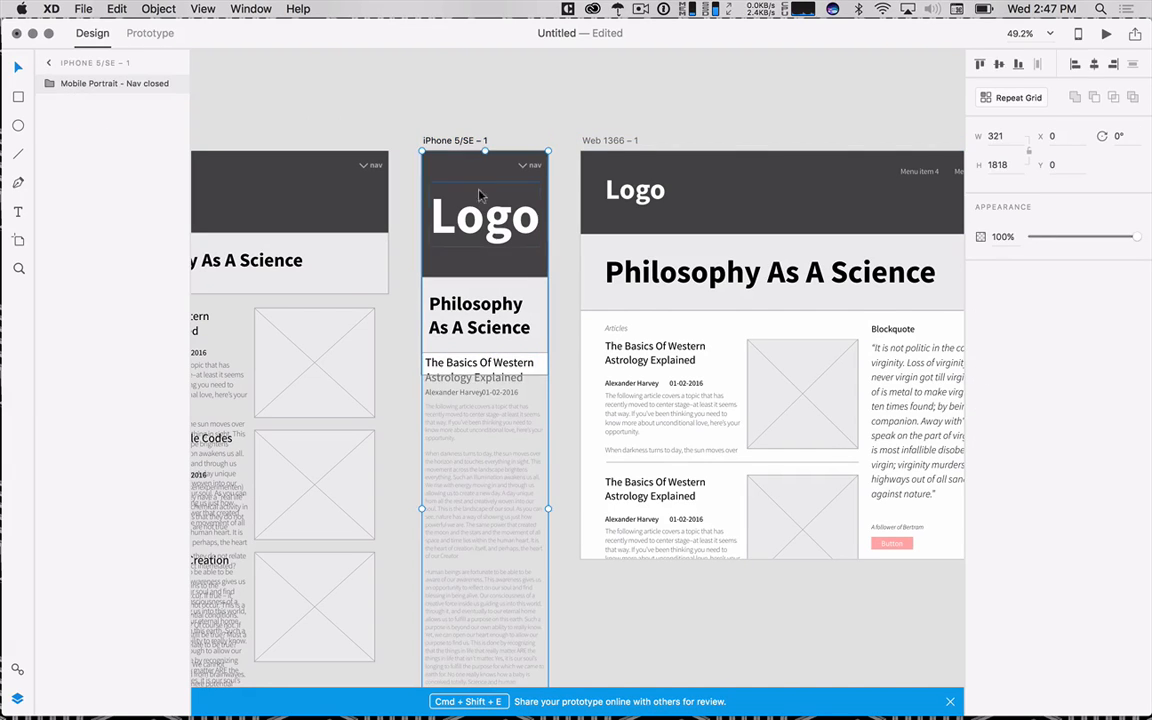
# - Extend the iPhone 5/SE artboard downward over the article text to a height of about 1772
pyautogui.click(463, 141)
pyautogui.moveTo(479, 380); pyautogui.dragTo(490, 685)
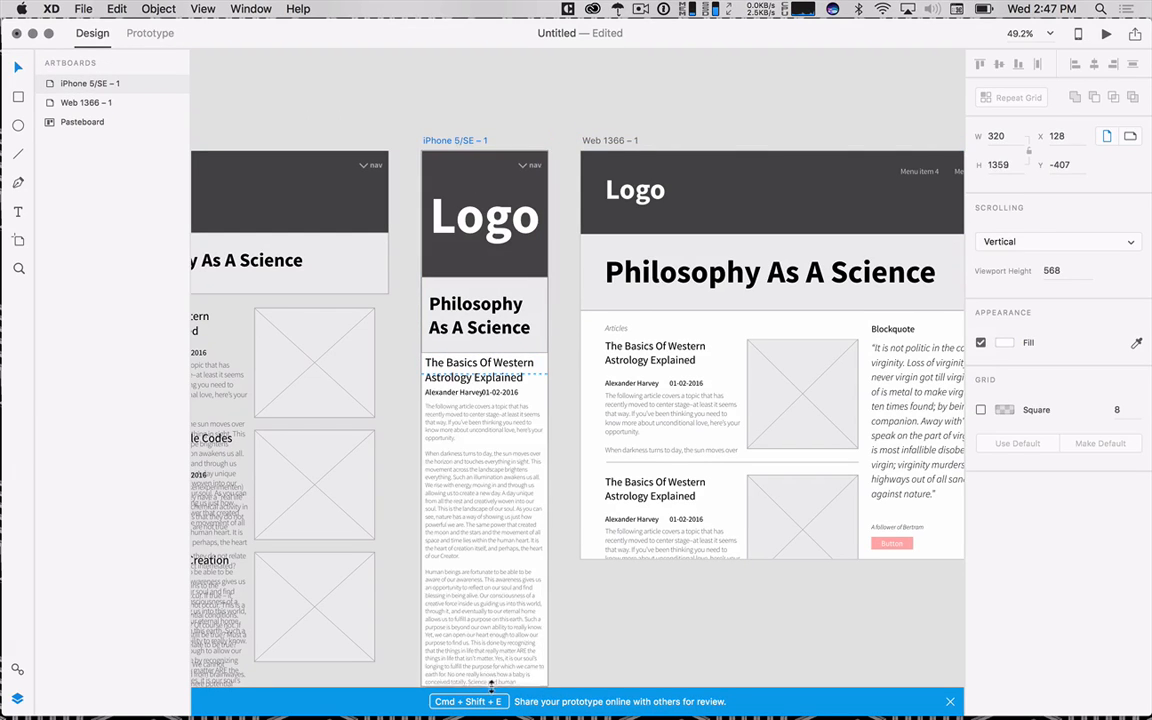
pyautogui.scroll(-5, 550, 560)
pyautogui.moveTo(484, 467); pyautogui.dragTo(493, 668)
pyautogui.scroll(2, 542, 442)
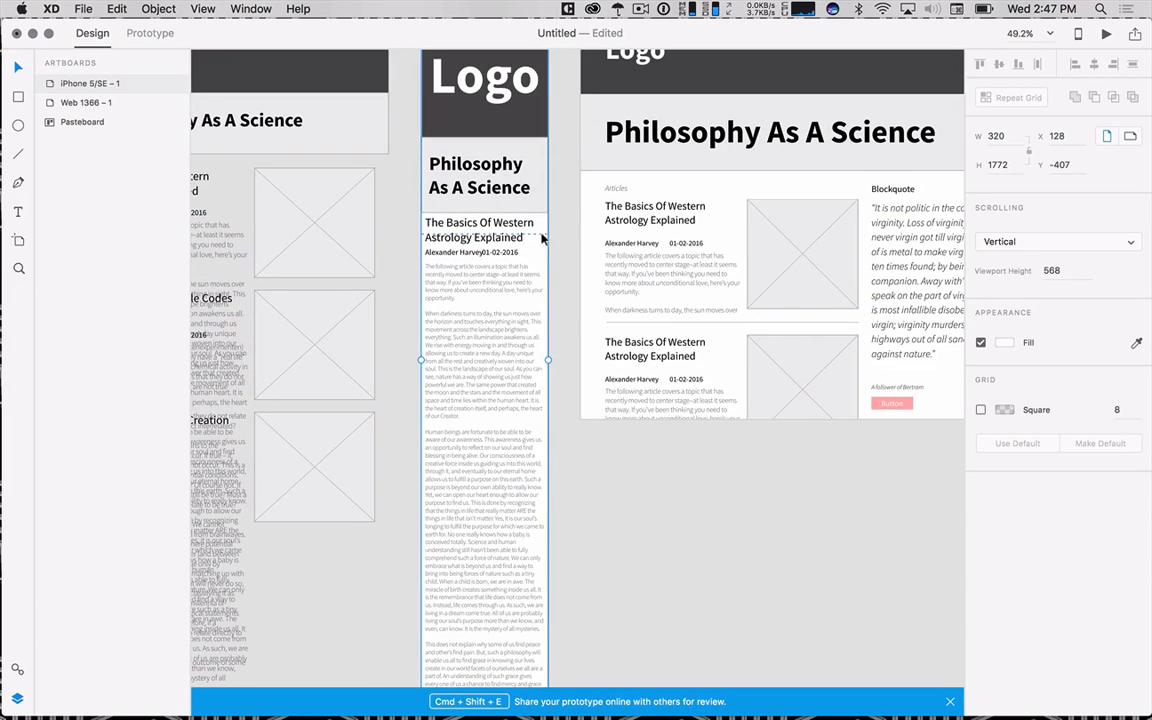
# - Preview the extended iPhone 5/SE artboard, scroll through the article and back to its start, and close the preview
pyautogui.press('super+Return')
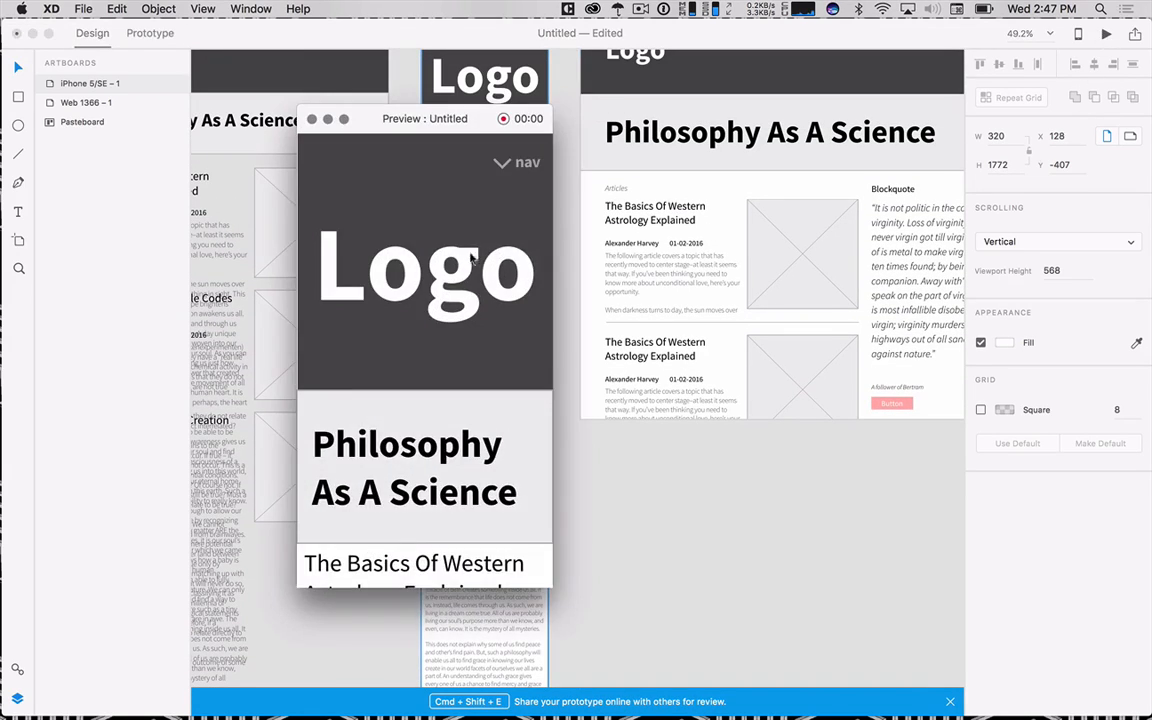
pyautogui.scroll(-10, 471, 480)
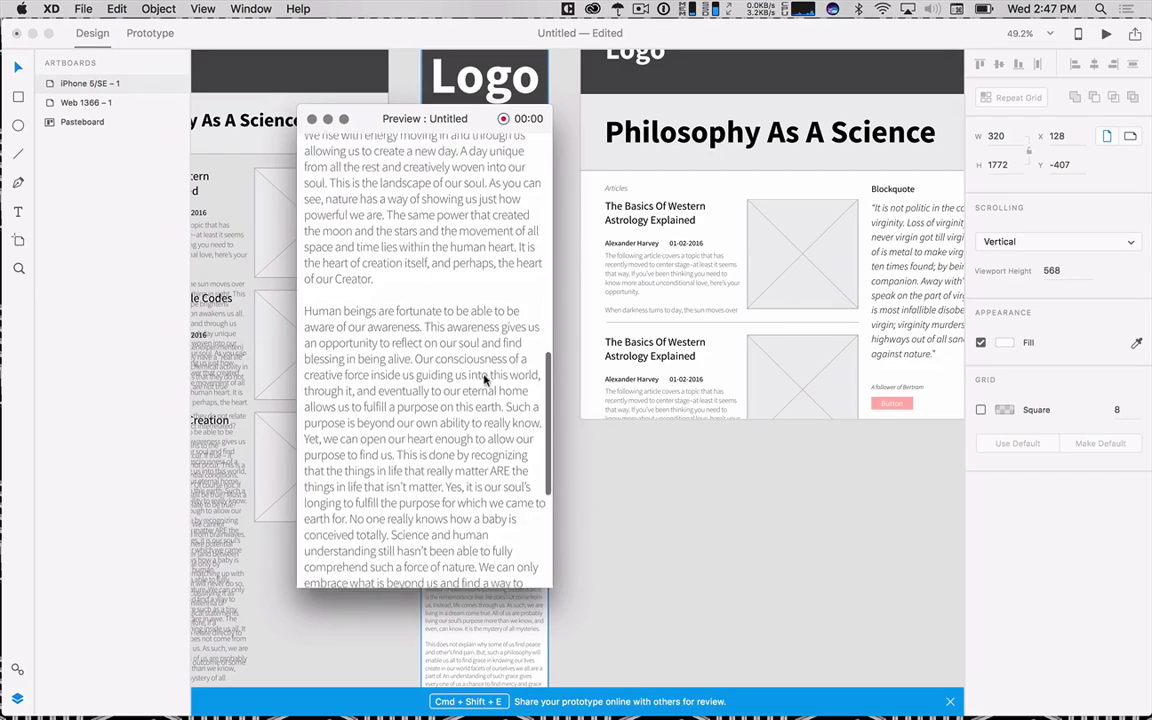
pyautogui.scroll(15, 446, 386)
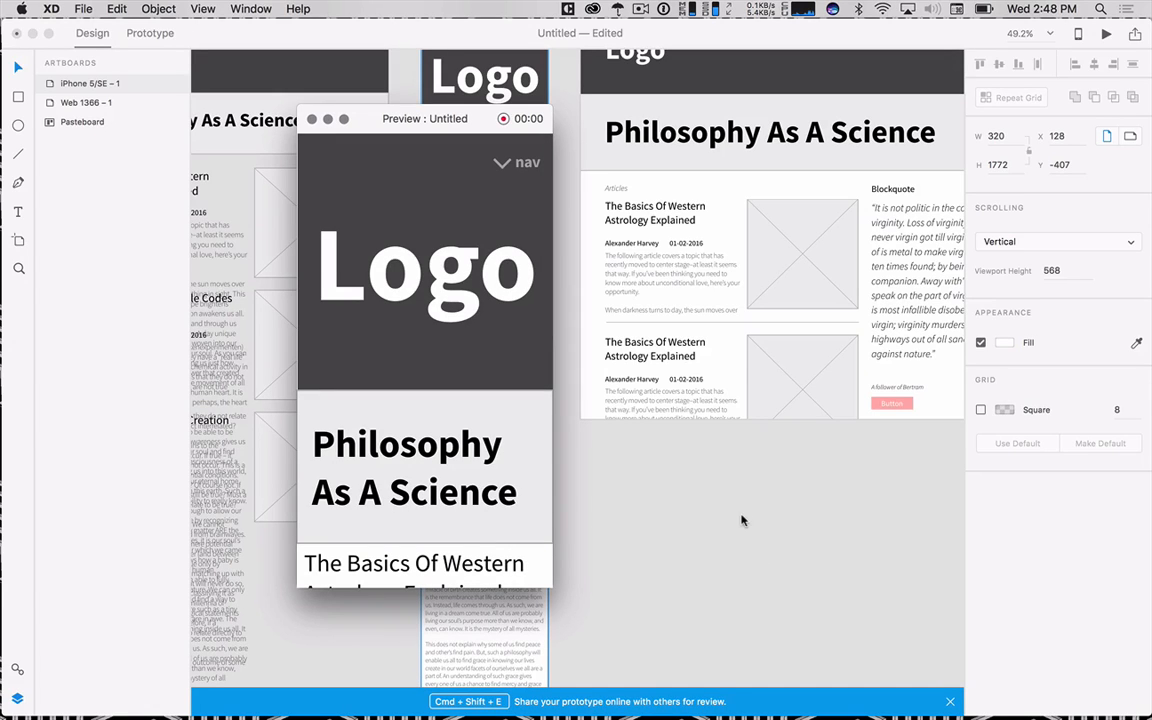
pyautogui.click(311, 118)
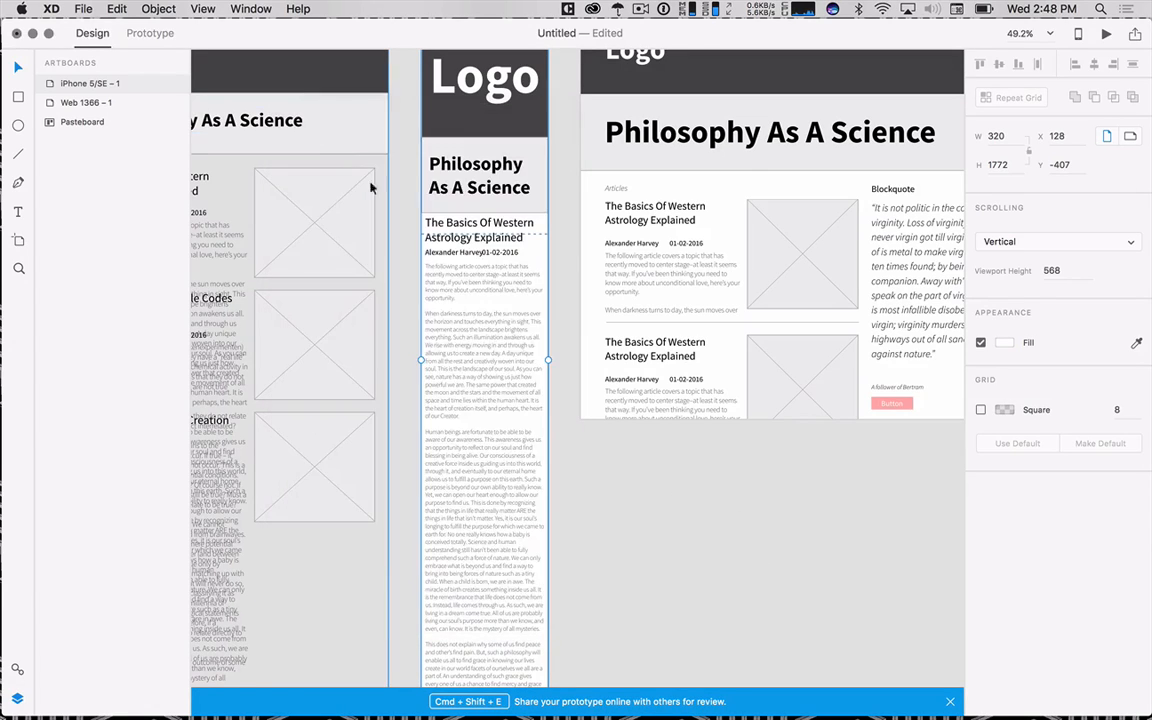
# - Delete the Tablet Portrait group from the pasteboard and duplicate the mobile layout group into the empty space at X -309, Y -407
pyautogui.scroll(3, 370, 188)
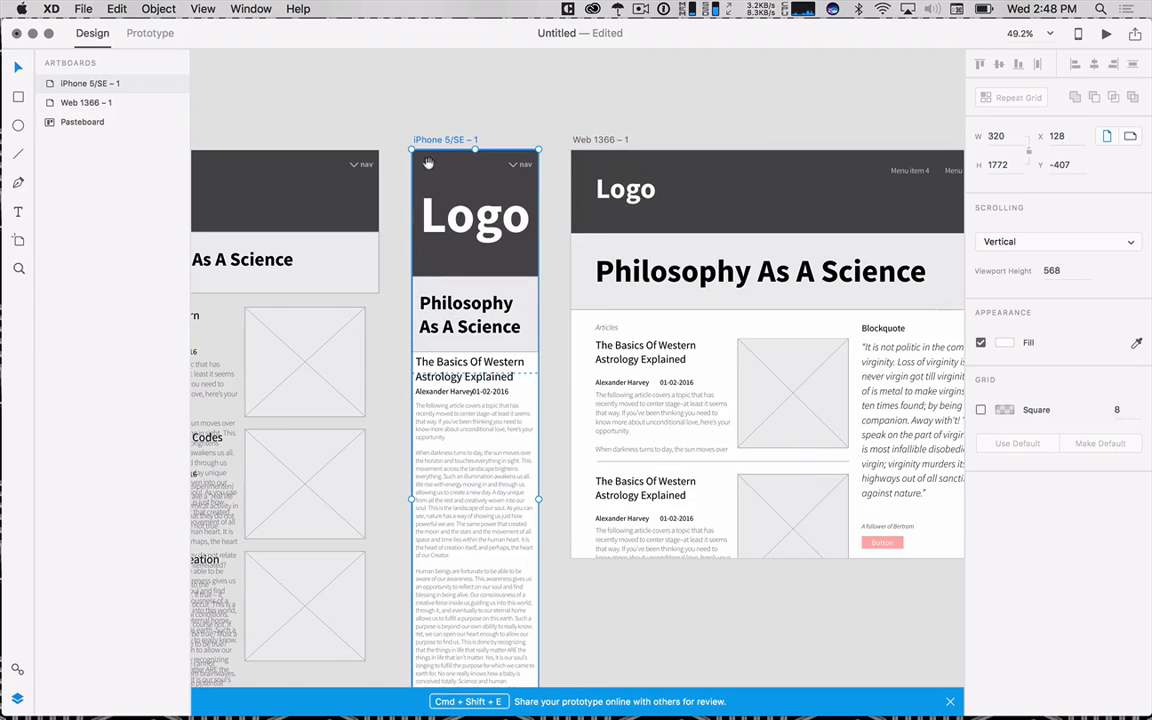
pyautogui.moveTo(428, 163); pyautogui.dragTo(655, 146)
pyautogui.click(494, 157)
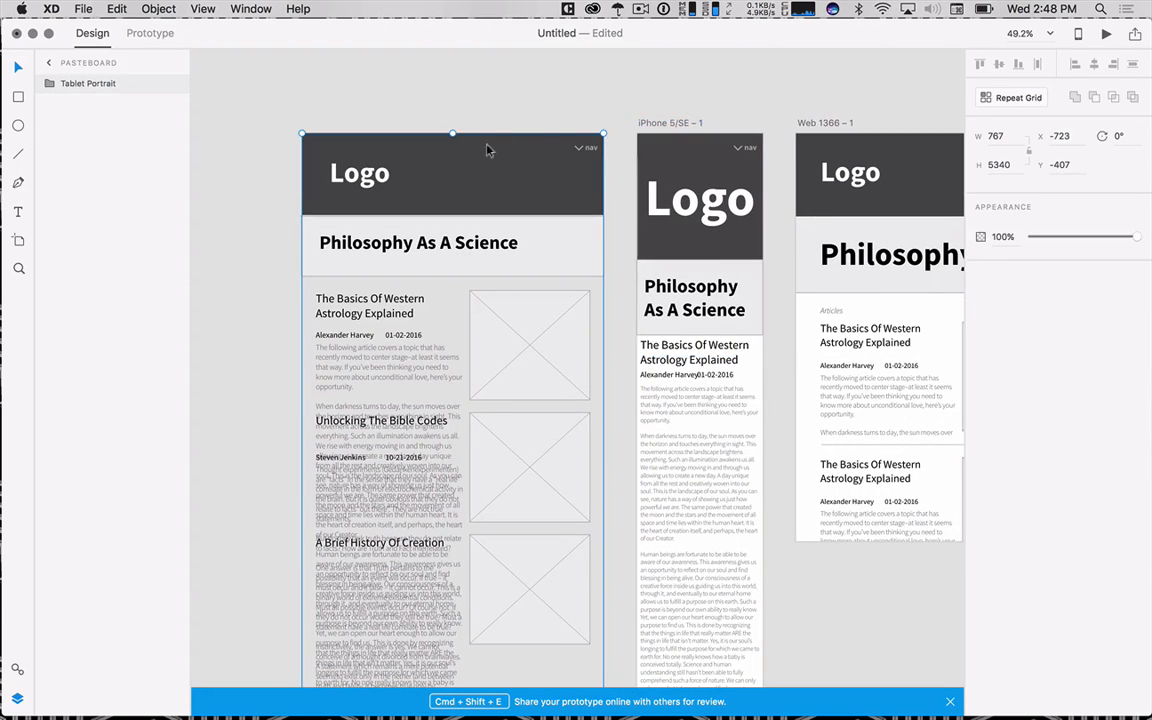
pyautogui.press('Delete')
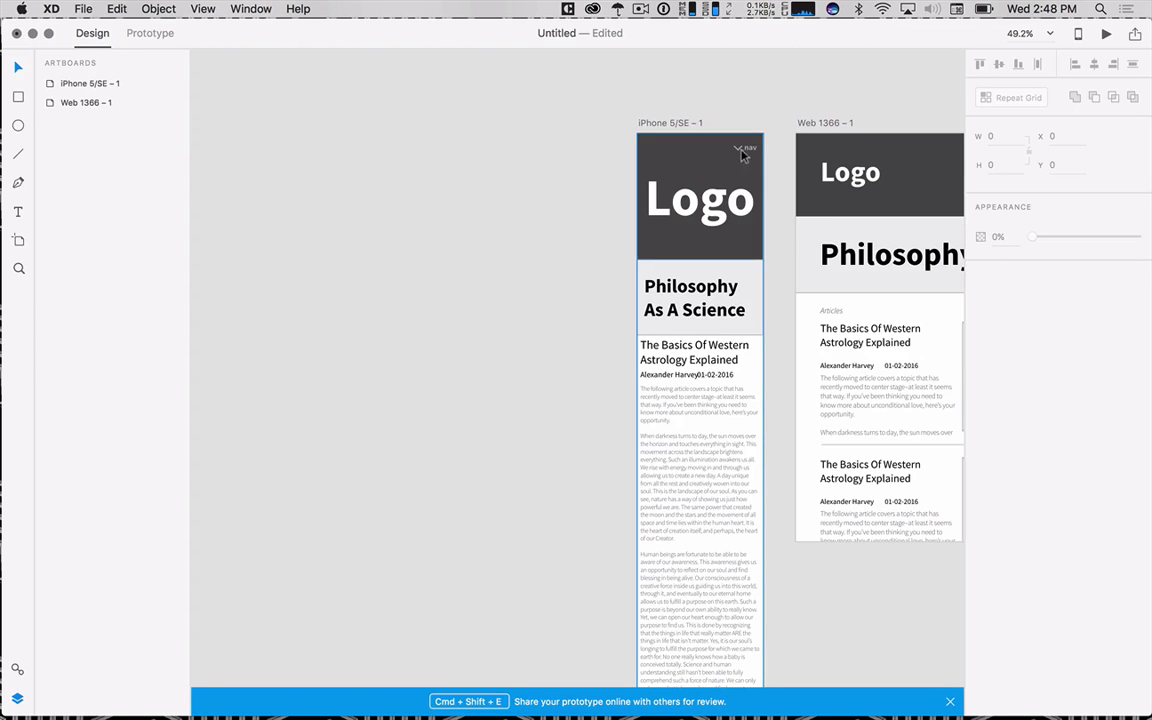
pyautogui.moveTo(705, 152); pyautogui.dragTo(542, 152)
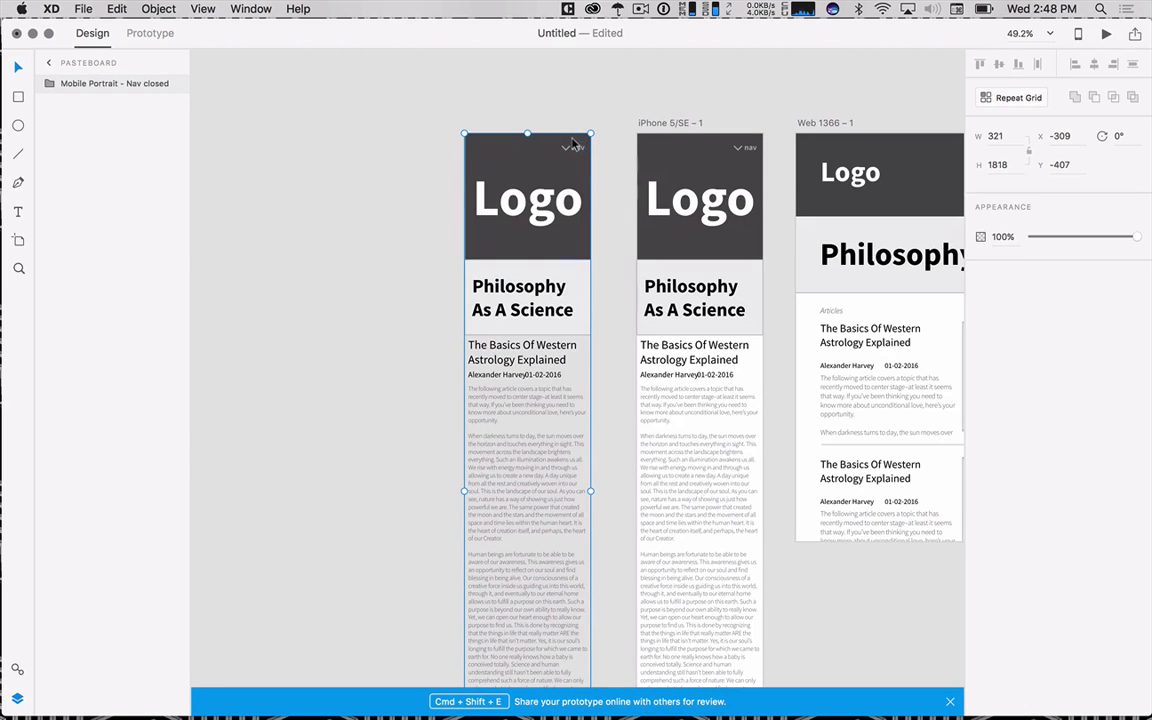
pyautogui.click(663, 120)
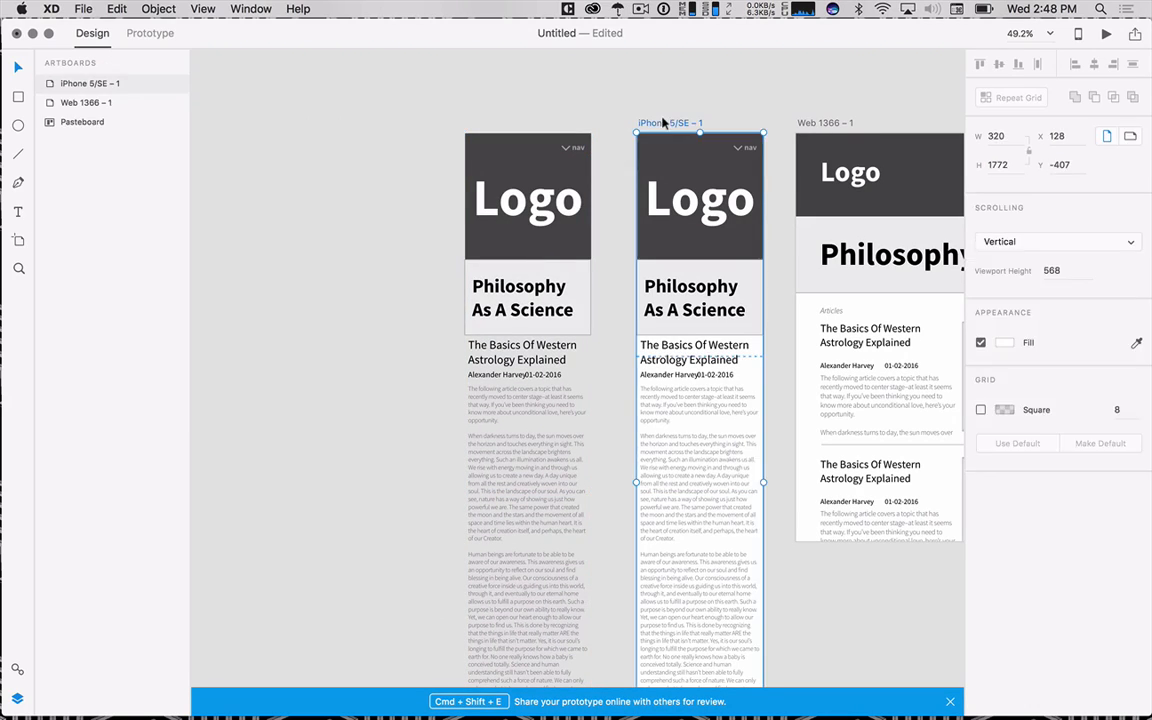
pyautogui.press('super+d')
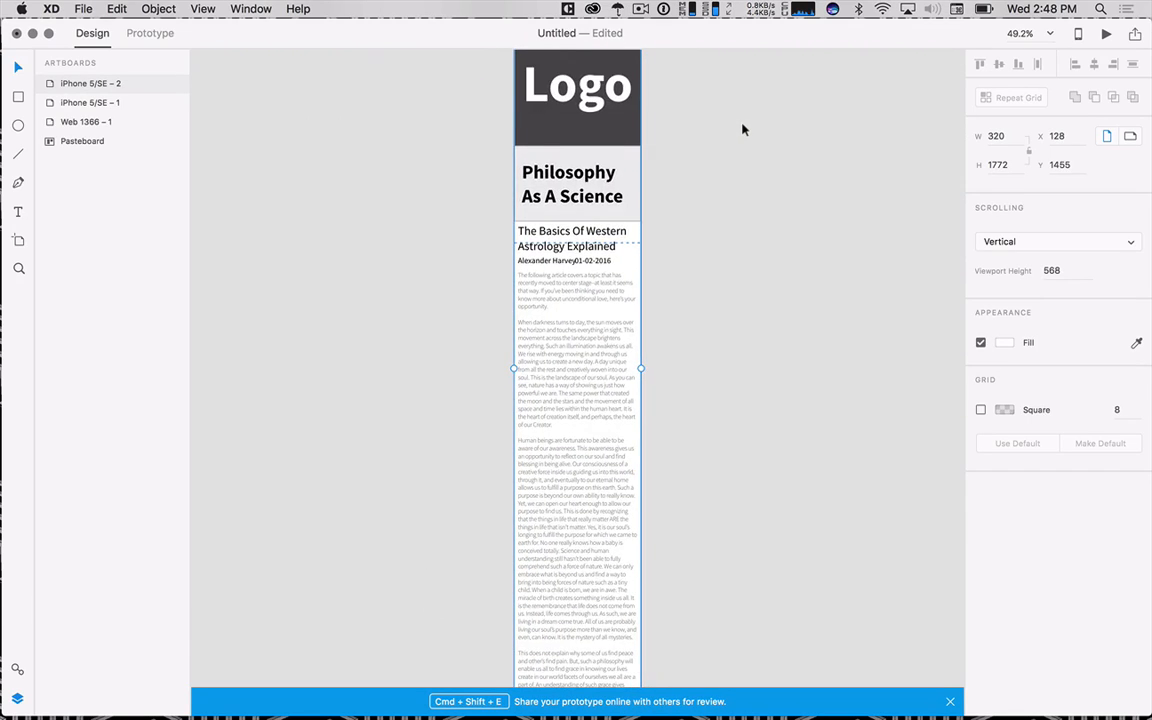
pyautogui.scroll(-10, 743, 130)
pyautogui.moveTo(778, 133); pyautogui.dragTo(708, 445)
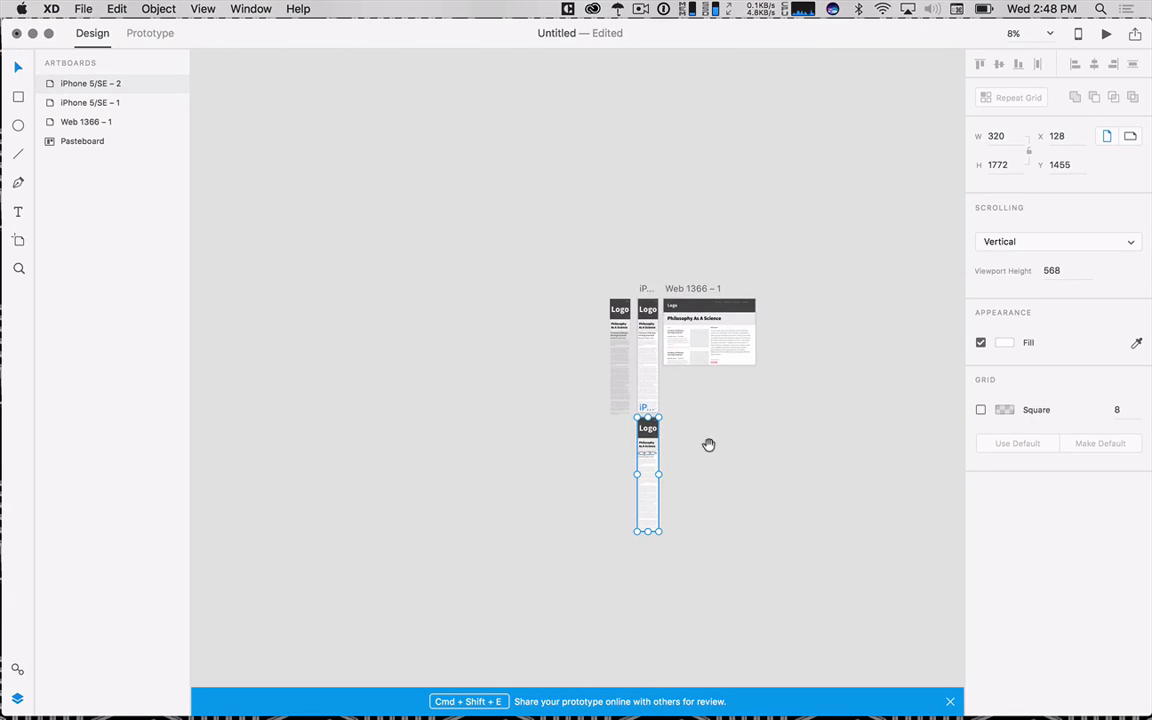
pyautogui.press('Delete')
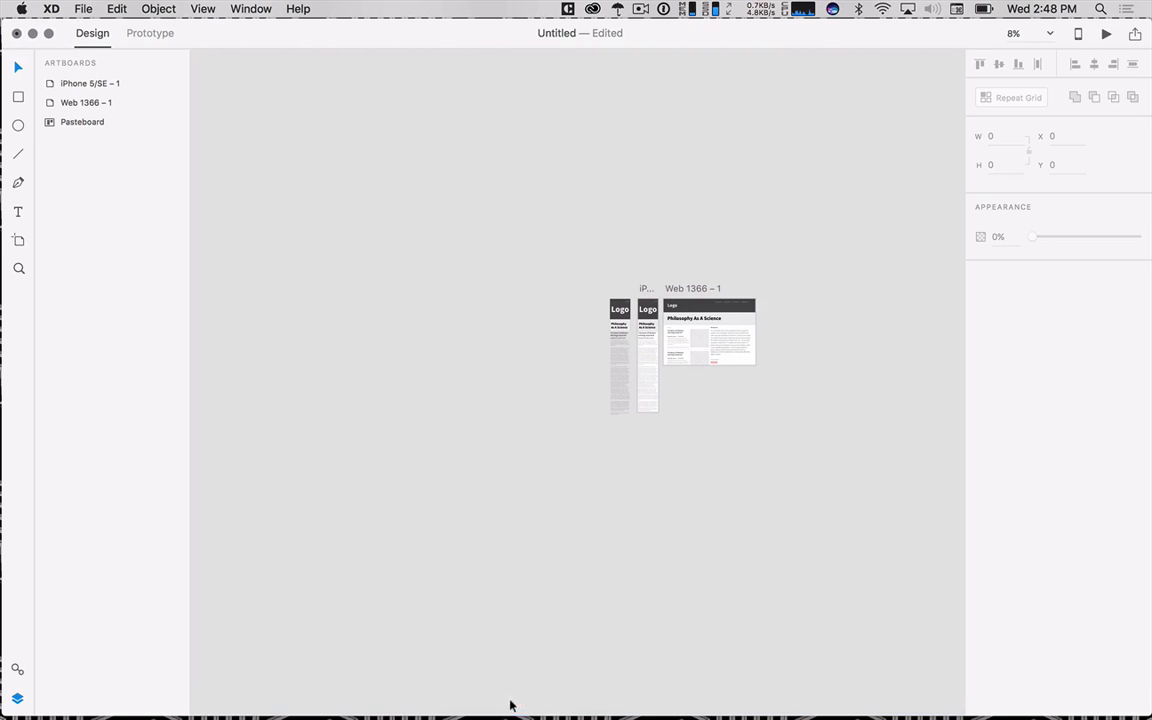
# - Open the pasteboard copy of Mobile Portrait - Nav closed and expand its nested group to list the child layers
pyautogui.scroll(5, 634, 288)
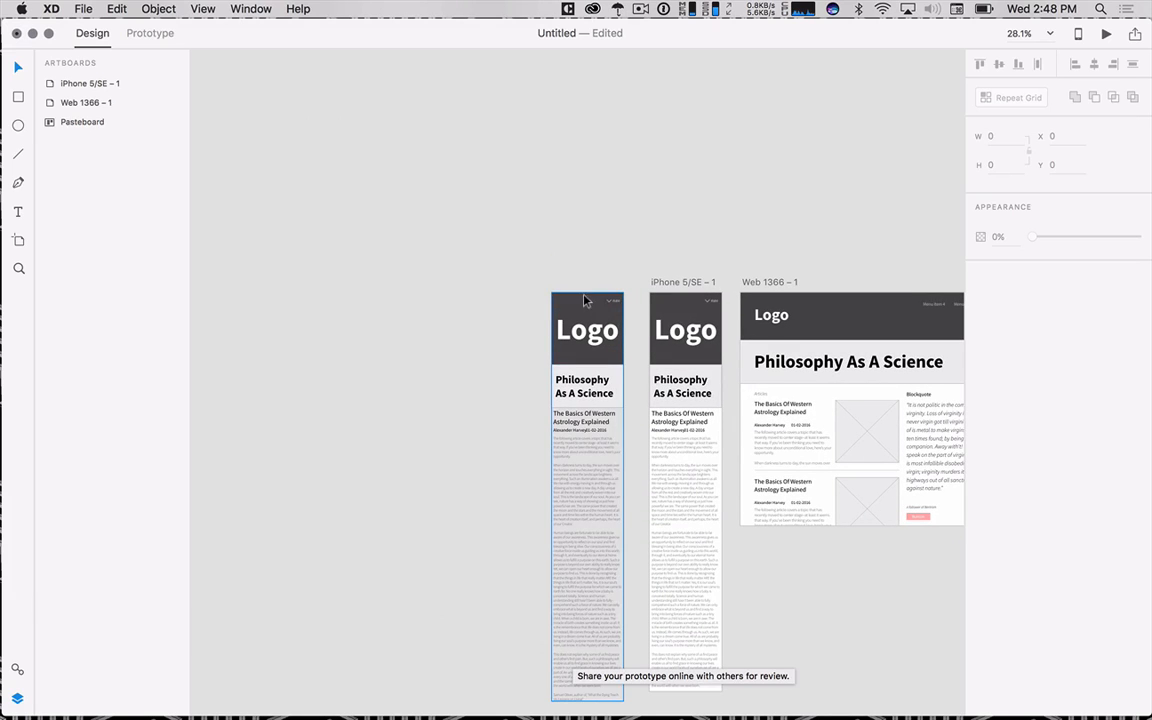
pyautogui.click(589, 308)
pyautogui.scroll(3, 598, 320)
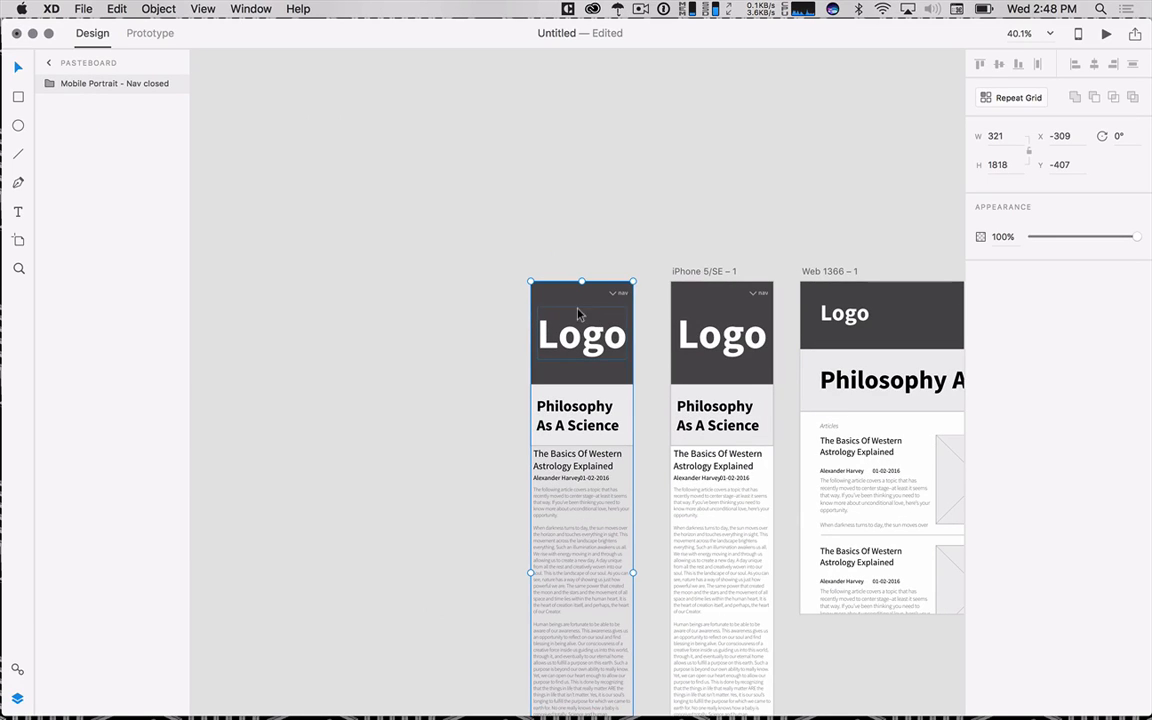
pyautogui.doubleClick(579, 298)
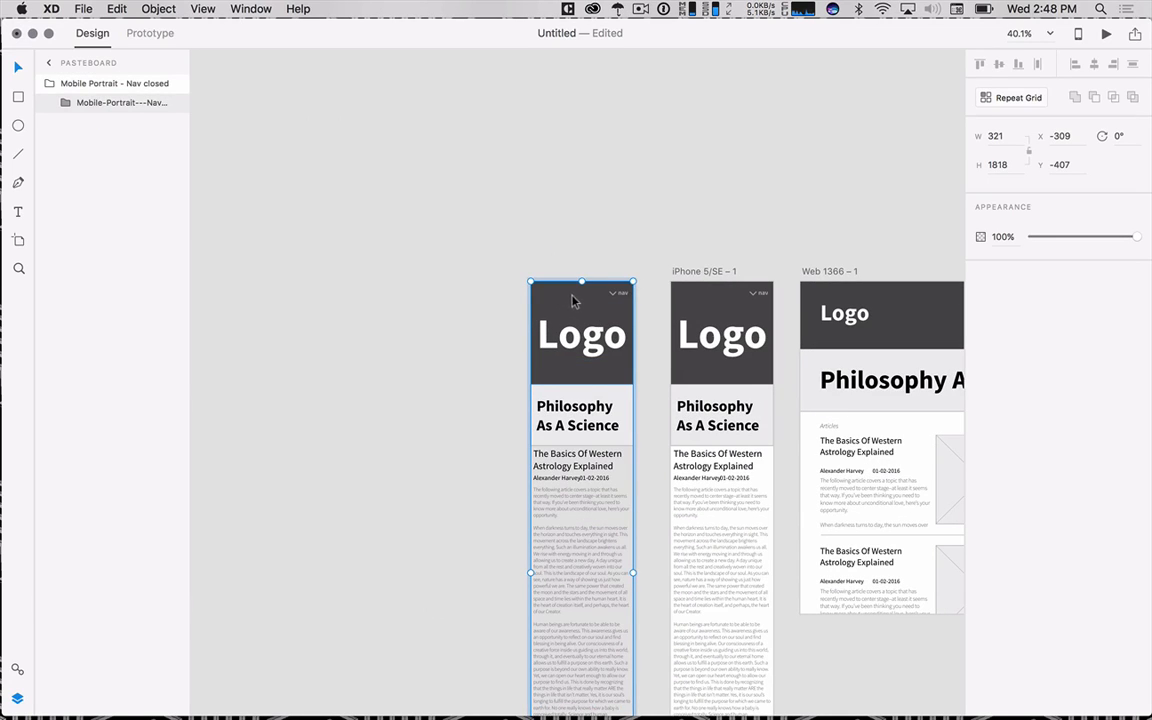
pyautogui.moveTo(578, 299)
pyautogui.mouseDown()
pyautogui.moveTo(579, 322)
pyautogui.moveTo(576, 300)
pyautogui.mouseUp()
pyautogui.press('super+z')
pyautogui.doubleClick(89, 103)
pyautogui.click(62, 106)
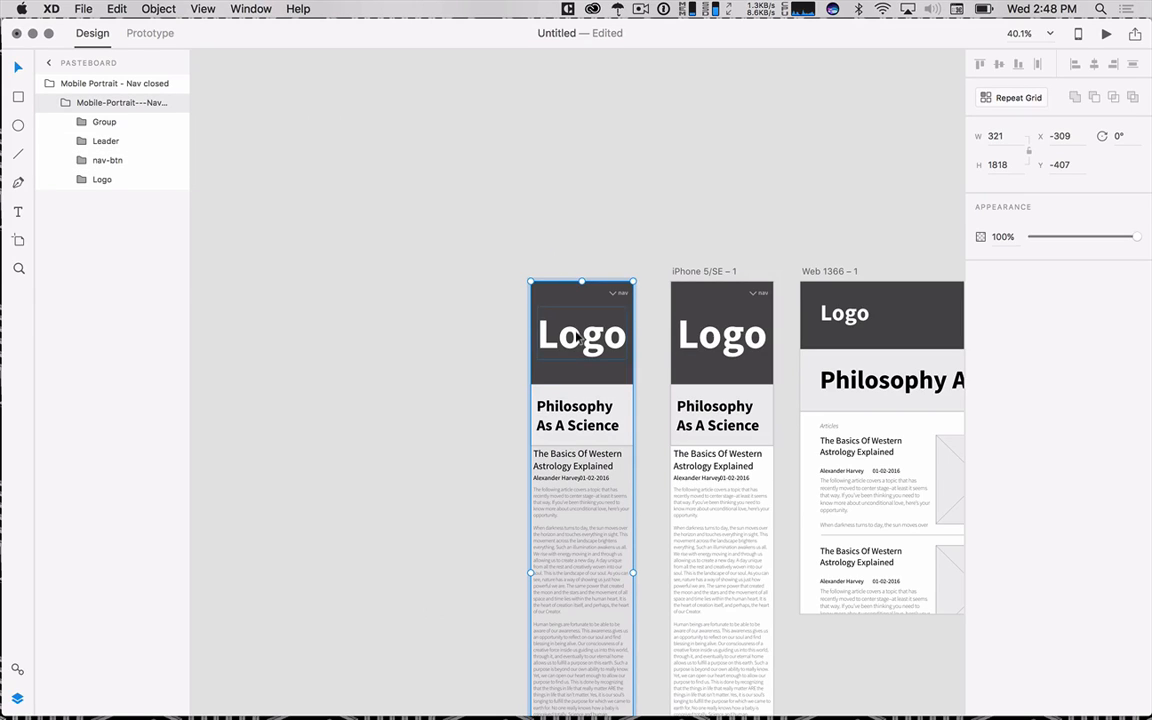
# - Identify the unnamed Group layer holding the article content and rename it Text
pyautogui.click(100, 125)
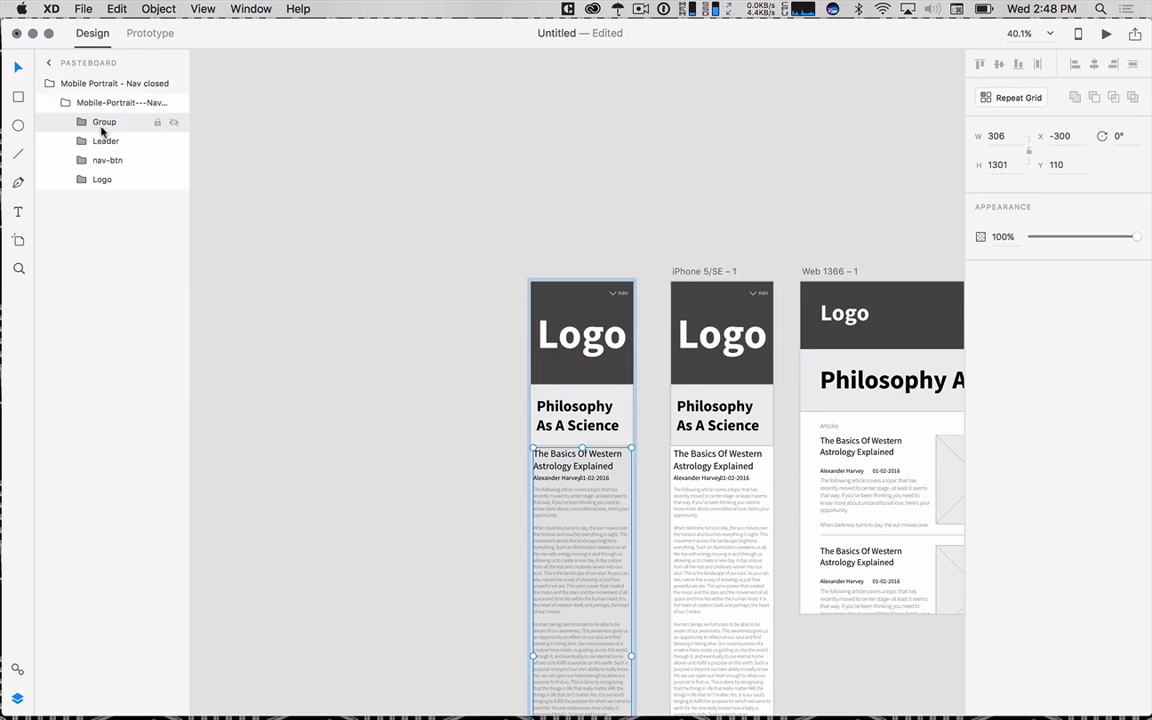
pyautogui.click(175, 122)
pyautogui.click(175, 122)
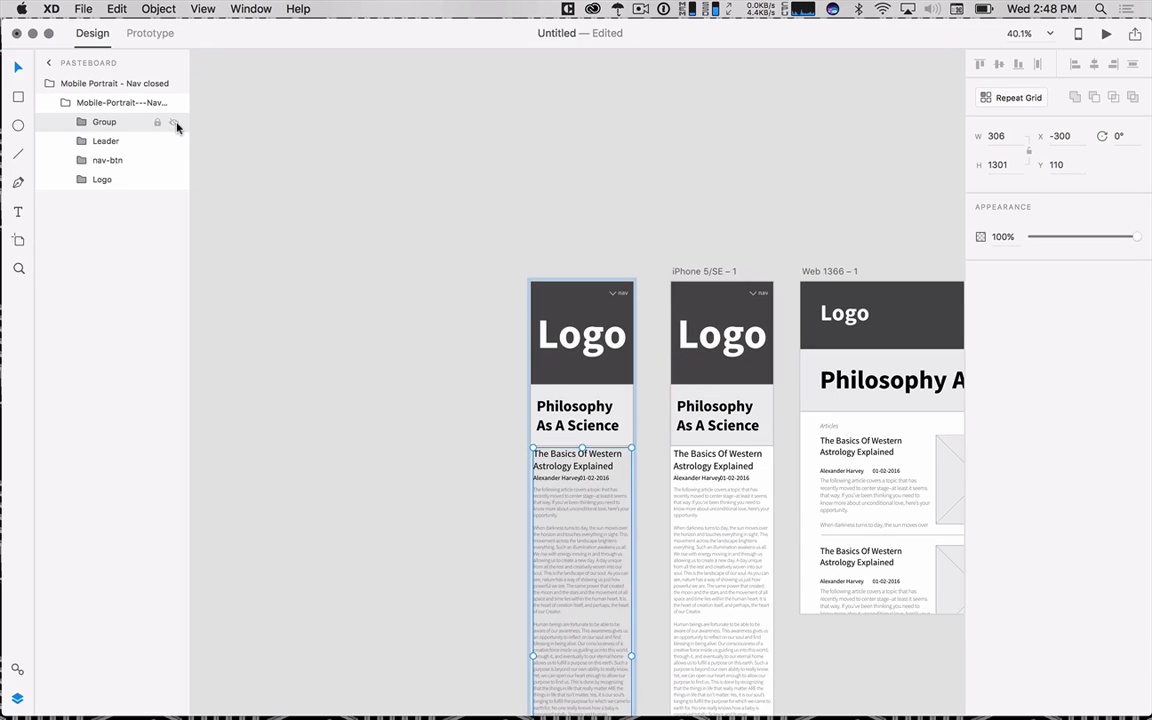
pyautogui.doubleClick(102, 122)
pyautogui.write('Text')
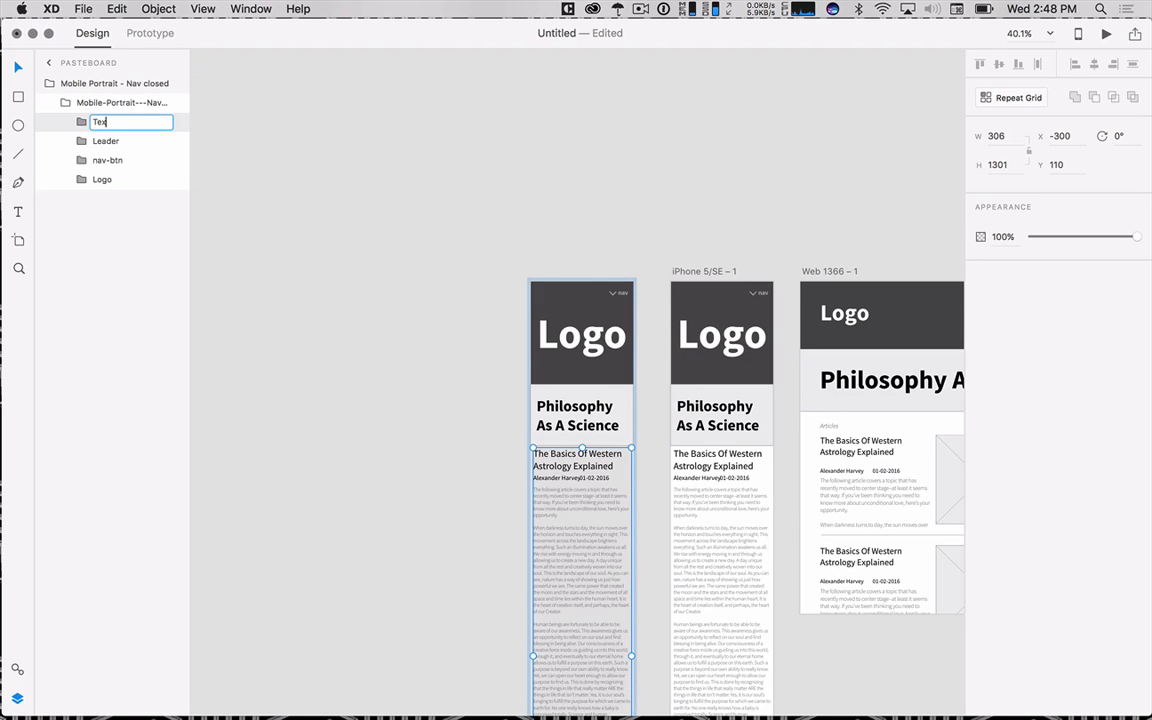
pyautogui.press('Return')
# - Check which parts of the mobile layout the Leader, nav-btn and Logo groups contain
pyautogui.click(103, 142)
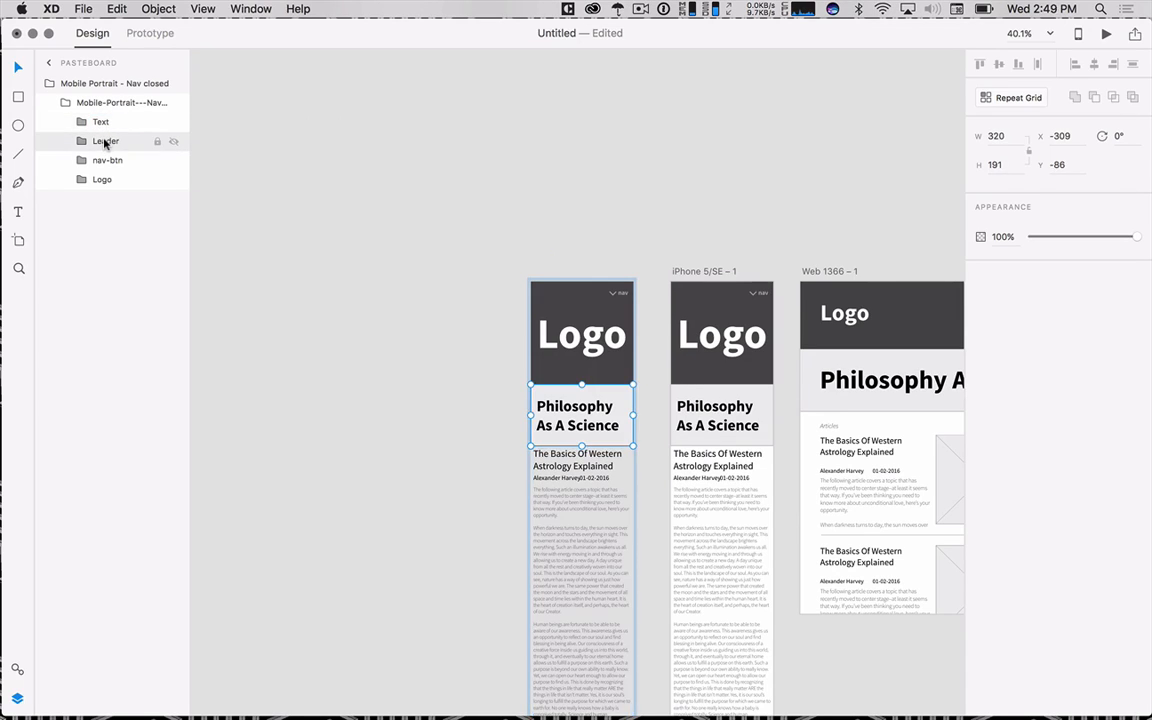
pyautogui.click(107, 161)
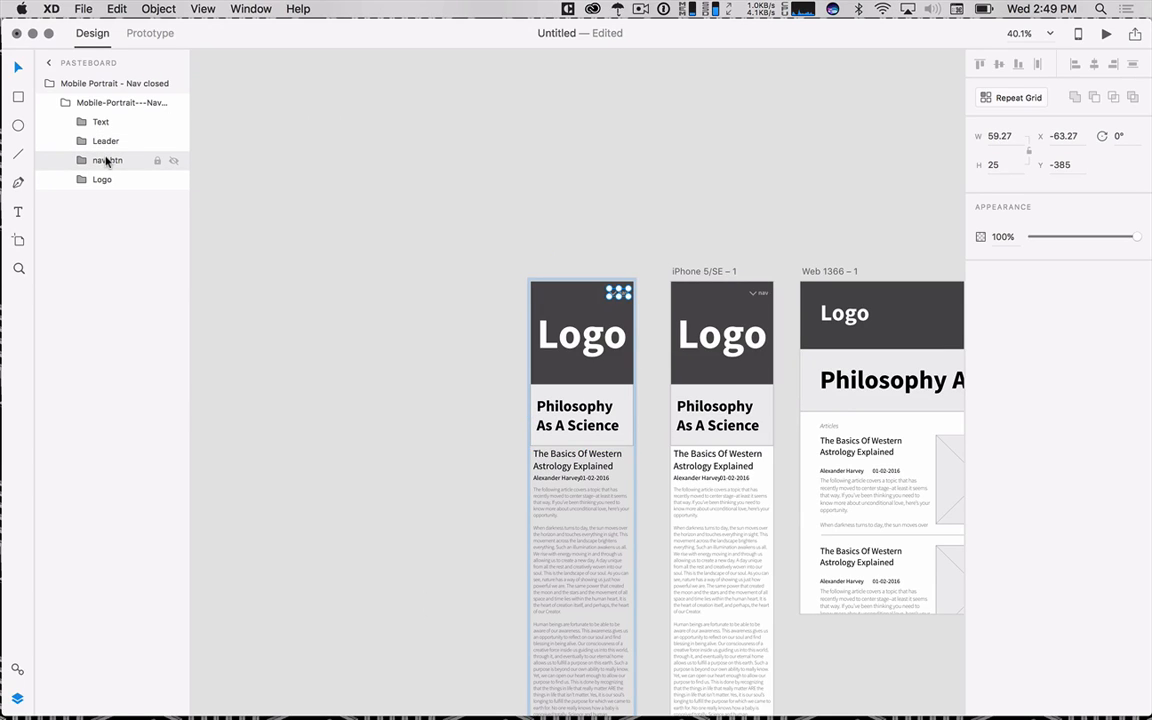
pyautogui.click(102, 180)
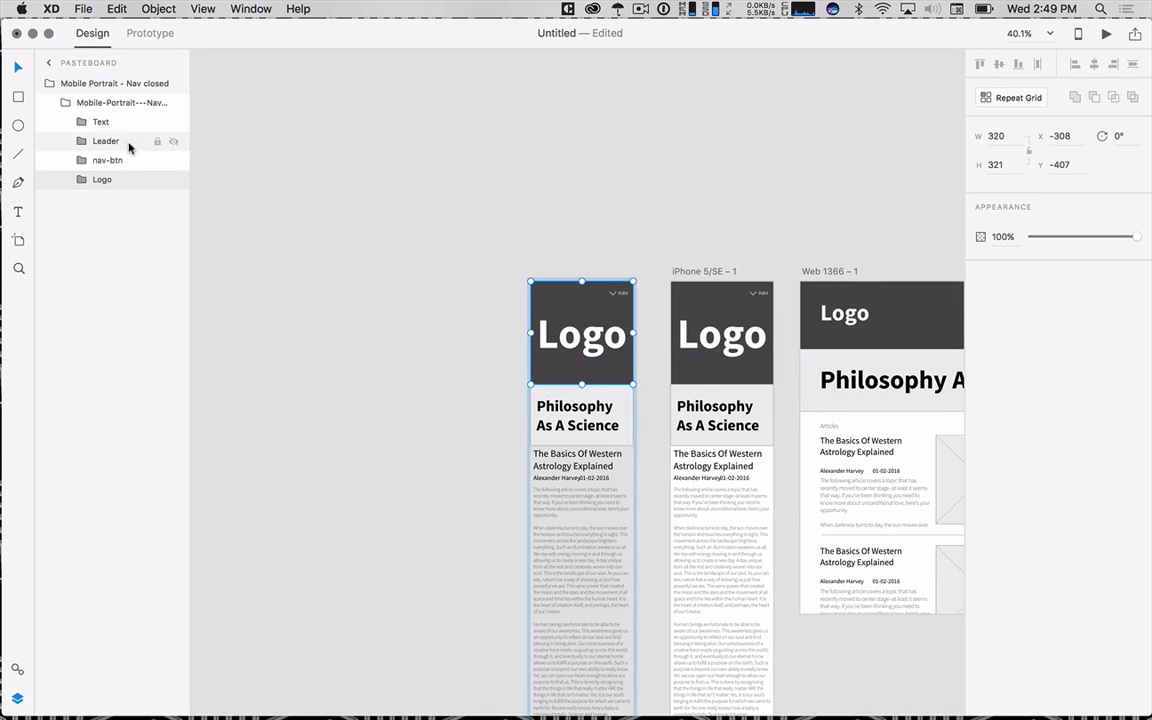
pyautogui.keyDown('shift'); pyautogui.click(98, 121); pyautogui.keyUp('shift')
pyautogui.moveTo(560, 324); pyautogui.dragTo(559, 340)
pyautogui.press('super+z')
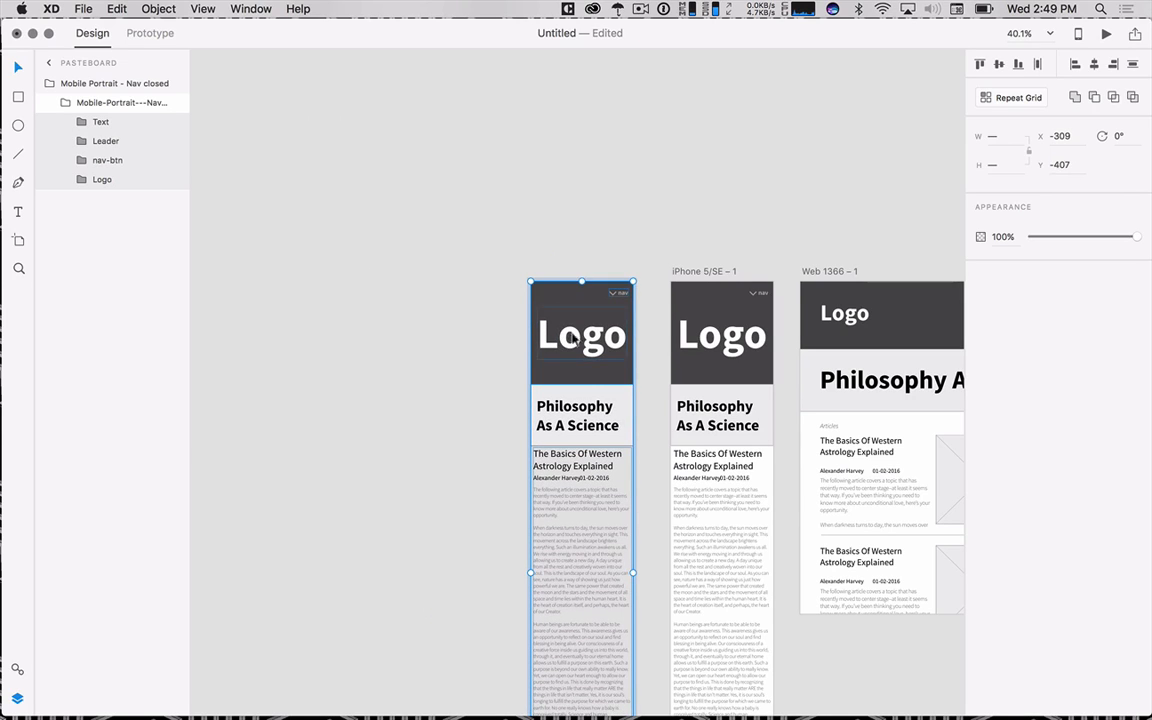
pyautogui.click(96, 104)
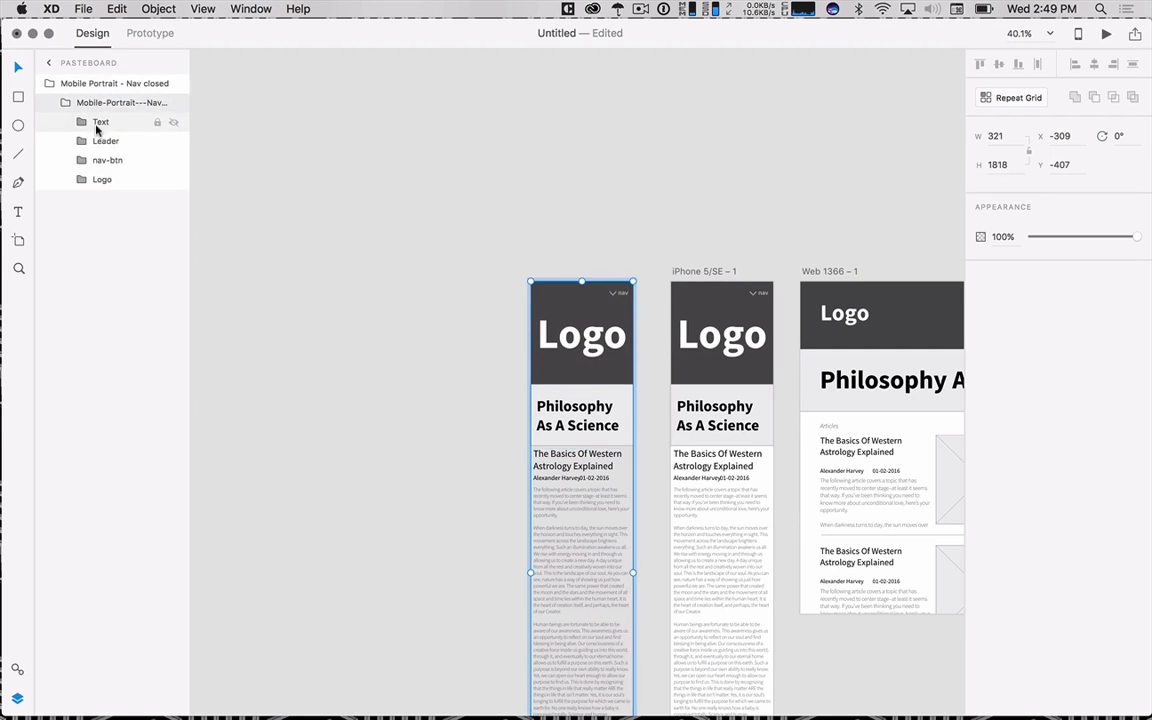
# - Move only the Logo group straight down within the pasteboard layout to X -308, Y -163
pyautogui.click(100, 179)
pyautogui.moveTo(570, 343); pyautogui.dragTo(573, 378)
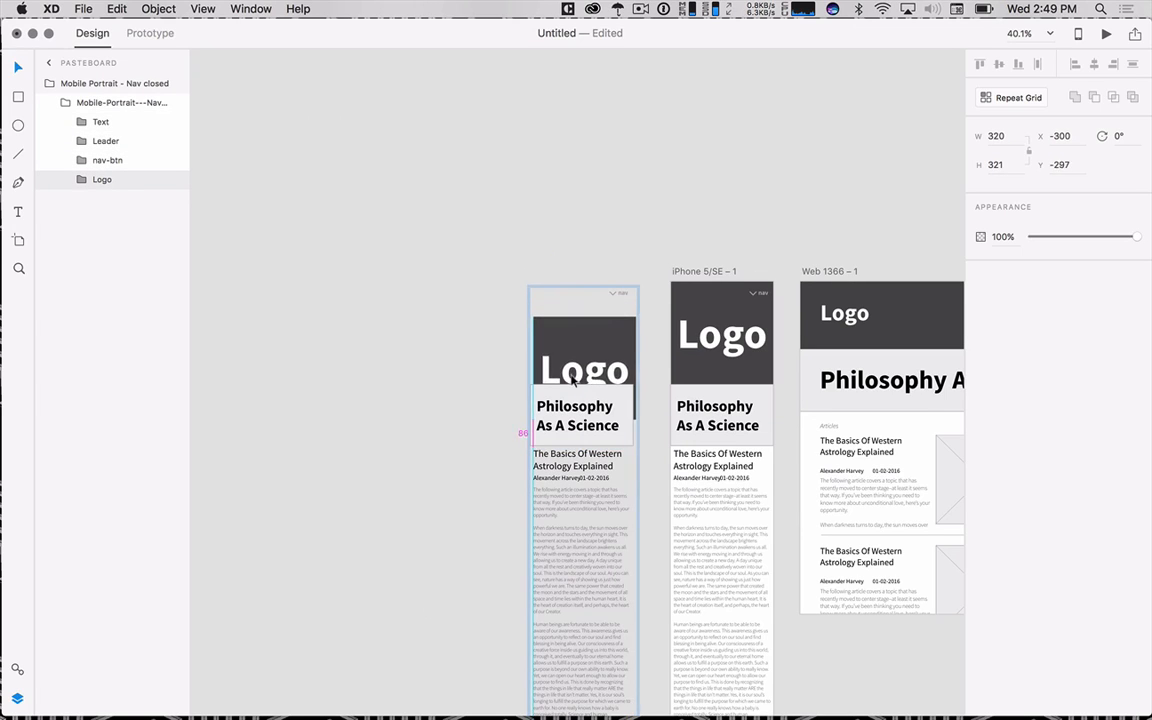
pyautogui.press('cmd+z')
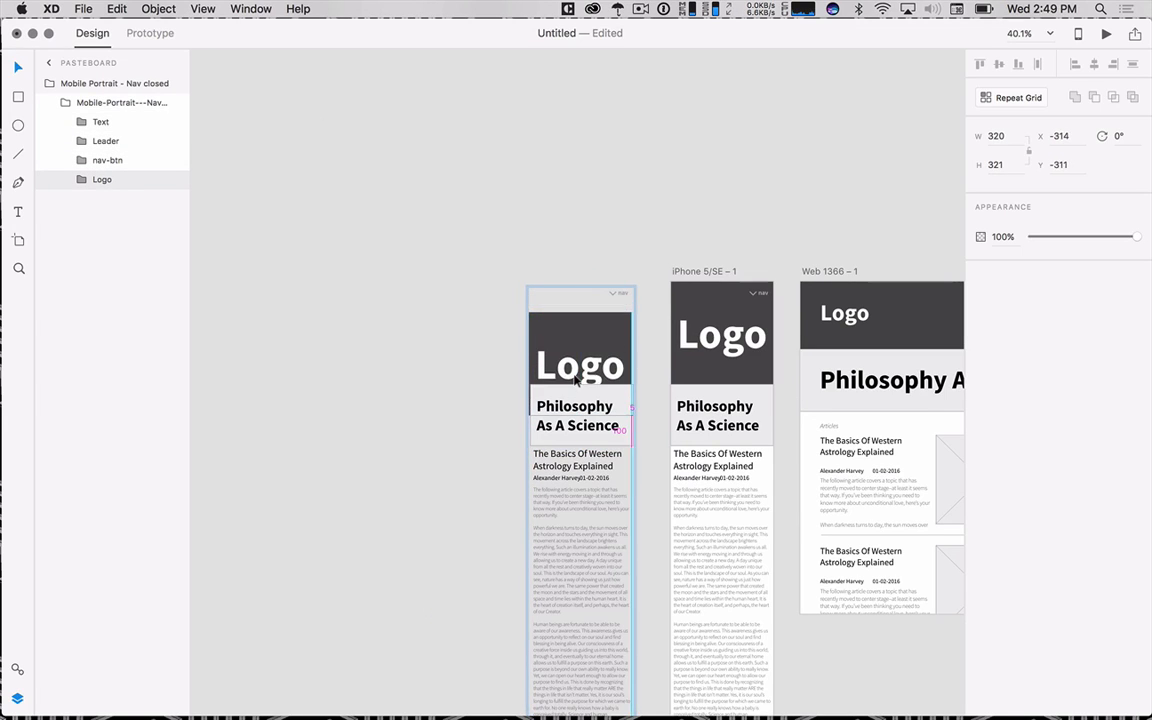
pyautogui.moveTo(576, 346); pyautogui.dragTo(577, 428)
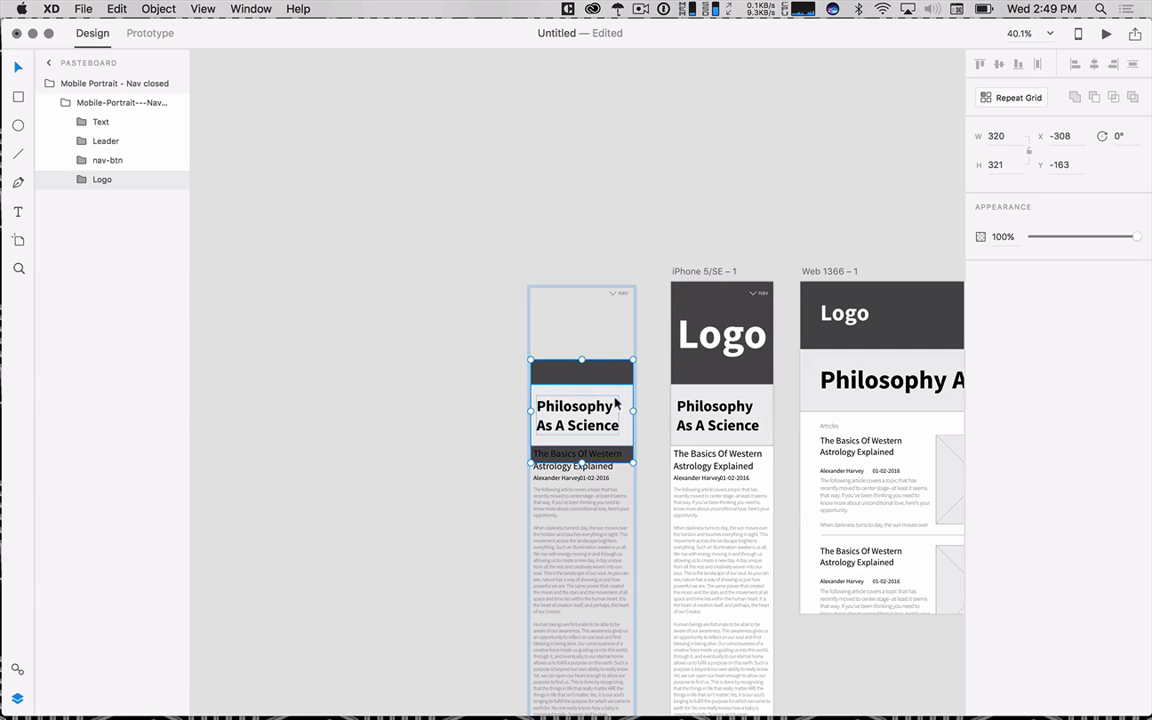
# - Move the Leader block down directly beneath the Logo group, and shift the Text group down to X -294, Y 317
pyautogui.click(616, 405)
pyautogui.moveTo(625, 404); pyautogui.dragTo(606, 521)
pyautogui.click(603, 452)
pyautogui.scroll(-5, 653, 519)
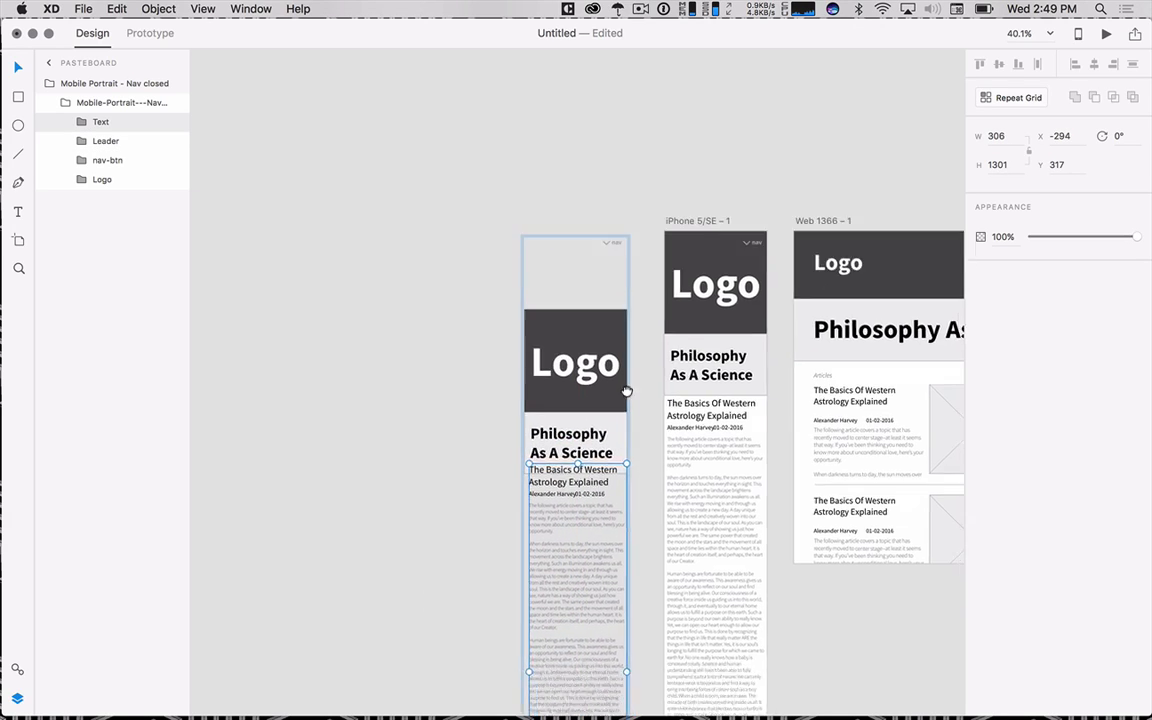
pyautogui.click(546, 96)
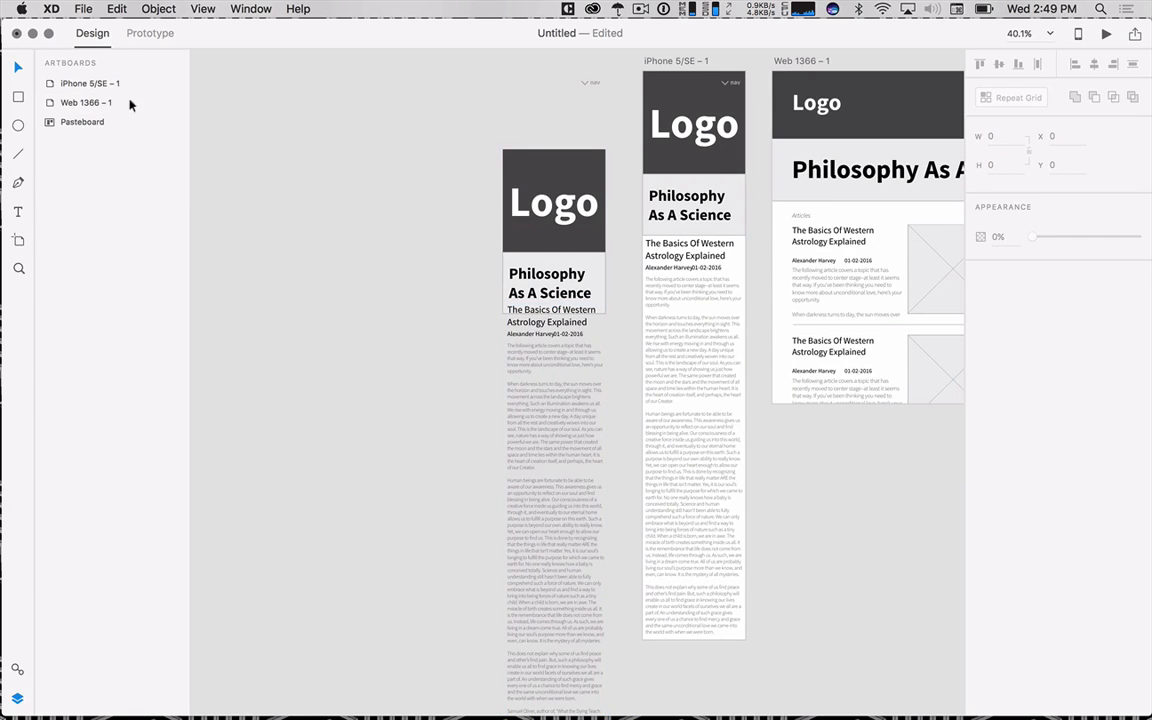
# - Compare the iPhone 5/SE artboard with the rearranged Mobile Portrait - Nav closed group on the pasteboard
pyautogui.click(77, 85)
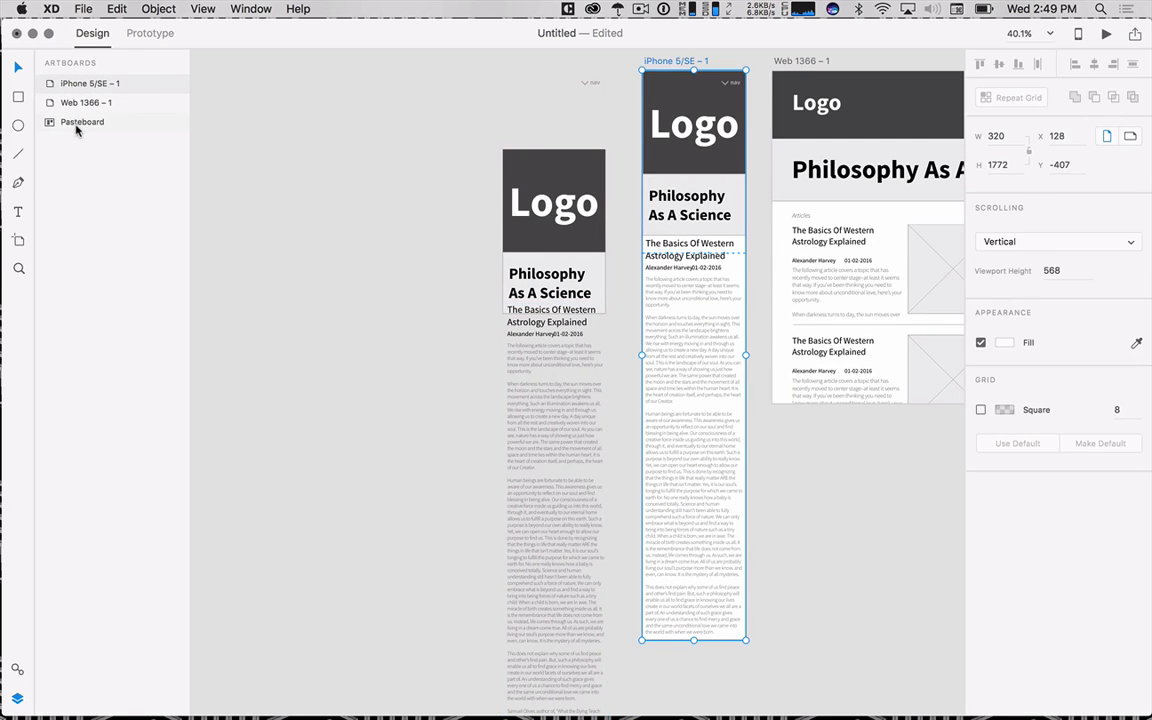
pyautogui.click(76, 123)
pyautogui.click(538, 142)
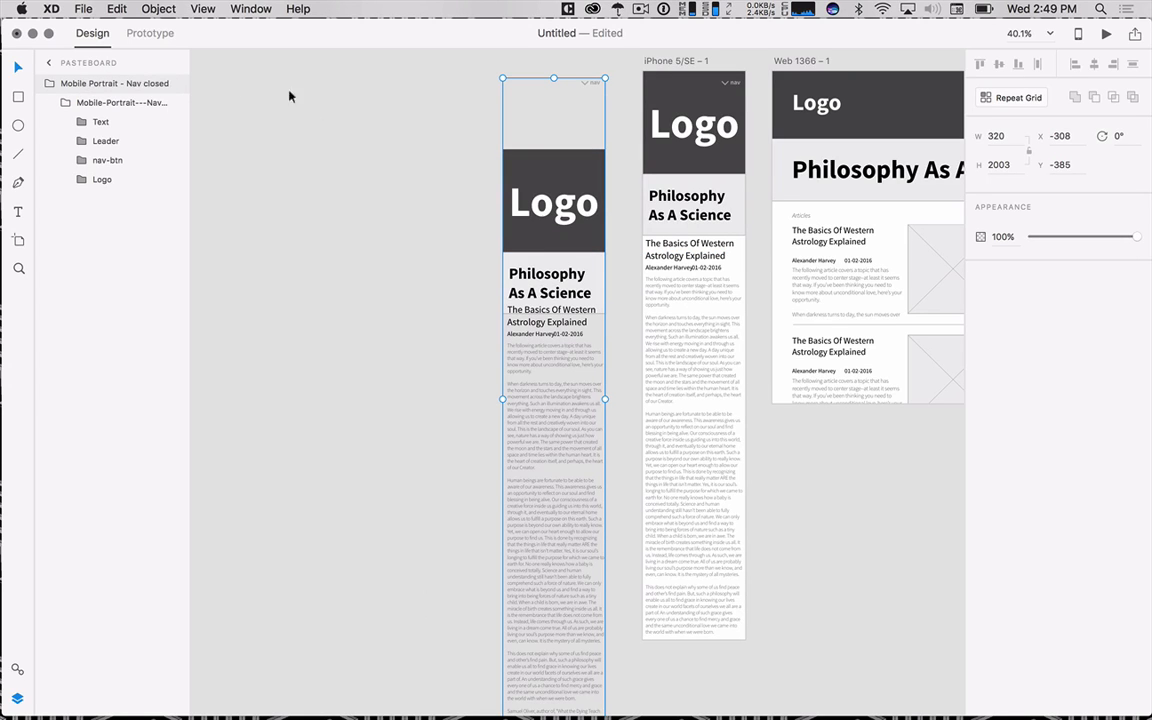
pyautogui.scroll(3, 461, 102)
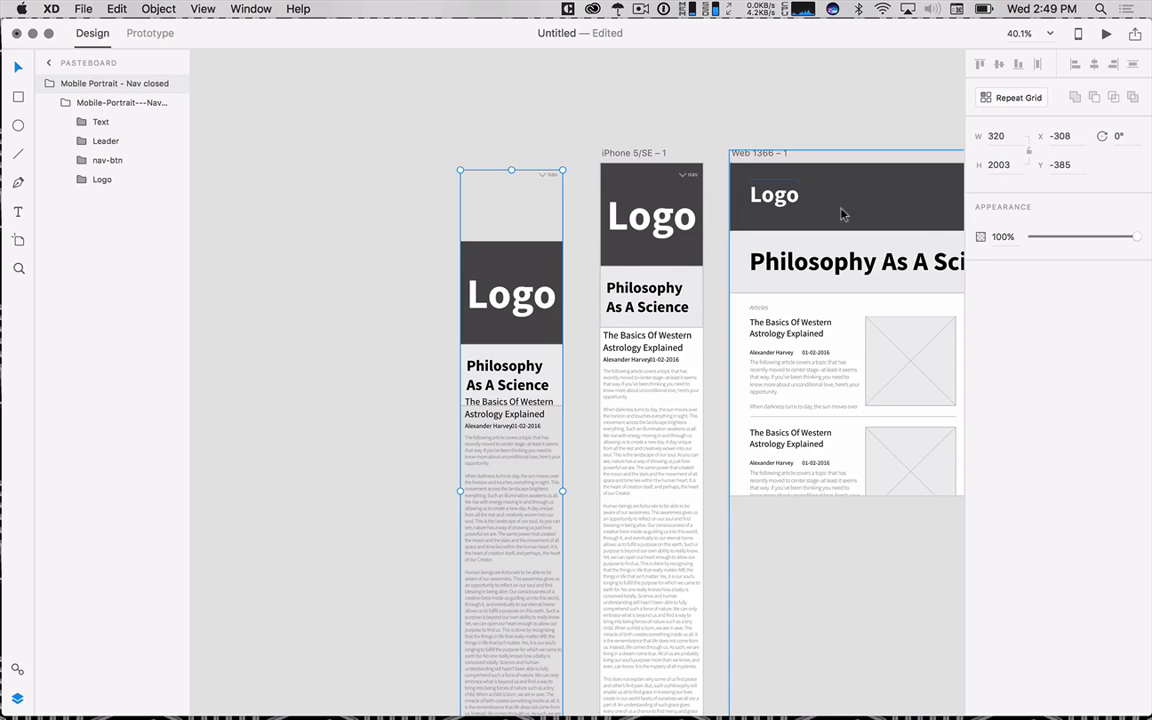
# - Add a second iPhone 5/SE artboard, 320 by 568, beside the Web 1366 artboard at X 2042, Y -407
pyautogui.press('a')
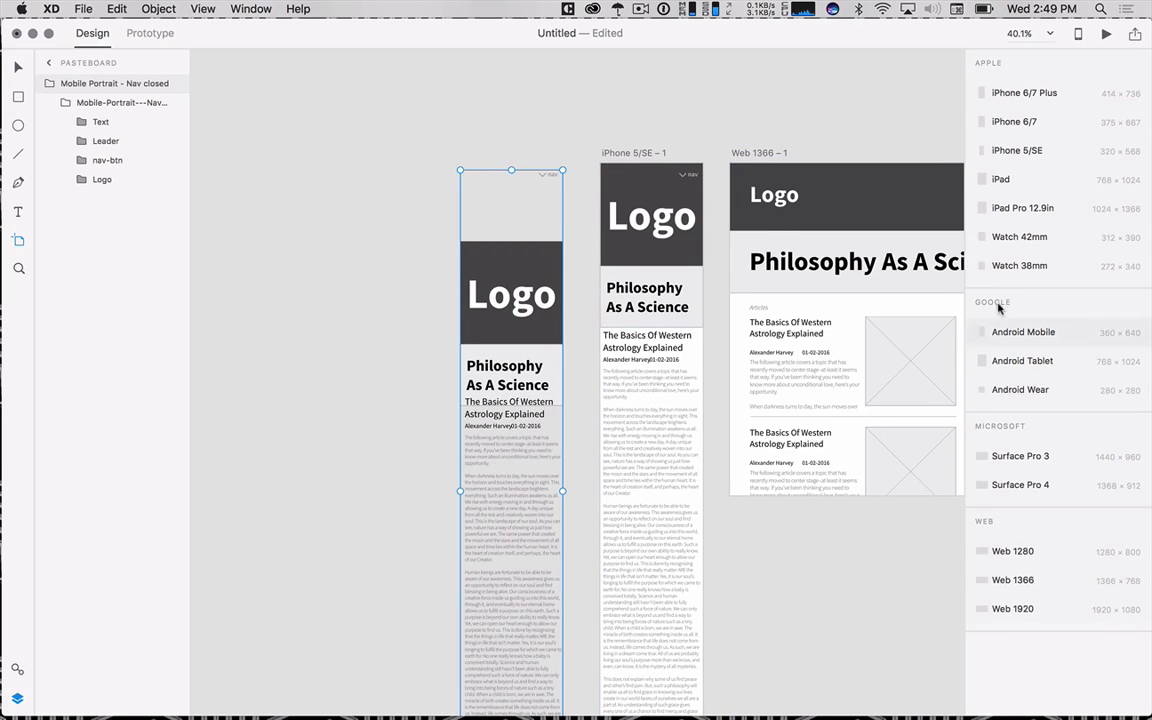
pyautogui.click(1012, 150)
pyautogui.moveTo(671, 420); pyautogui.dragTo(847, 398)
pyautogui.hscroll(-3, 847, 398)
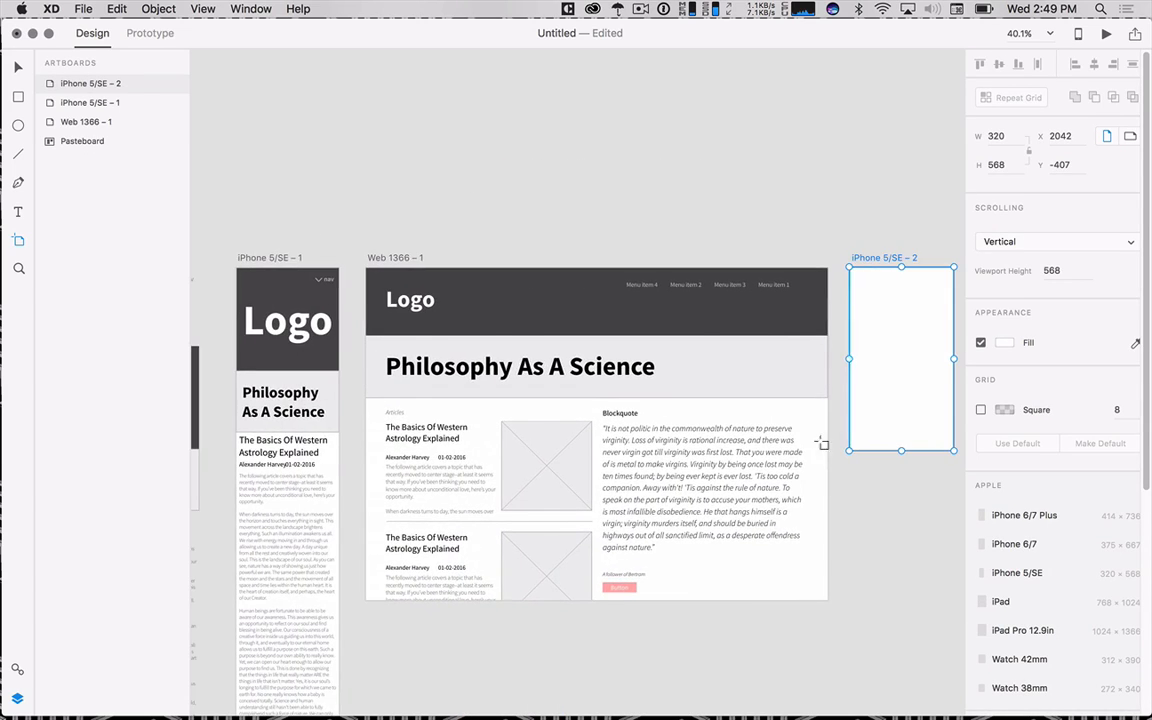
pyautogui.scroll(-5, 830, 420)
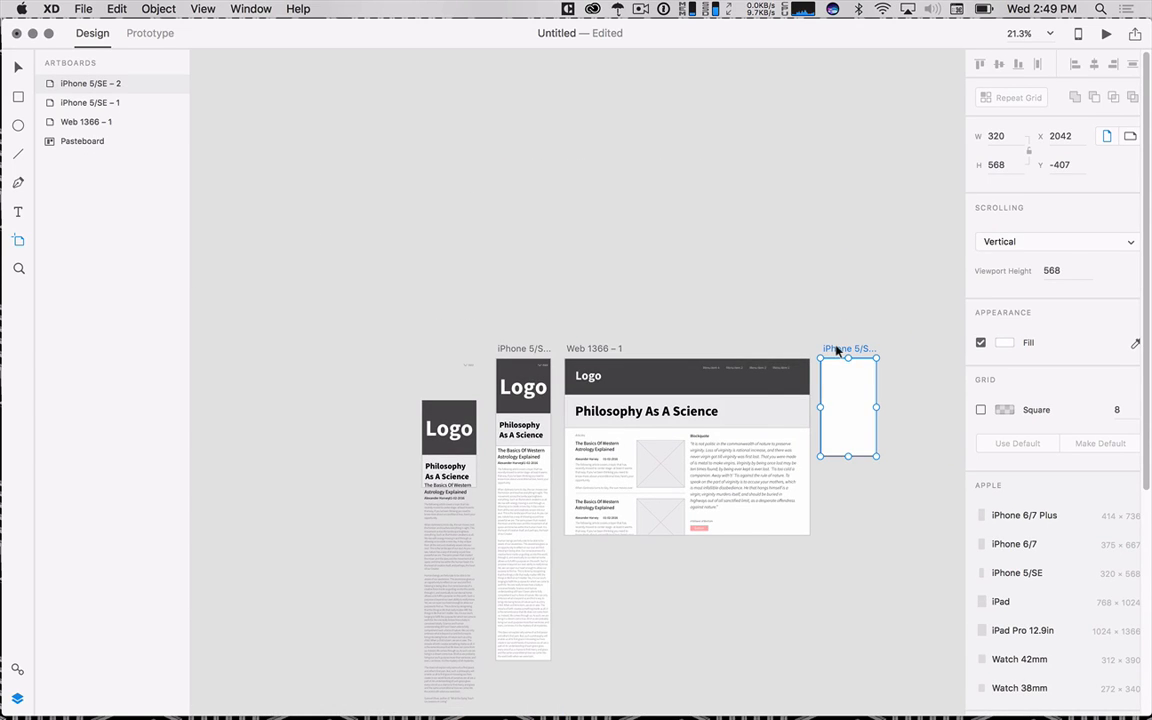
# - Place the iPhone 5/SE – 2 artboard over the pasteboard layout at X -307, Y -407, and extend its height to 2026
pyautogui.moveTo(836, 350); pyautogui.dragTo(436, 351)
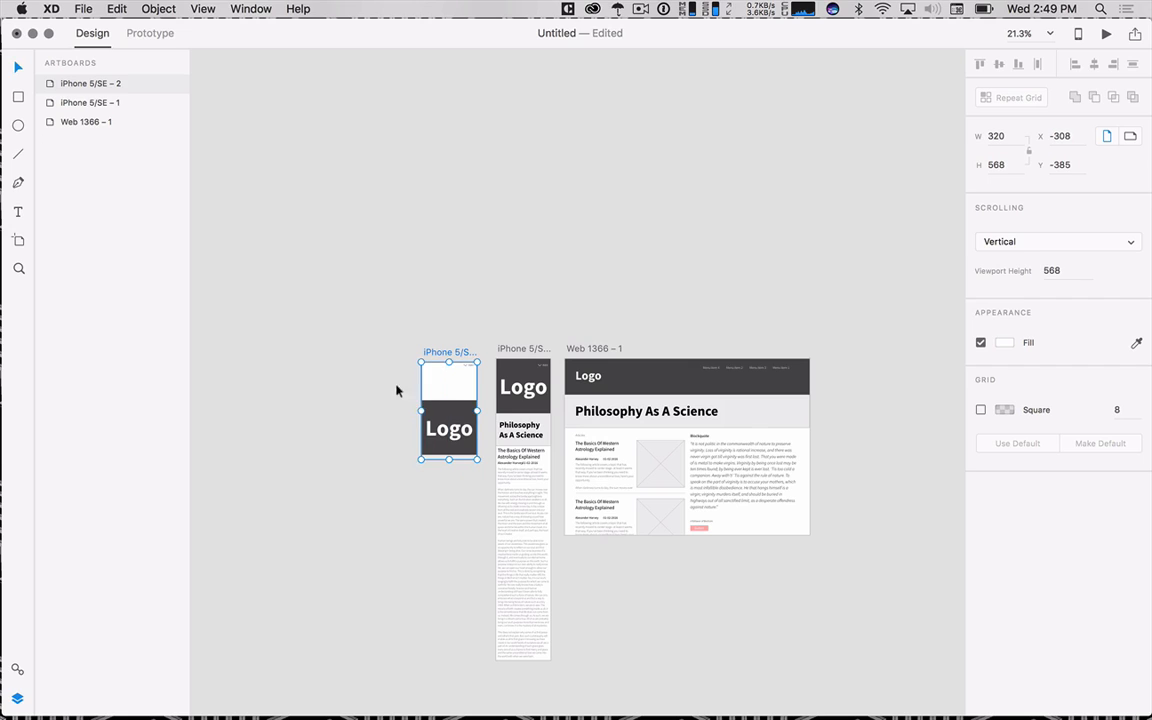
pyautogui.moveTo(449, 459); pyautogui.dragTo(458, 711)
pyautogui.scroll(3, 452, 420)
pyautogui.scroll(3, 452, 450)
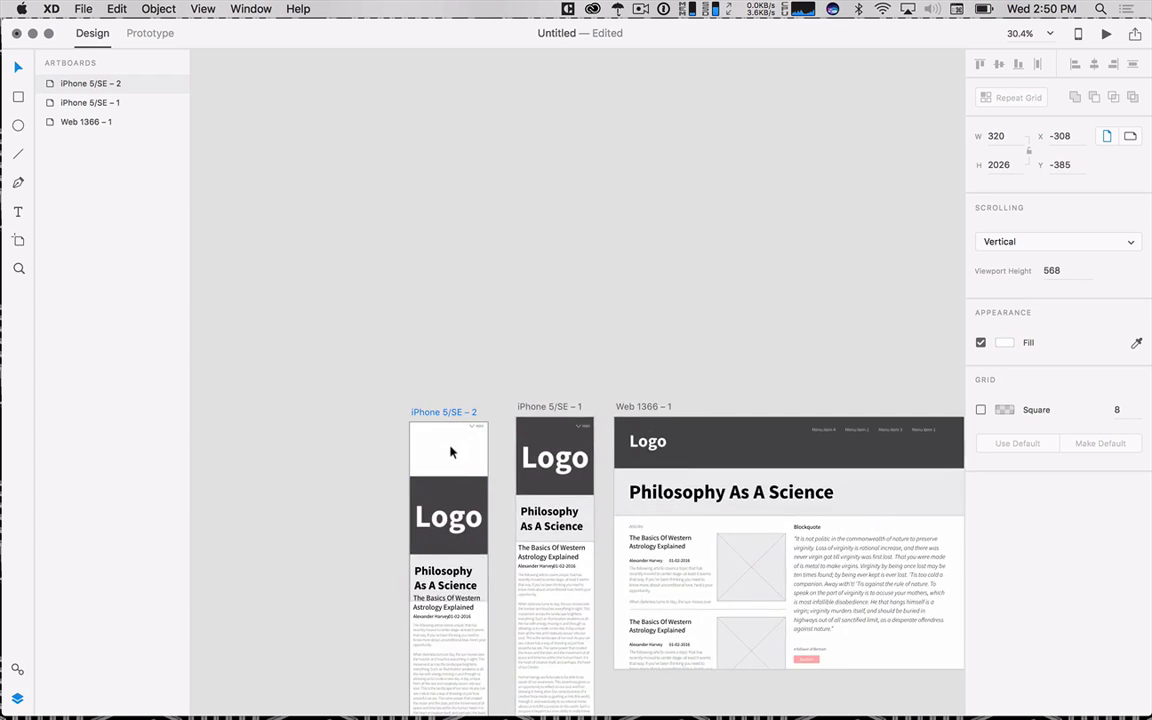
pyautogui.scroll(5, 452, 452)
pyautogui.moveTo(401, 372); pyautogui.dragTo(400, 361)
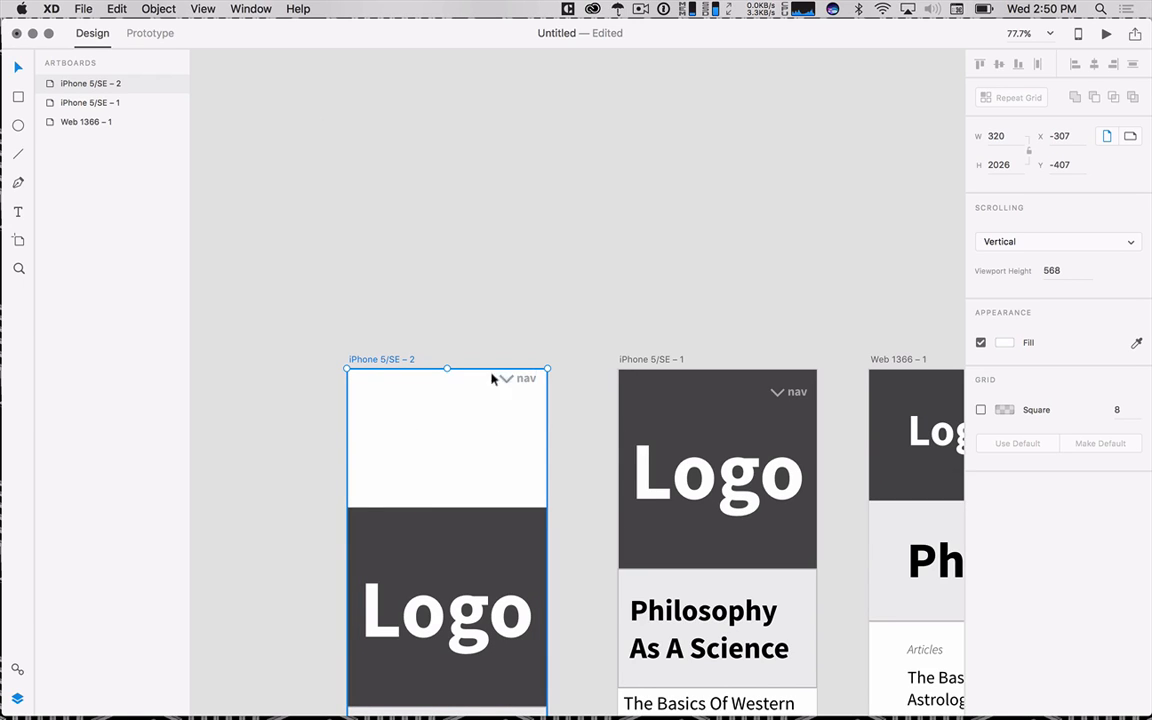
# - Move the chevron and nav label in iPhone 5/SE – 2's nav-btn group straight down to Y 187, just above the Logo block
pyautogui.click(517, 381)
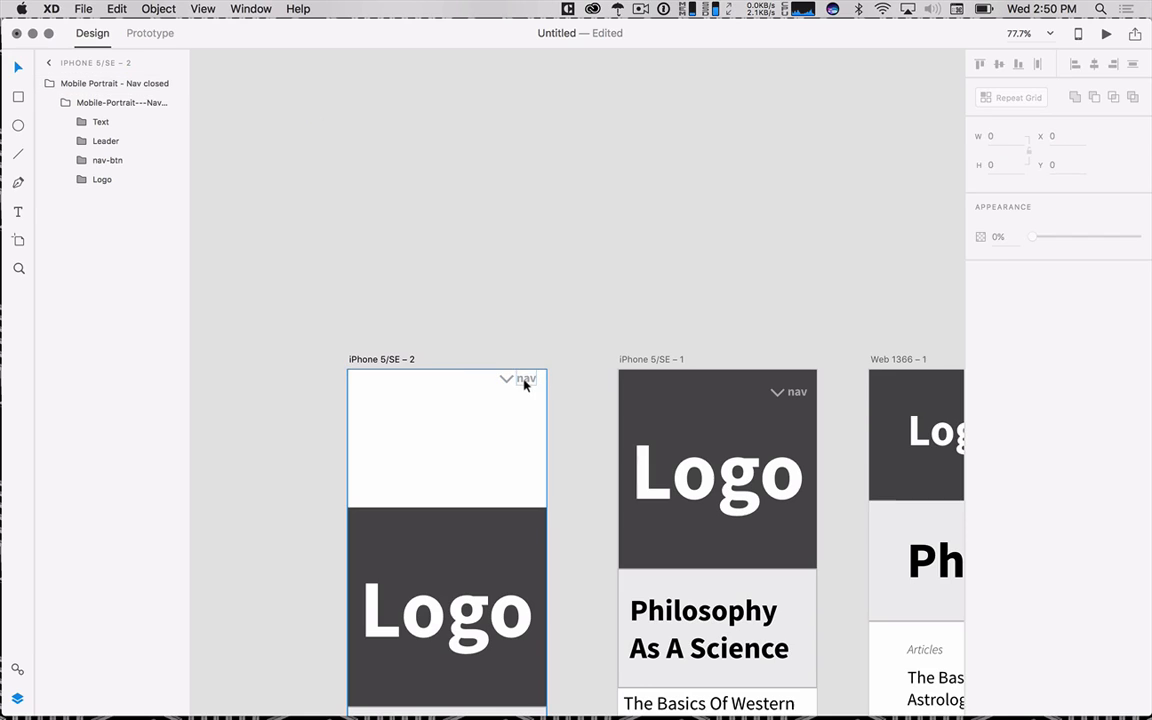
pyautogui.doubleClick(509, 382)
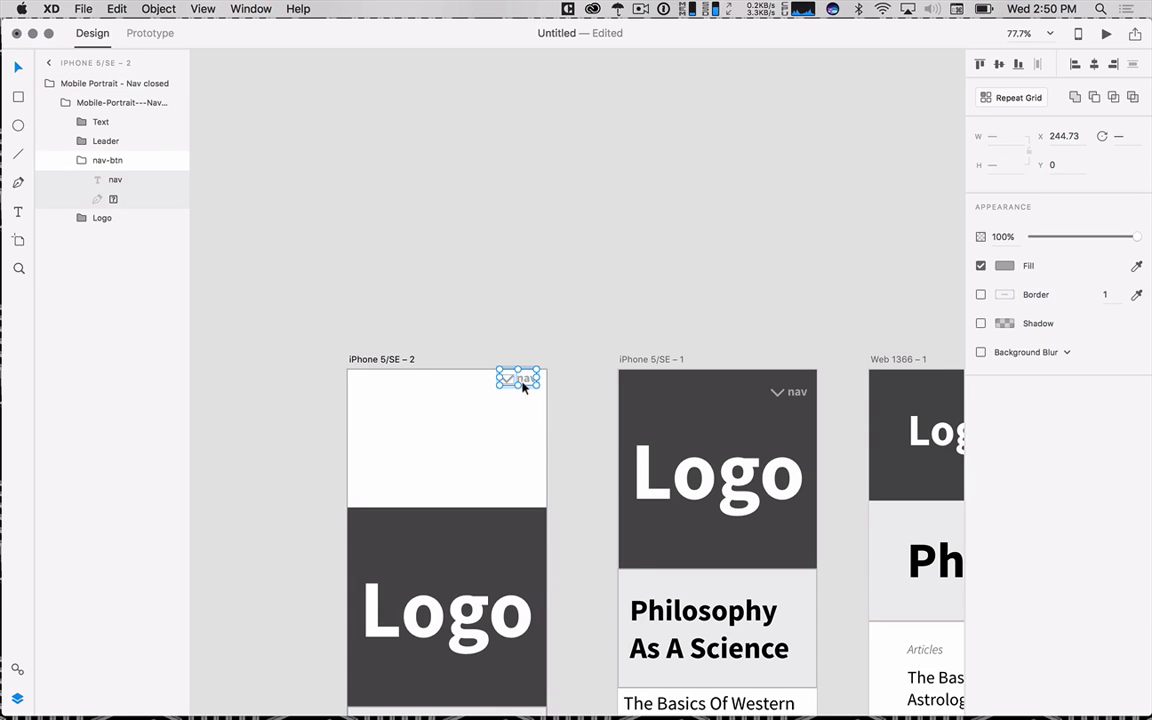
pyautogui.hotkey('shift', 'Down')
pyautogui.hotkey('shift', 'Down')
pyautogui.press('Up')
pyautogui.scroll(5, 516, 499)
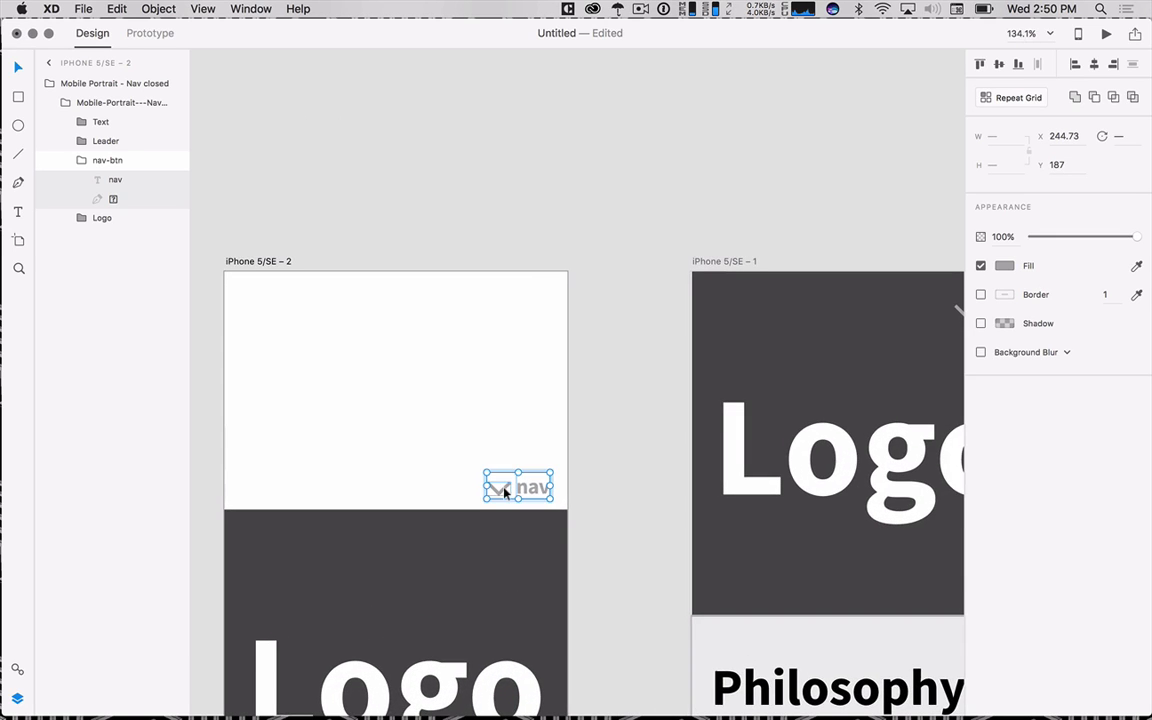
# - Rotate only the chevron beside the nav label on iPhone 5/SE – 2 so that it points upward
pyautogui.doubleClick(508, 486)
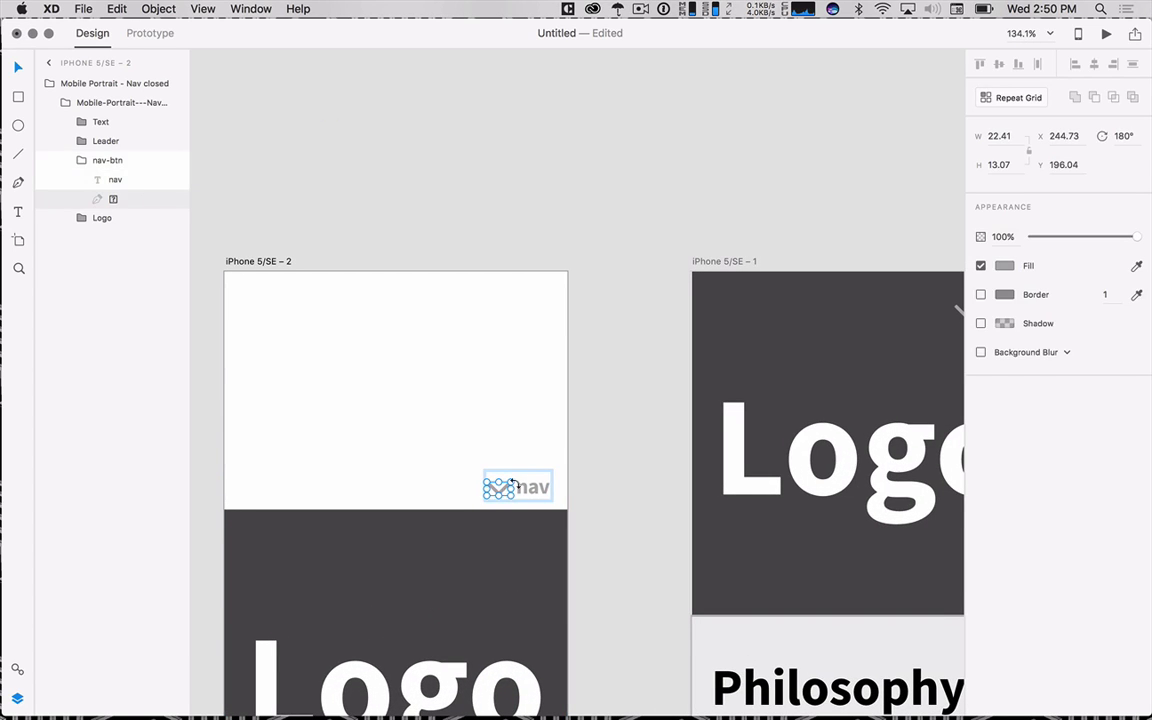
pyautogui.moveTo(513, 481); pyautogui.dragTo(463, 504)
pyautogui.click(595, 403)
# - Draw a 320 by 222 borderless rectangle over the blank area above the Logo block, within the mobile layout group
pyautogui.click(424, 527)
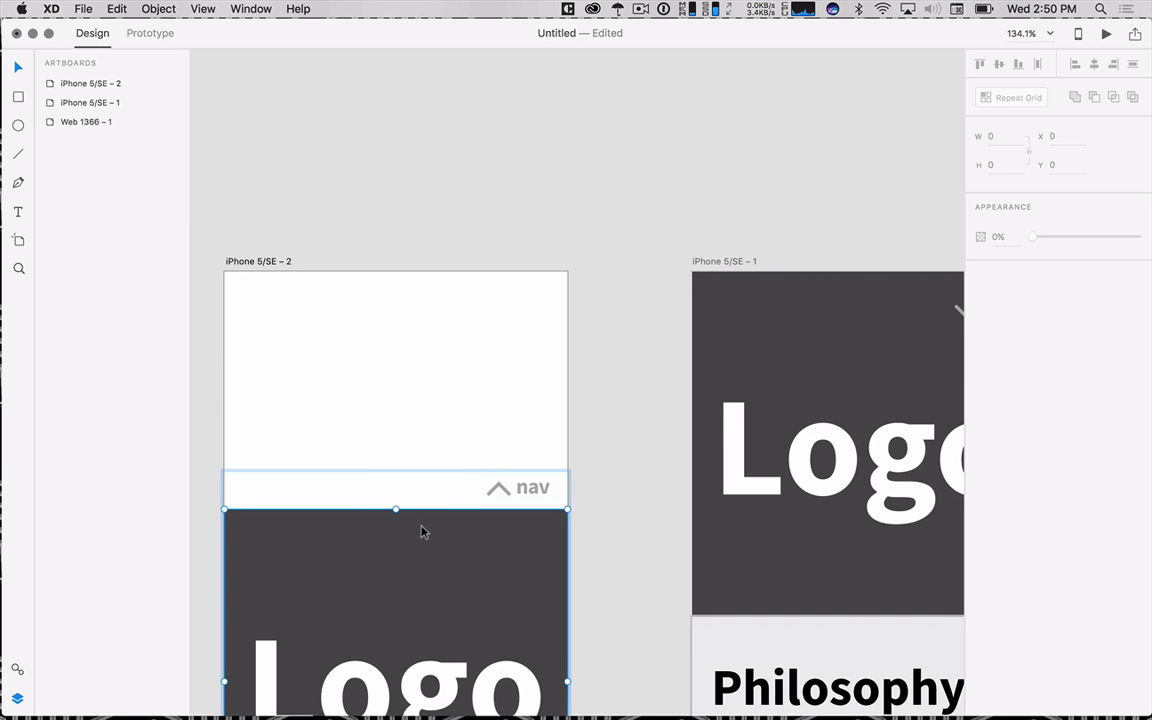
pyautogui.press('r')
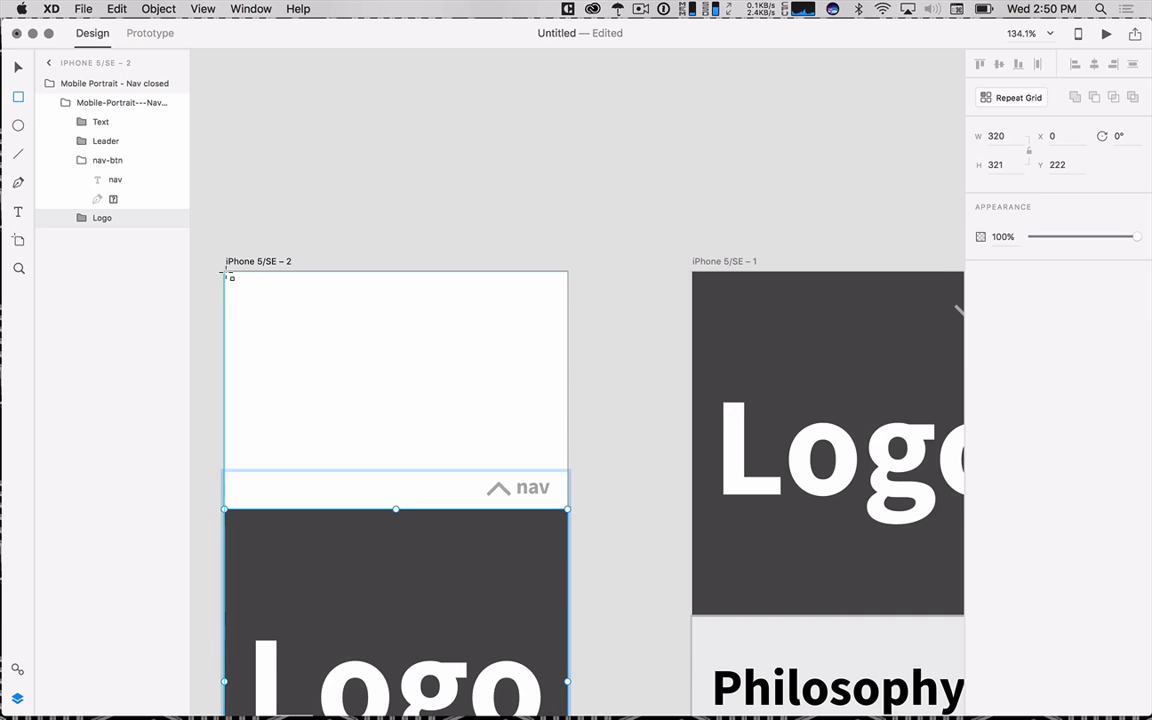
pyautogui.moveTo(226, 273)
pyautogui.mouseDown()
pyautogui.moveTo(537, 463)
pyautogui.moveTo(568, 509)
pyautogui.mouseUp()
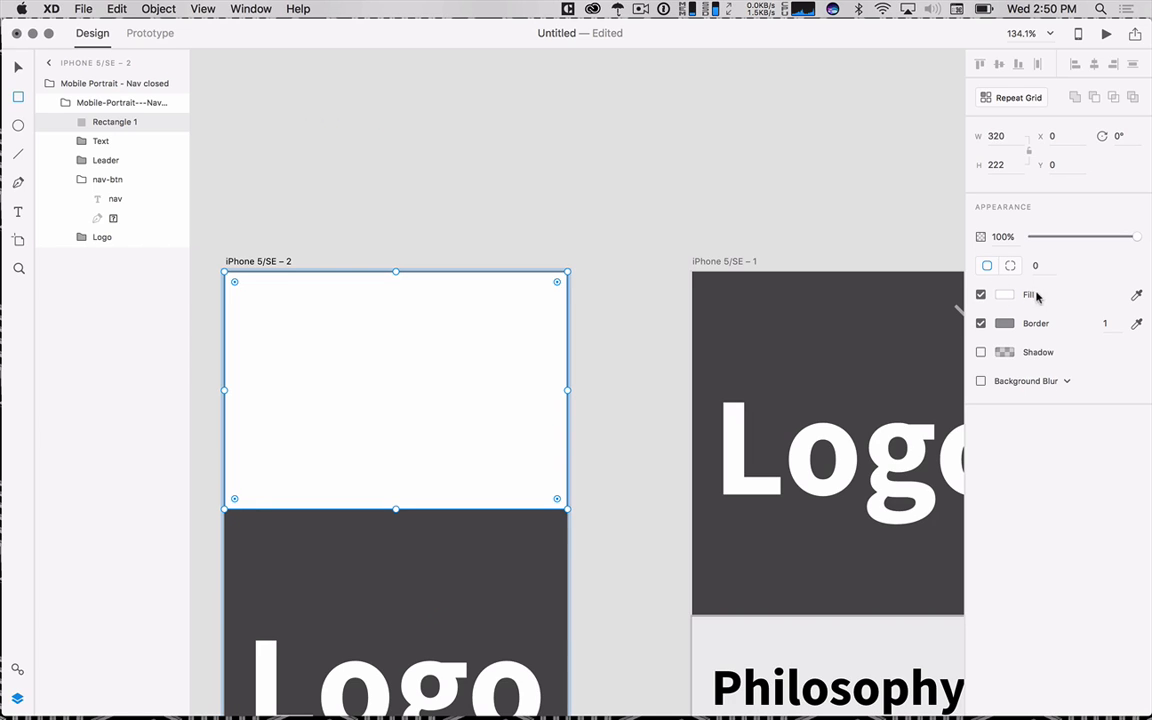
pyautogui.click(981, 324)
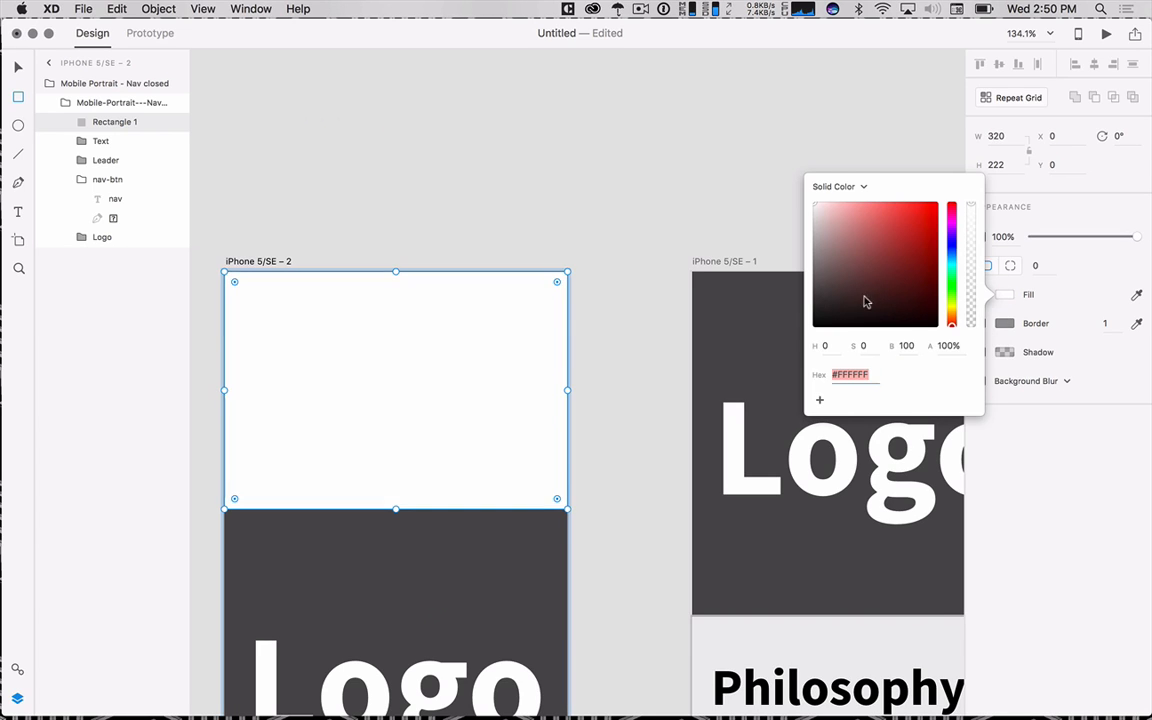
# - Fill the new rectangle with dark grey #242424 and send it backward until it sits behind the nav-btn group
pyautogui.moveTo(864, 301)
pyautogui.mouseDown()
pyautogui.moveTo(787, 338)
pyautogui.moveTo(771, 314)
pyautogui.mouseUp()
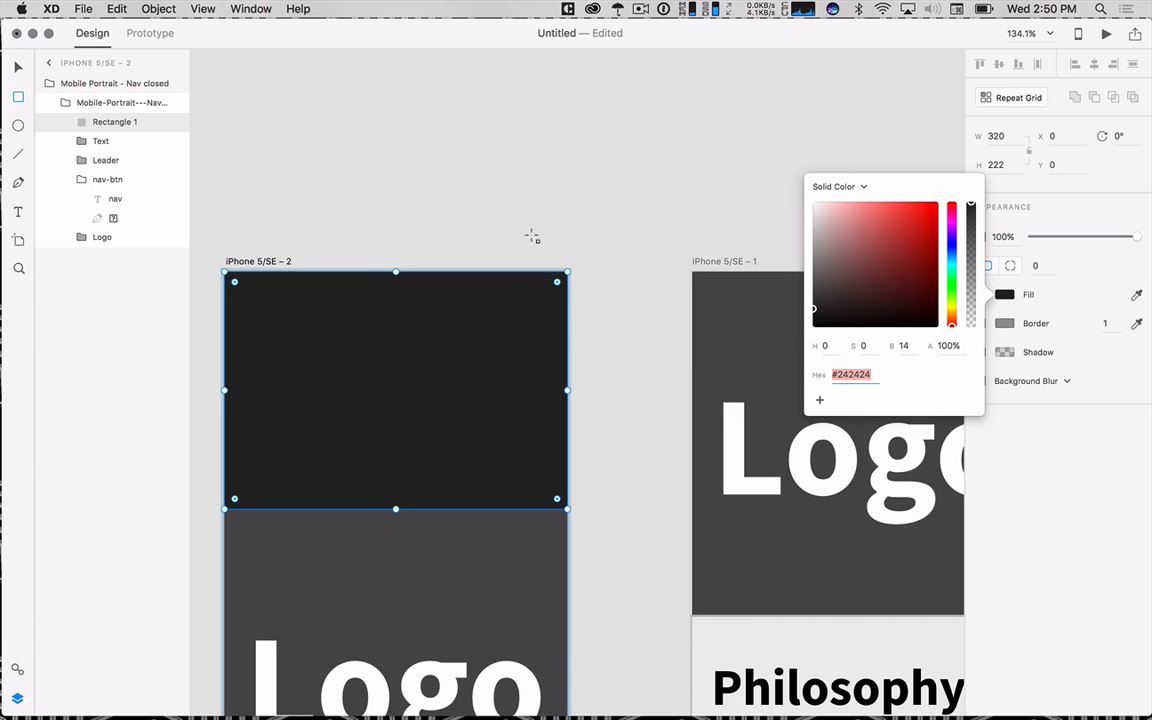
pyautogui.write('v')
pyautogui.press('super+bracketleft')
pyautogui.press('super+bracketleft')
pyautogui.press('super+bracketleft')
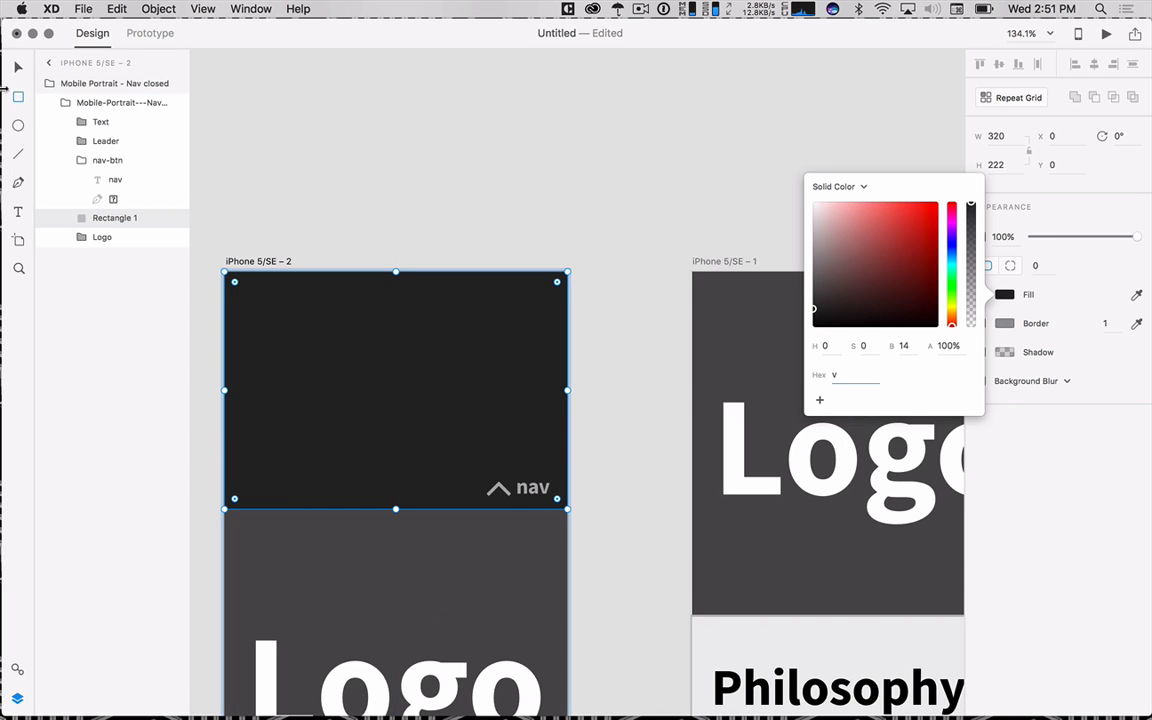
# - Add the text "menu" at X 35, Y 28 on the dark rectangle
pyautogui.click(17, 210)
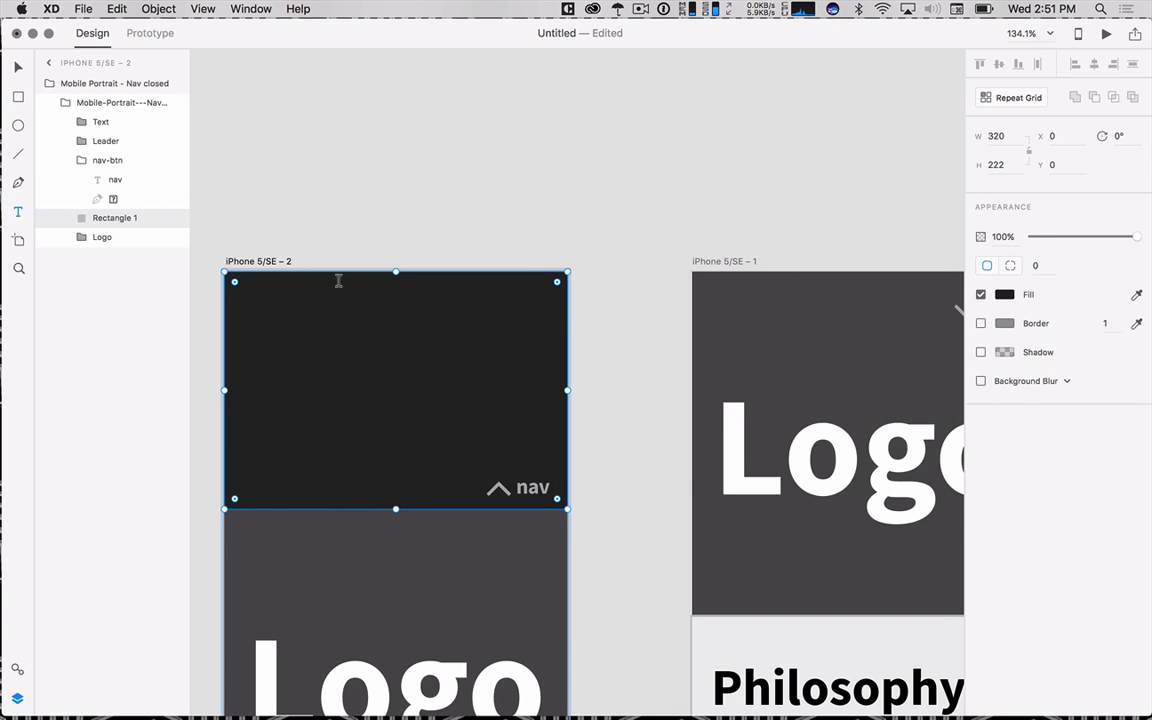
pyautogui.click(242, 288)
pyautogui.write('menu')
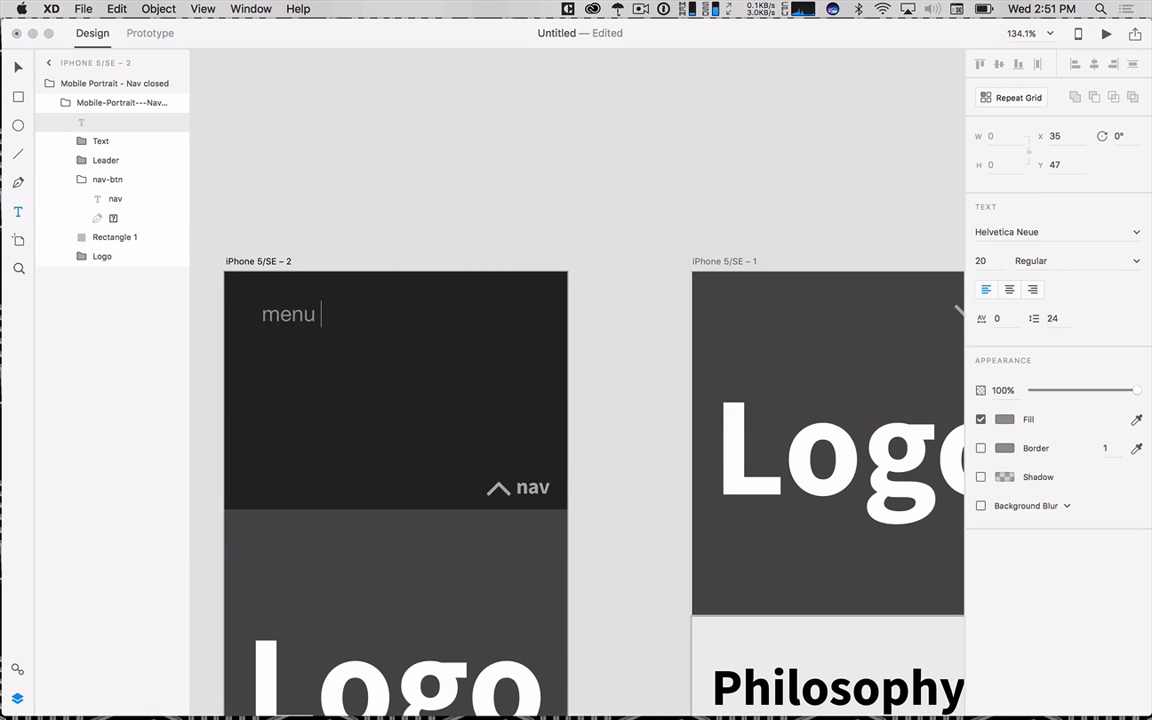
pyautogui.press('Escape')
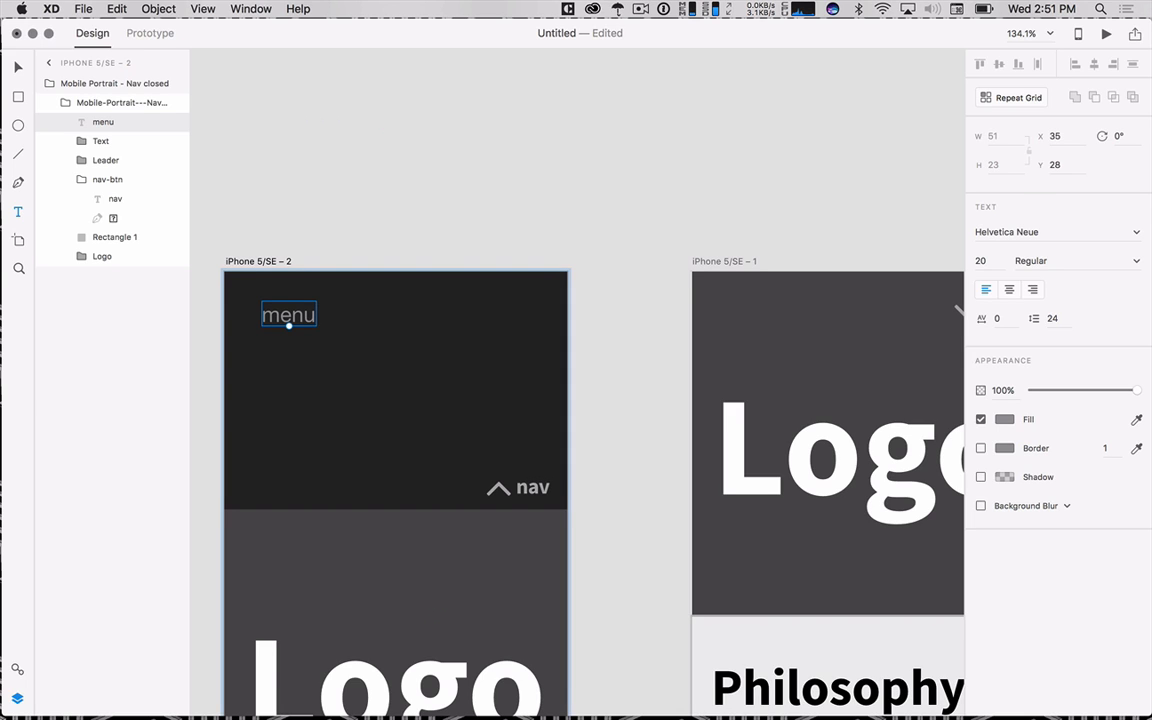
# - Repeat the menu text vertically as a five-item Repeat Grid, 158 high, and place the grid at X 20, Y 17
pyautogui.click(1016, 98)
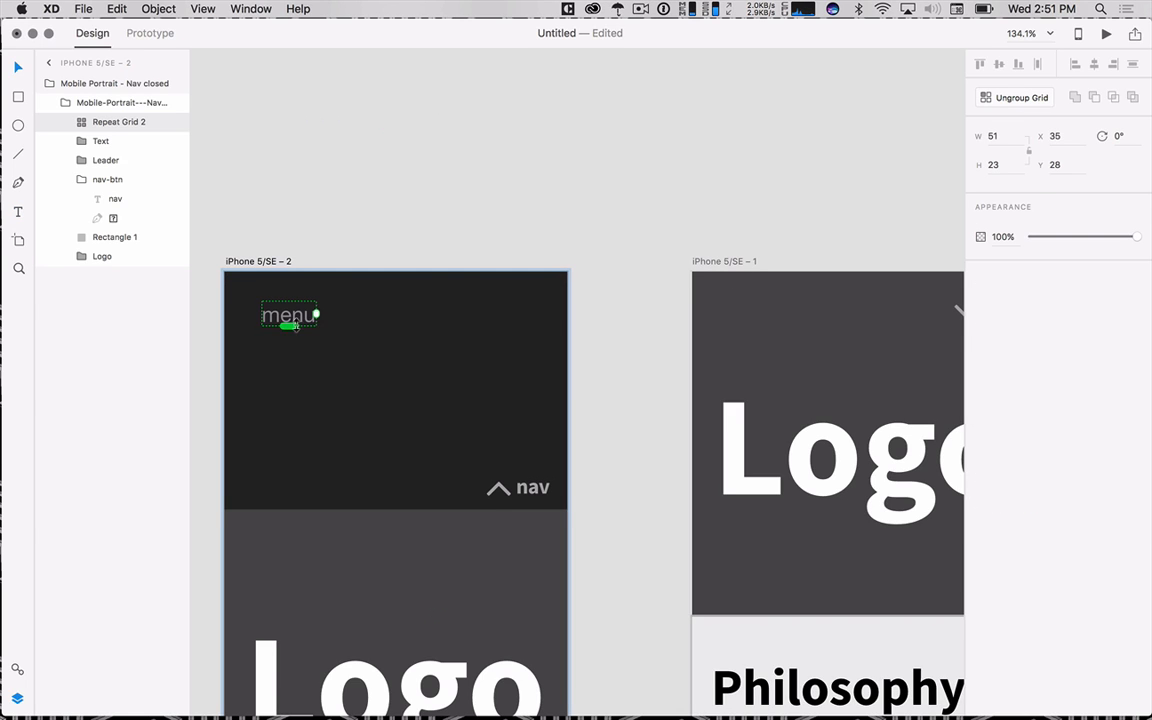
pyautogui.moveTo(288, 326); pyautogui.dragTo(291, 462)
pyautogui.moveTo(297, 313)
pyautogui.mouseDown()
pyautogui.moveTo(280, 301)
pyautogui.moveTo(282, 320)
pyautogui.mouseUp()
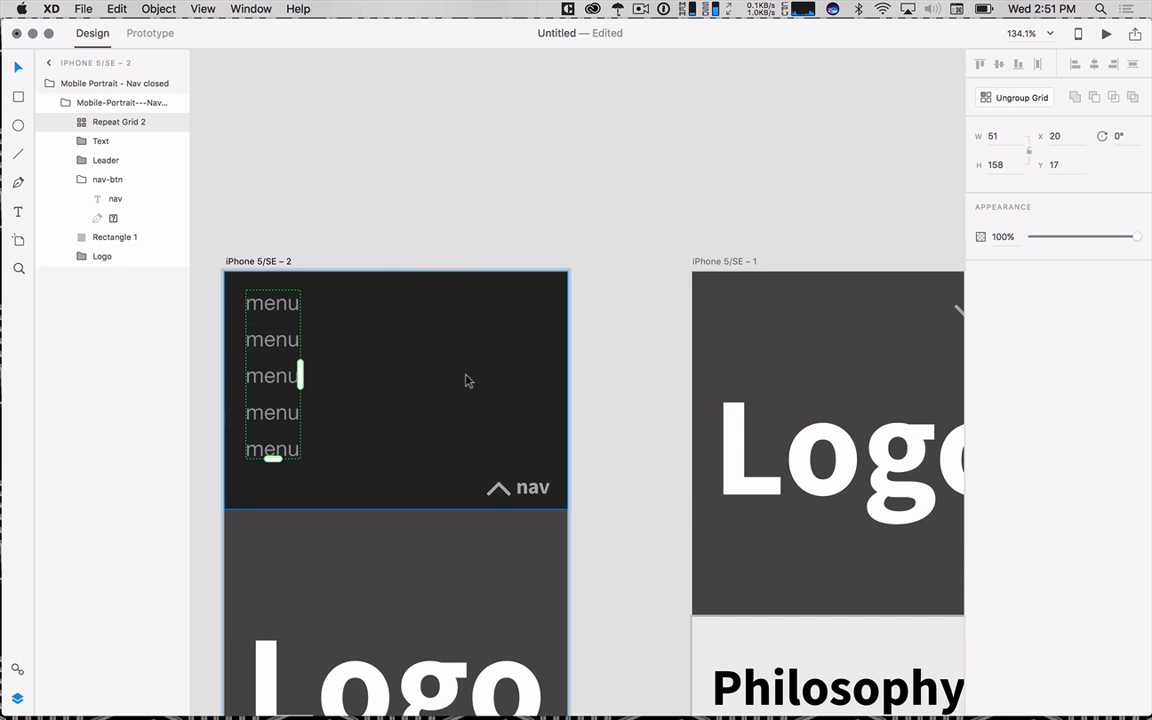
pyautogui.click(339, 229)
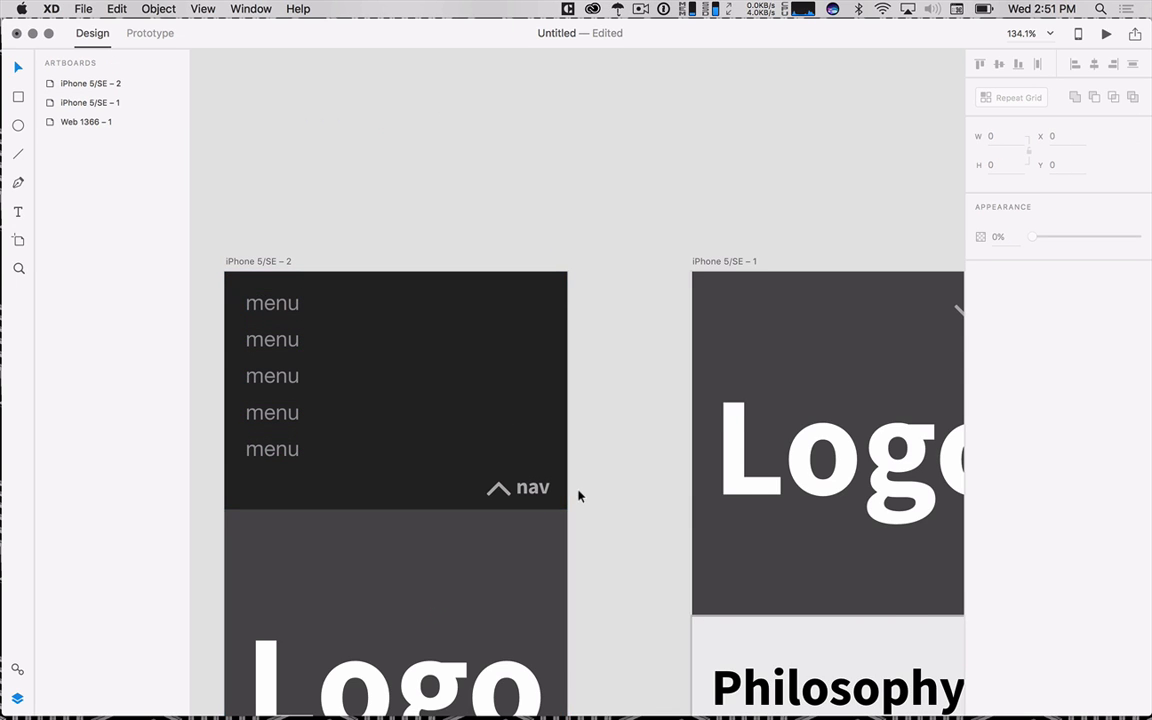
# - Switch to prototyping and link the nav label on iPhone 5/SE – 1 to the iPhone 5/SE – 2 artboard
pyautogui.scroll(-5, 579, 493)
pyautogui.moveTo(591, 389); pyautogui.dragTo(550, 191)
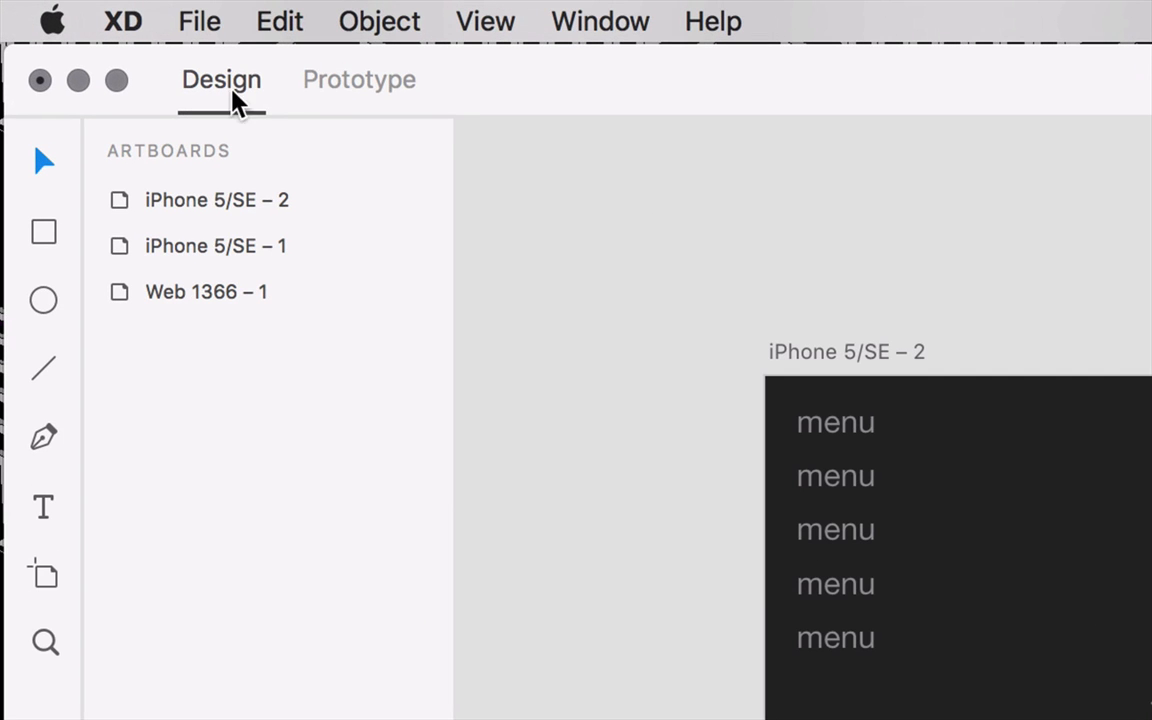
pyautogui.click(355, 88)
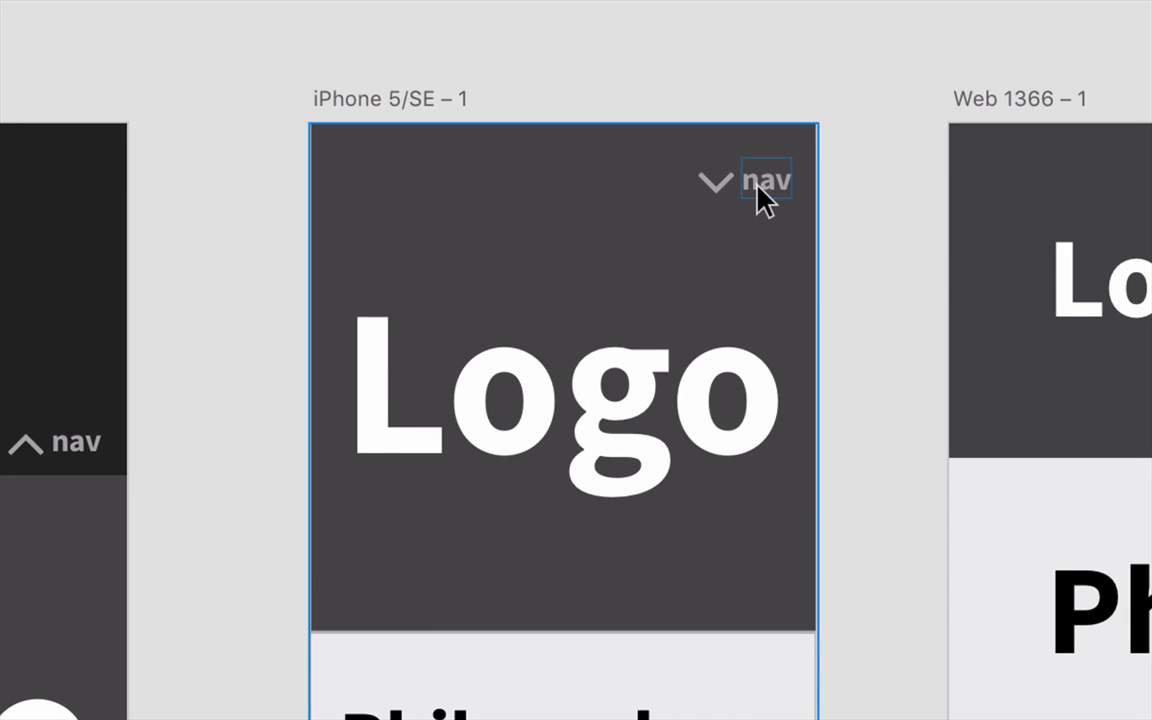
pyautogui.click(797, 197)
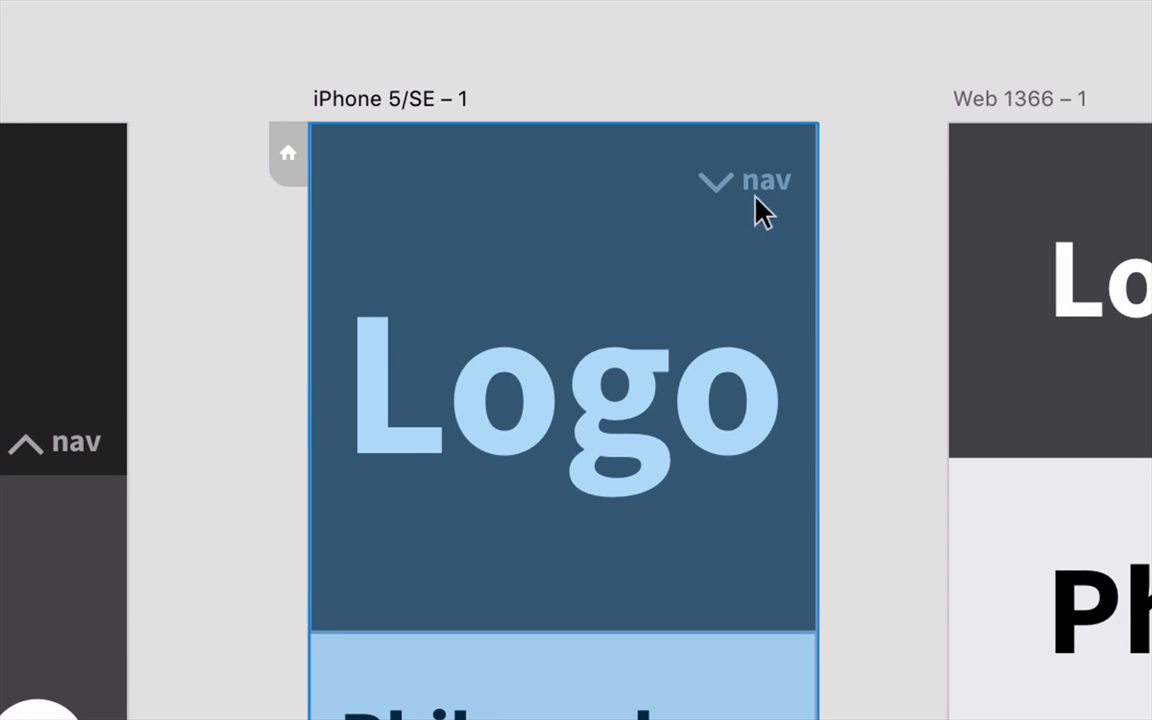
pyautogui.click(770, 186)
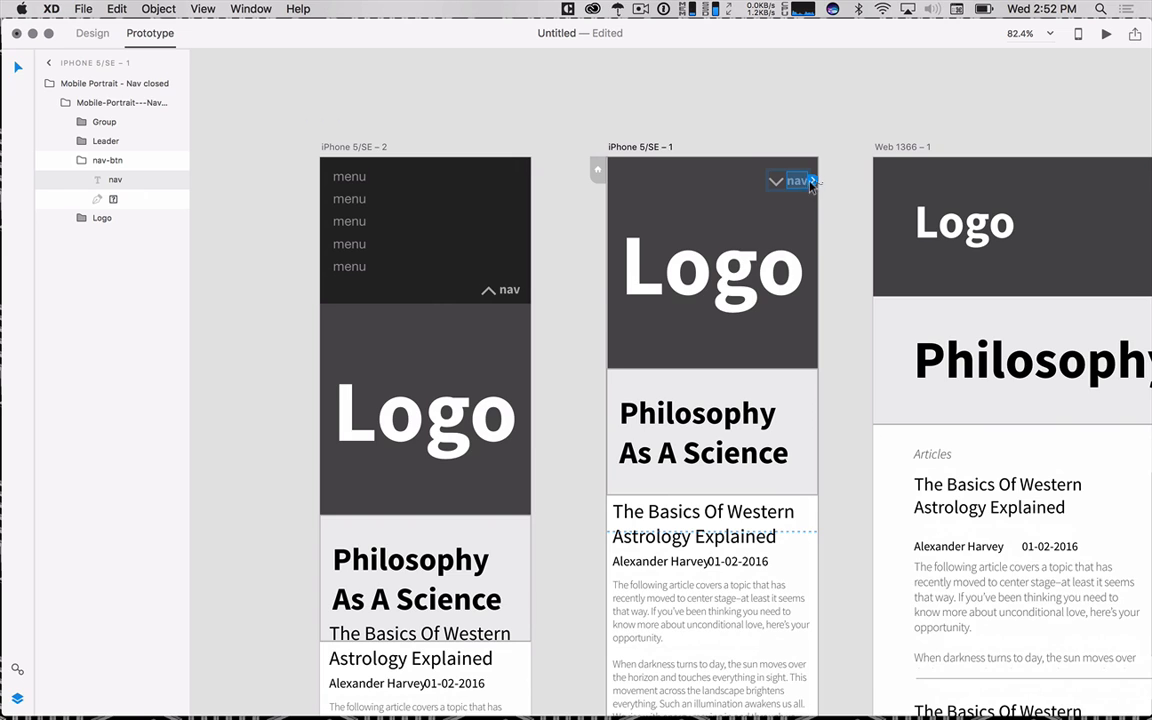
pyautogui.moveTo(812, 181); pyautogui.dragTo(471, 257)
# - Set the transition of the nav link to Slide Down
pyautogui.scroll(-2, 548, 320)
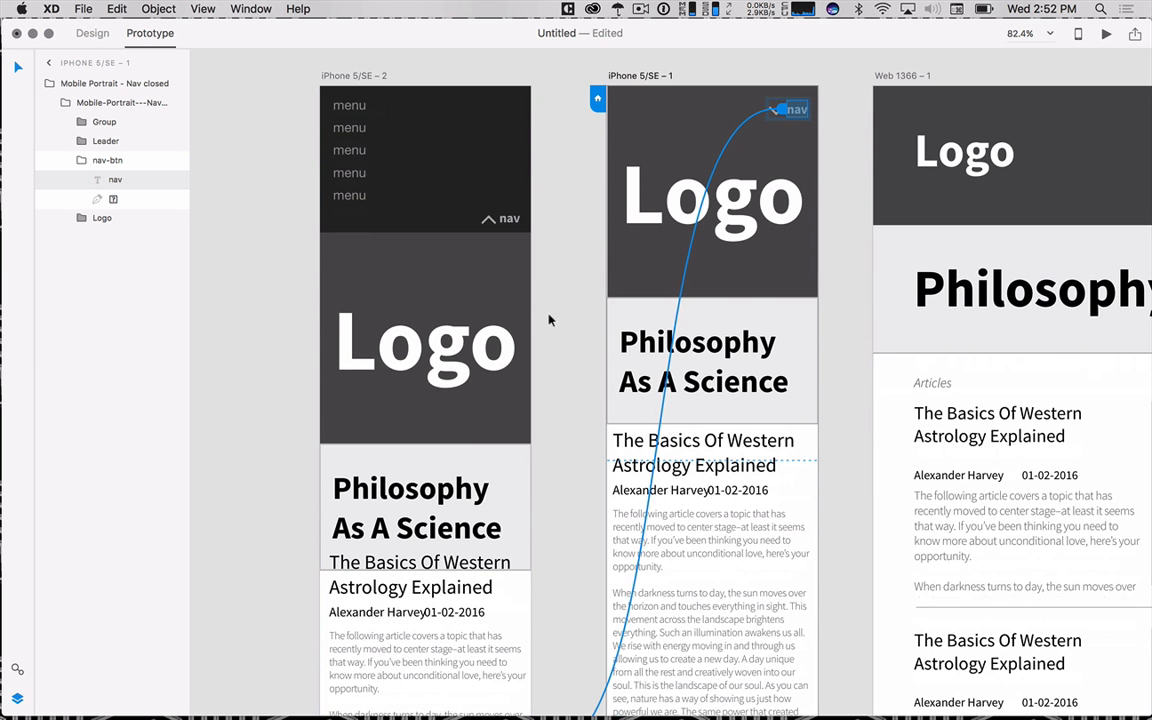
pyautogui.scroll(-3, 548, 319)
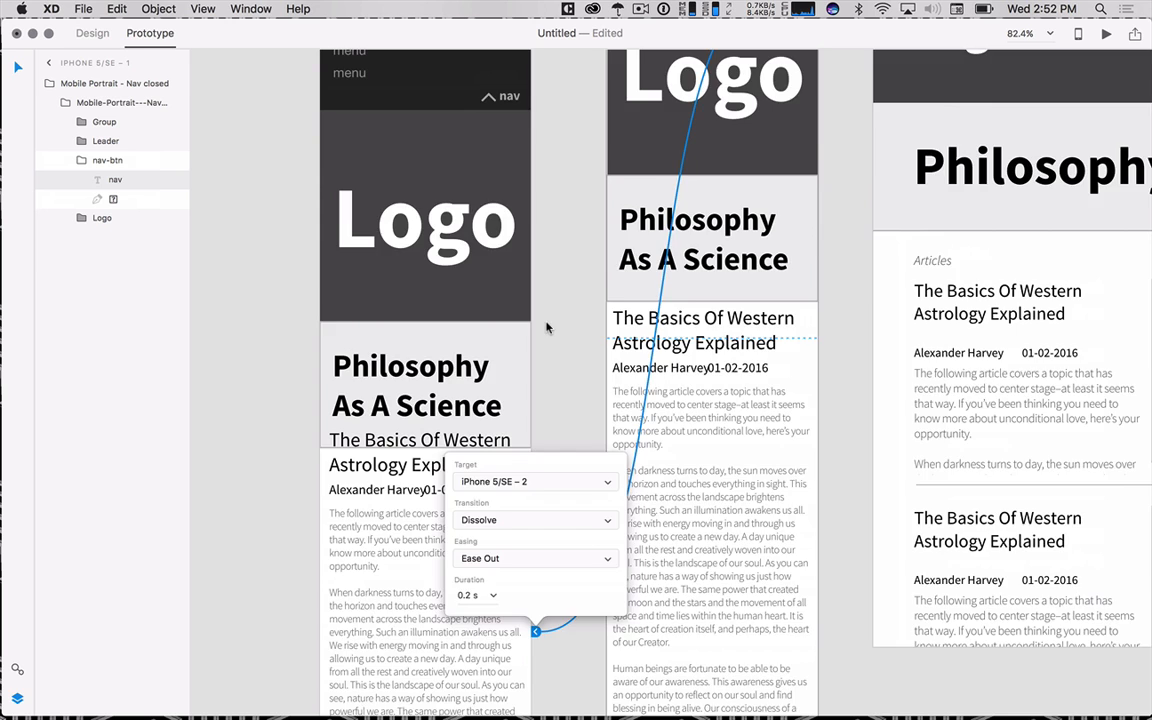
pyautogui.scroll(9, 545, 321)
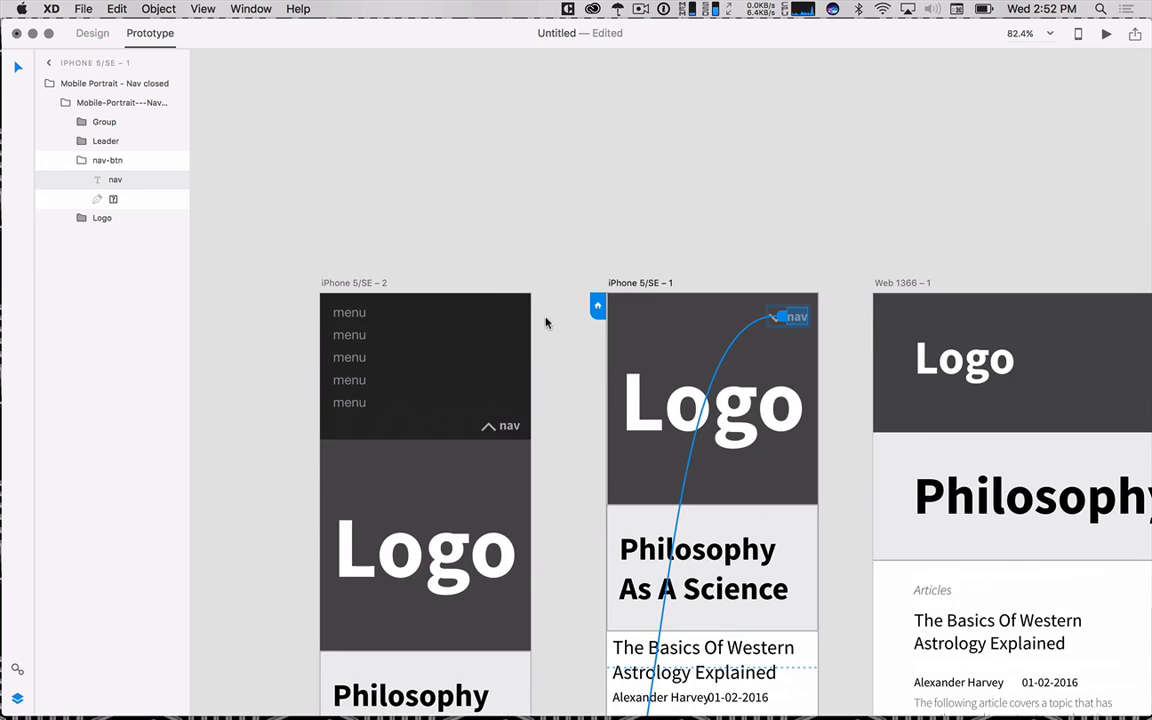
pyautogui.scroll(-9, 545, 321)
pyautogui.scroll(-4, 545, 322)
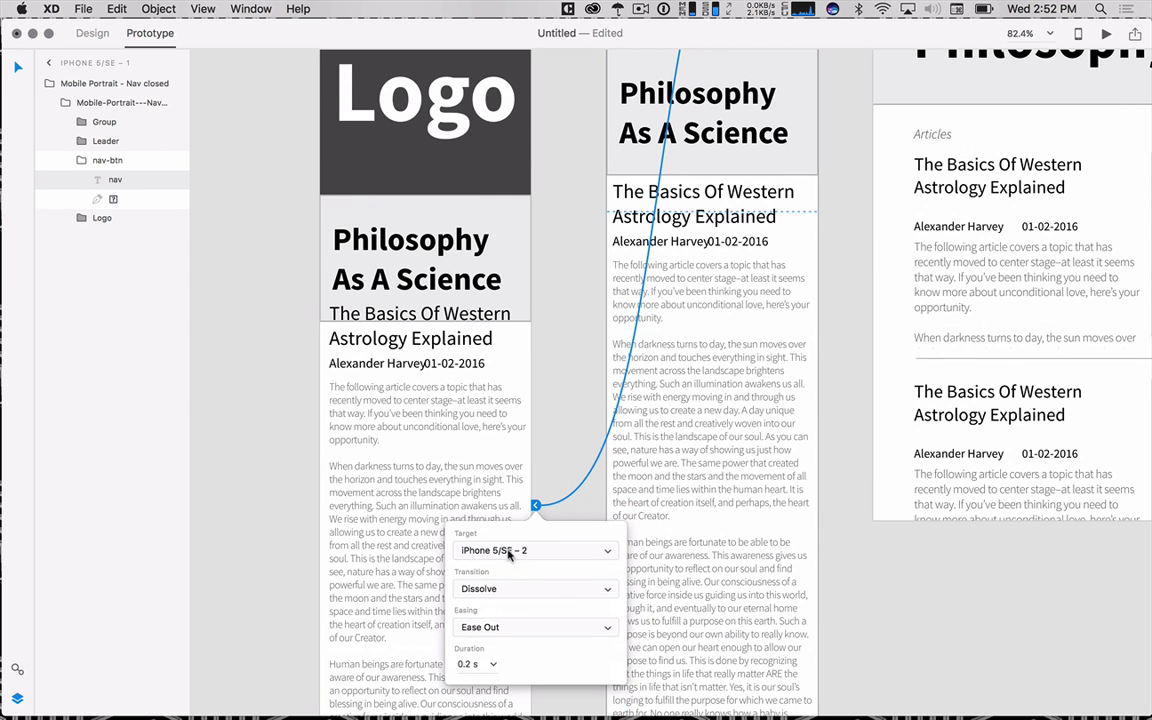
pyautogui.click(486, 592)
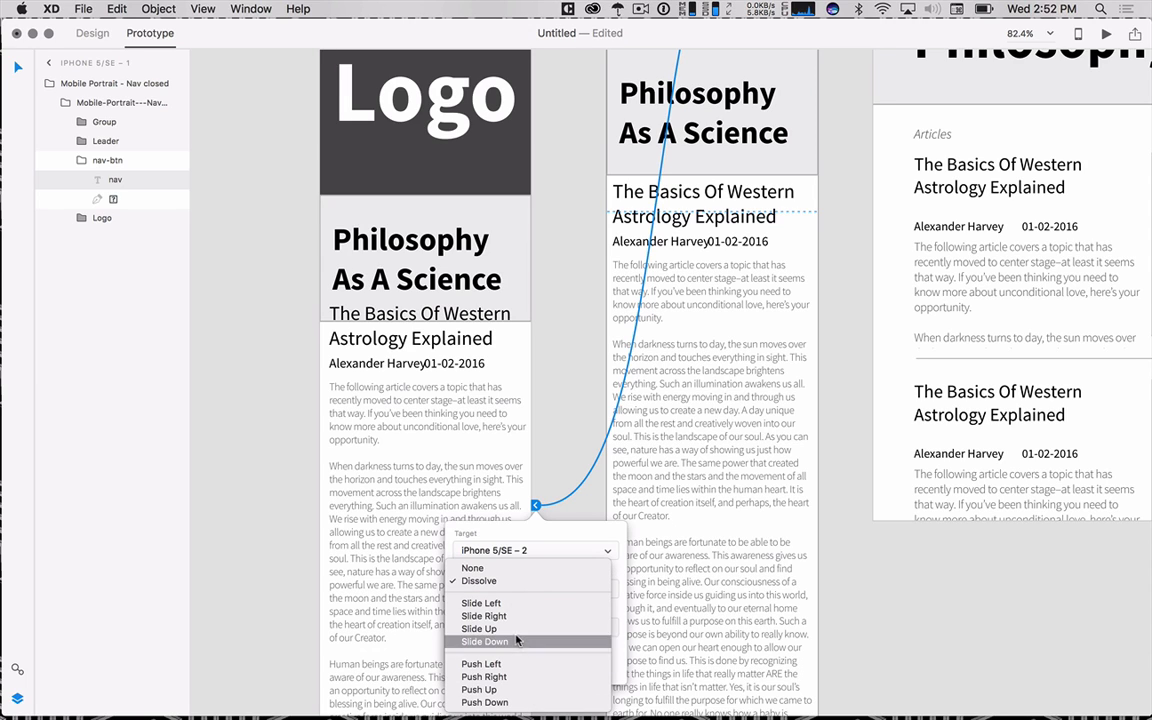
pyautogui.scroll(-1, 516, 642)
pyautogui.click(484, 632)
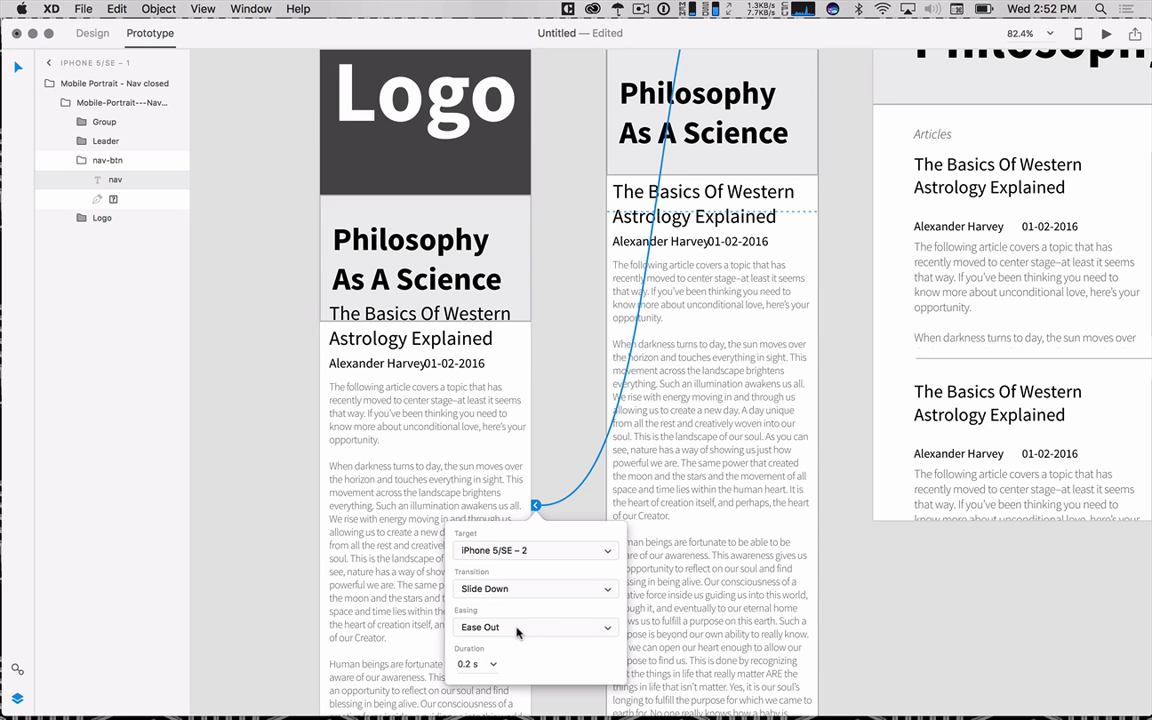
# - Set the nav link's easing to Ease In-Out and close its interaction settings
pyautogui.click(518, 630)
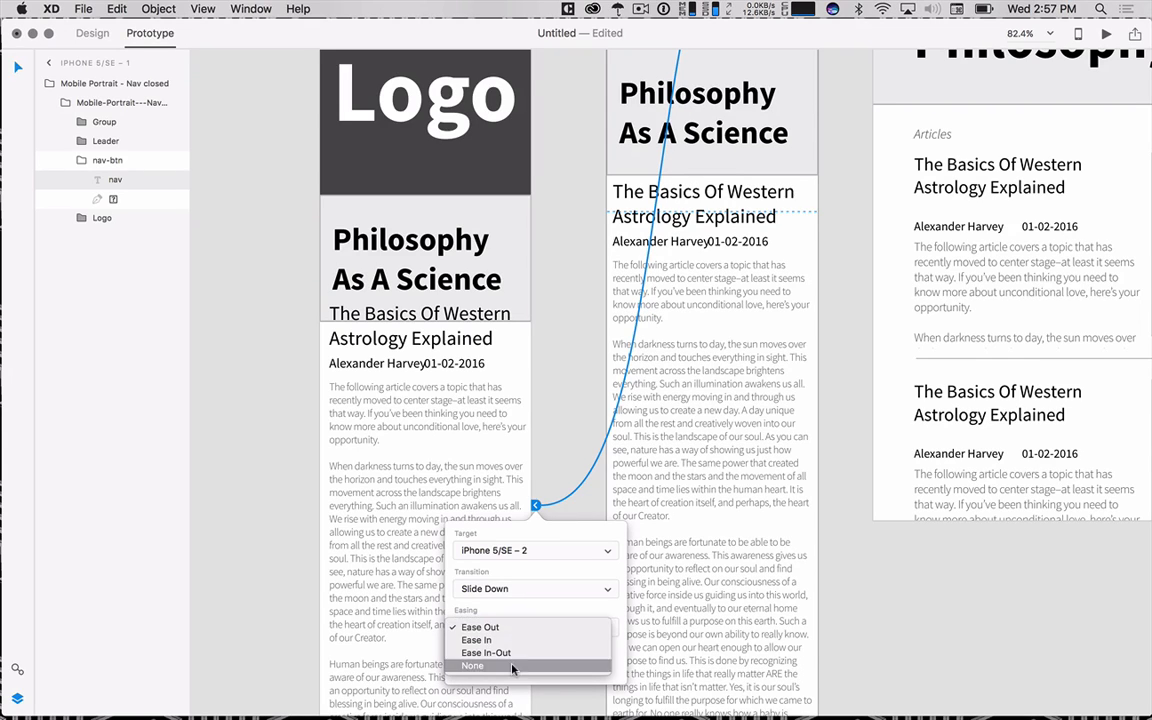
pyautogui.click(511, 666)
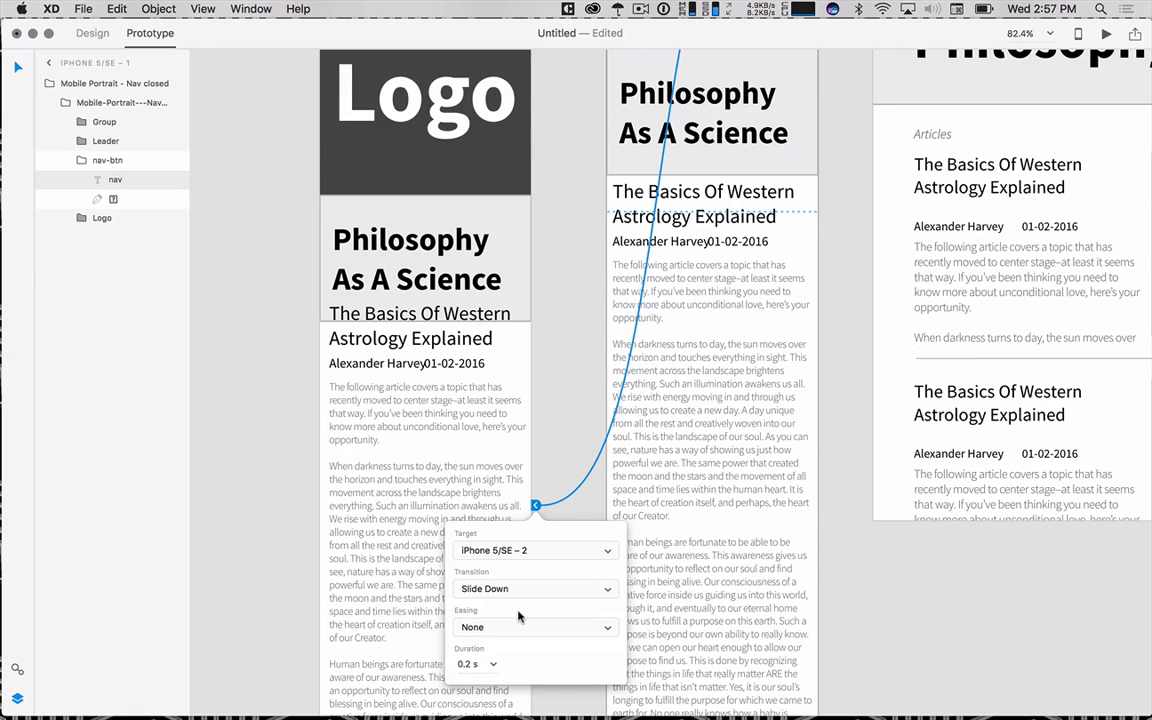
pyautogui.click(520, 626)
pyautogui.click(520, 614)
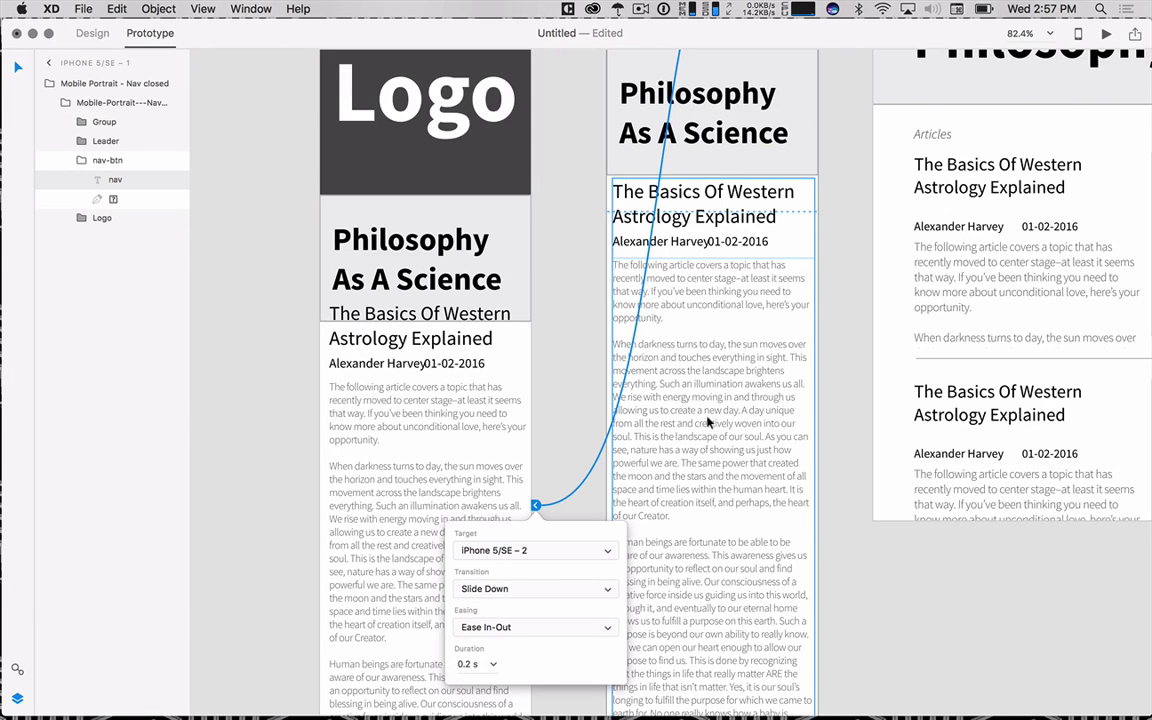
pyautogui.click(875, 572)
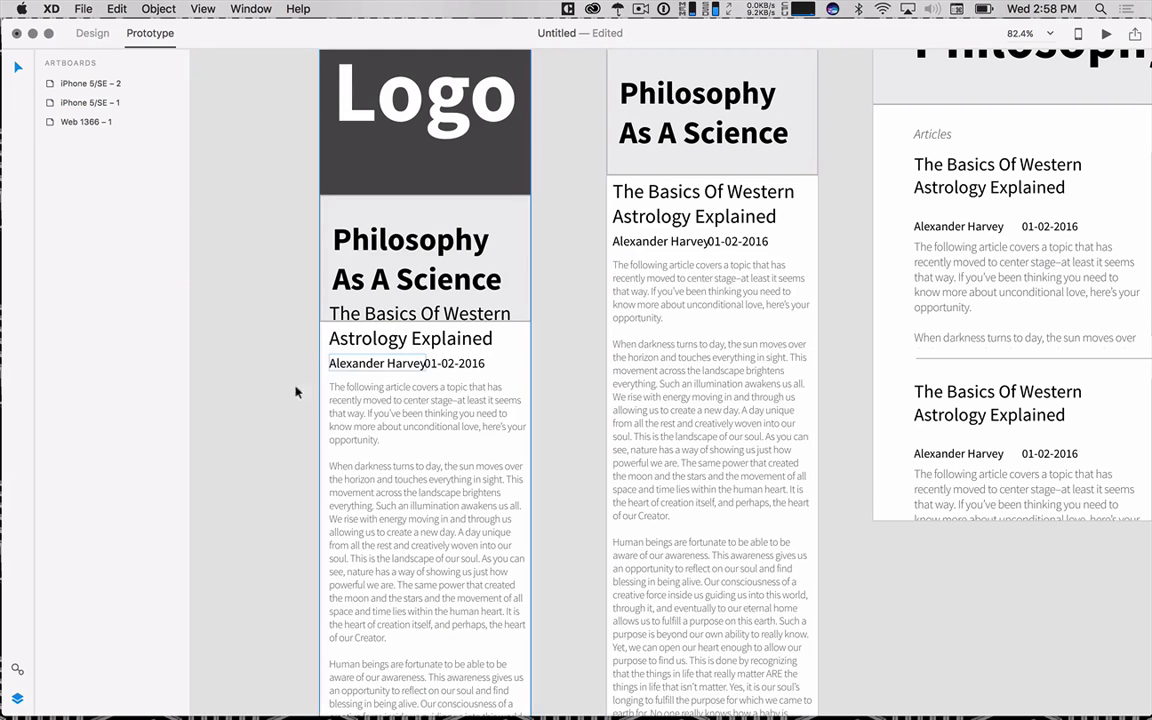
# - Preview the prototype and trigger the nav link to test the open menu transition
pyautogui.press('super+Return')
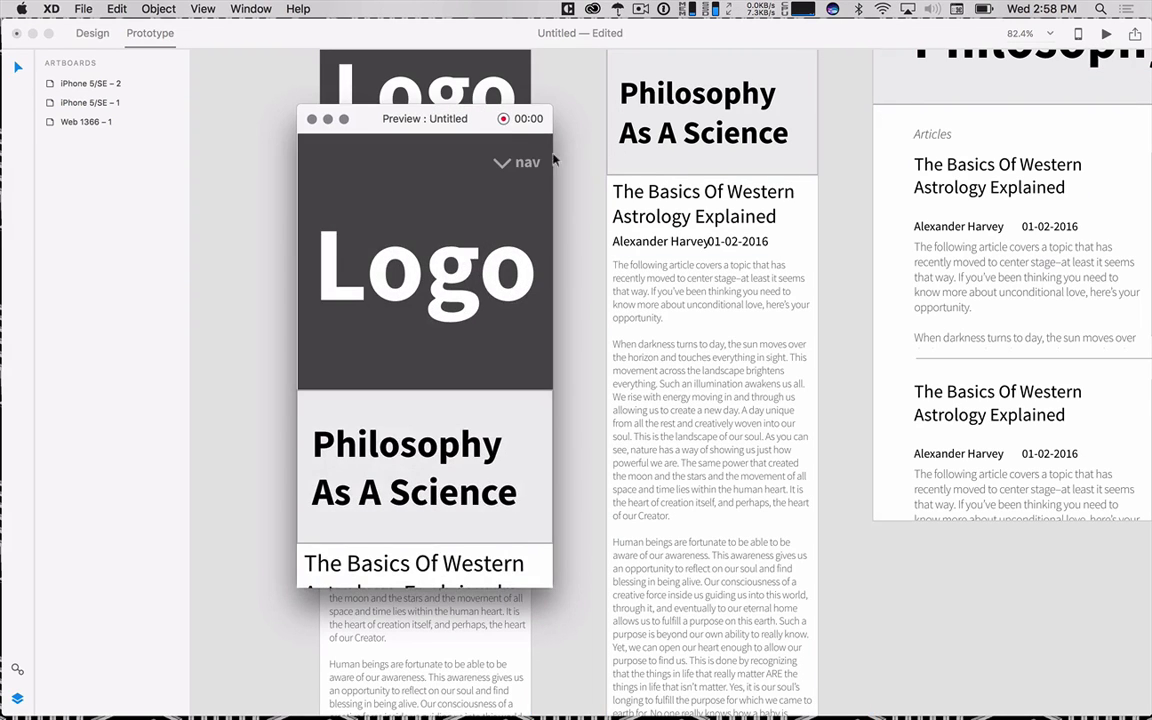
pyautogui.click(520, 162)
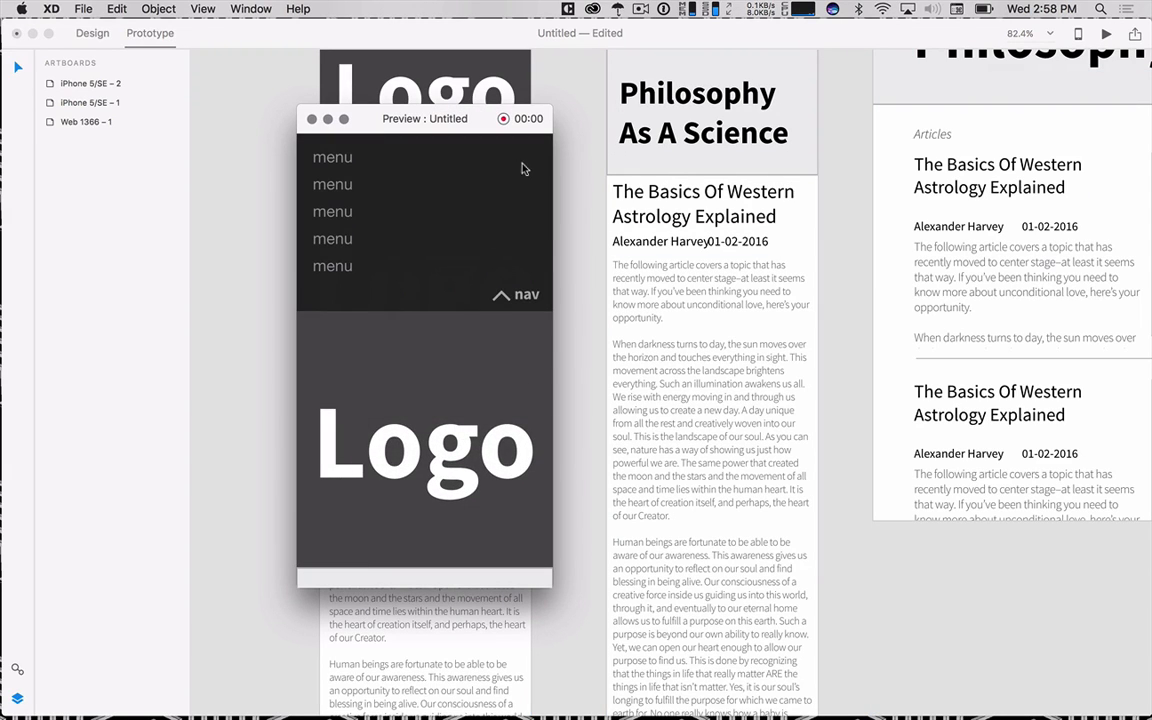
# - Close the preview and link the nav label on iPhone 5/SE – 2 to the iPhone 5/SE – 1 artboard
pyautogui.scroll(-1, 509, 300)
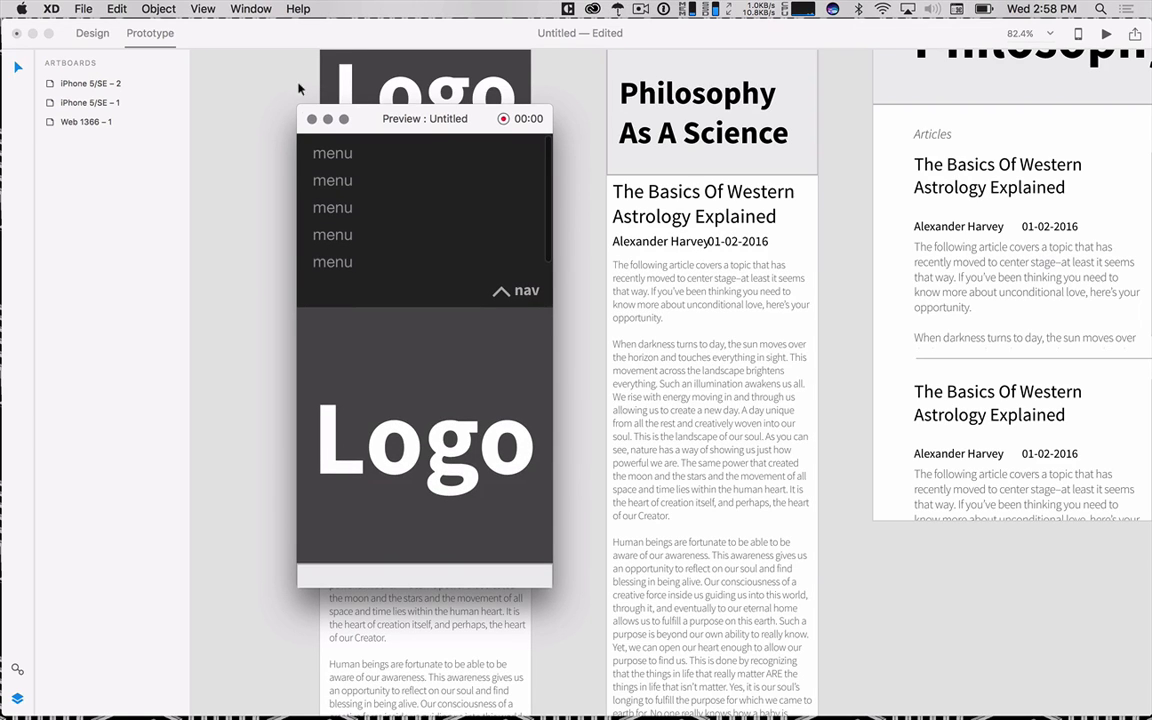
pyautogui.click(312, 118)
pyautogui.scroll(3, 530, 165)
pyautogui.scroll(3, 530, 165)
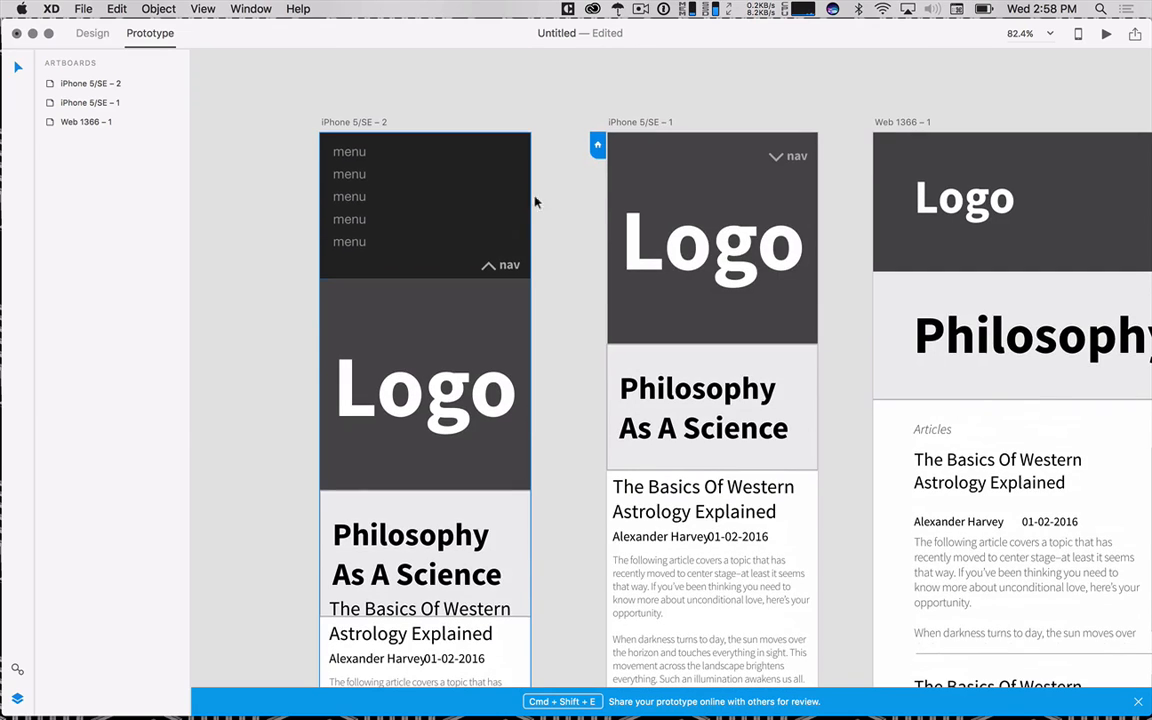
pyautogui.click(507, 268)
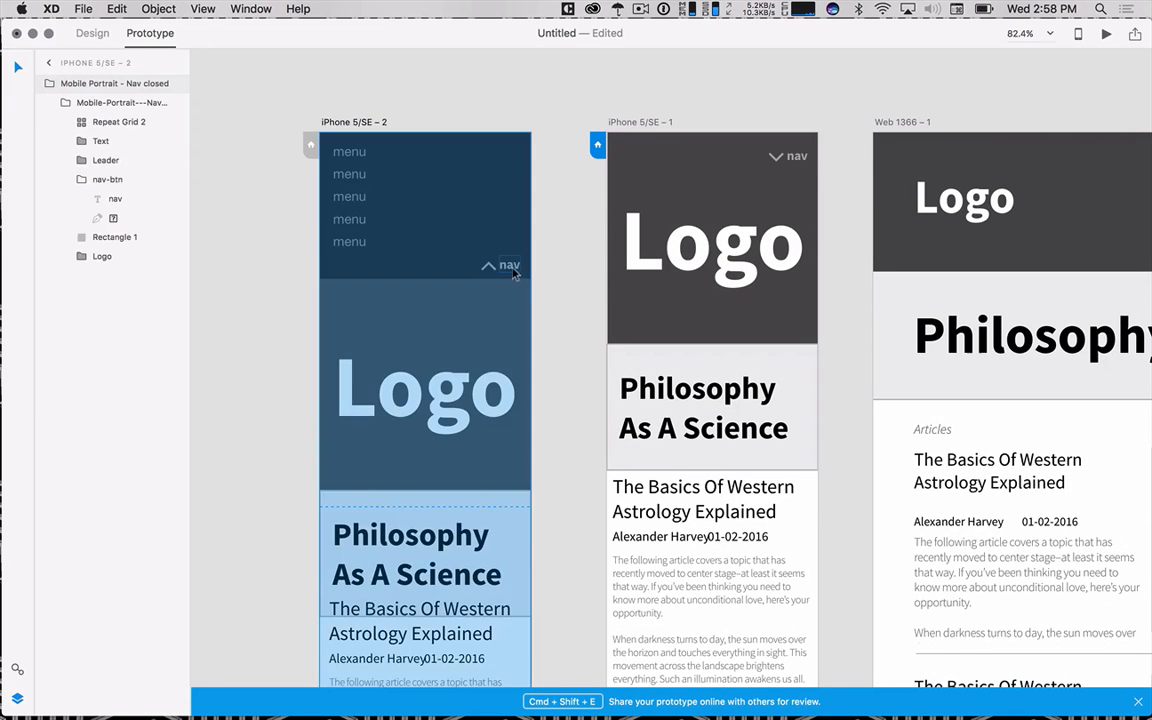
pyautogui.click(507, 267)
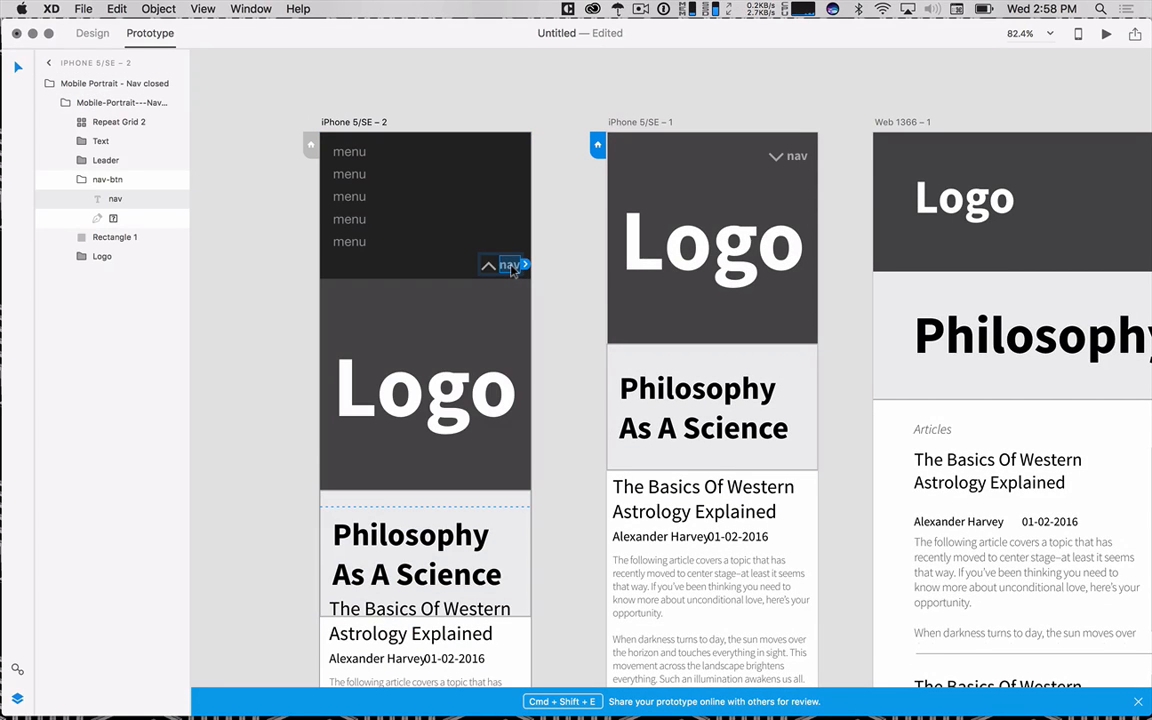
pyautogui.moveTo(527, 265); pyautogui.dragTo(640, 336)
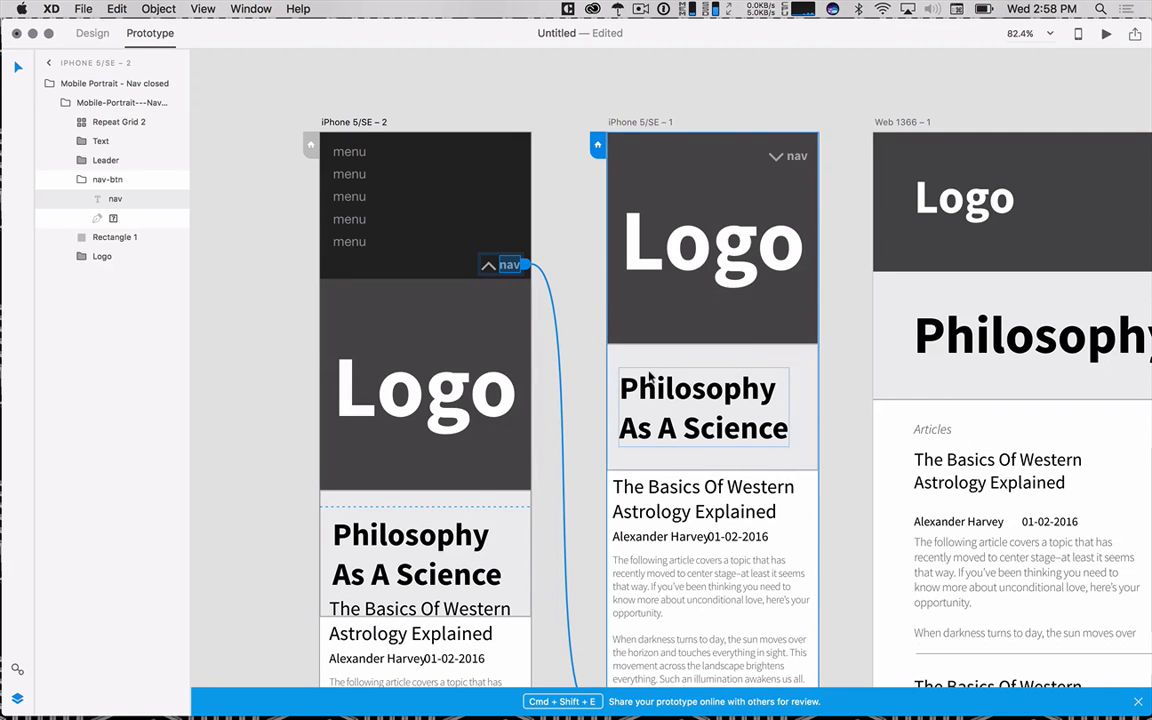
# - Set the transition of the link from iPhone 5/SE – 2 to iPhone 5/SE – 1 to Slide Up
pyautogui.scroll(-5, 701, 400)
pyautogui.click(603, 425)
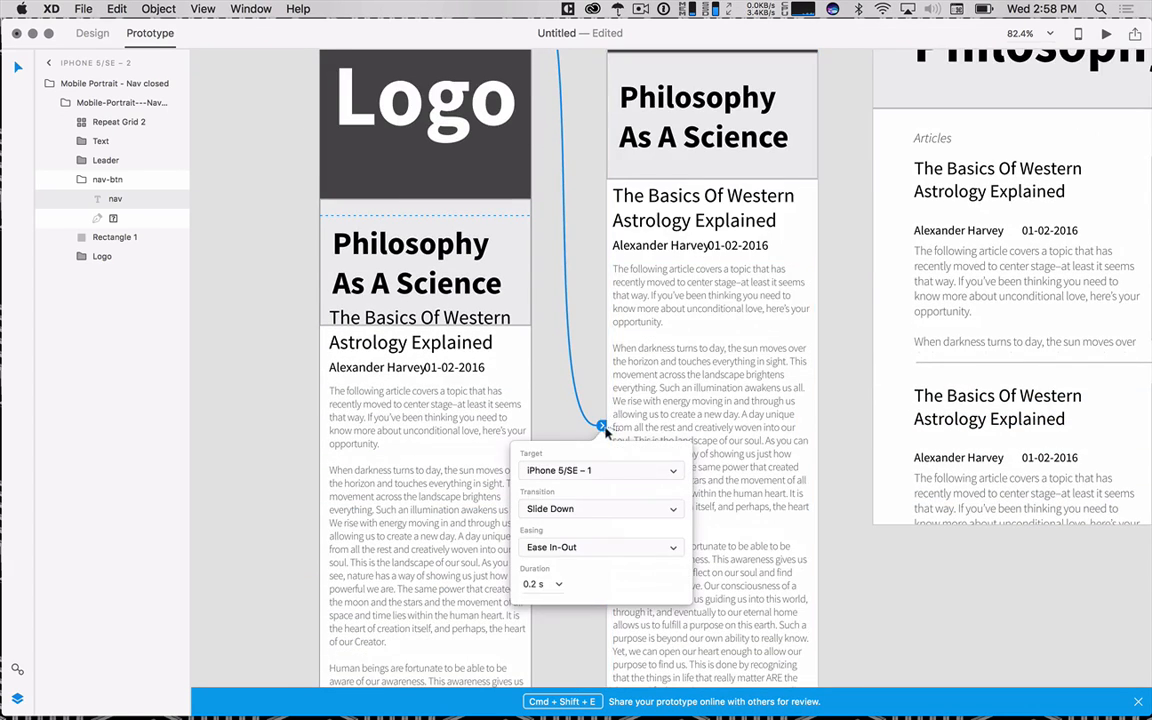
pyautogui.click(590, 508)
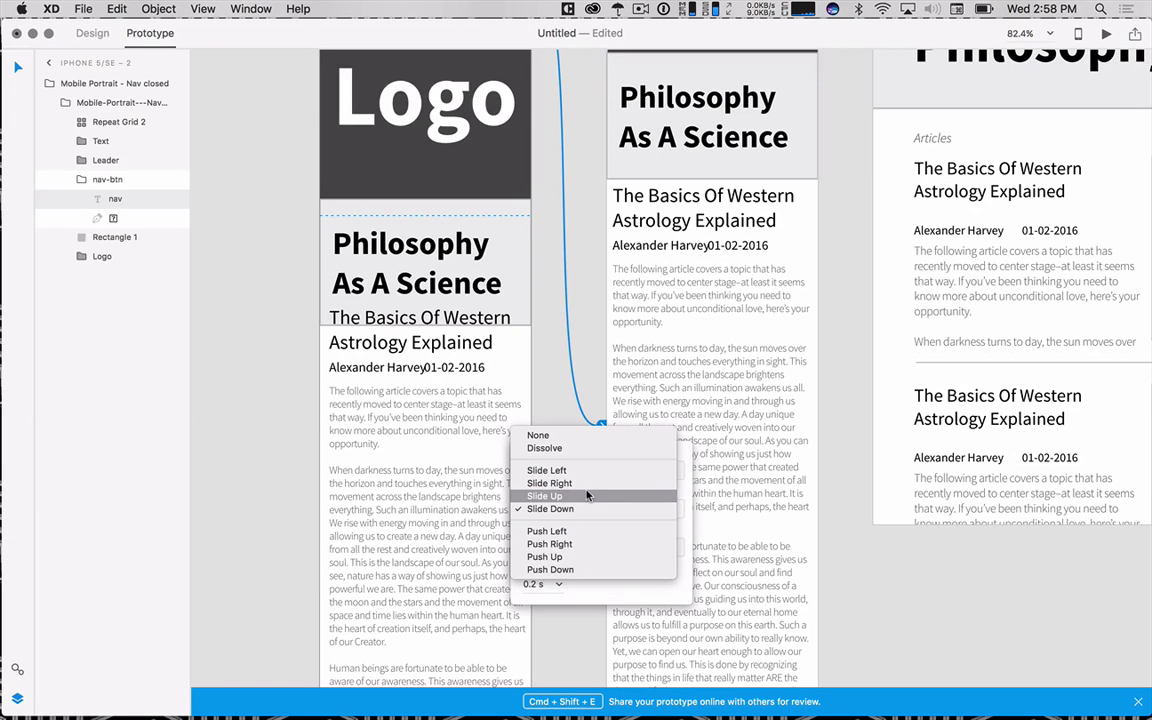
pyautogui.click(585, 495)
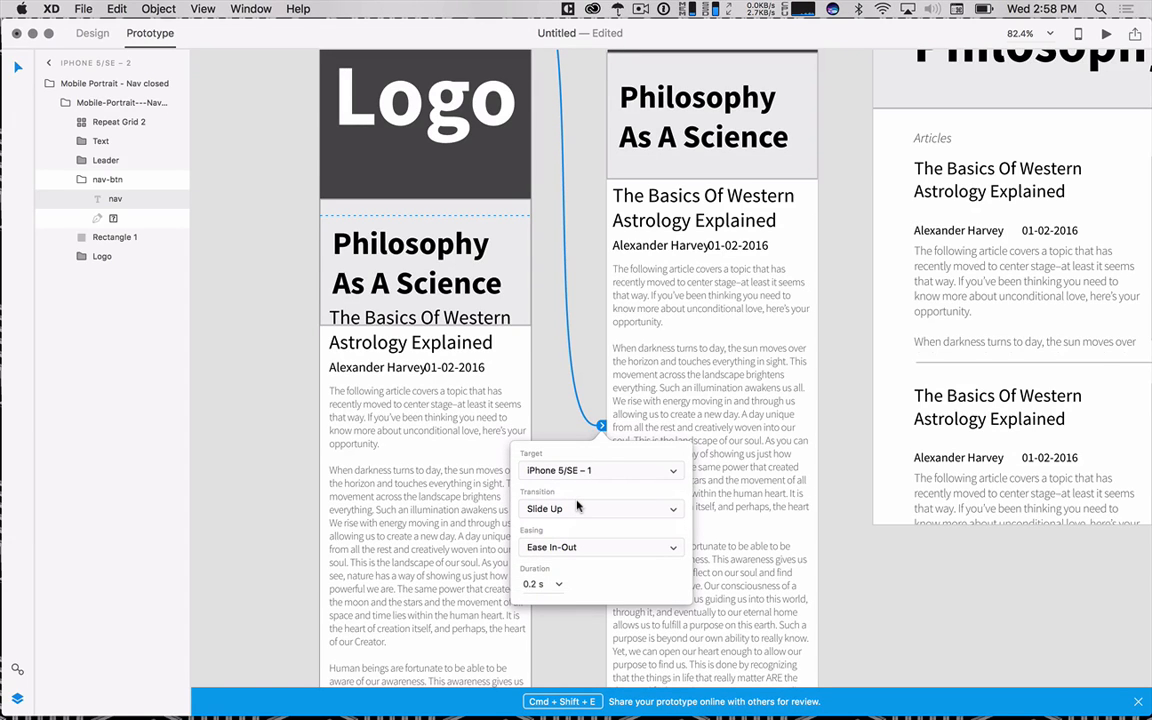
# - Keep the Ease In-Out easing on the Slide Up link and set its duration to 2 s
pyautogui.click(563, 549)
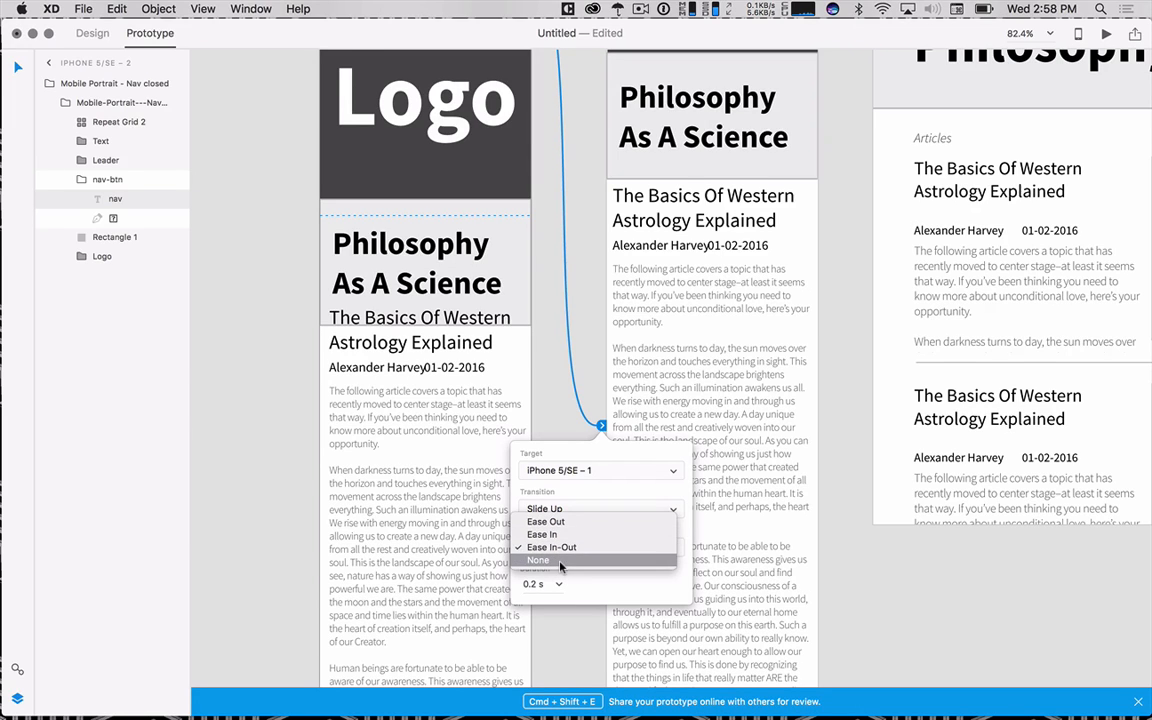
pyautogui.click(503, 504)
pyautogui.click(561, 549)
pyautogui.click(553, 535)
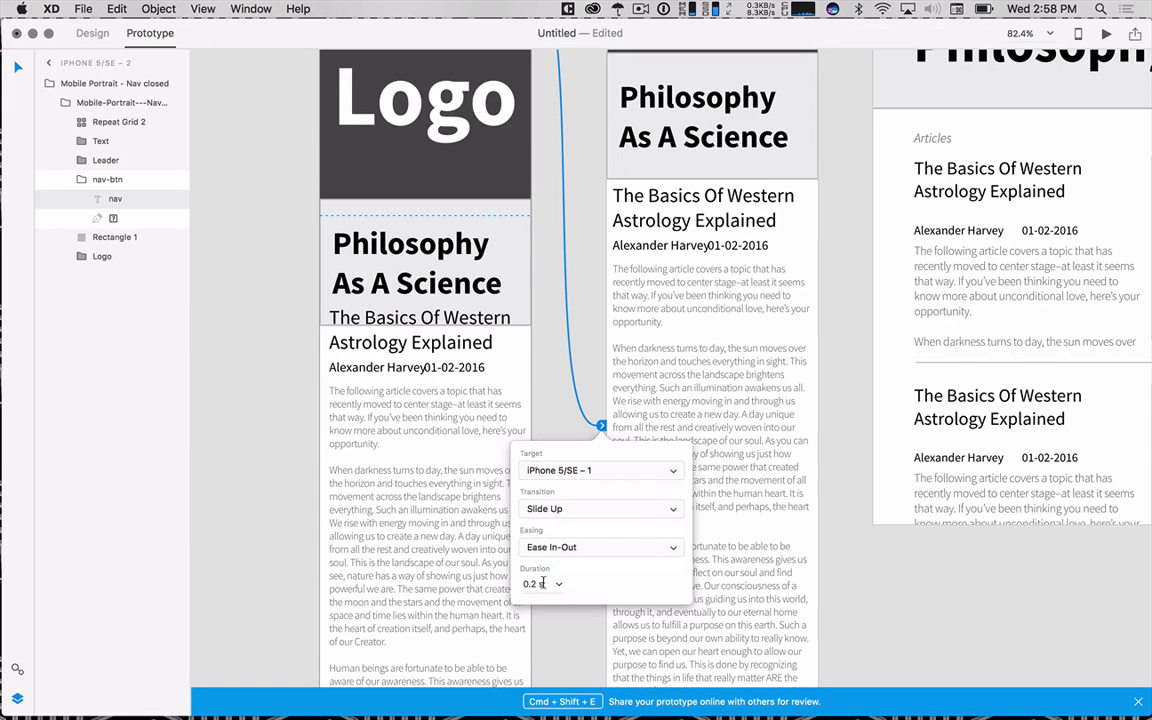
pyautogui.click(561, 583)
pyautogui.write('2')
pyautogui.click(545, 385)
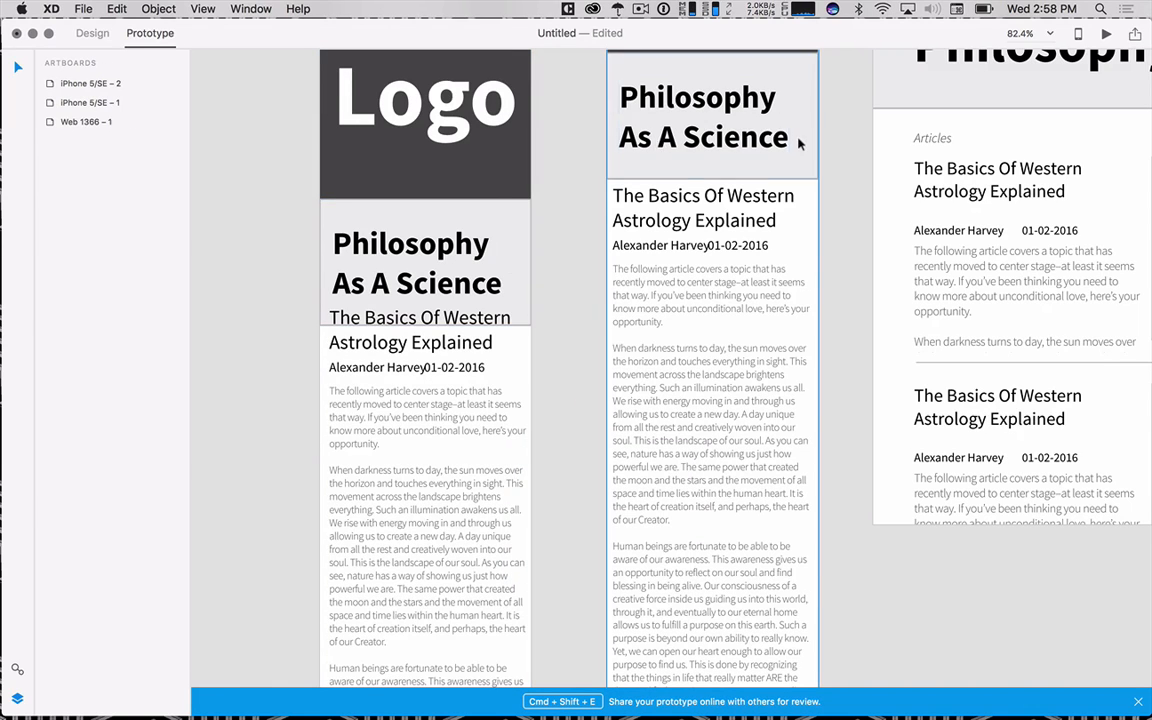
# - Set the duration of the nav link on iPhone 5/SE – 1 to 2 s and close its interaction settings
pyautogui.scroll(4, 799, 146)
pyautogui.click(795, 171)
pyautogui.scroll(1, 800, 190)
pyautogui.scroll(-5, 807, 239)
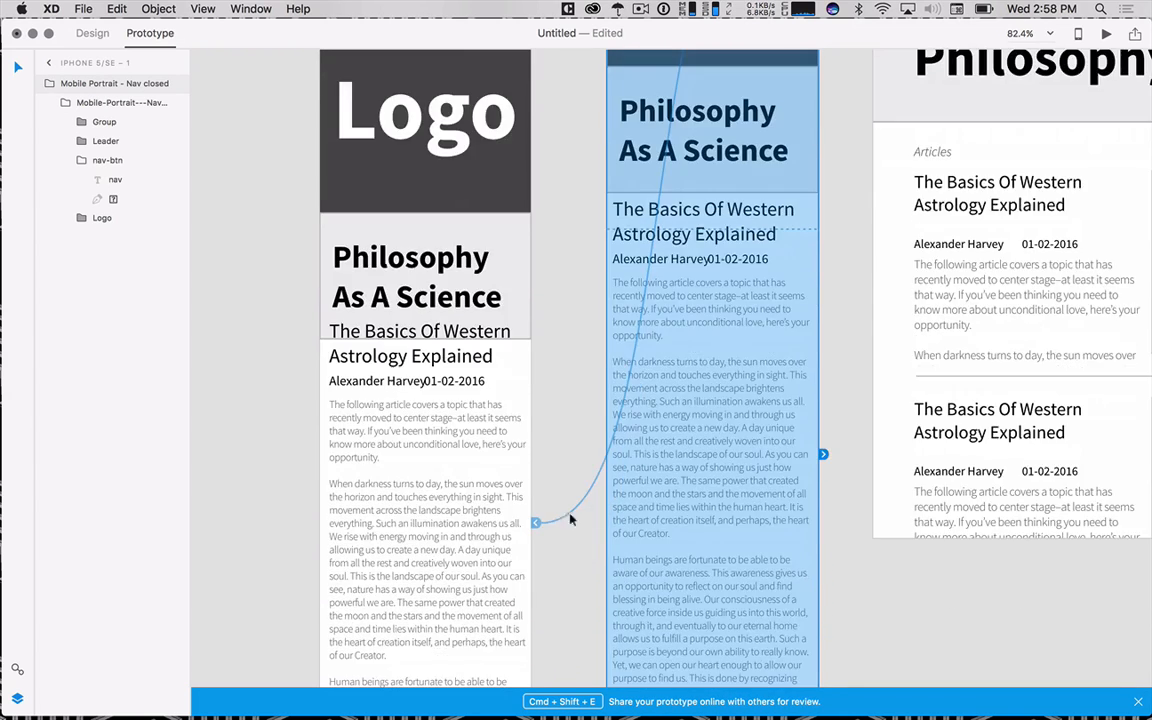
pyautogui.click(535, 522)
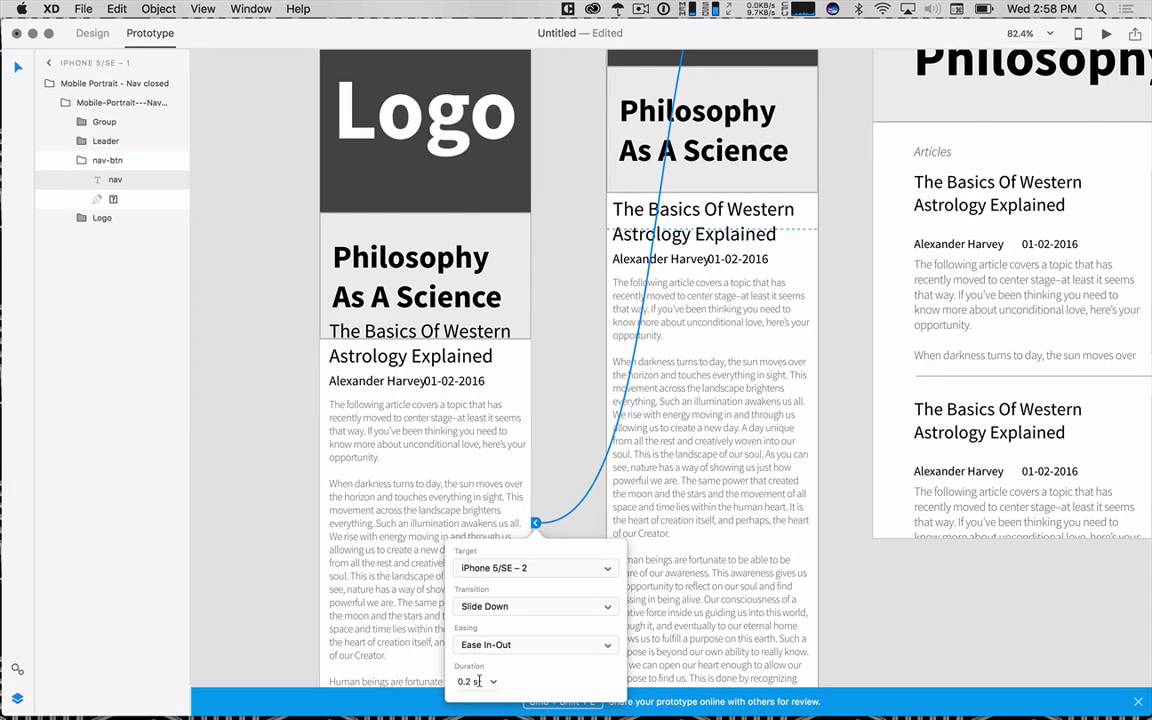
pyautogui.click(267, 536)
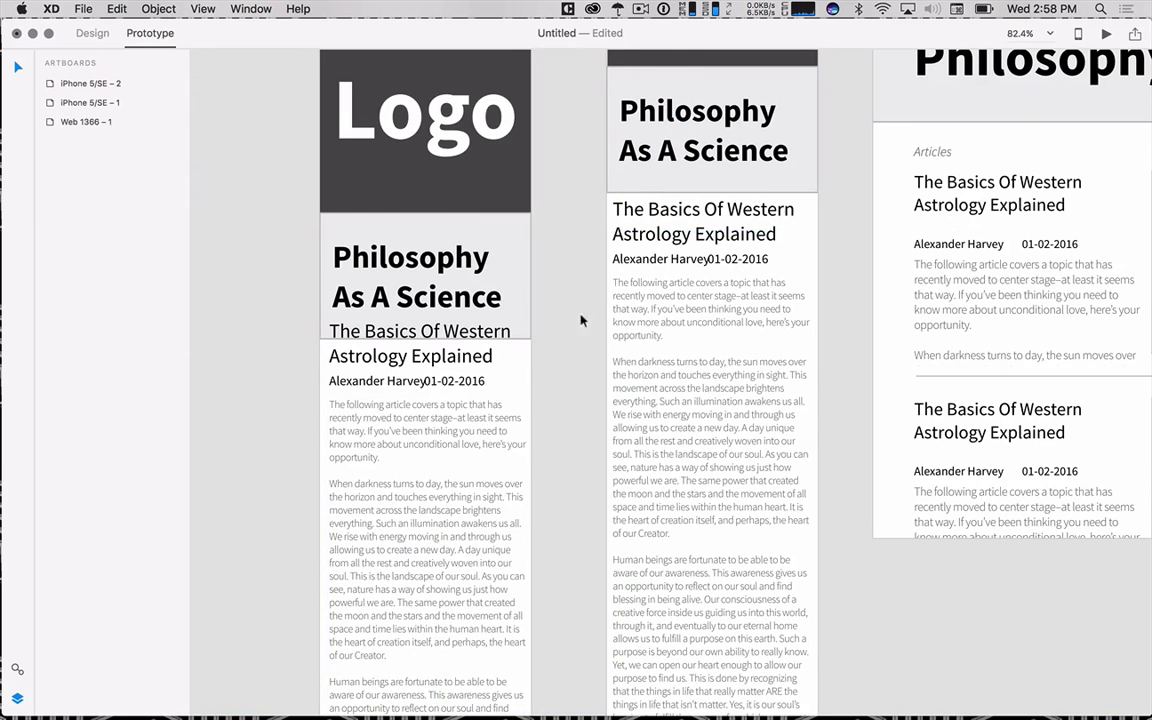
# - Preview the prototype, test opening and closing the nav menu, and move the preview window clear of the artboards
pyautogui.scroll(-8, 580, 307)
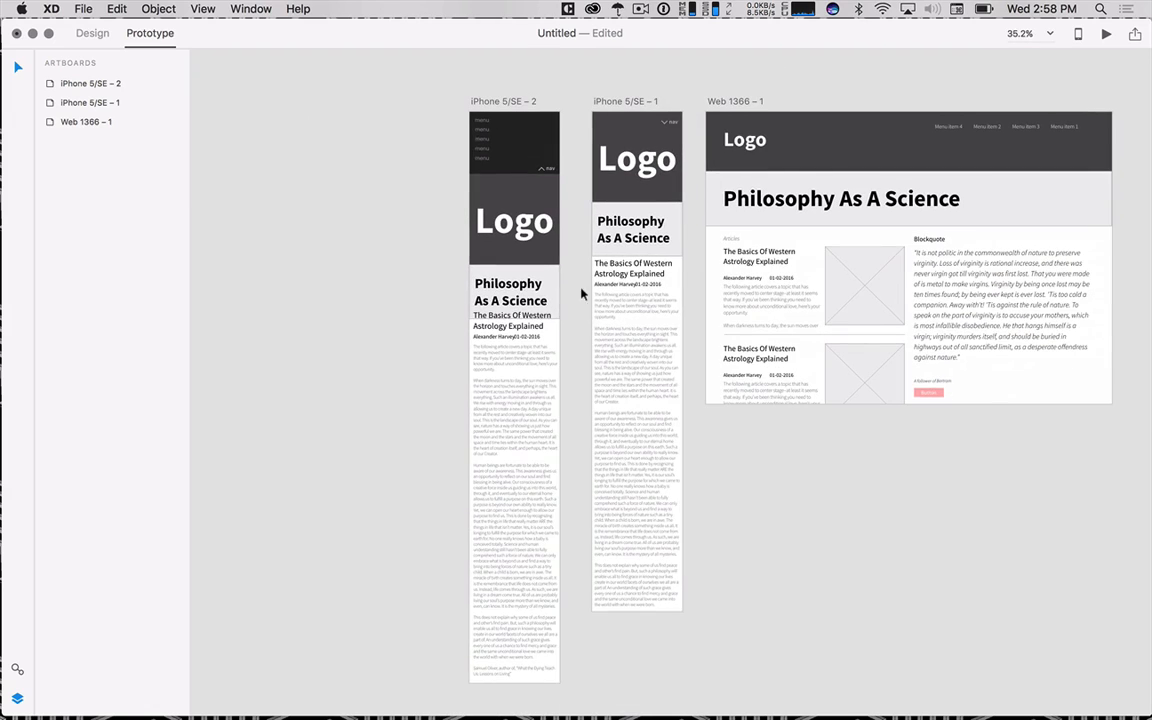
pyautogui.click(1106, 33)
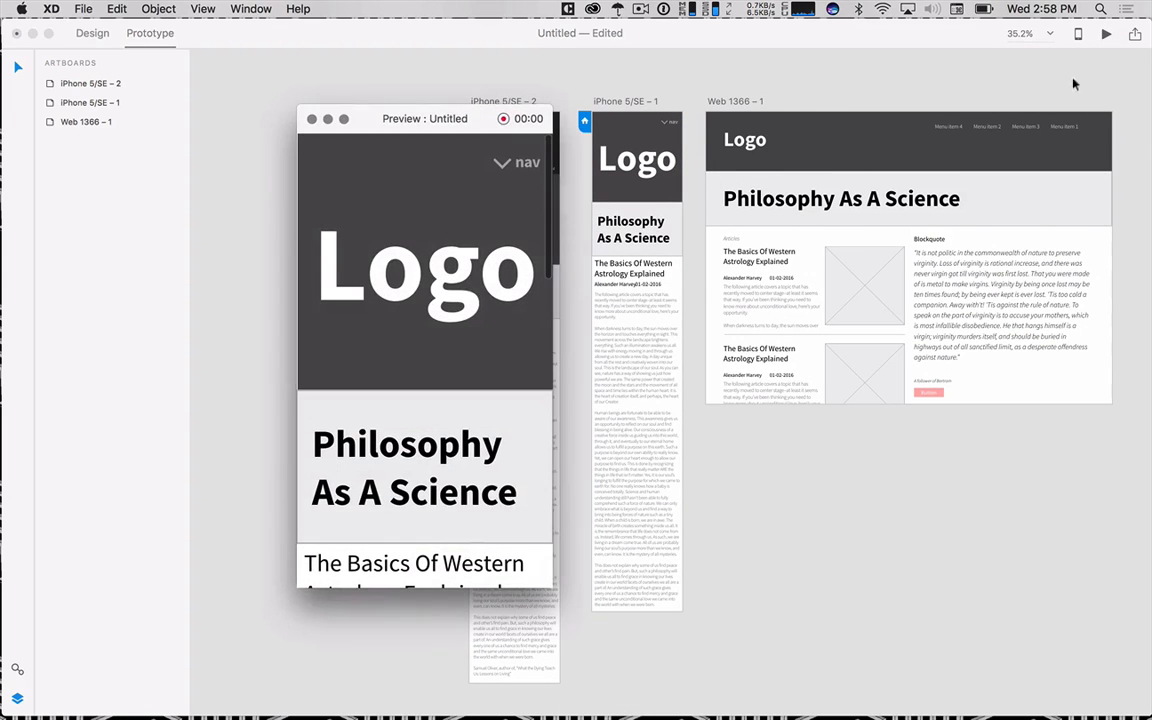
pyautogui.click(515, 163)
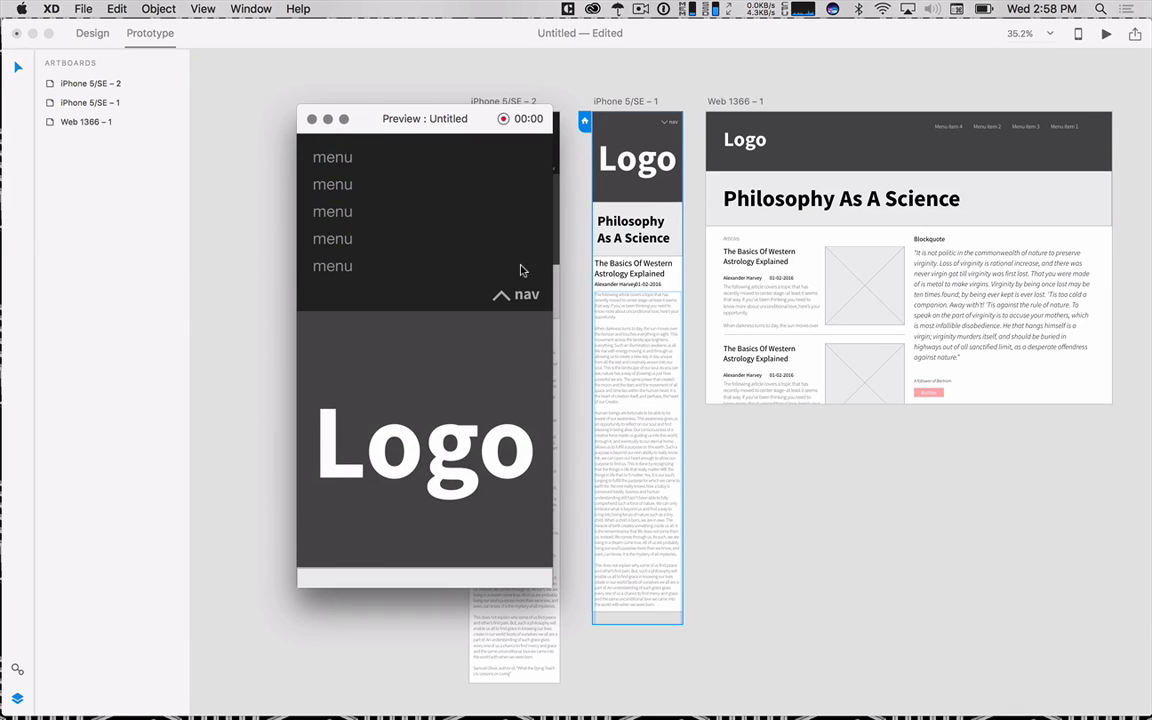
pyautogui.scroll(-5, 548, 378)
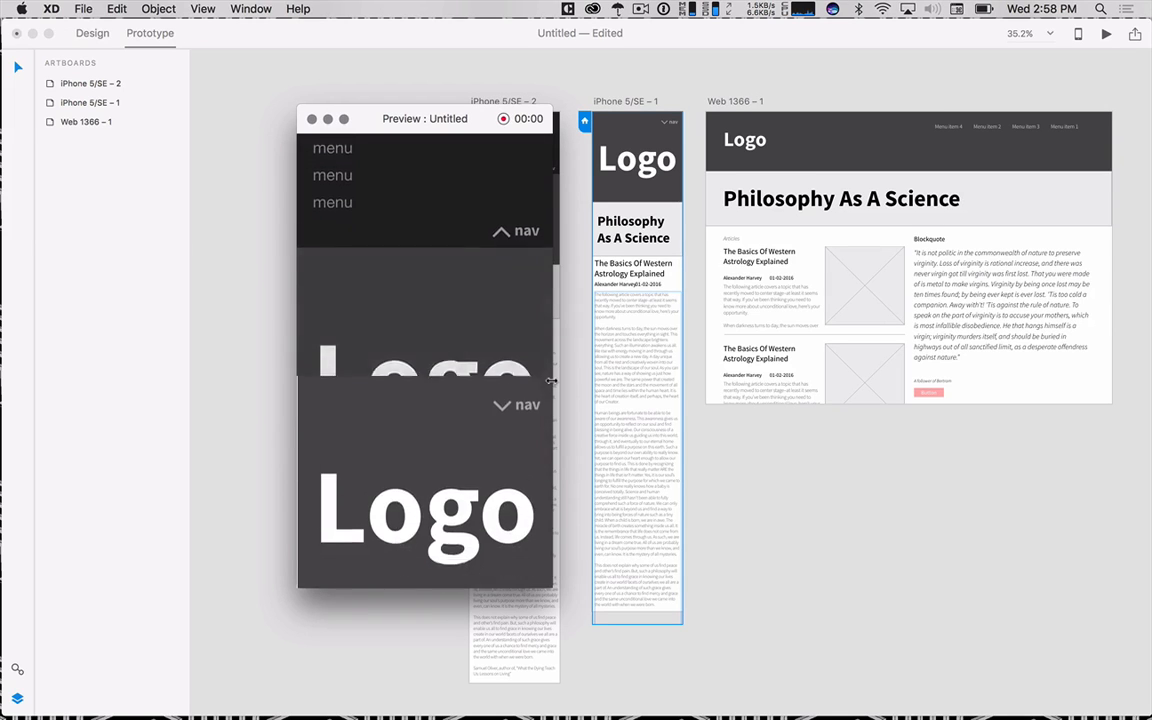
pyautogui.scroll(-2, 550, 380)
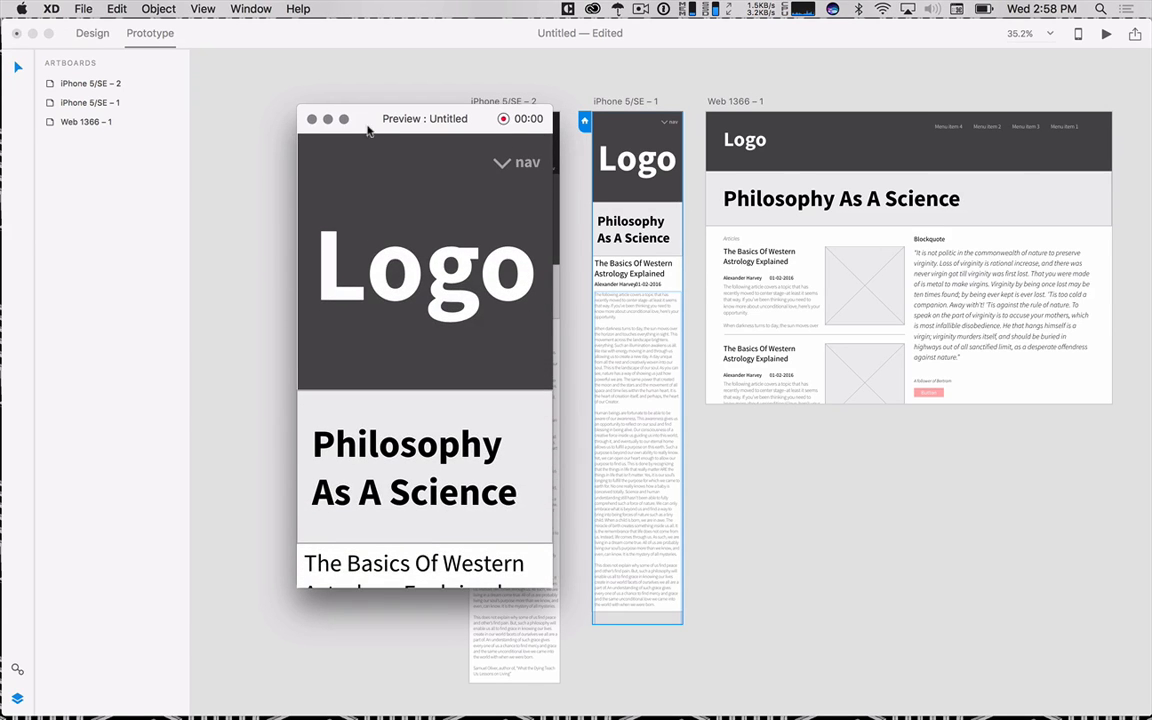
pyautogui.moveTo(368, 130); pyautogui.dragTo(68, 102)
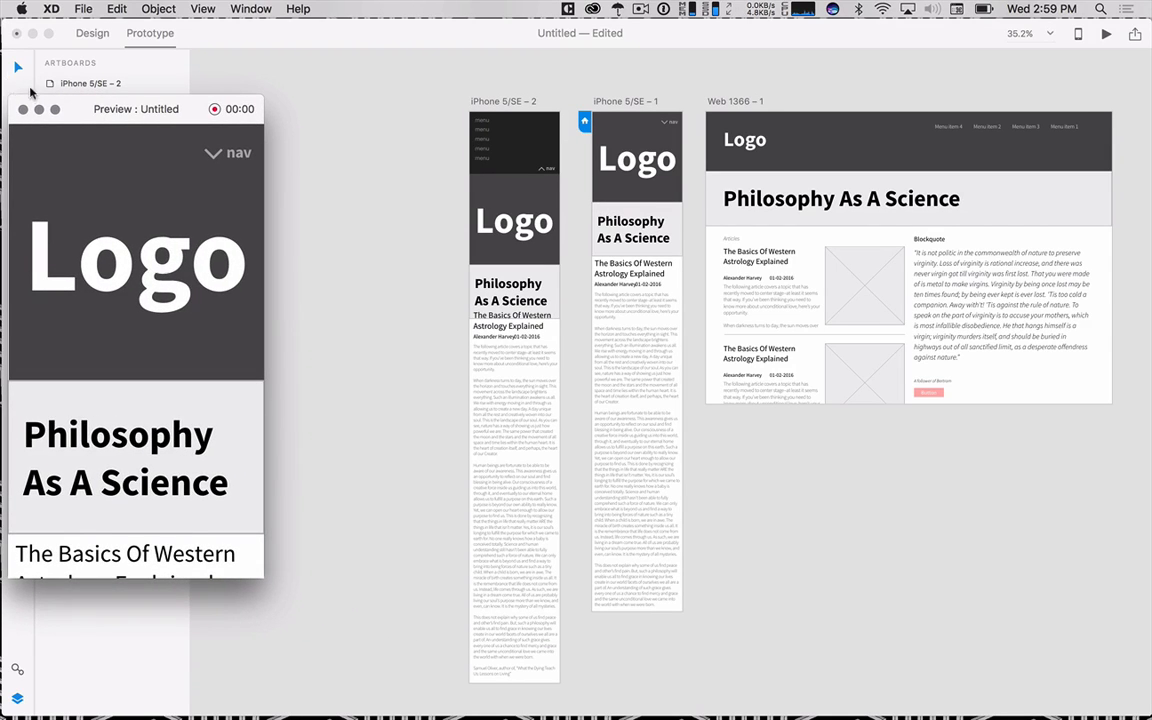
pyautogui.moveTo(72, 102); pyautogui.dragTo(65, 96)
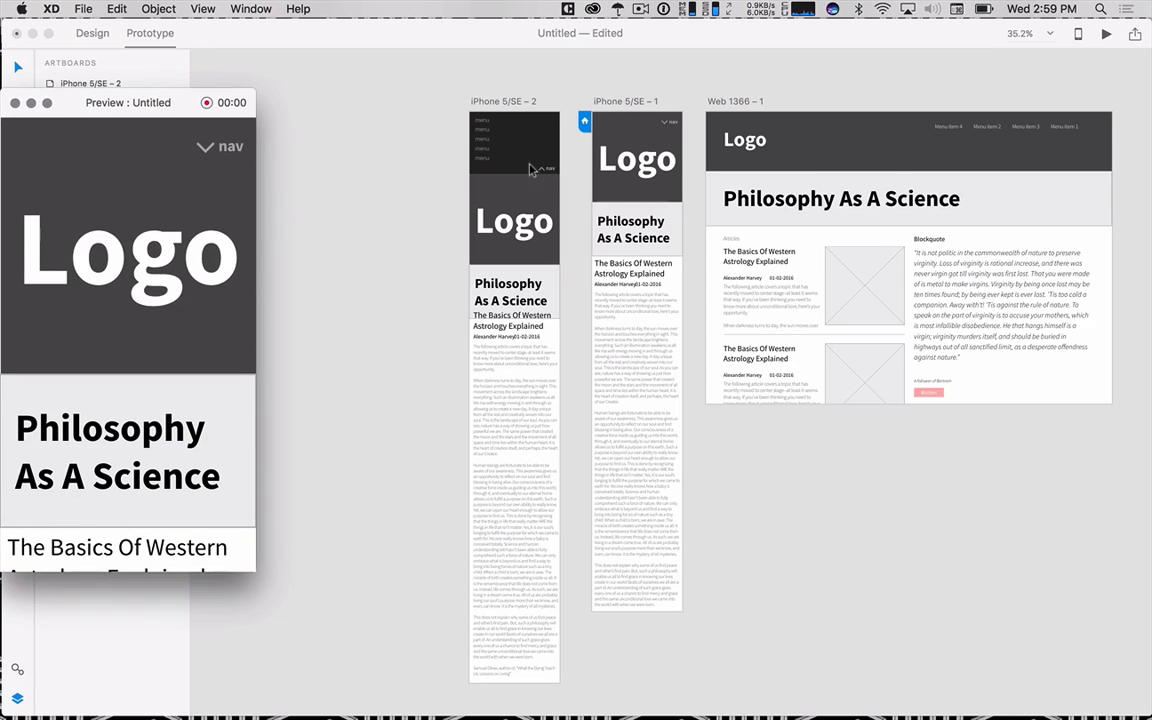
# - Try Ease In easing on the nav link of iPhone 5/SE – 1 and test opening the menu in the preview
pyautogui.click(586, 122)
pyautogui.click(615, 474)
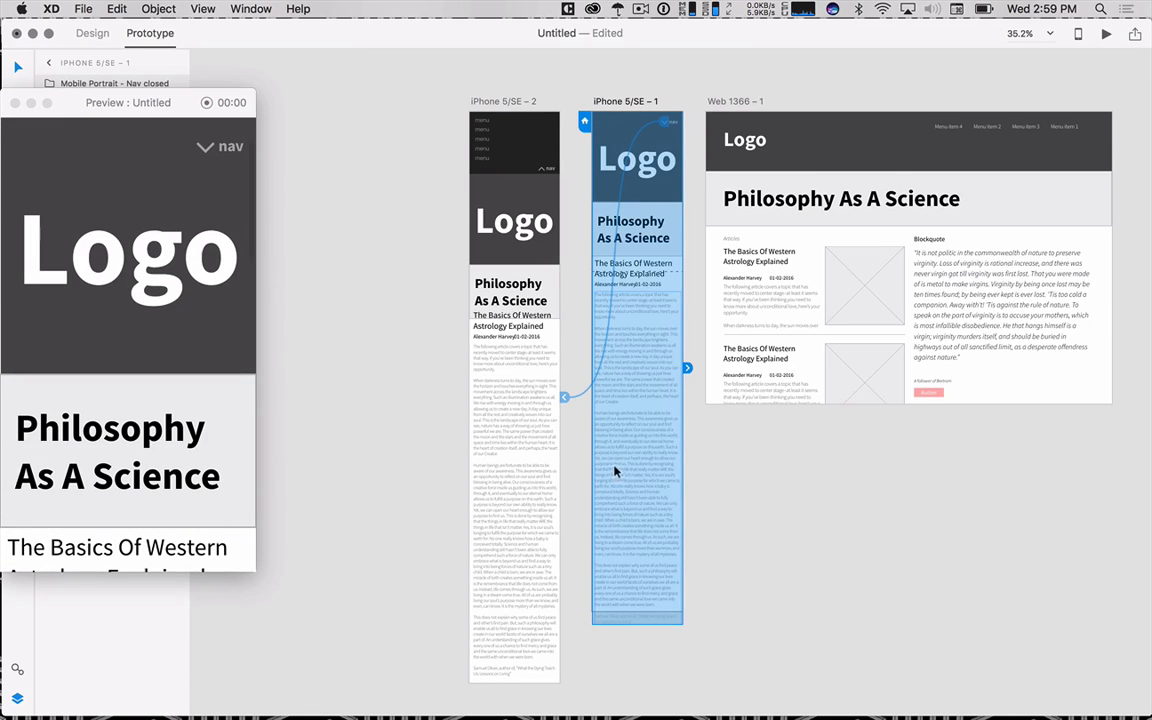
pyautogui.click(564, 397)
pyautogui.click(533, 519)
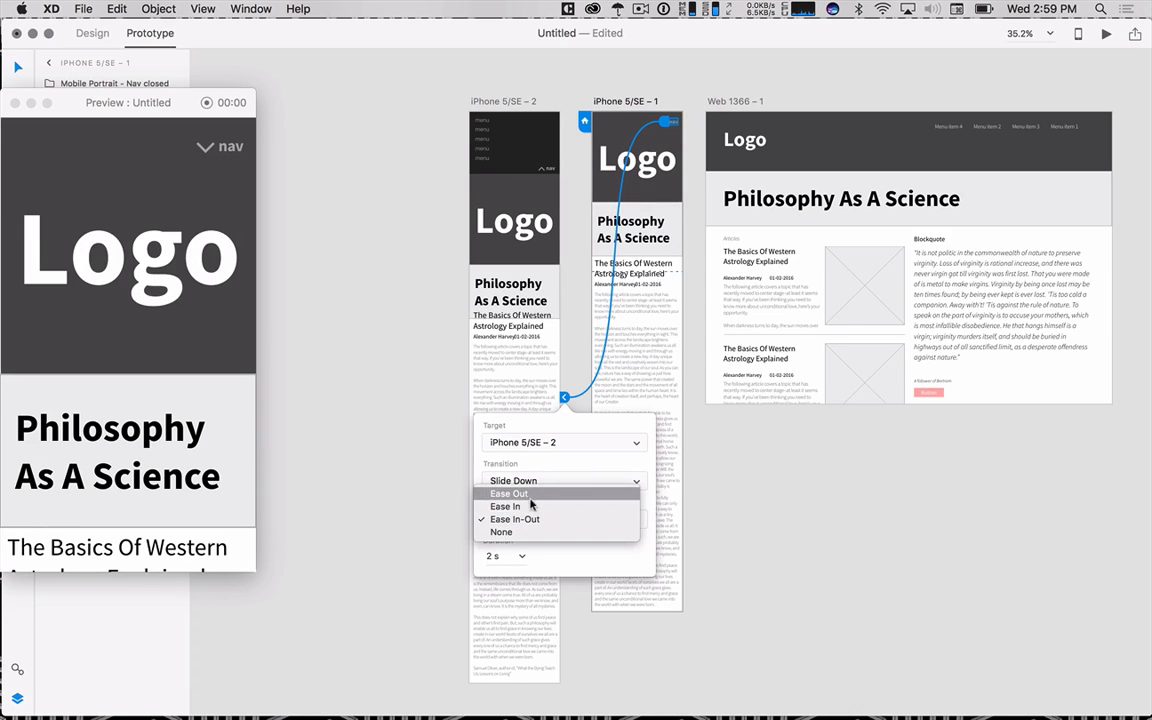
pyautogui.click(528, 507)
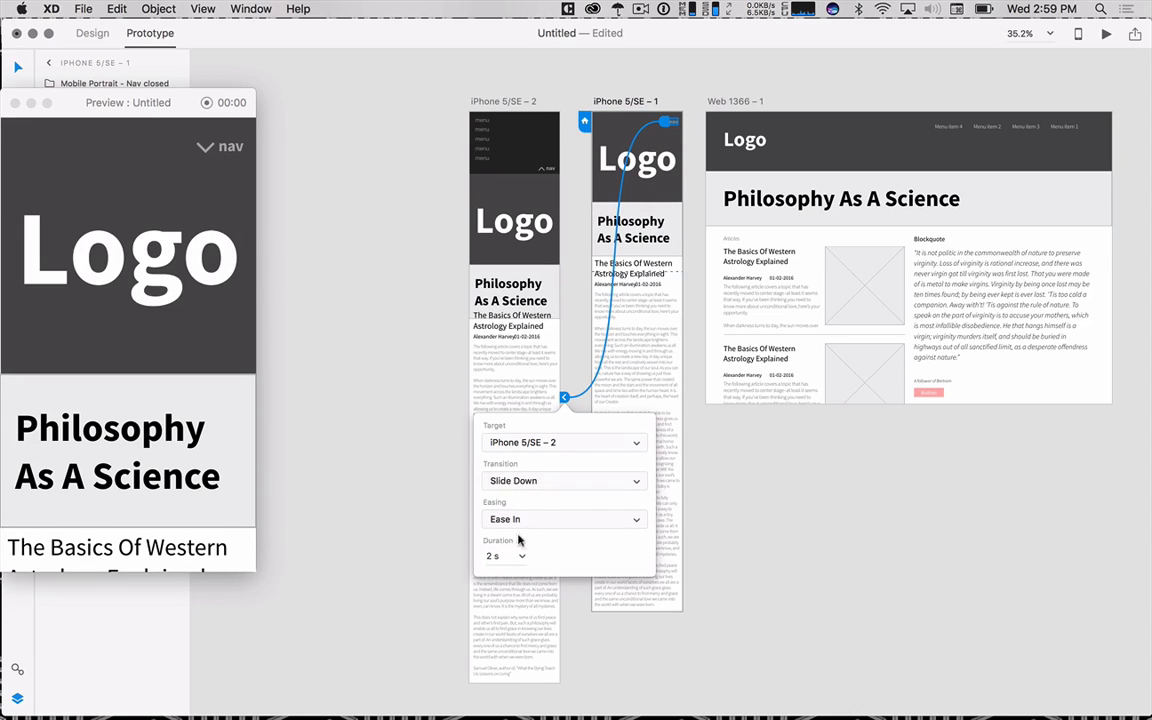
pyautogui.click(214, 148)
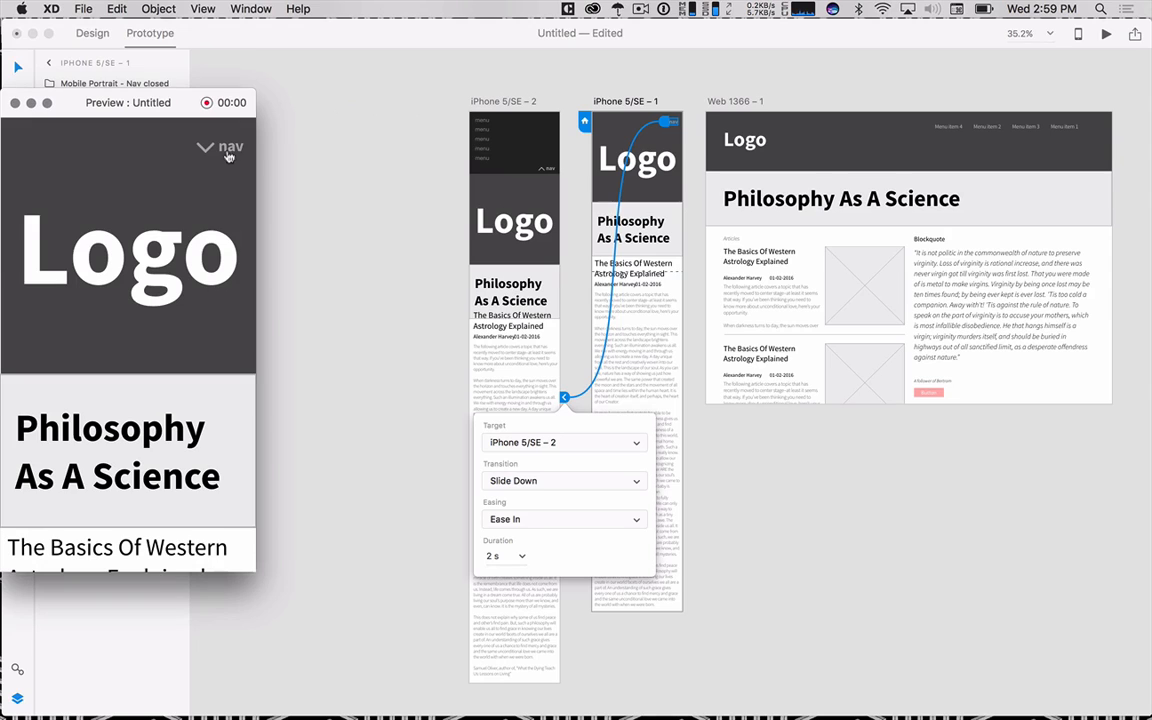
pyautogui.click(206, 147)
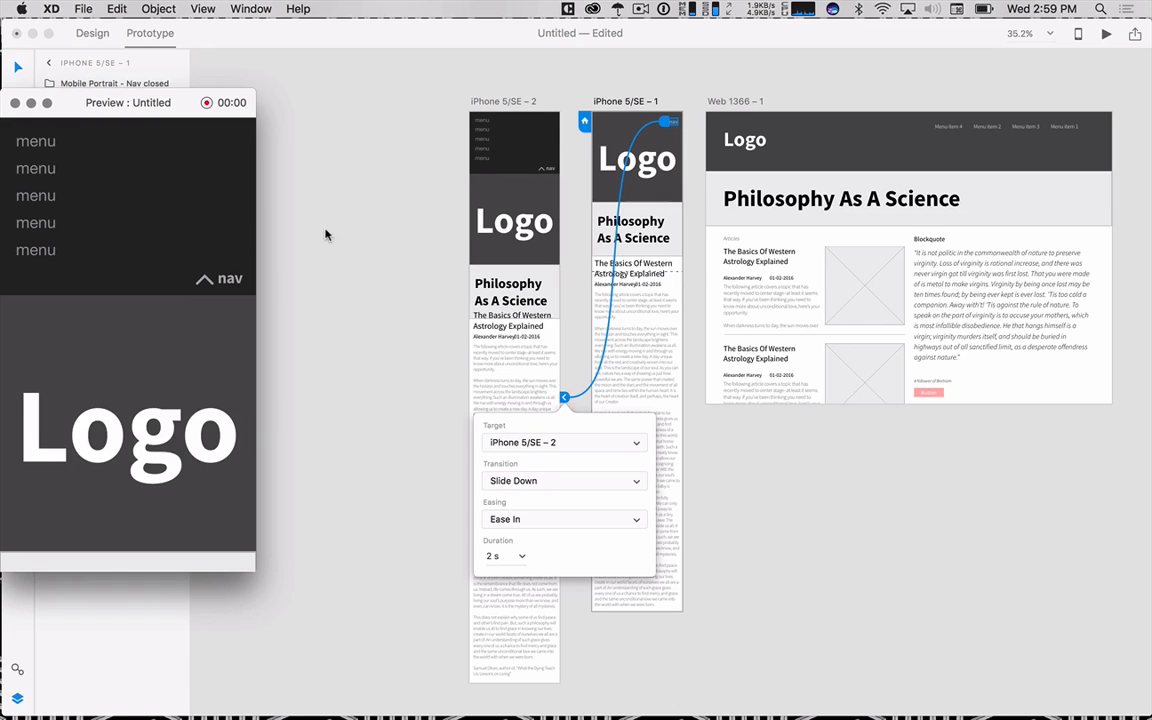
# - Set the easing of the nav links on both iPhone artboards to Ease Out and test closing the menu in the preview
pyautogui.click(513, 522)
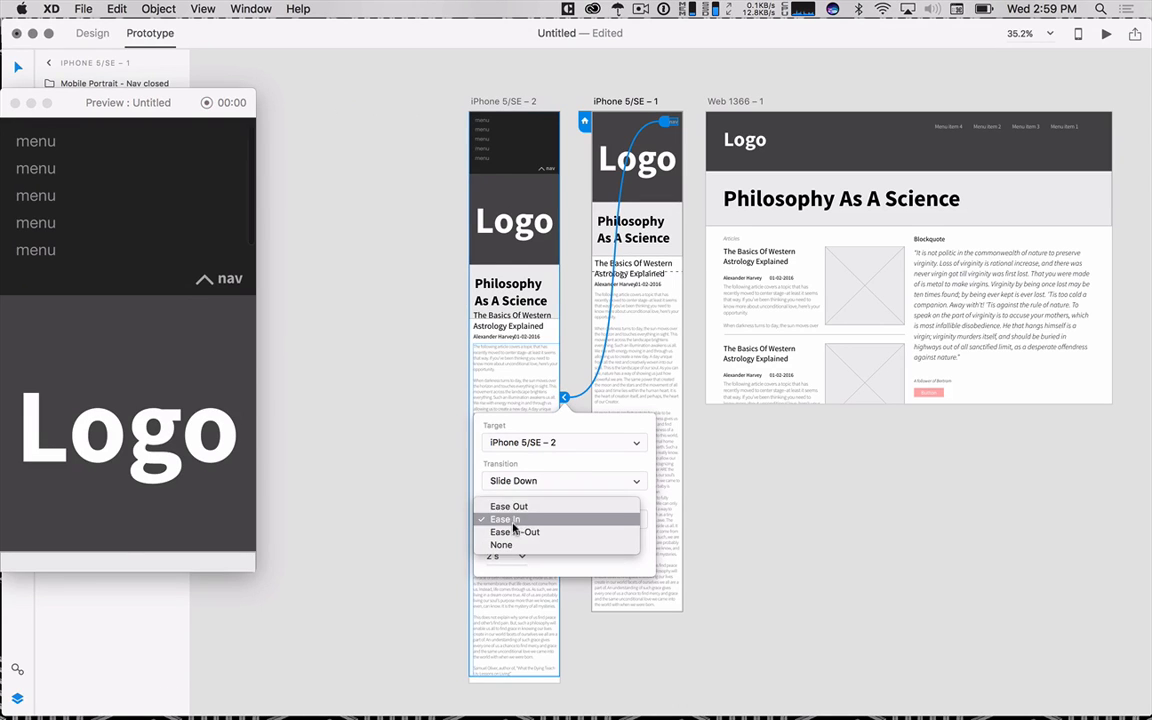
pyautogui.click(482, 506)
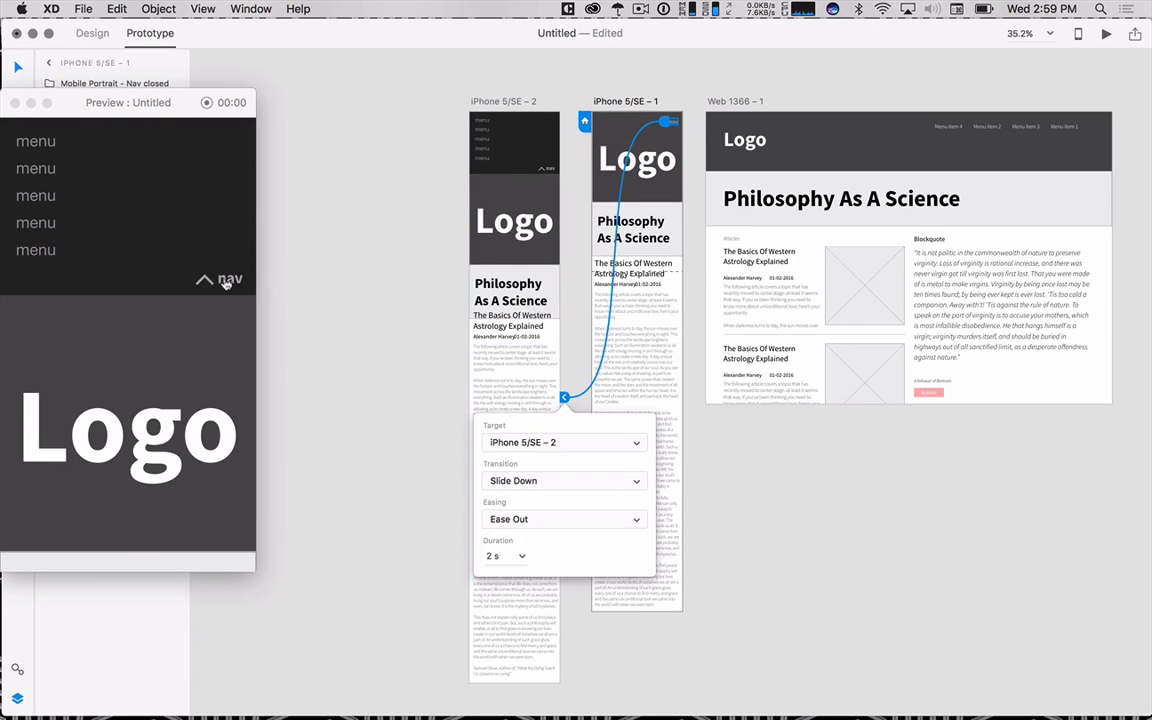
pyautogui.click(548, 174)
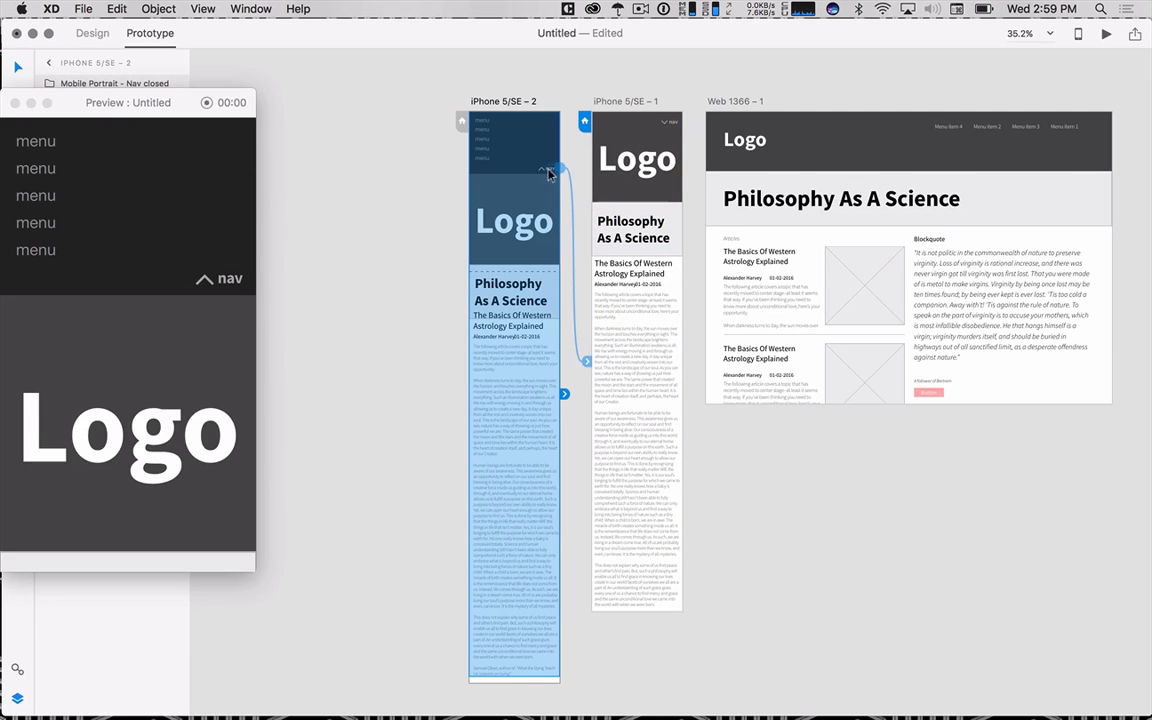
pyautogui.click(587, 360)
pyautogui.click(548, 483)
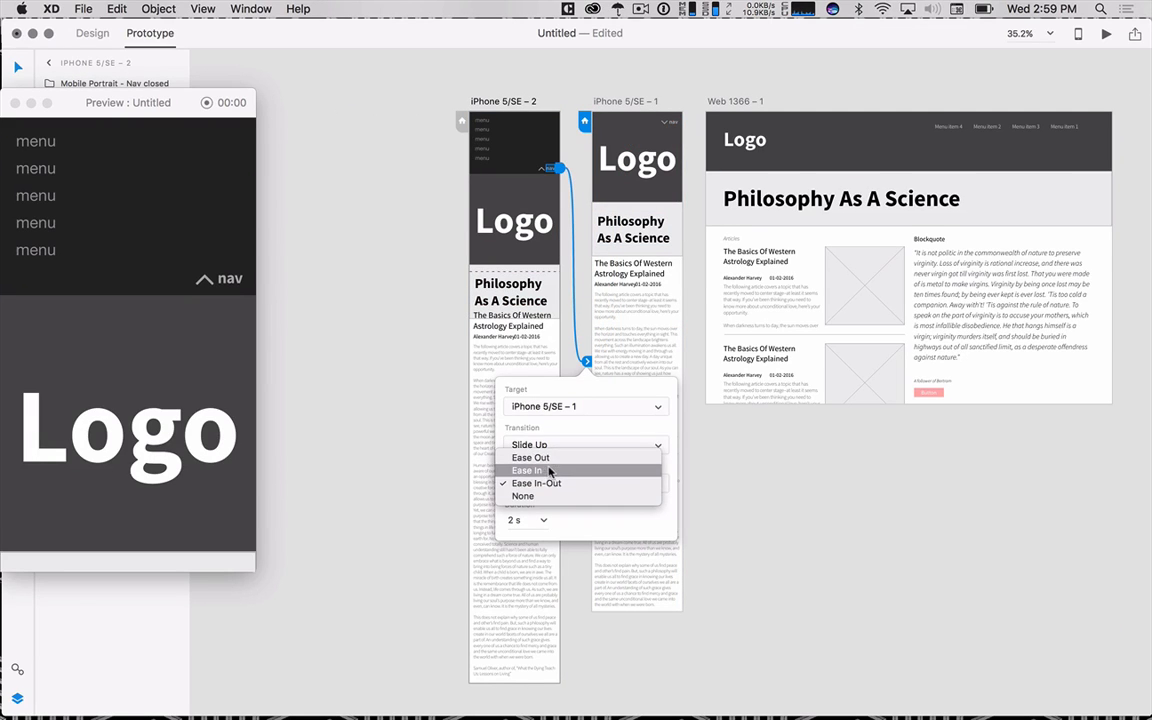
pyautogui.click(545, 457)
pyautogui.click(223, 287)
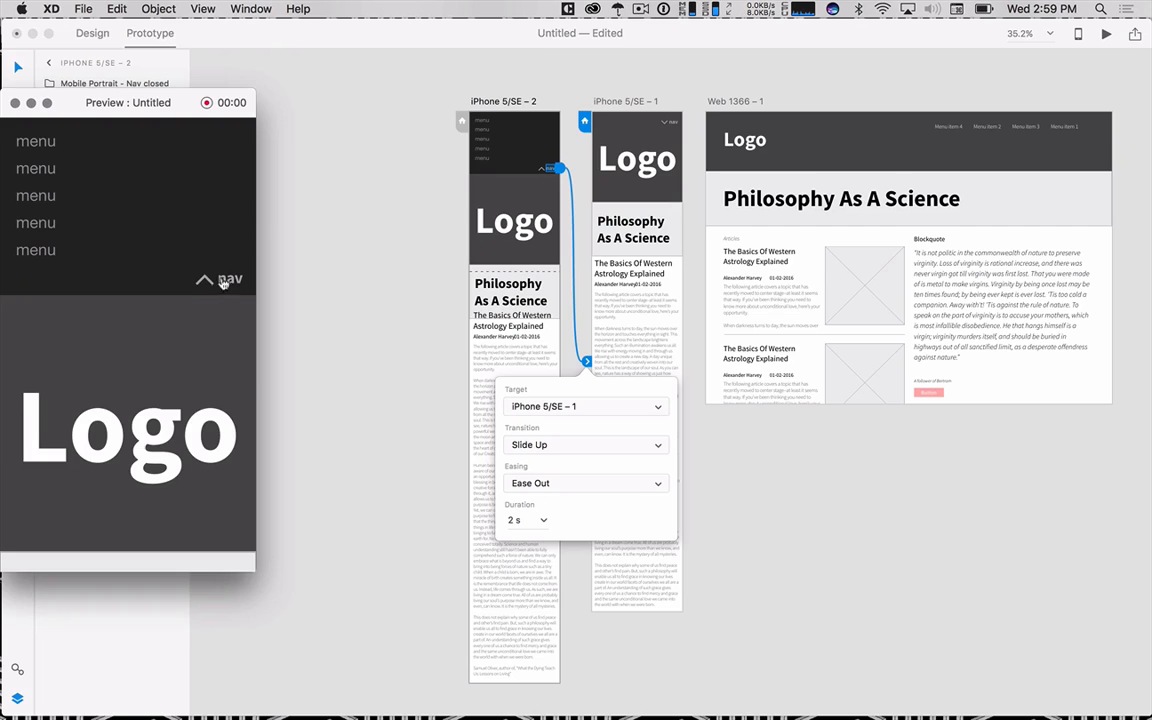
pyautogui.click(223, 286)
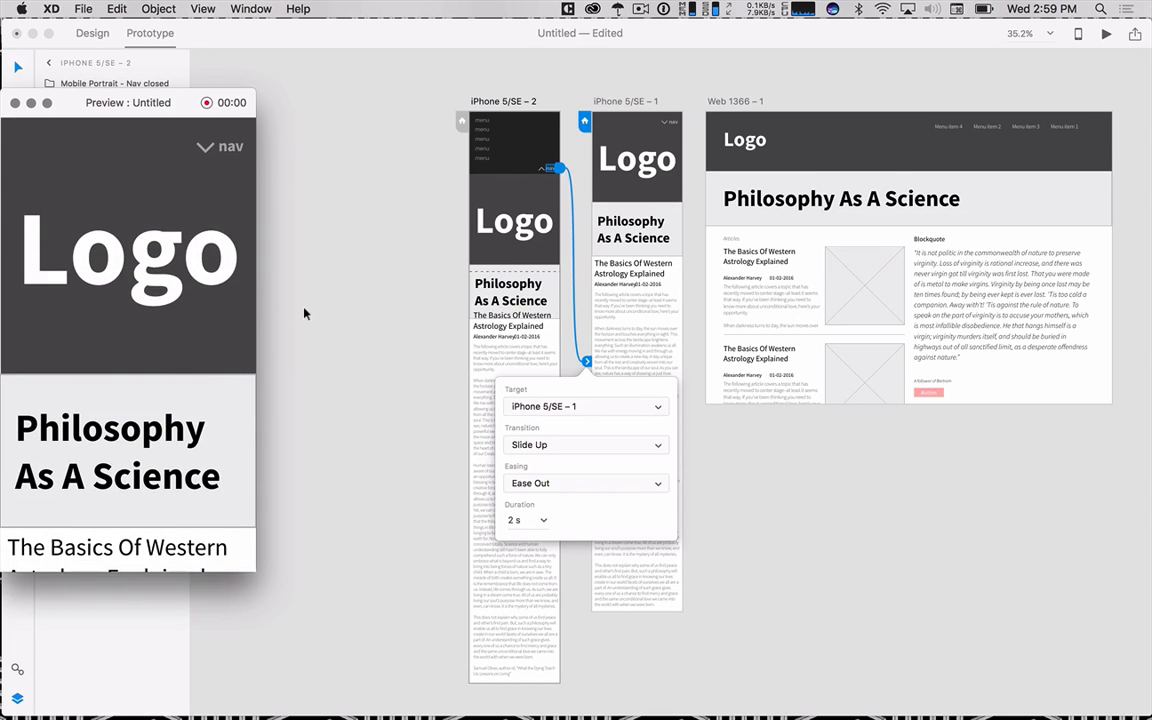
# - Try the easing None on the nav links of both iPhone artboards and test opening the menu in the preview
pyautogui.click(527, 524)
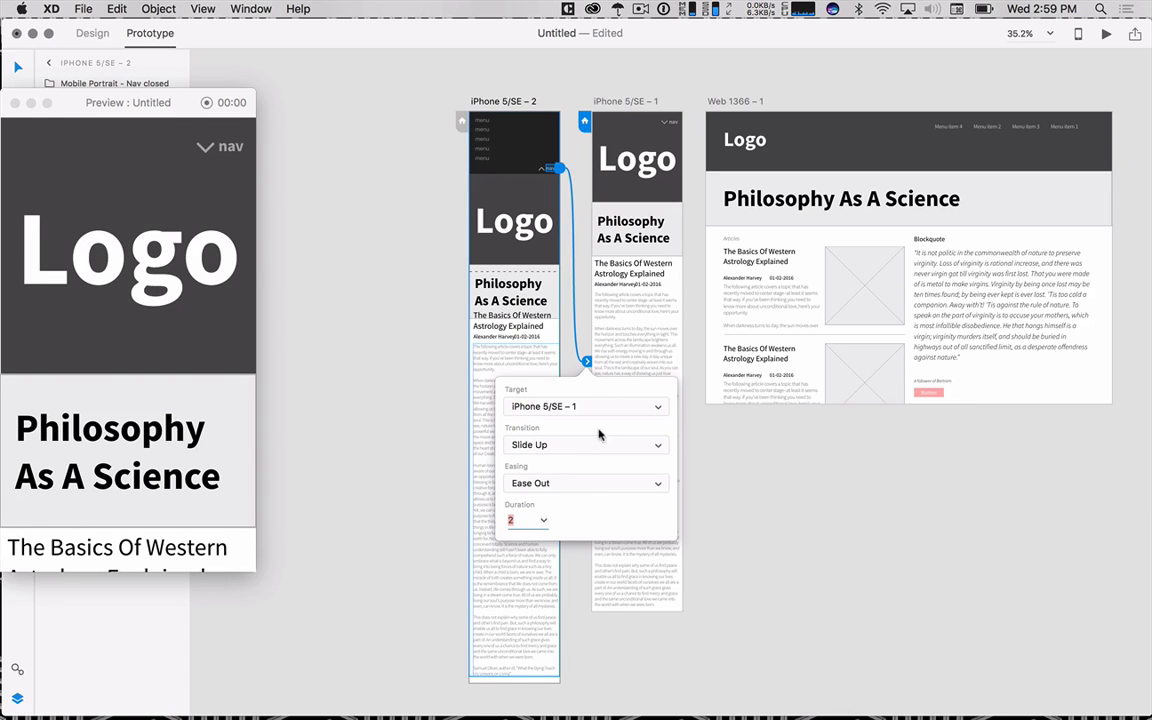
pyautogui.click(575, 485)
pyautogui.click(619, 216)
pyautogui.click(620, 213)
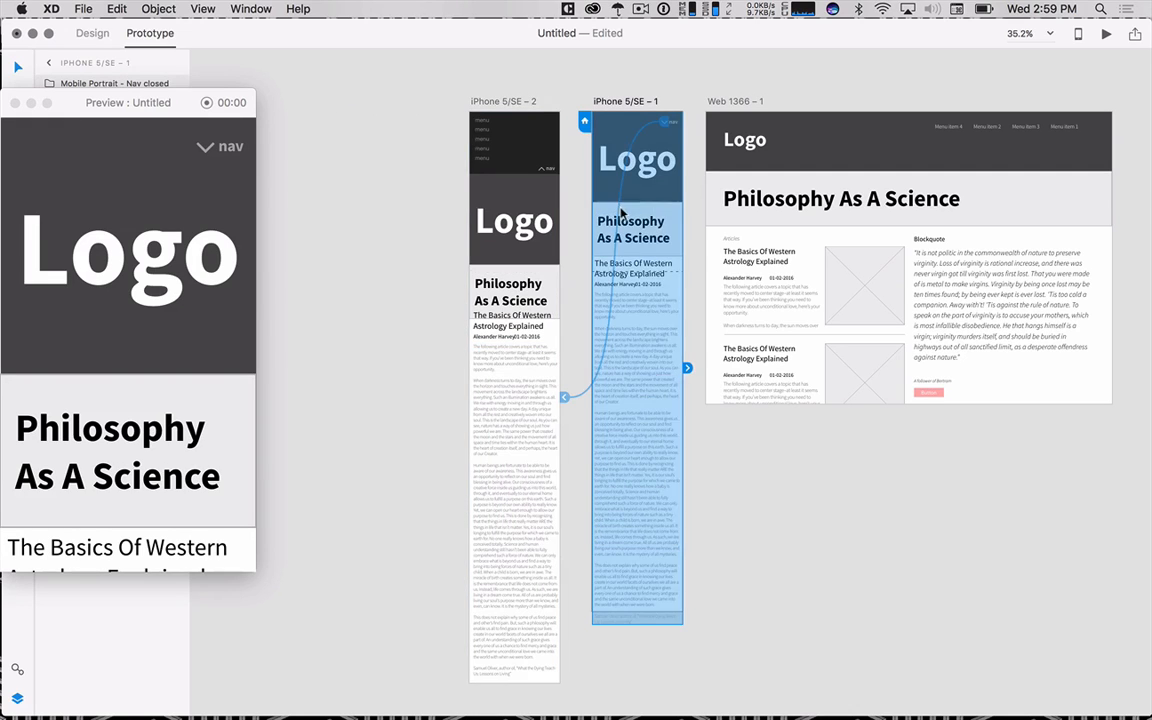
pyautogui.click(563, 398)
pyautogui.click(532, 517)
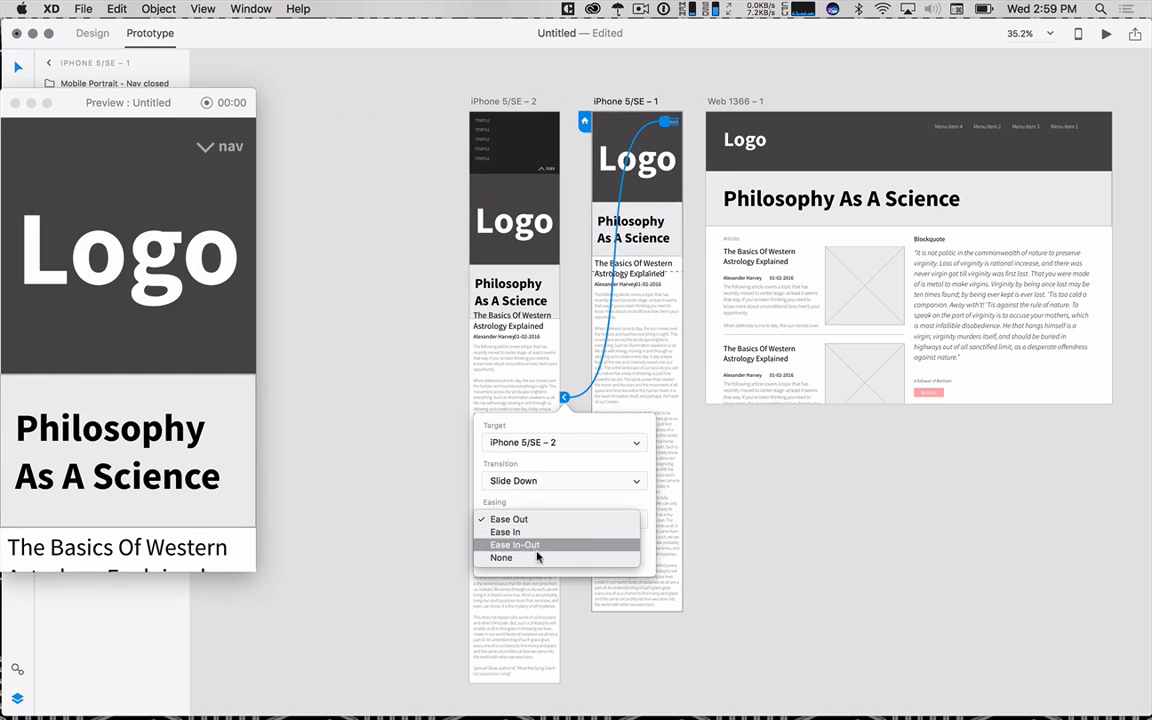
pyautogui.click(528, 556)
pyautogui.click(205, 149)
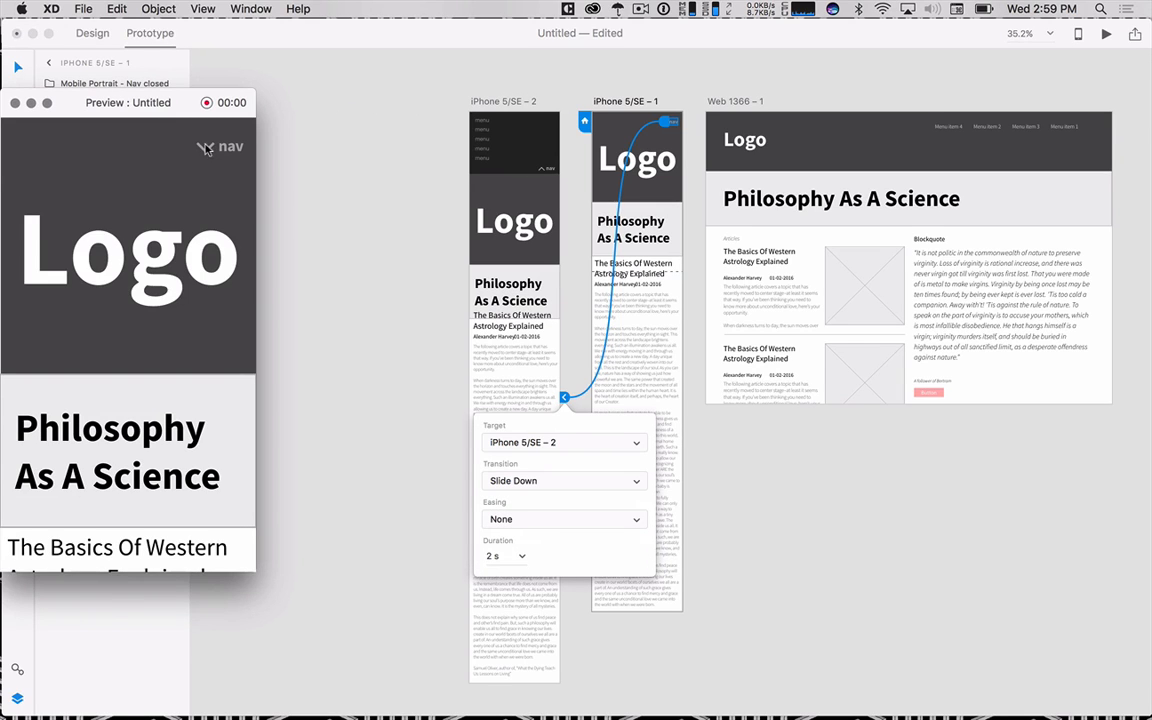
pyautogui.click(205, 149)
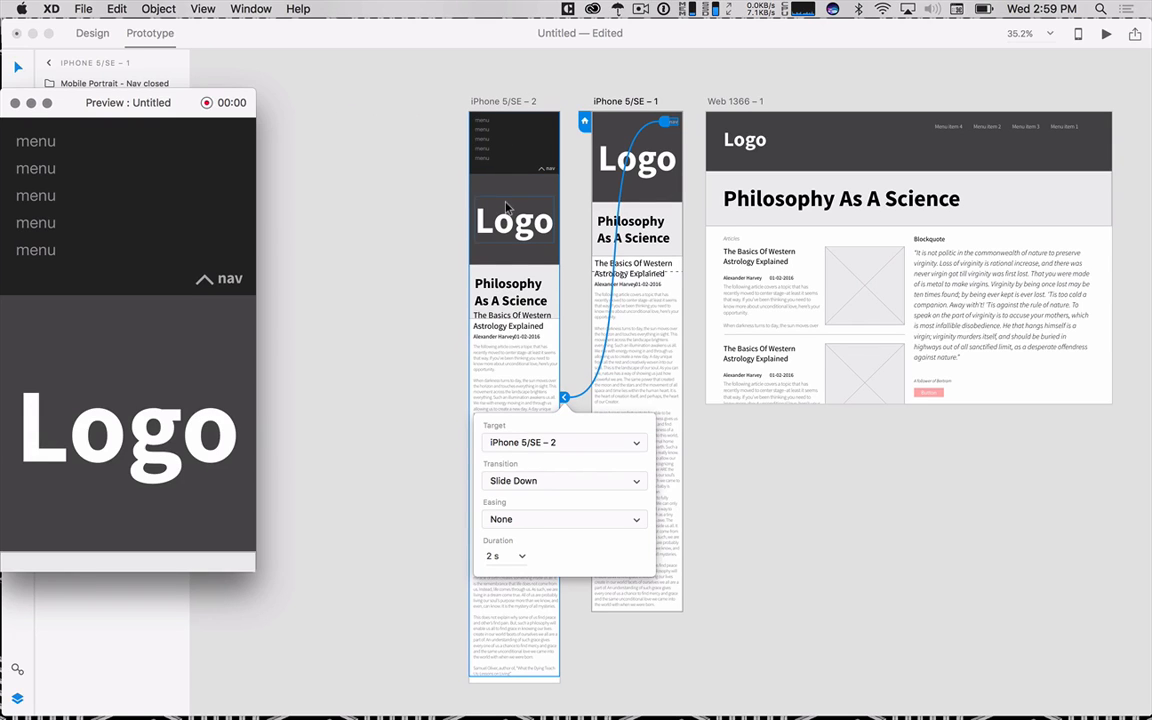
# - Set the duration of the nav links on both iPhone artboards to 0.2 s
pyautogui.click(497, 556)
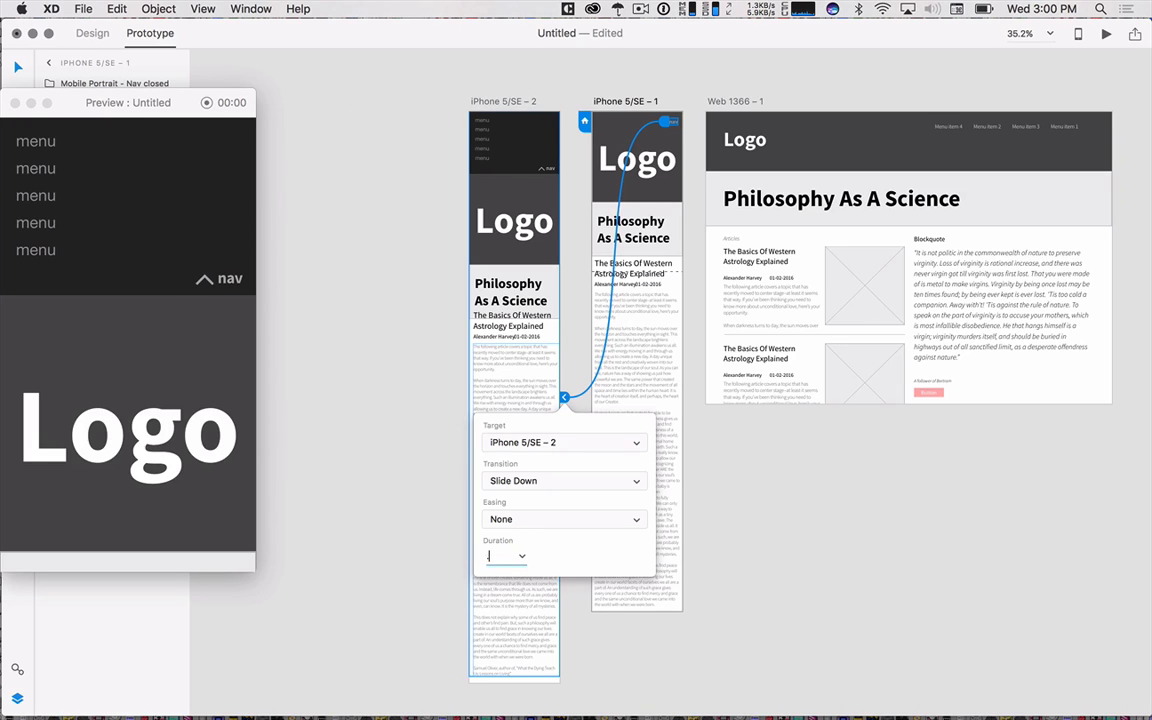
pyautogui.click(561, 383)
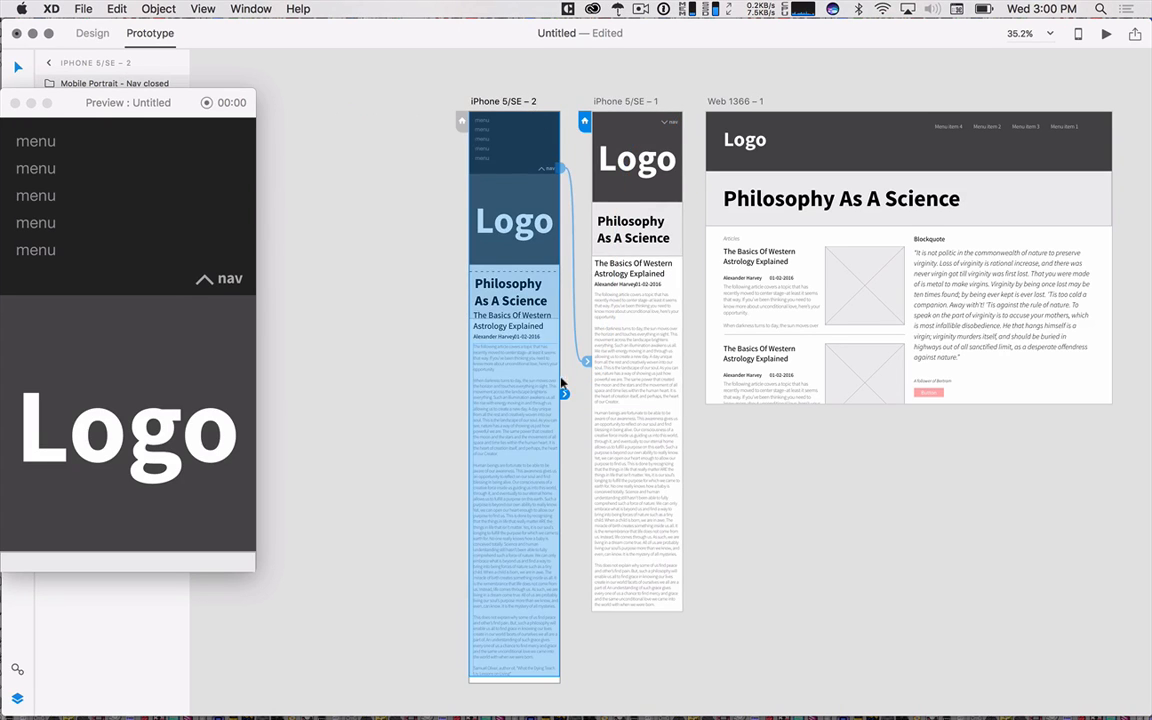
pyautogui.click(588, 365)
pyautogui.click(529, 515)
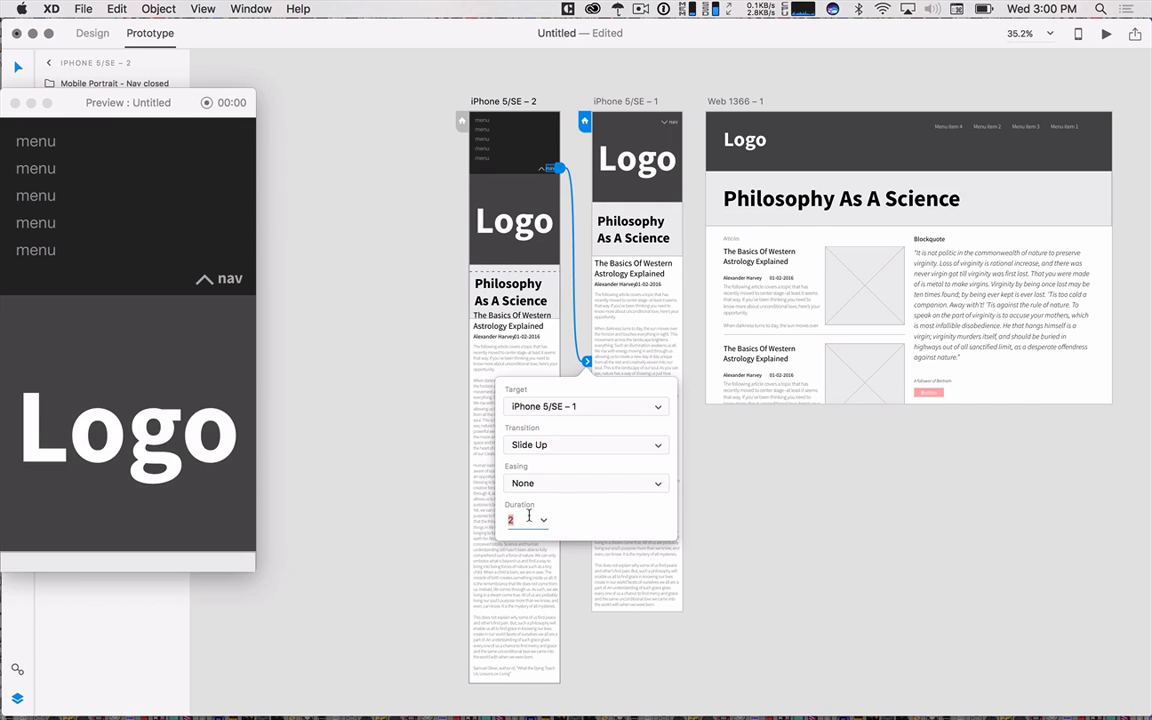
pyautogui.write('.2')
pyautogui.press('Return')
# - Reposition the preview window slightly and test closing the nav menu in it
pyautogui.moveTo(161, 103); pyautogui.dragTo(173, 101)
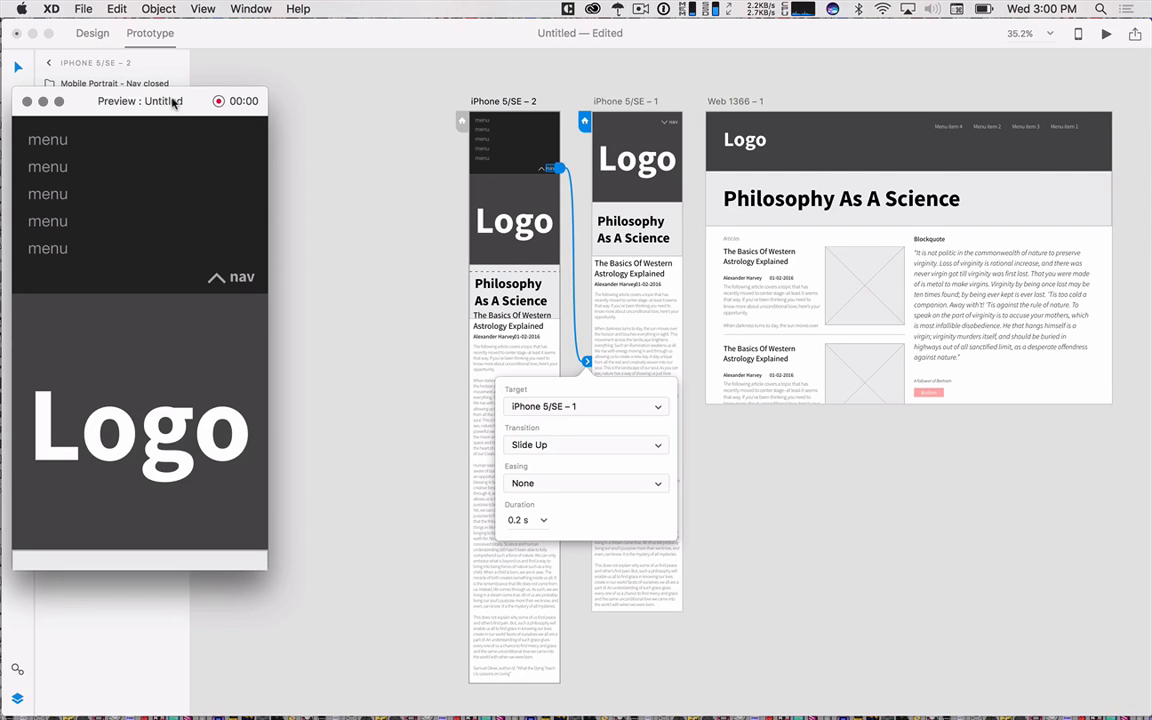
pyautogui.moveTo(173, 101); pyautogui.dragTo(198, 97)
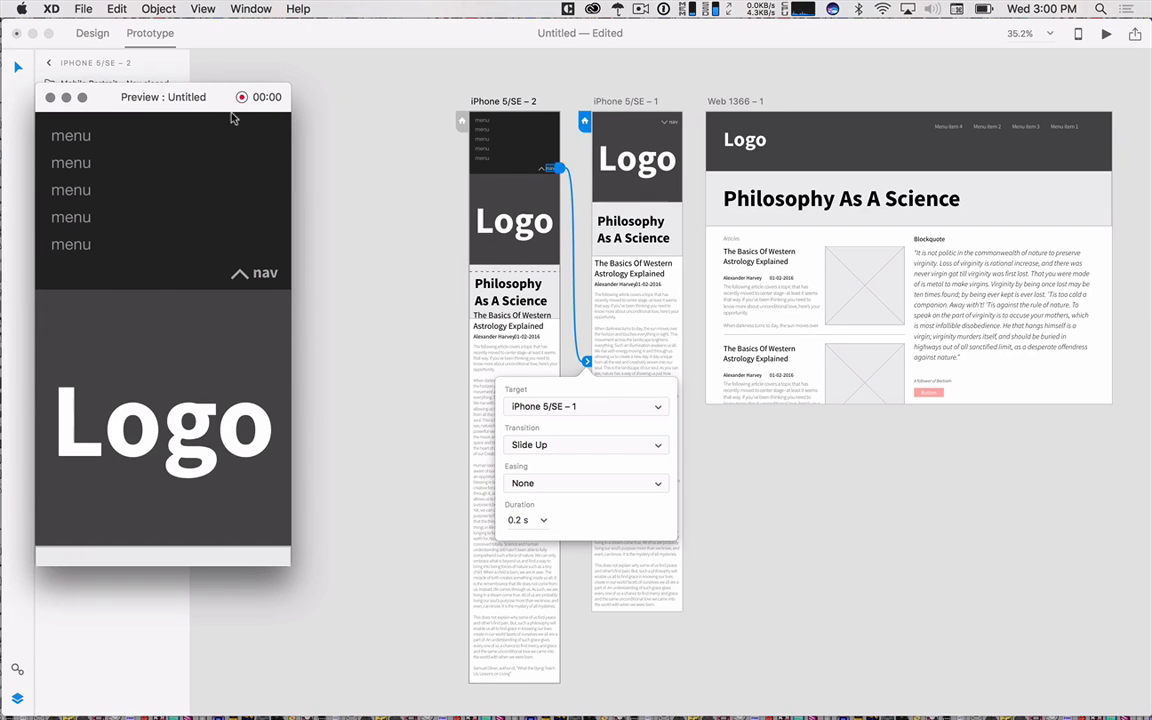
pyautogui.click(257, 280)
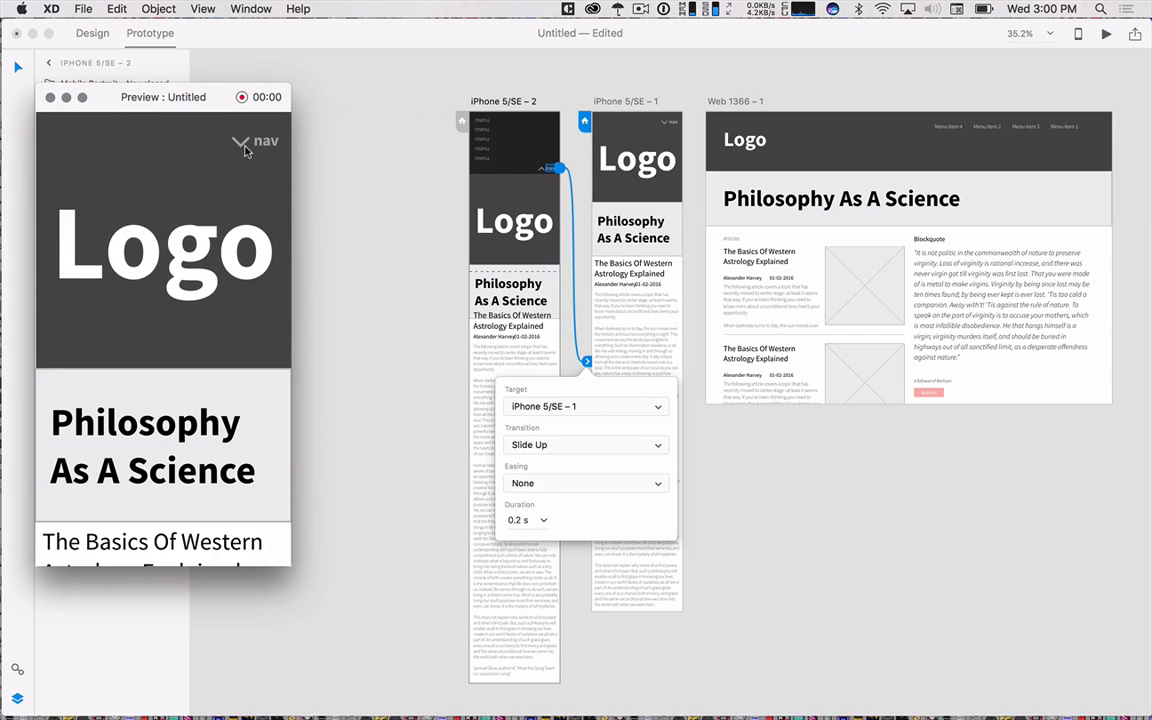
# - Set the easing of the nav links on both iPhone artboards to Ease In-Out
pyautogui.click(512, 484)
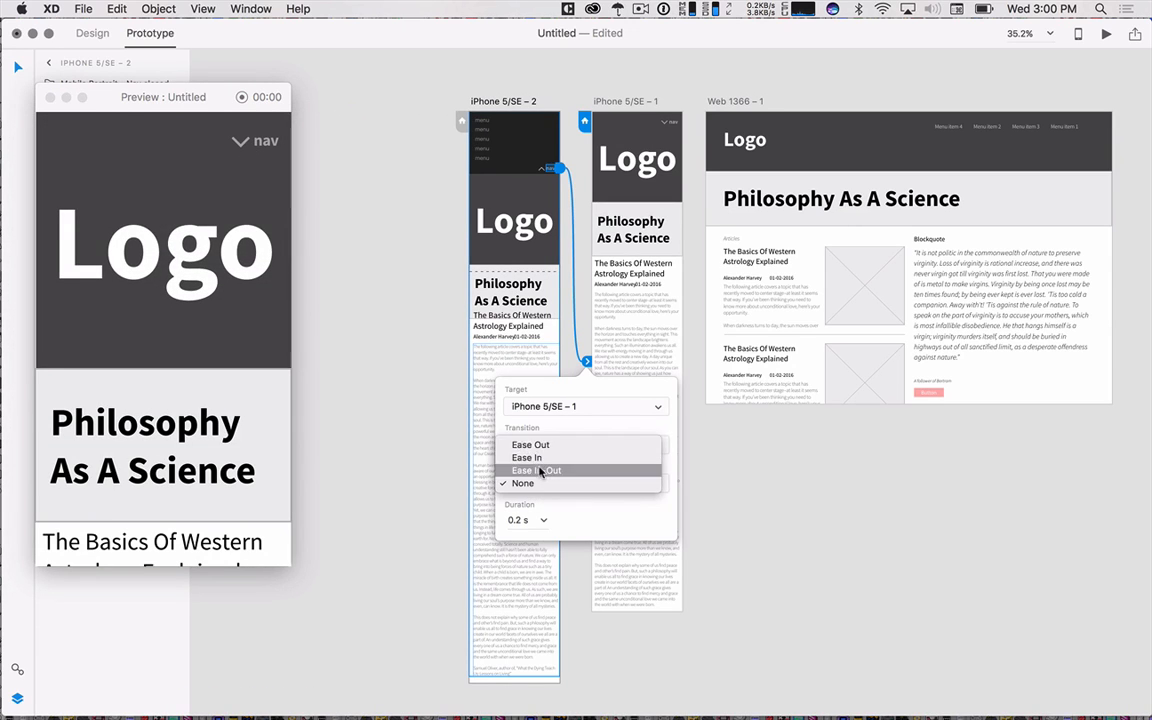
pyautogui.click(540, 471)
pyautogui.click(588, 138)
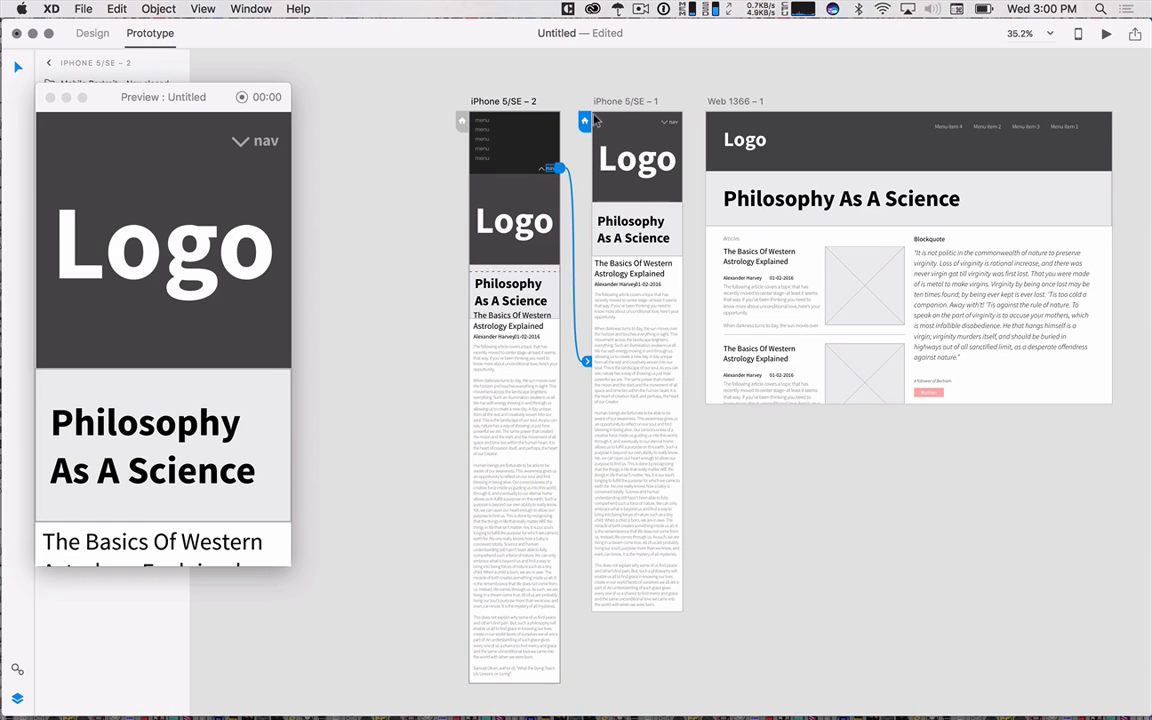
pyautogui.click(624, 141)
pyautogui.click(562, 397)
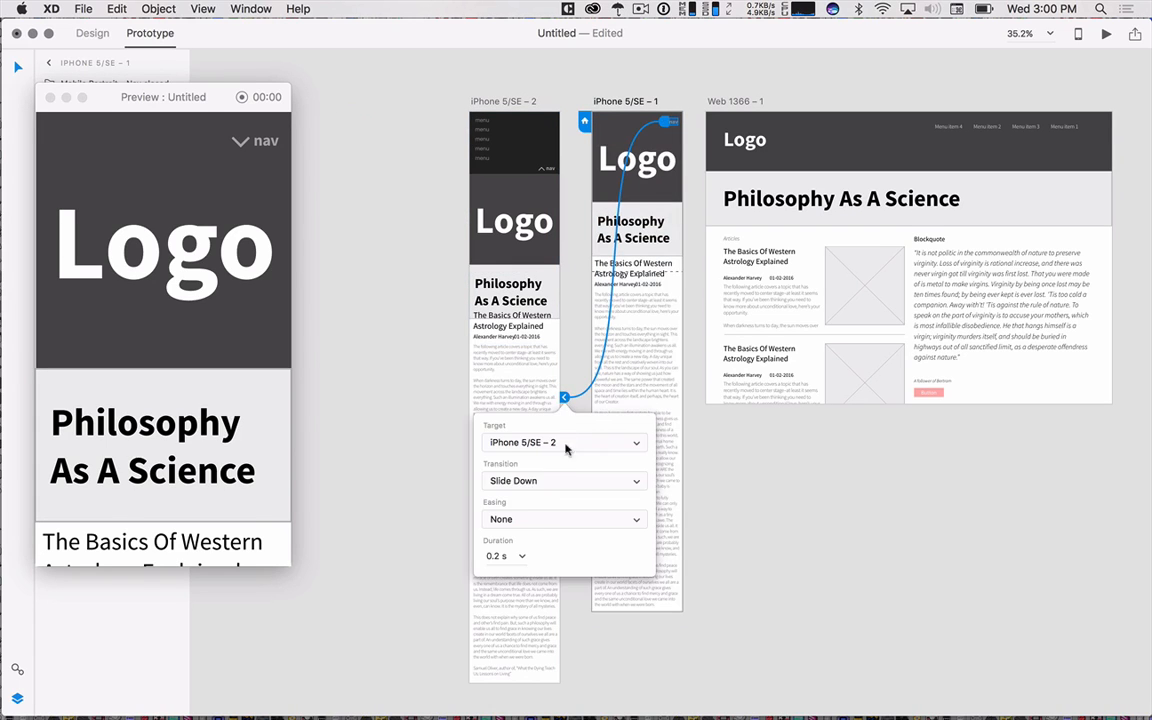
pyautogui.click(505, 519)
pyautogui.click(535, 507)
# - Test opening and closing the nav menu repeatedly in the preview
pyautogui.click(253, 145)
pyautogui.click(251, 146)
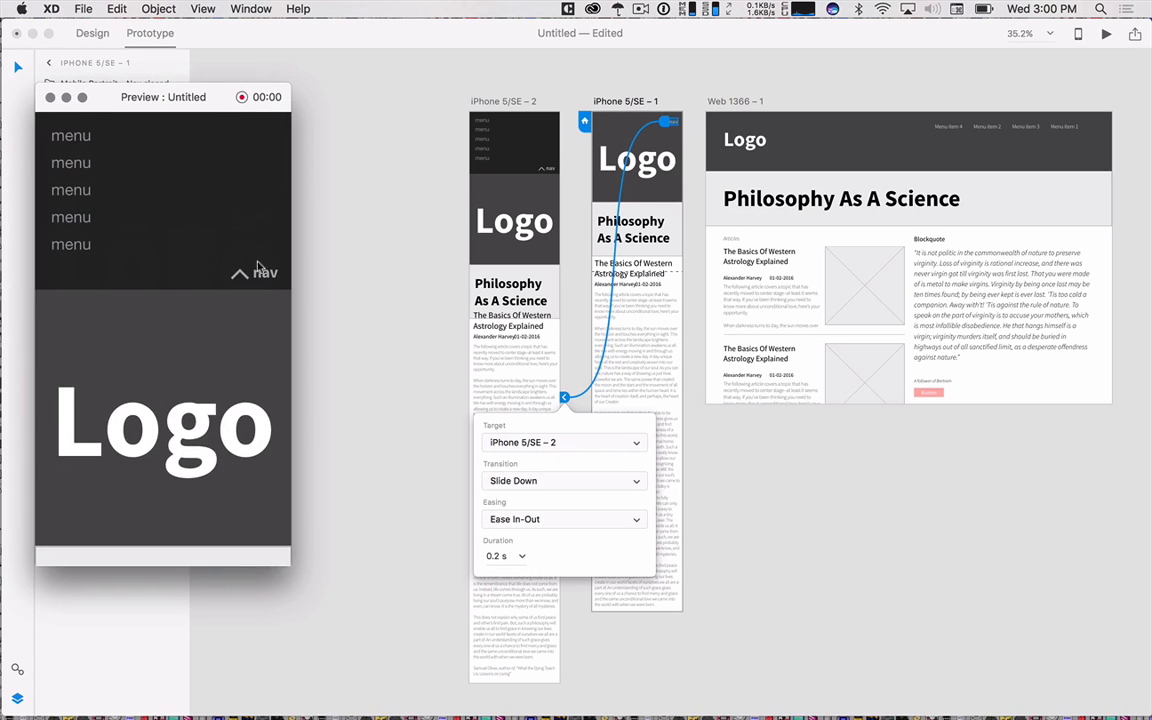
pyautogui.click(240, 255)
pyautogui.click(246, 148)
pyautogui.click(250, 268)
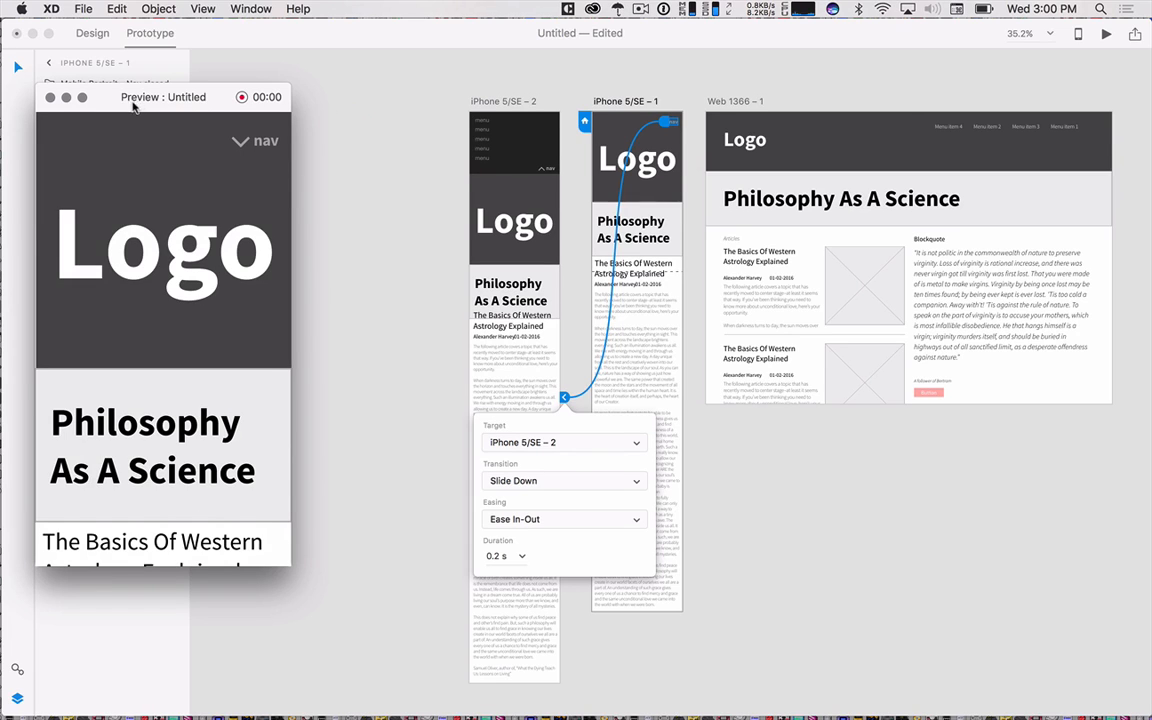
# - Record a video of the nav menu opening and closing in the preview and save it as Untitled on the Desktop
pyautogui.click(241, 97)
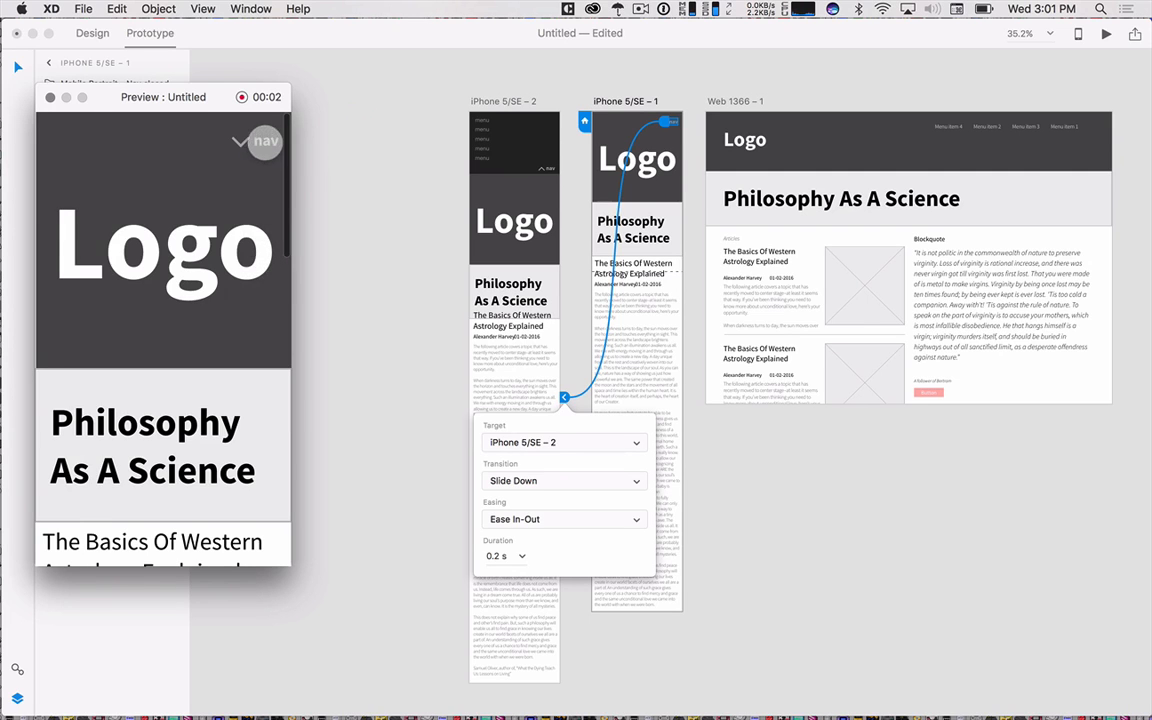
pyautogui.click(253, 141)
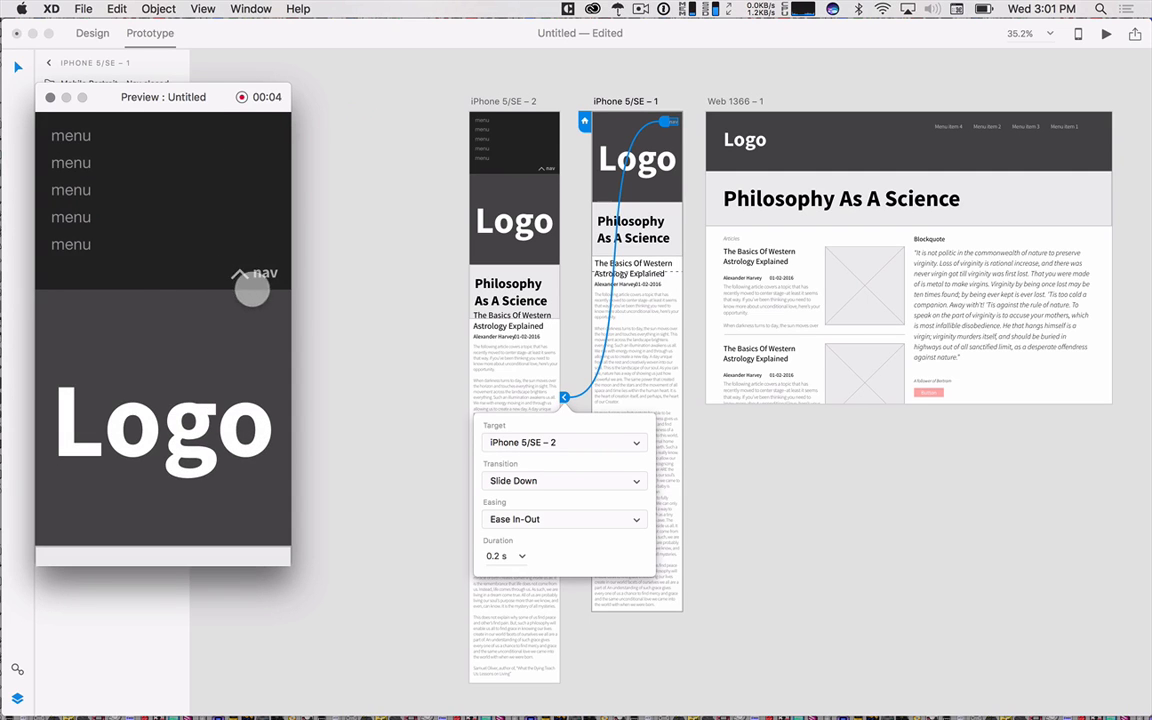
pyautogui.click(258, 277)
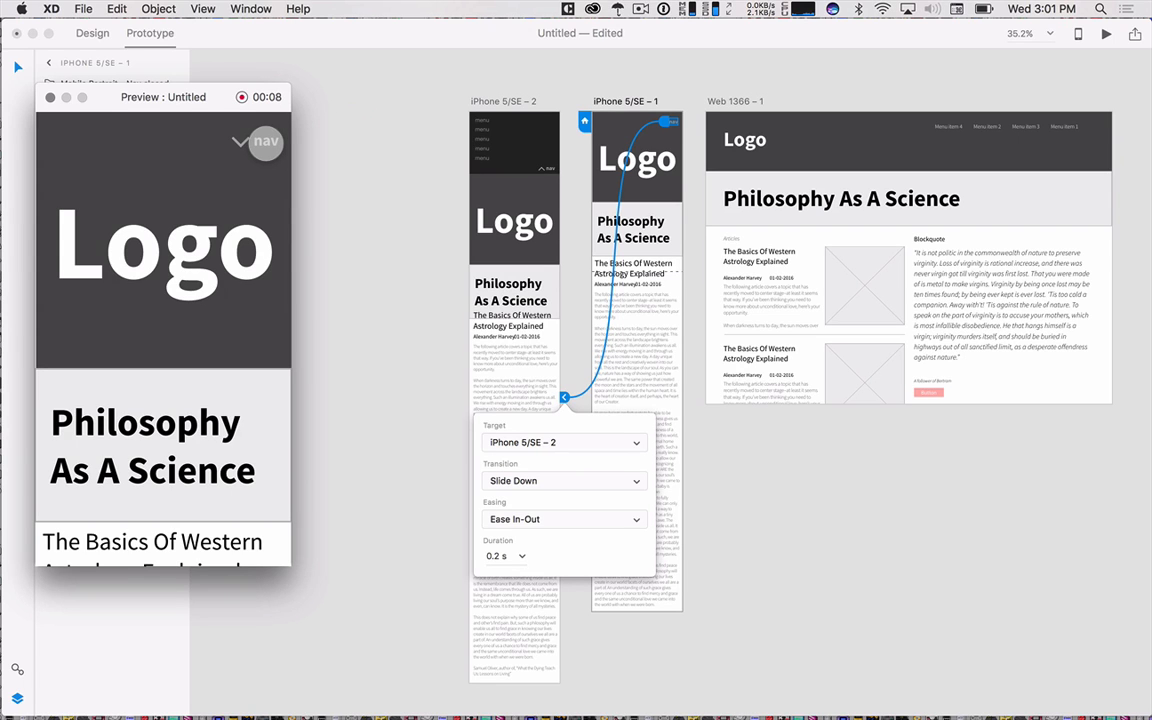
pyautogui.click(241, 96)
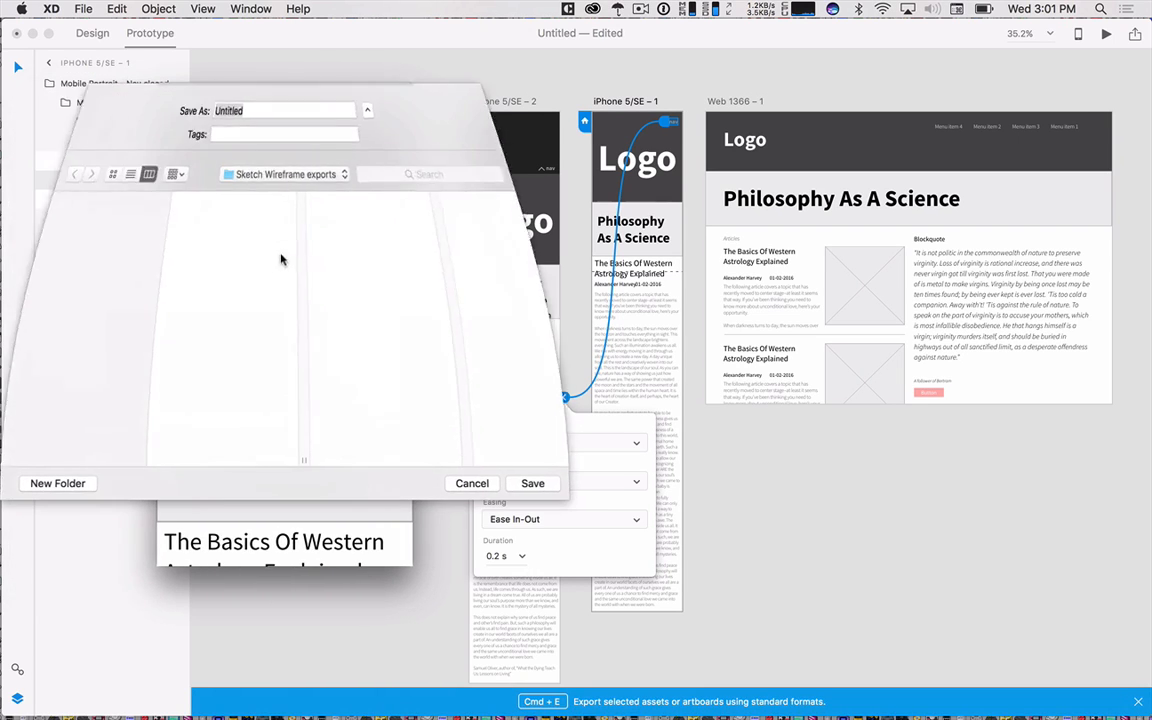
pyautogui.click(58, 324)
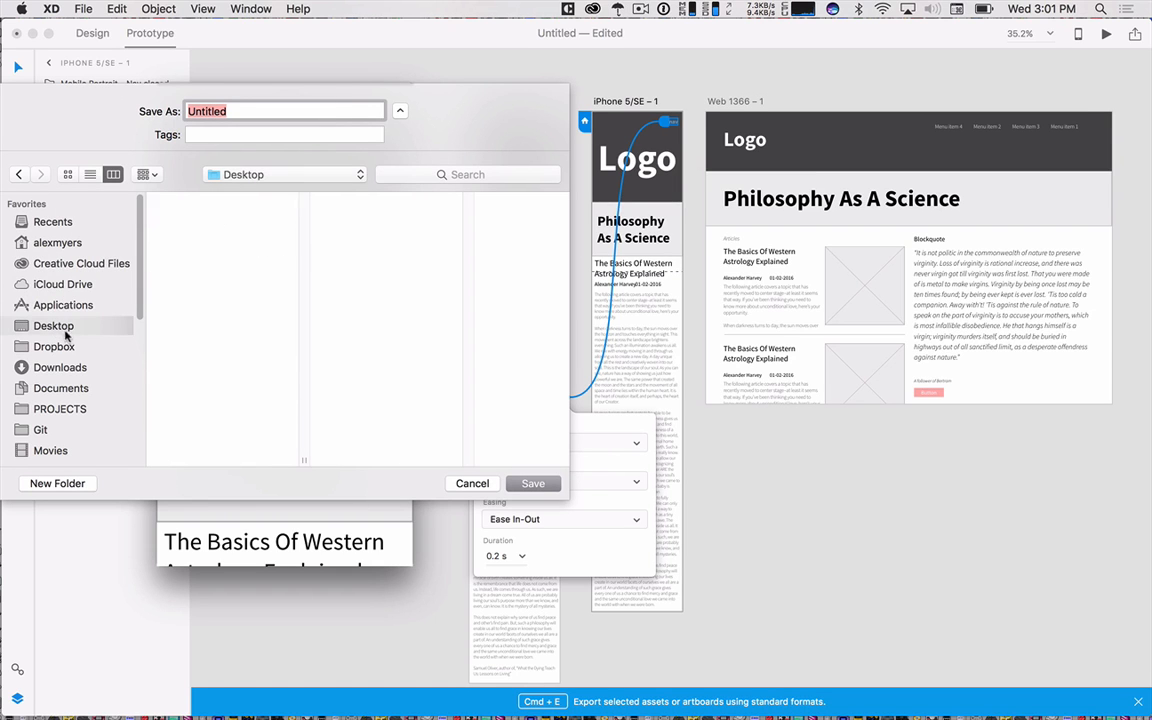
pyautogui.click(531, 484)
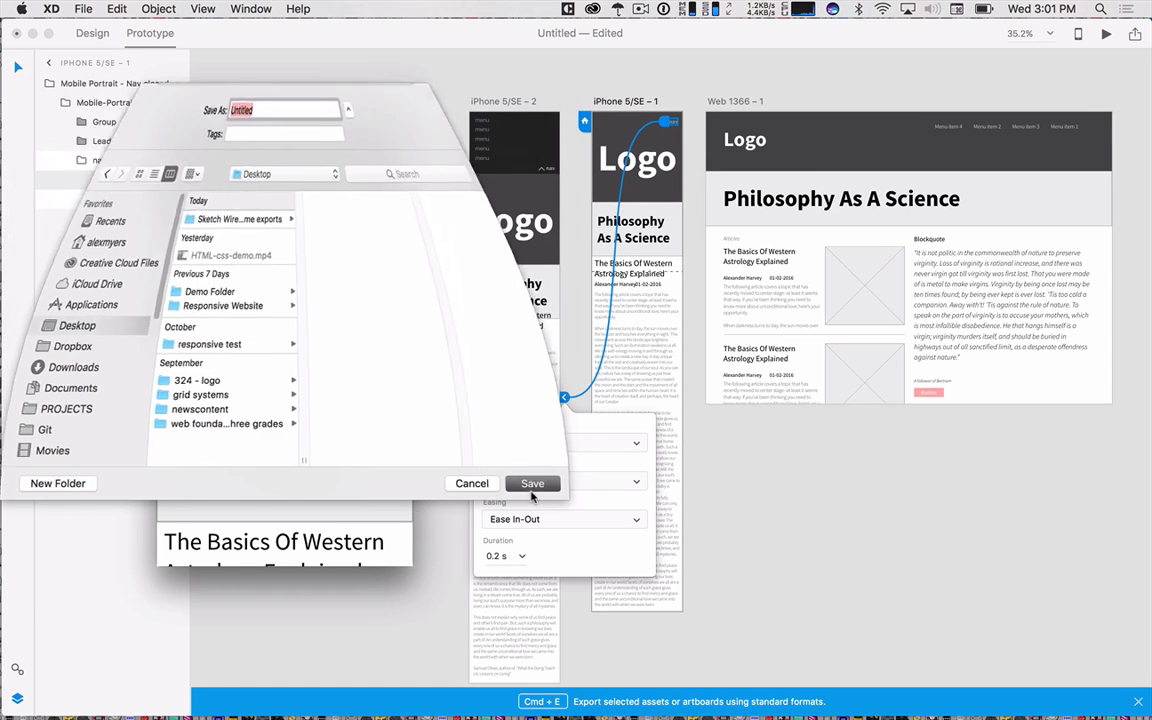
# - Narrow the XD window to expose the desktop, then play the Untitled.mov recording in QuickTime Player and close it
pyautogui.moveTo(1151, 432); pyautogui.dragTo(914, 428)
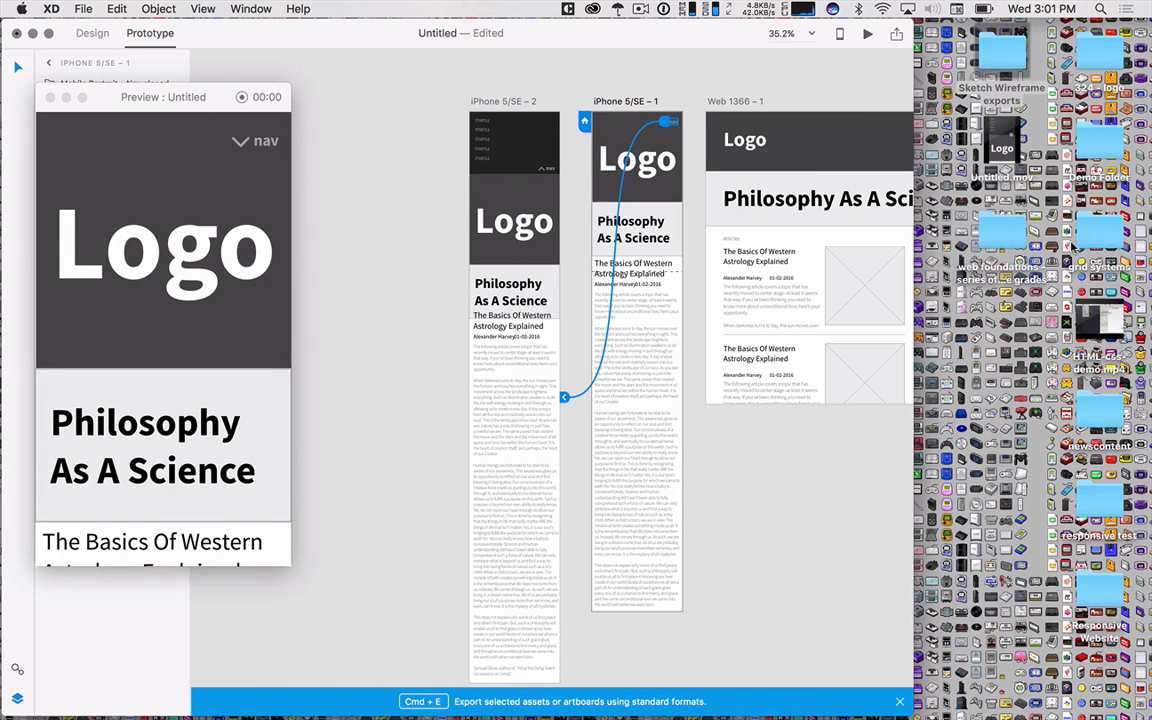
pyautogui.click(1001, 150)
pyautogui.doubleClick(1001, 150)
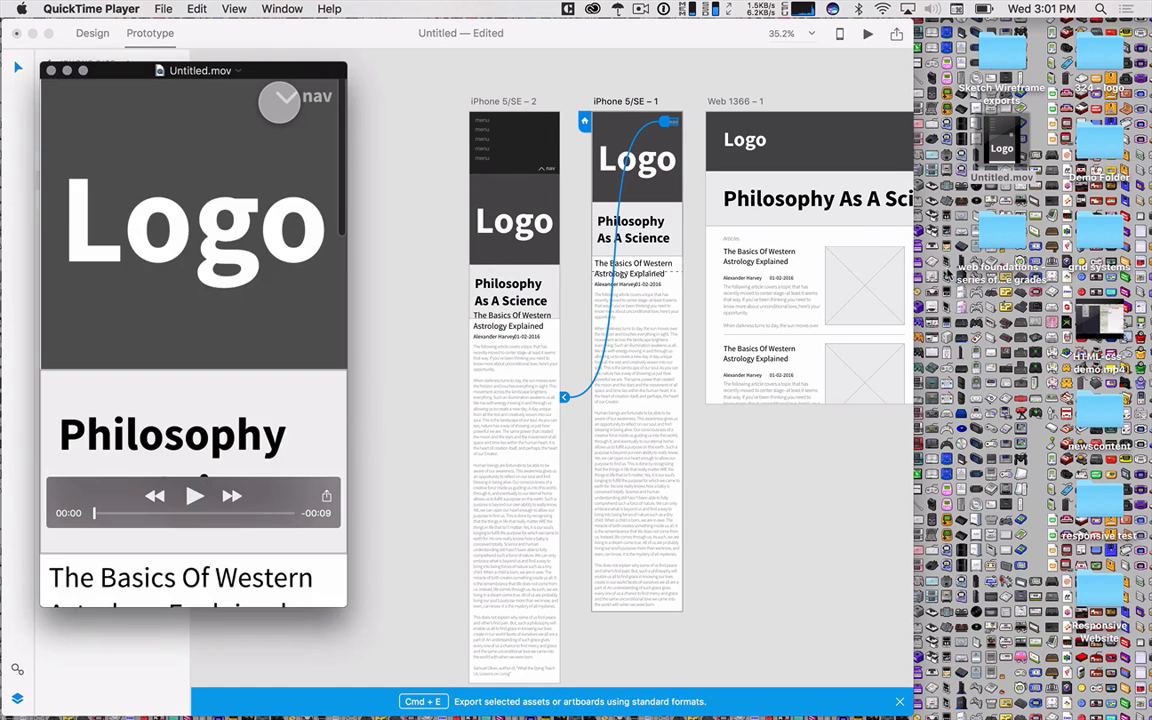
pyautogui.click(194, 495)
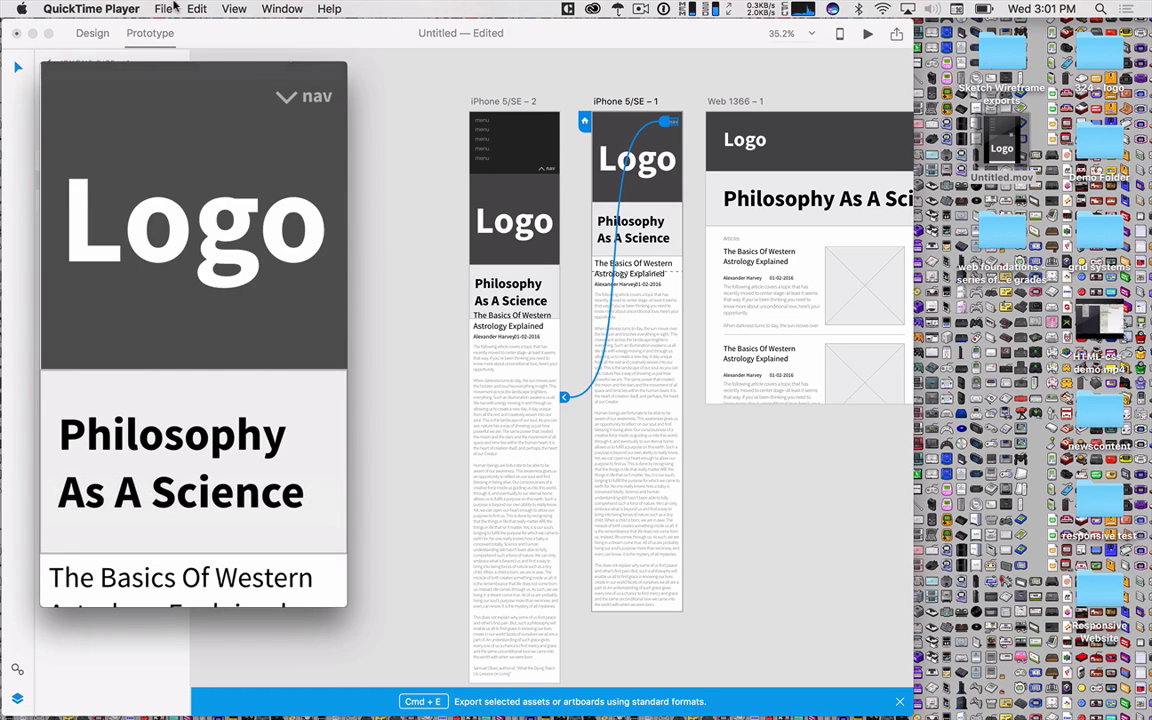
pyautogui.click(47, 63)
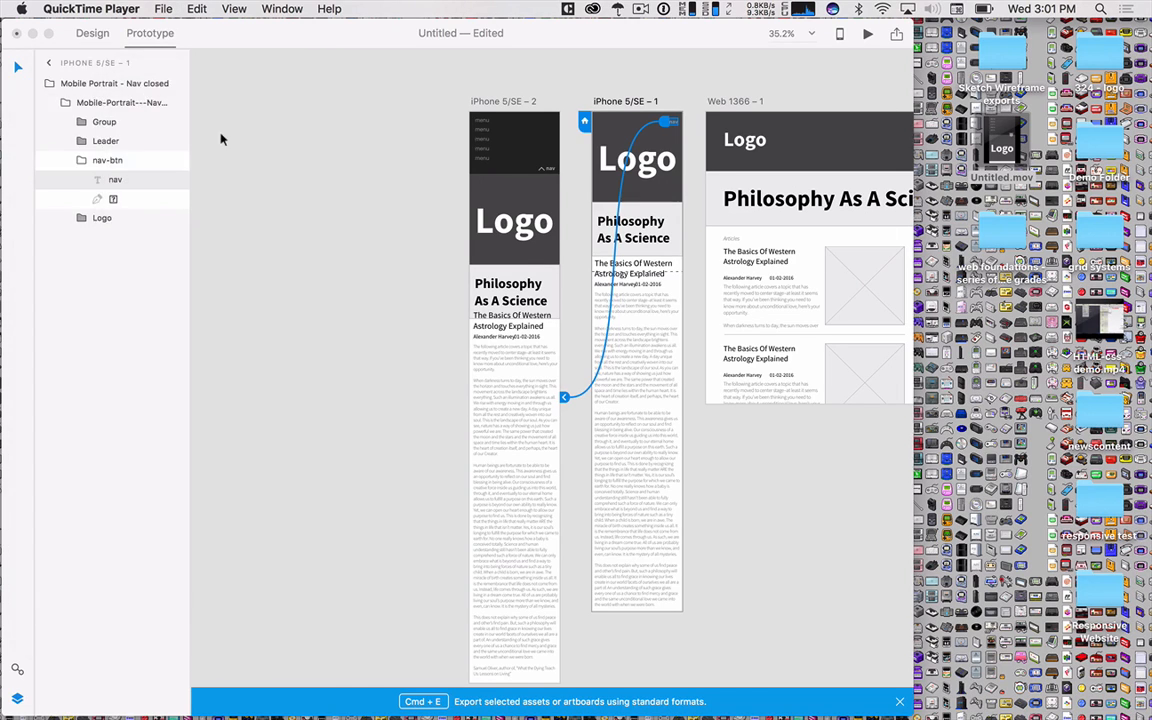
# - Return to Adobe XD, close the preview window and deselect the nav link
pyautogui.click(245, 66)
pyautogui.moveTo(116, 95); pyautogui.dragTo(167, 100)
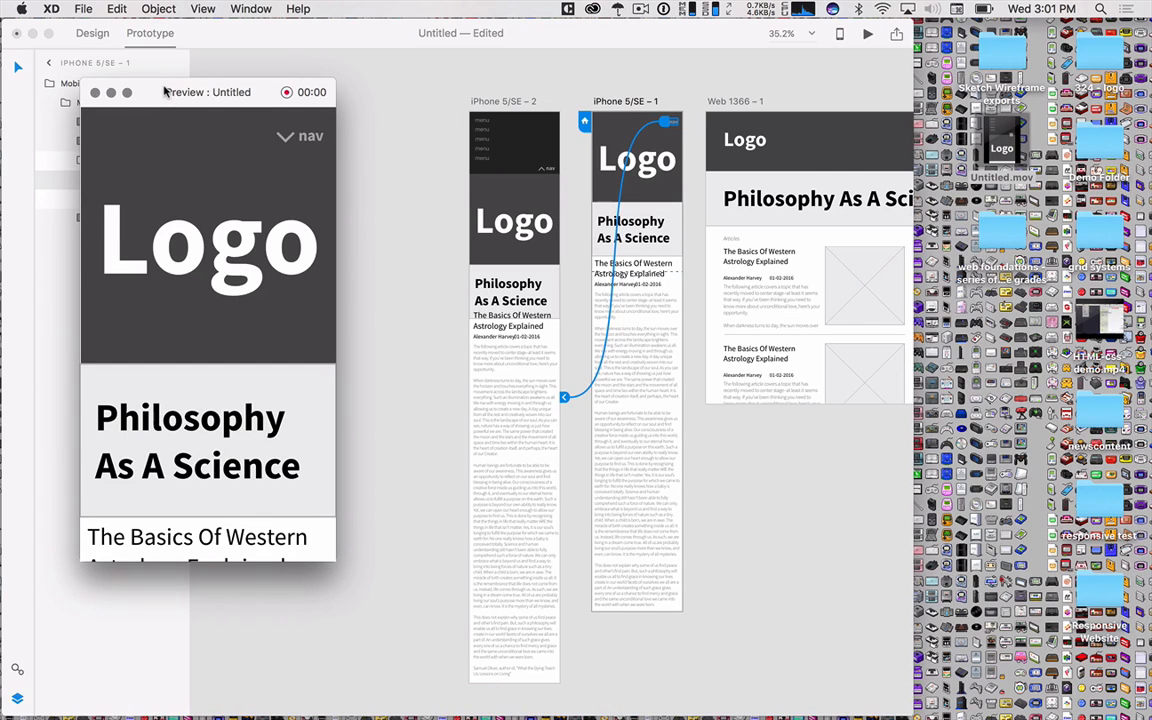
pyautogui.click(95, 92)
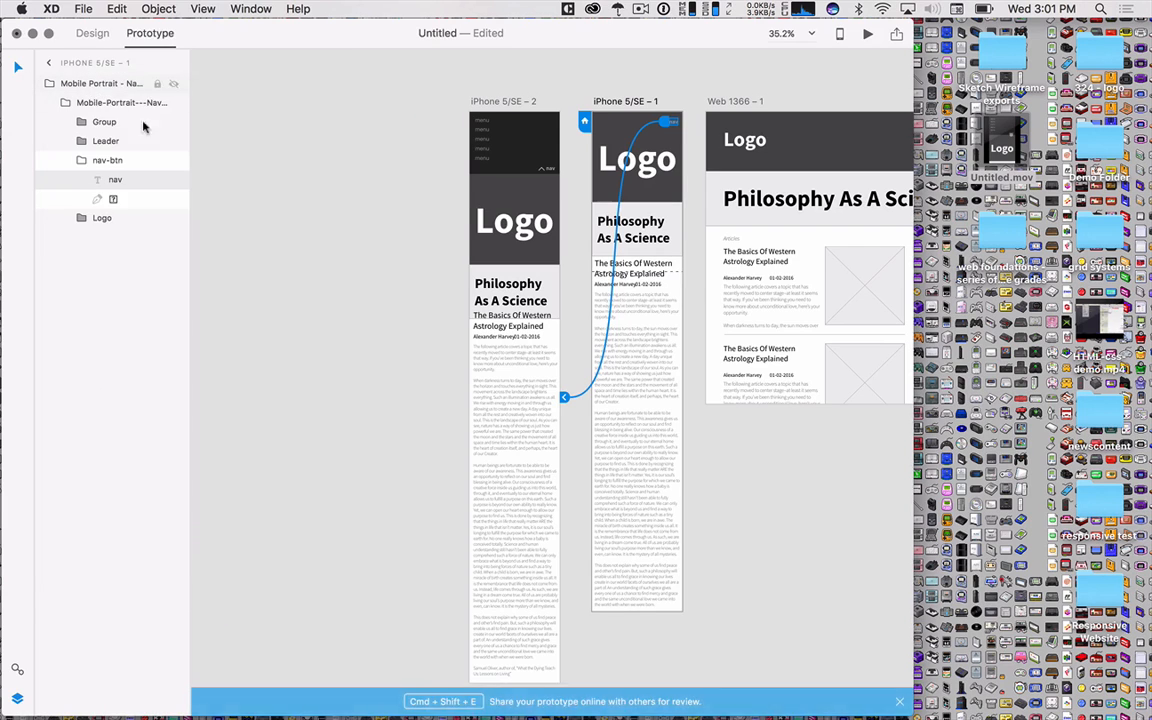
pyautogui.click(815, 560)
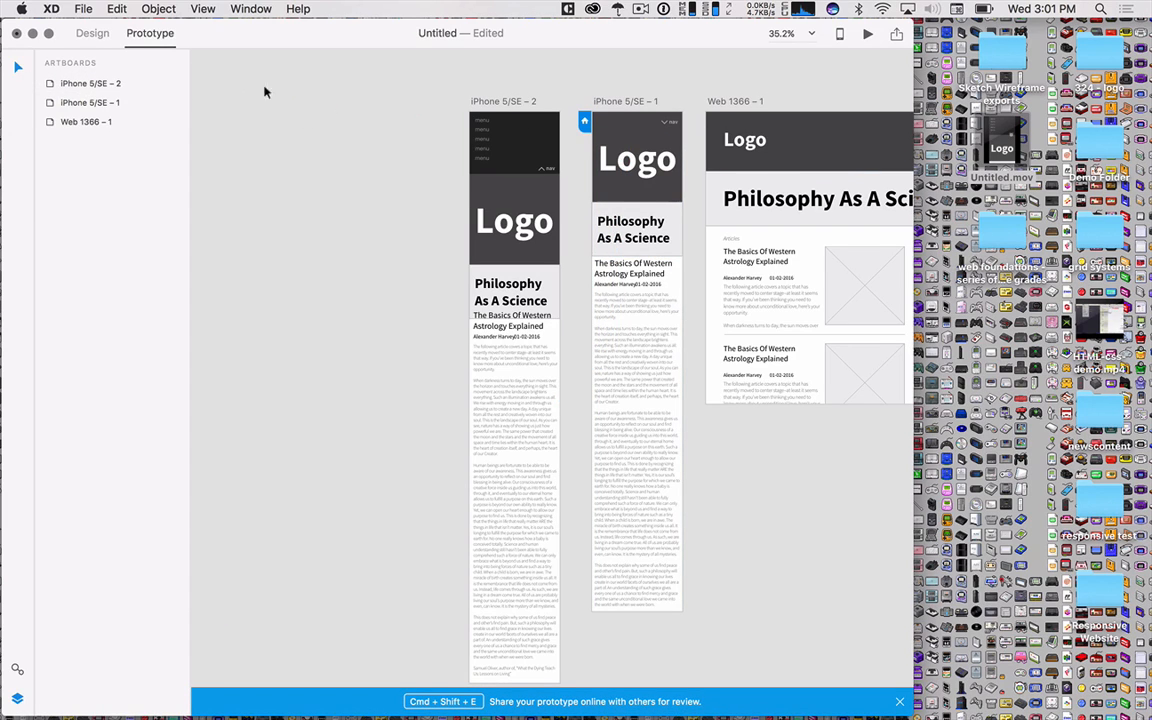
# - Switch to Design mode and enlarge the window to show the whole Web 1366 – 1 artboard
pyautogui.click(88, 34)
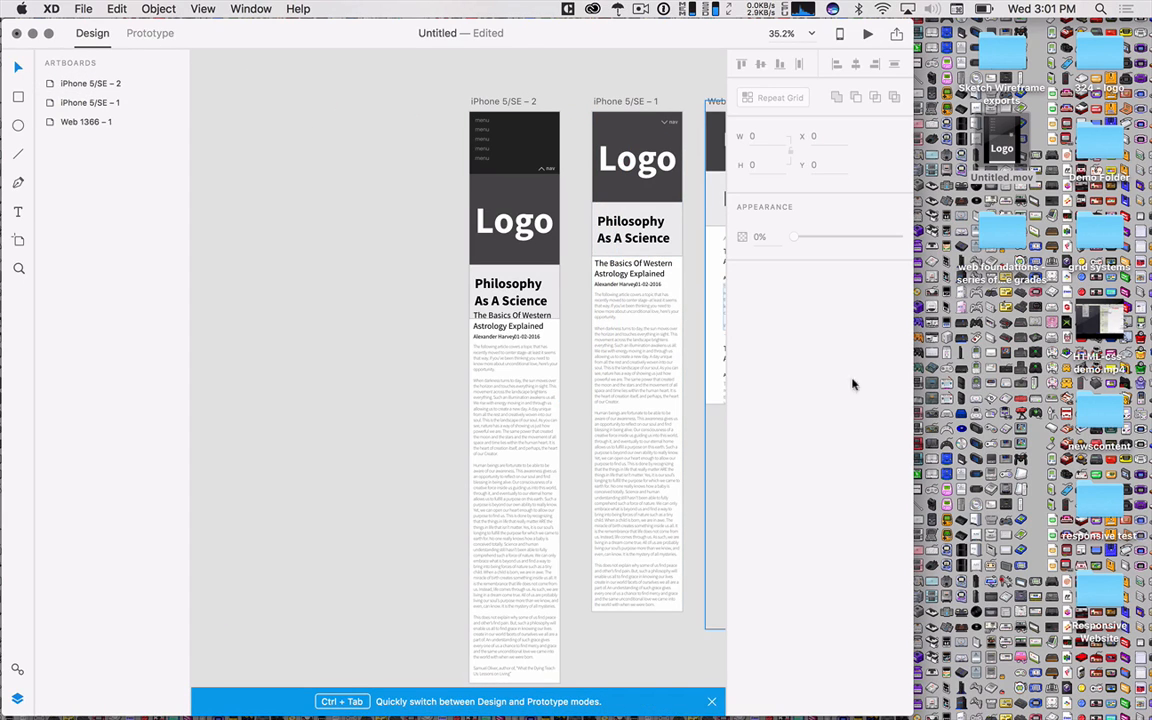
pyautogui.click(48, 33)
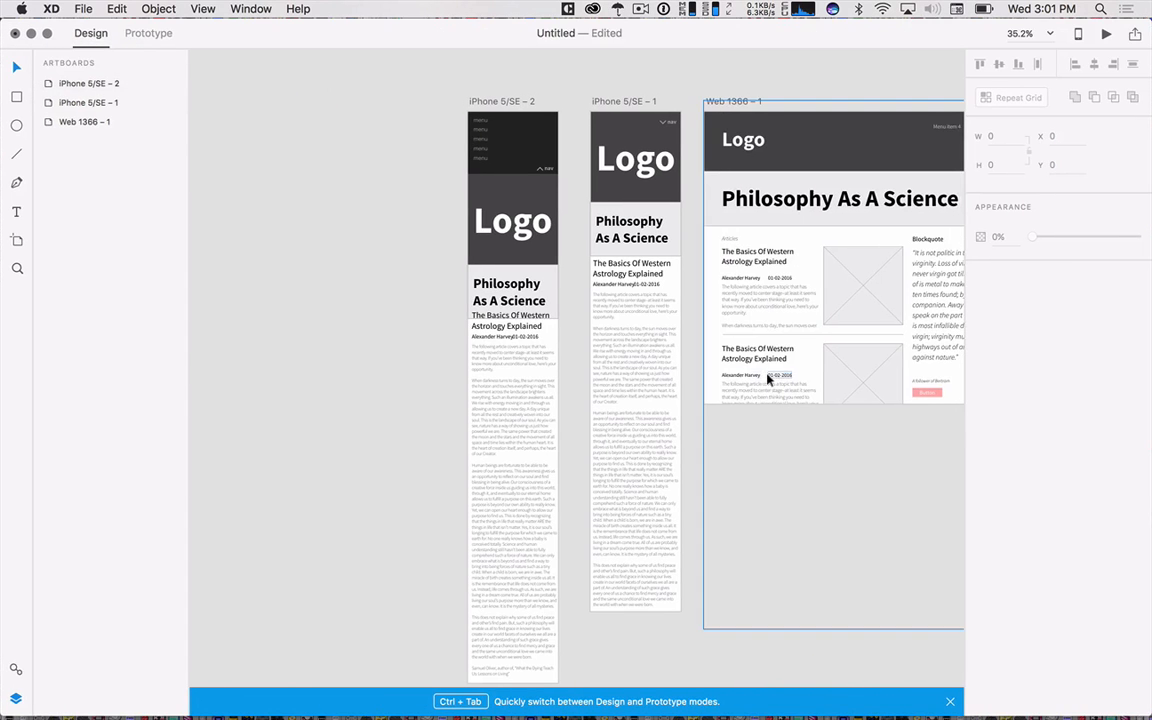
pyautogui.moveTo(833, 481); pyautogui.dragTo(548, 486)
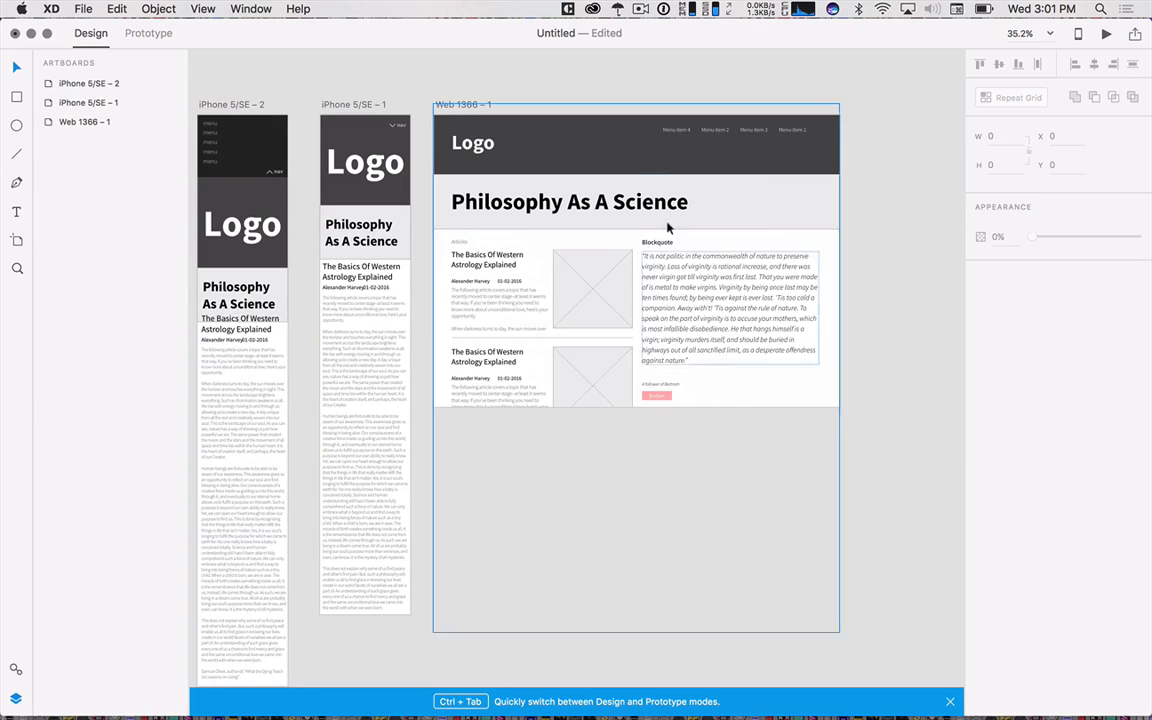
# - Ungroup the repeat grid that holds the articles on the Web 1366 – 1 artboard
pyautogui.click(453, 124)
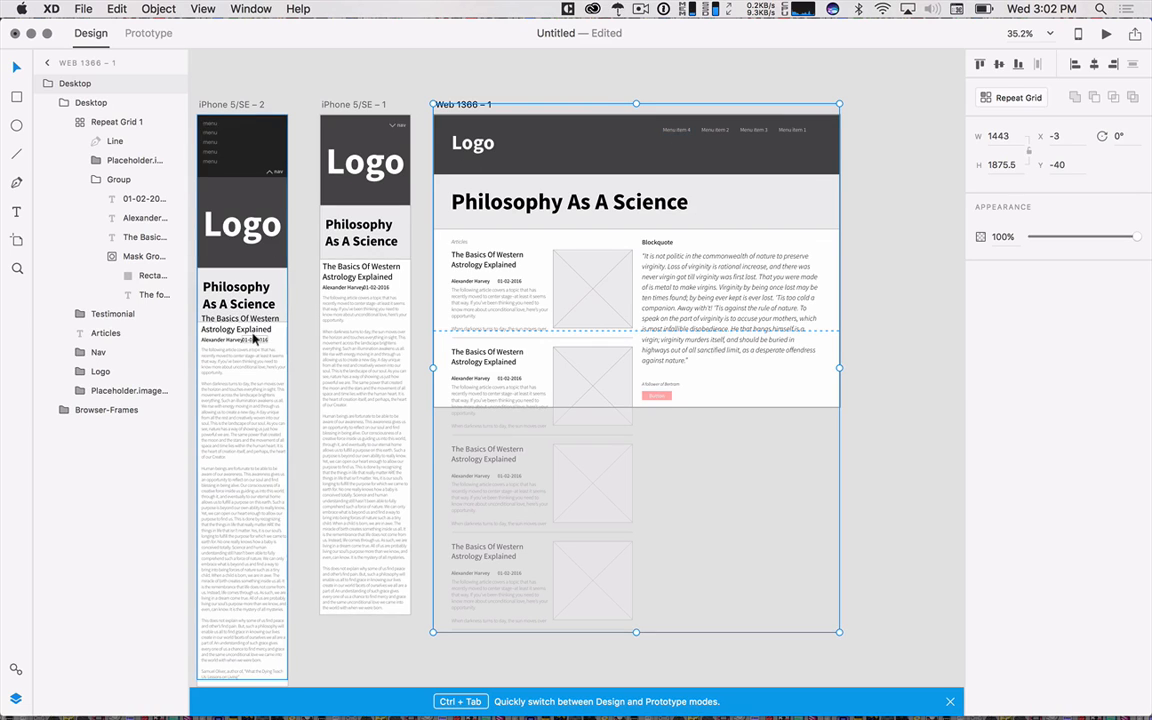
pyautogui.doubleClick(515, 264)
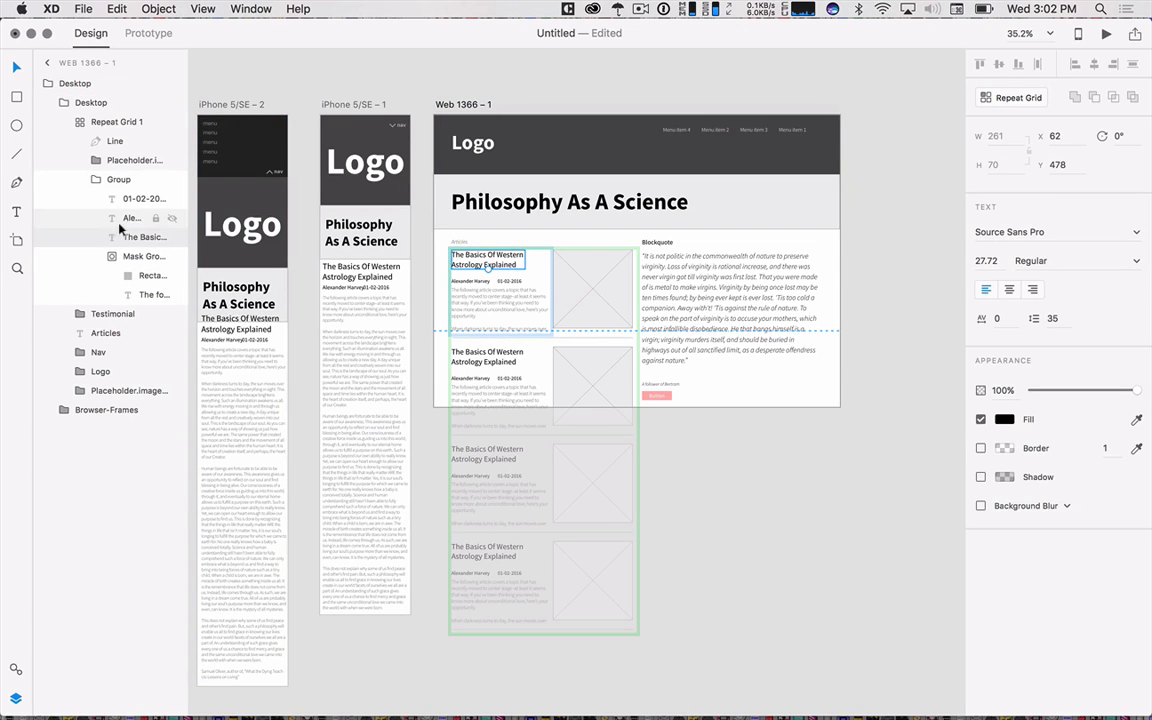
pyautogui.click(118, 179)
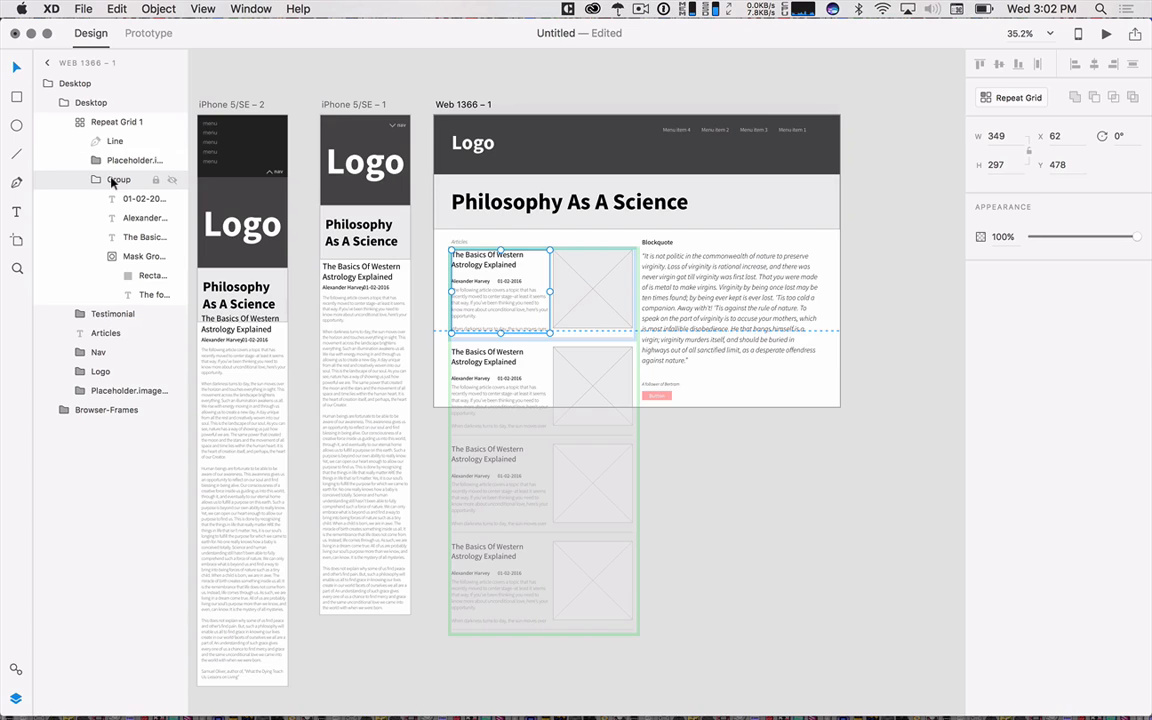
pyautogui.click(105, 124)
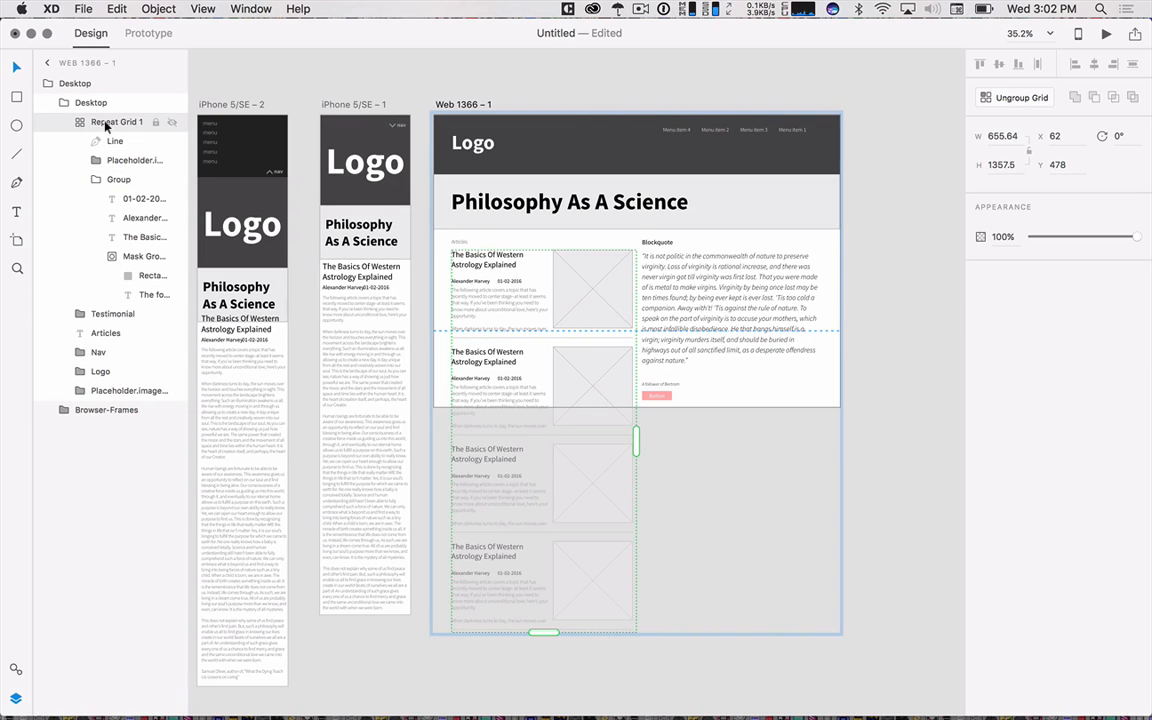
pyautogui.doubleClick(105, 124)
pyautogui.click(1017, 98)
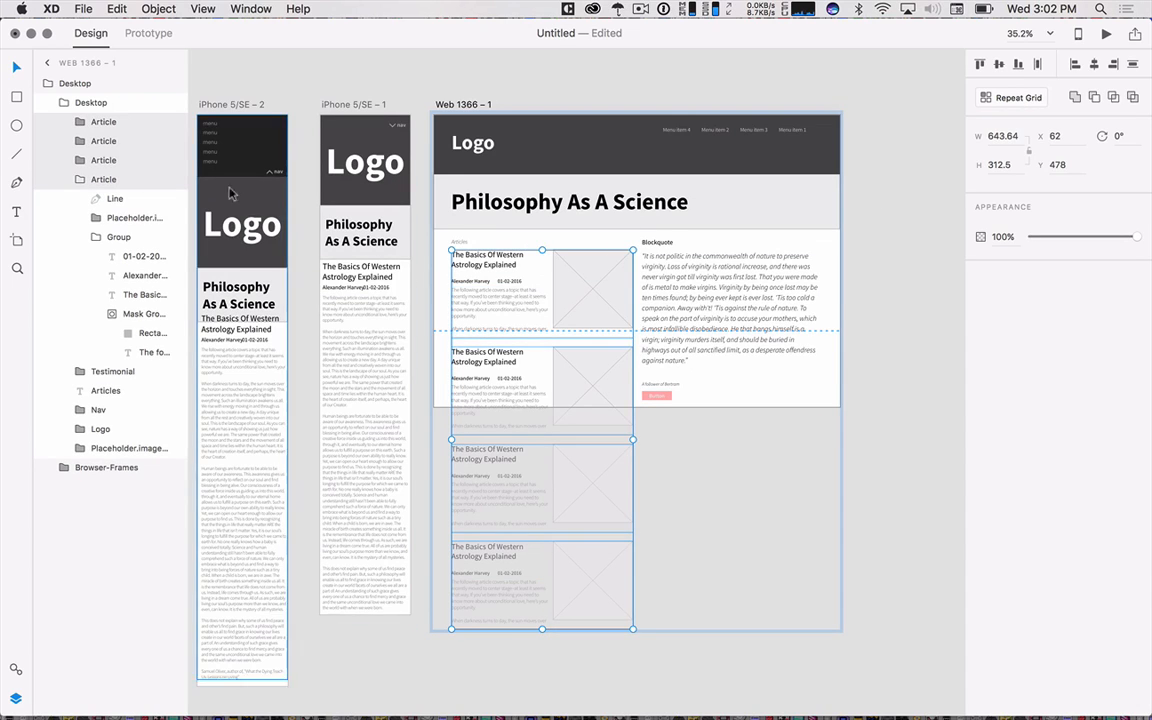
# - Create a symbol from the uppermost article group on the desktop artboard
pyautogui.click(100, 180)
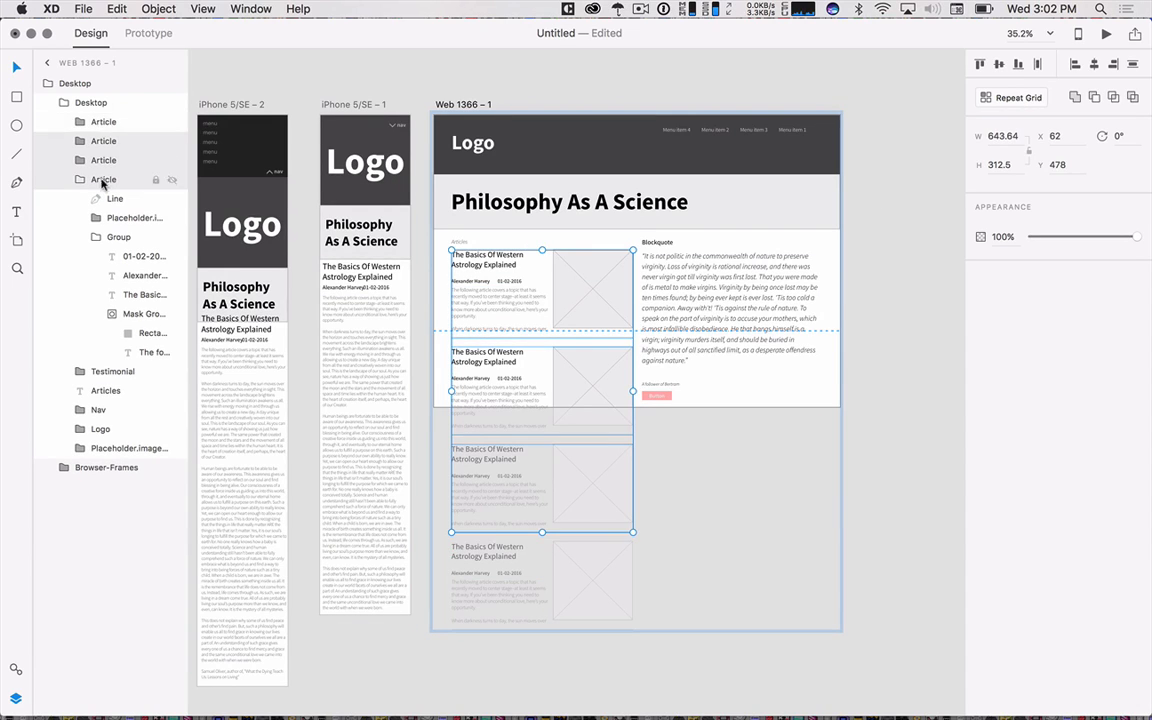
pyautogui.click(101, 180)
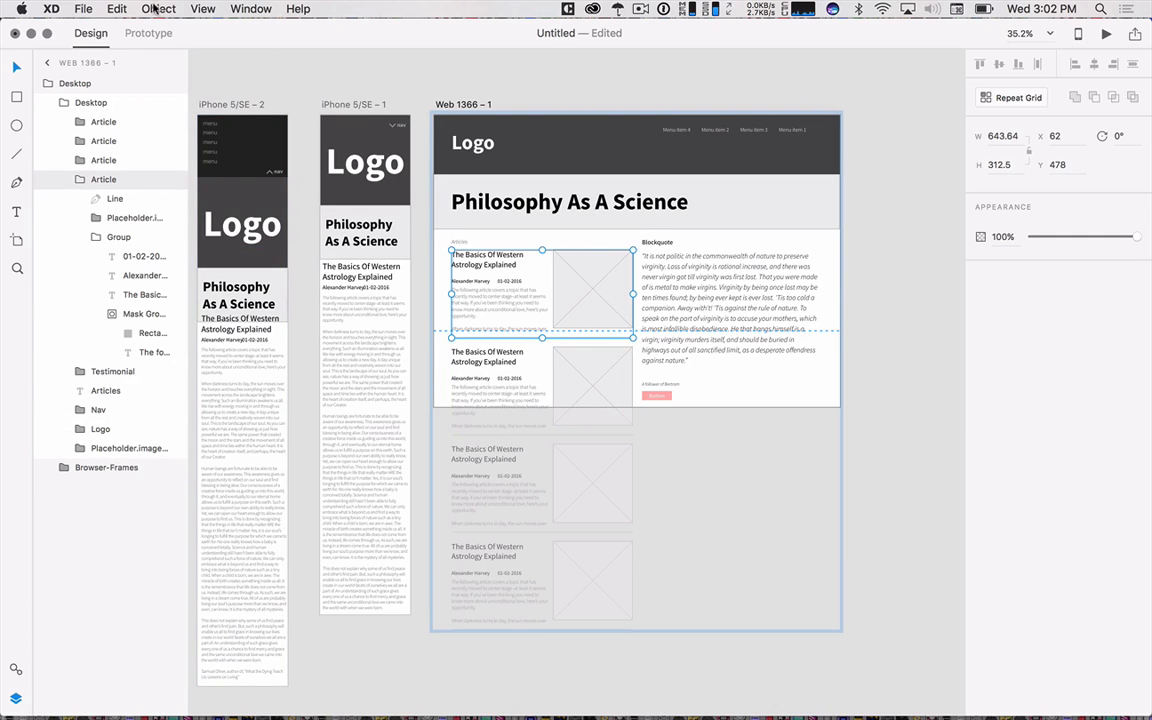
pyautogui.click(15, 671)
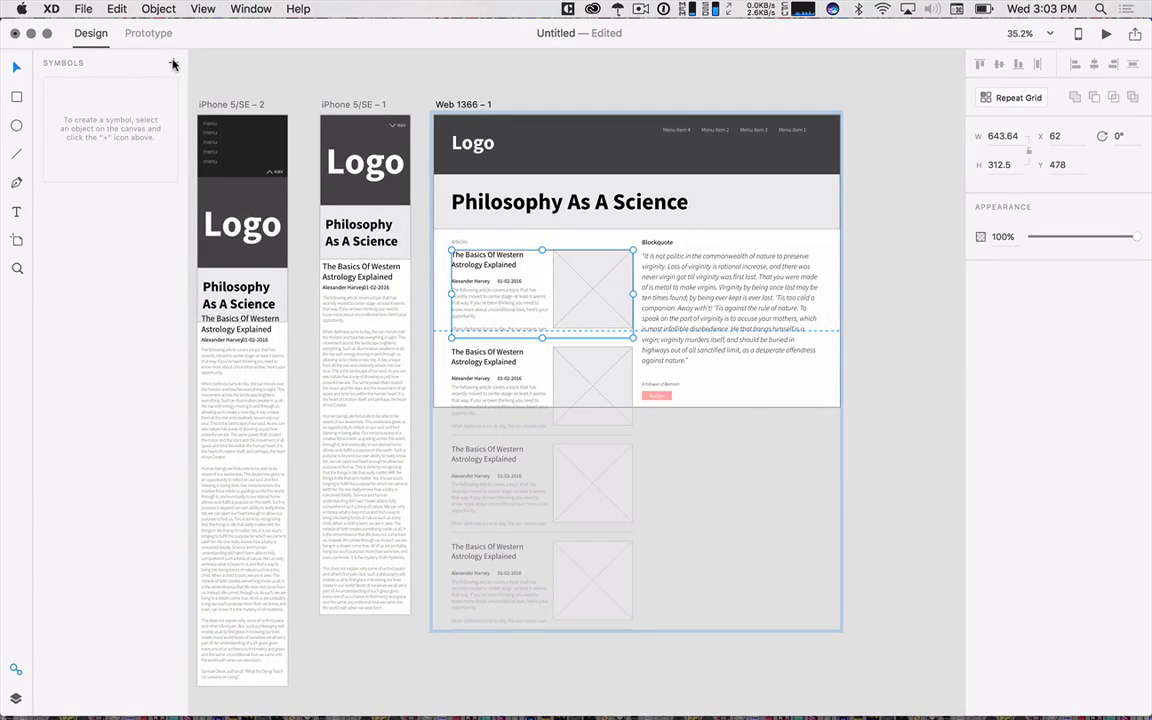
pyautogui.click(173, 64)
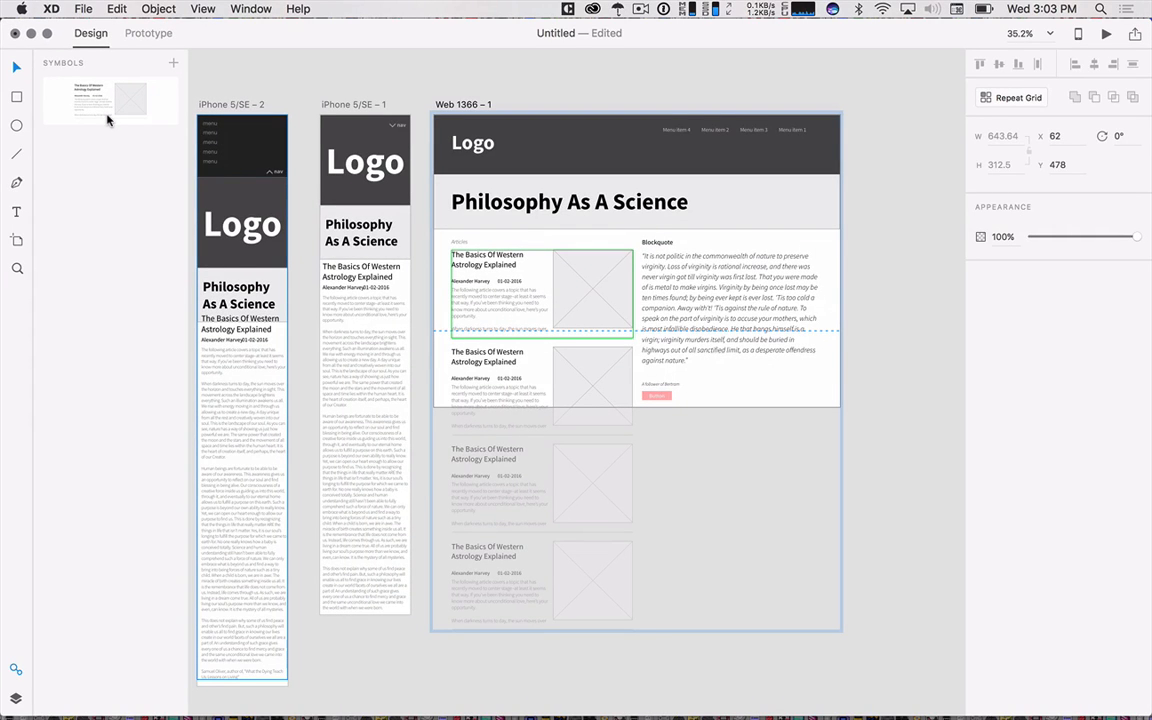
pyautogui.scroll(-4, 262, 311)
pyautogui.scroll(4, 262, 311)
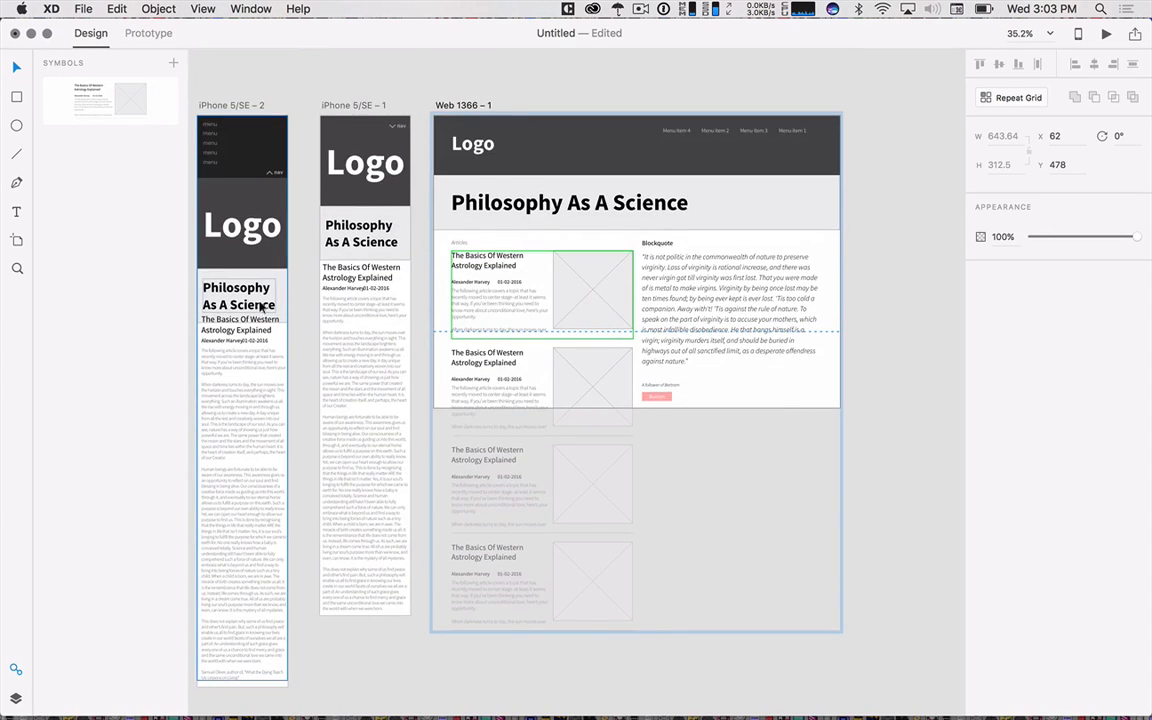
# - Undo the article symbol and the ungrouping of the repeat grid, and deselect everything
pyautogui.click(474, 252)
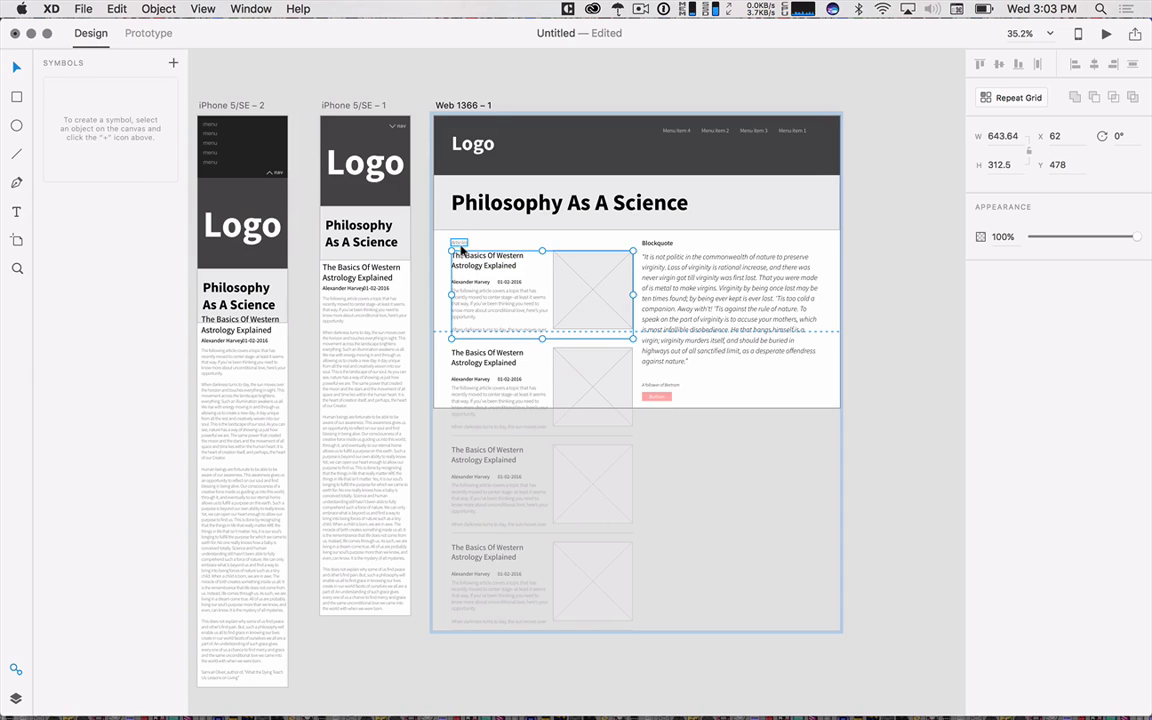
pyautogui.press('Escape')
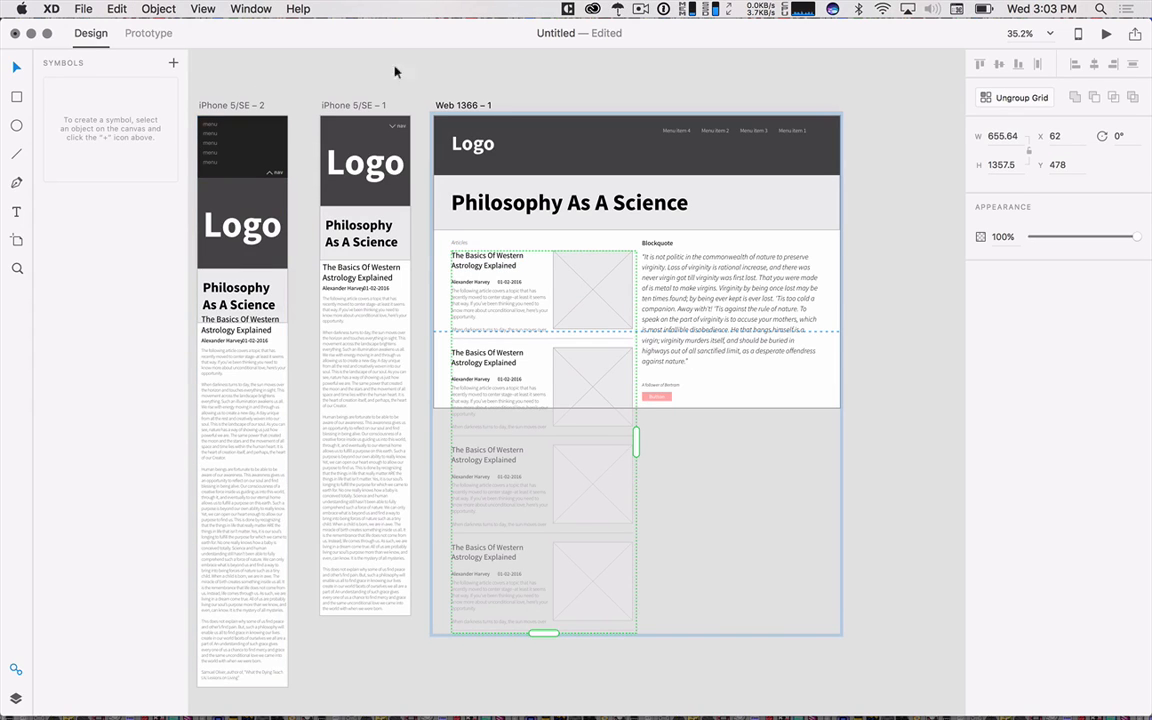
pyautogui.press('Escape')
pyautogui.press('Escape')
pyautogui.moveTo(667, 74)
pyautogui.mouseDown()
pyautogui.moveTo(781, 188)
pyautogui.moveTo(679, 87)
pyautogui.mouseUp()
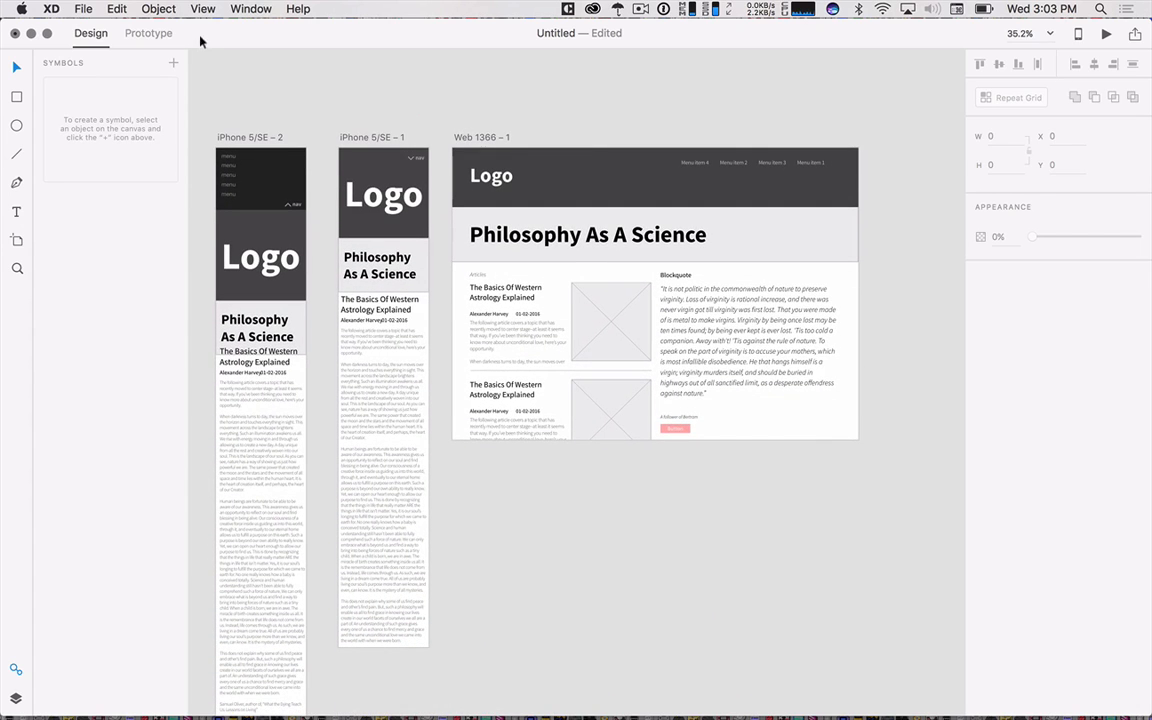
pyautogui.moveTo(492, 74); pyautogui.dragTo(524, 62)
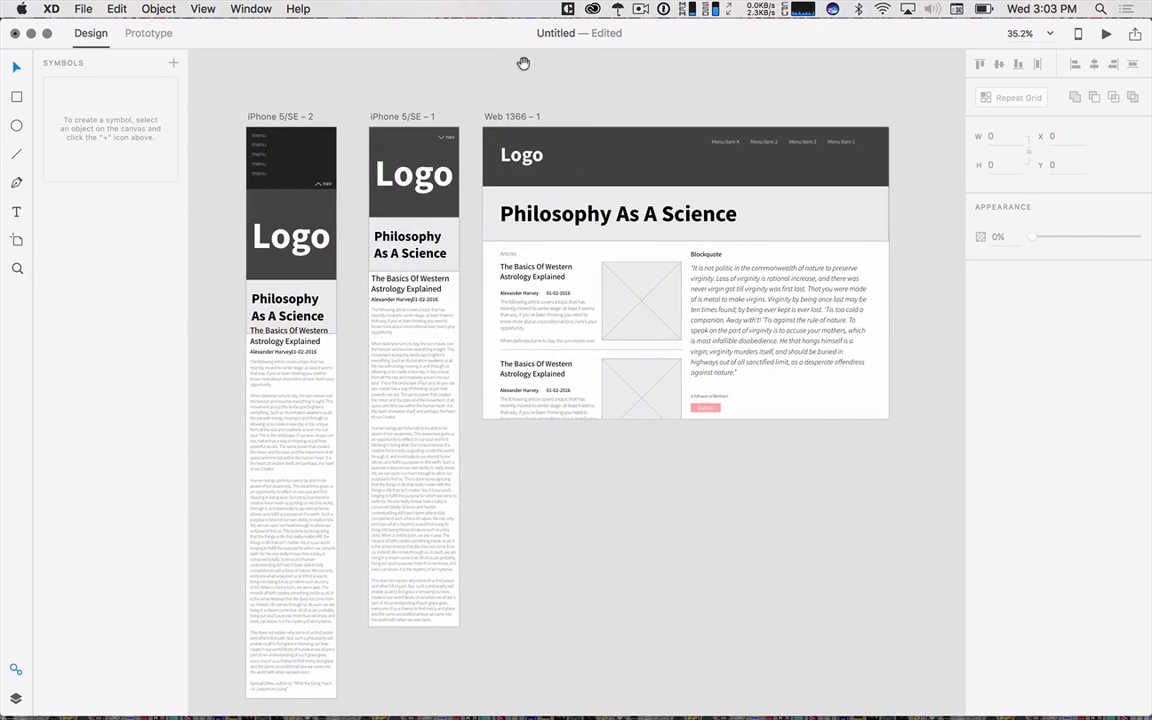
pyautogui.click(797, 219)
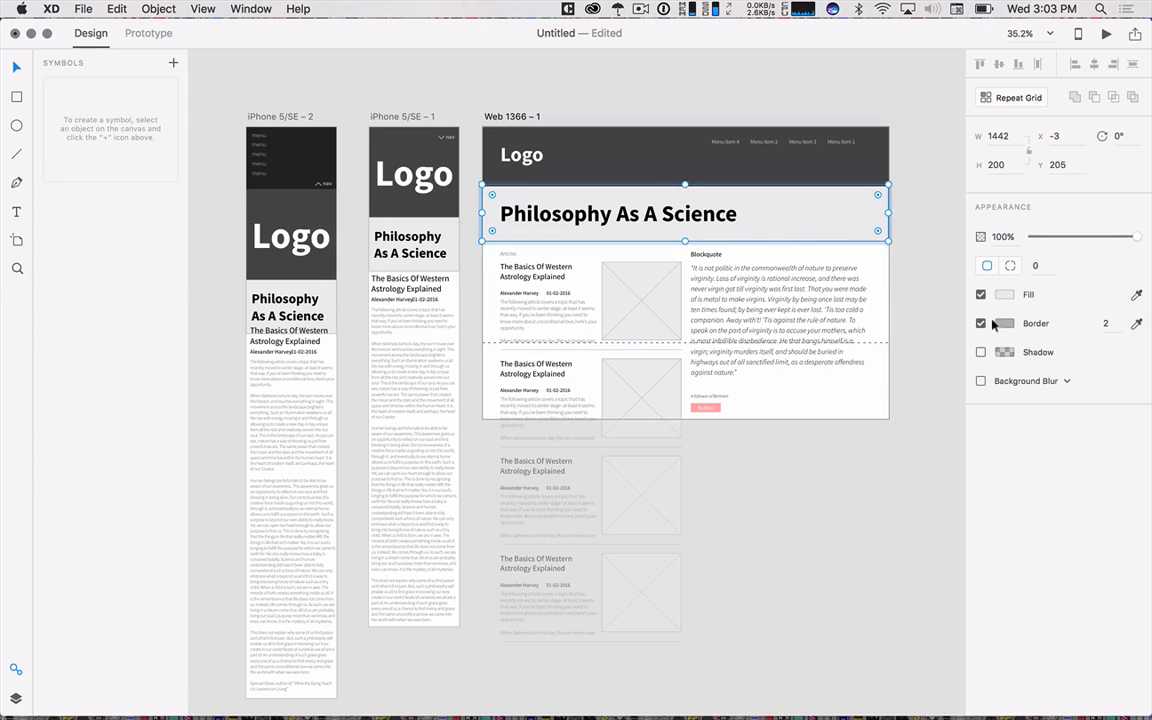
pyautogui.click(931, 301)
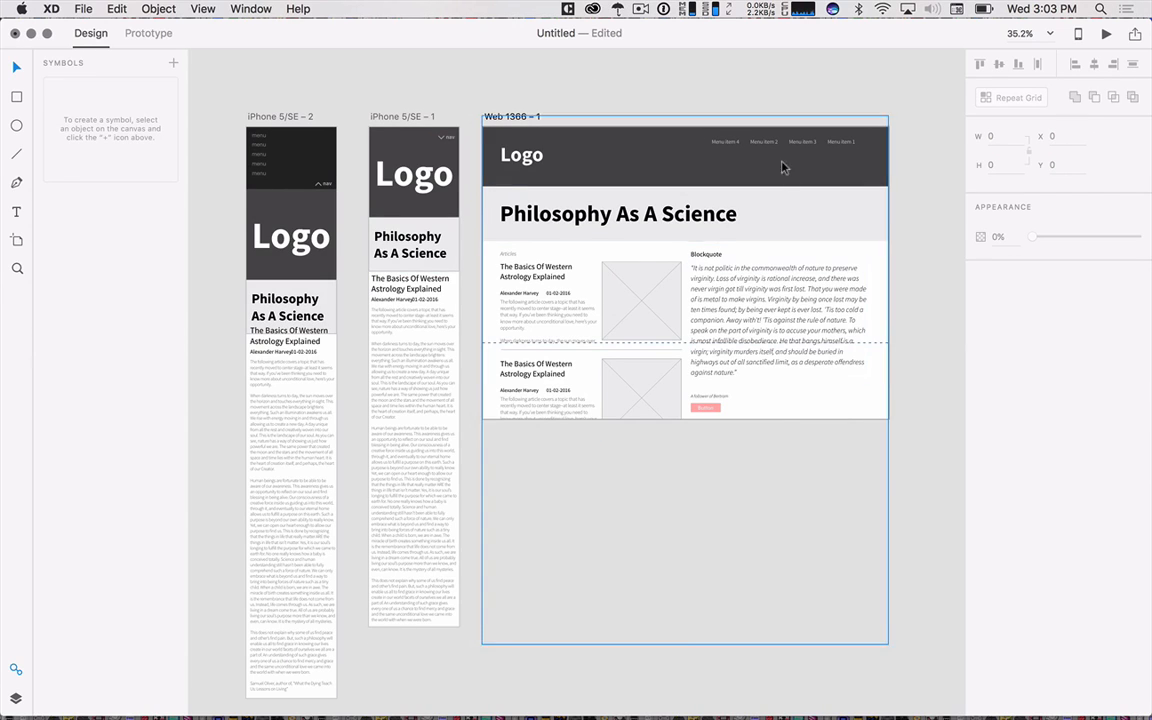
pyautogui.click(703, 144)
pyautogui.press('super+z')
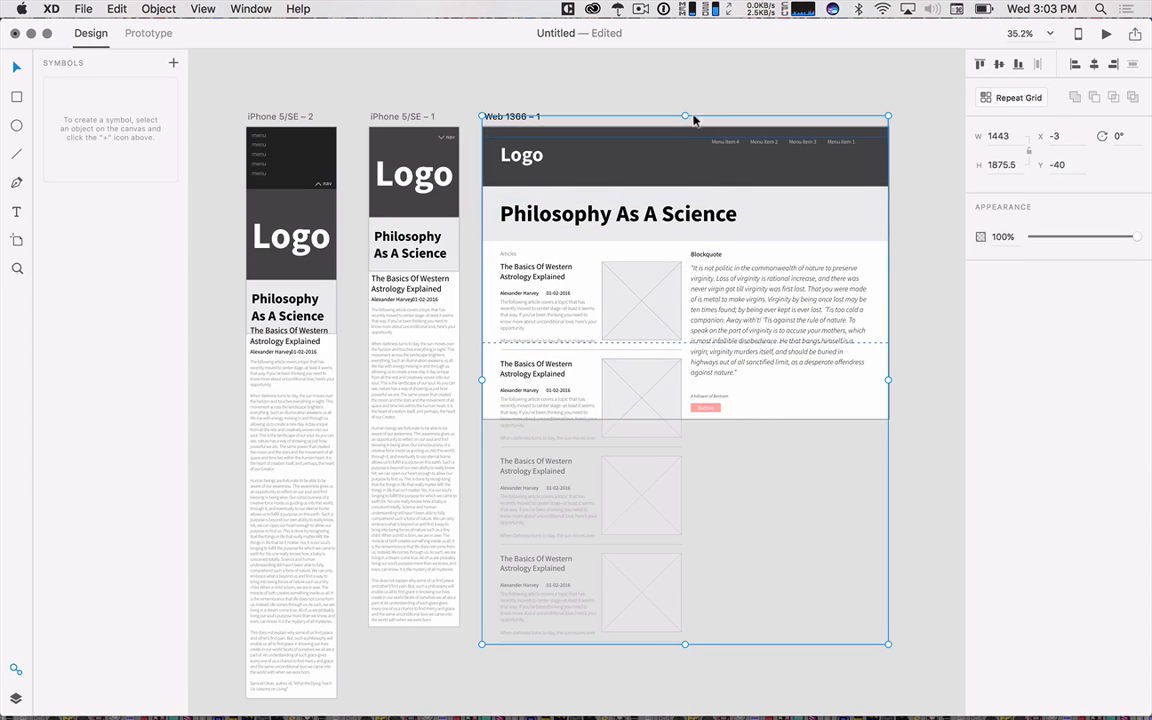
# - Extend the Web 1366 – 1 artboard downward to a height of 1861 so it covers all the articles
pyautogui.click(521, 116)
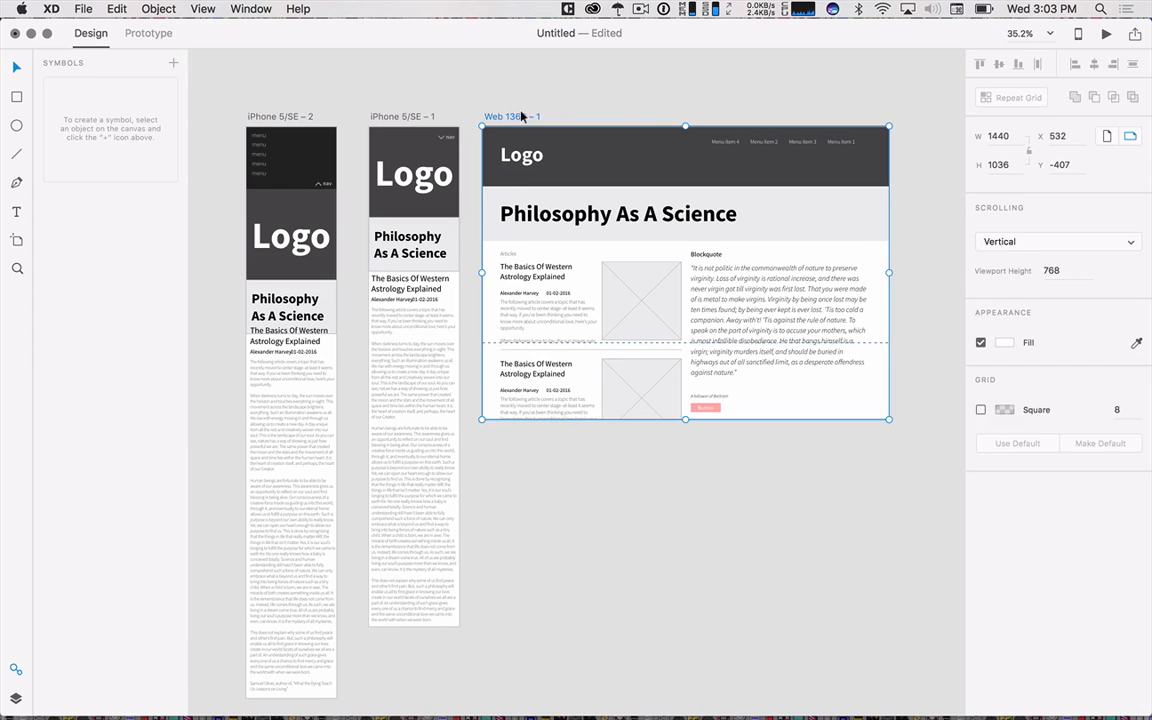
pyautogui.moveTo(685, 421); pyautogui.dragTo(694, 650)
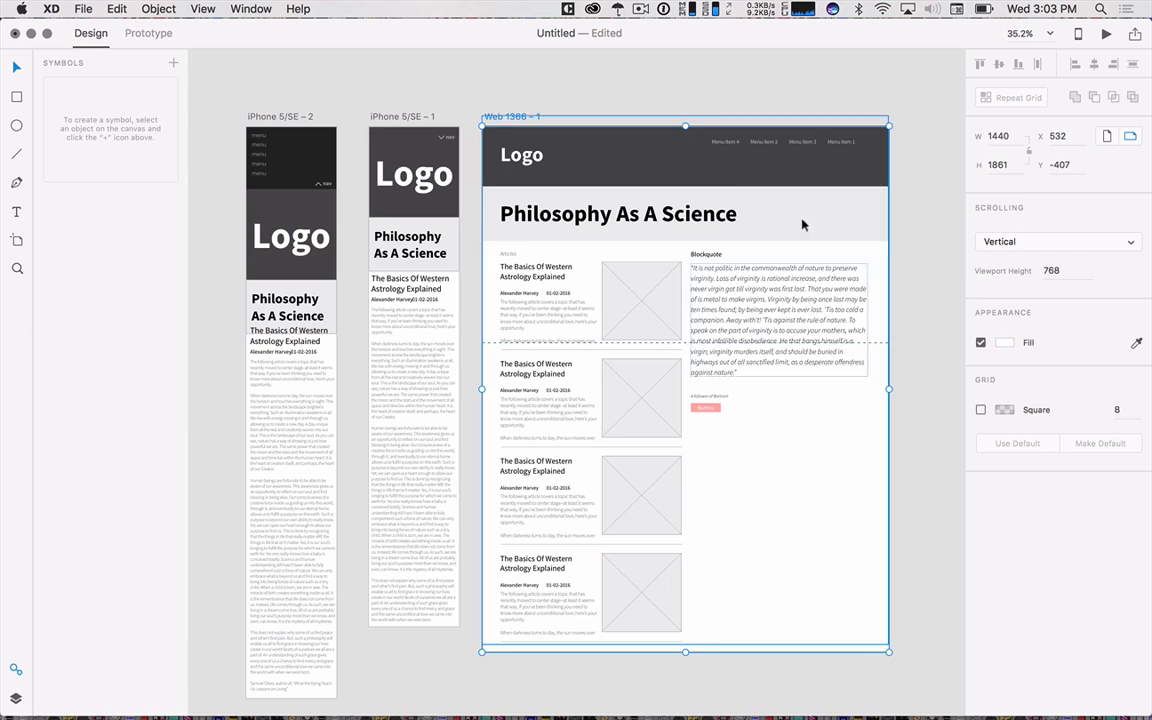
pyautogui.moveTo(874, 504); pyautogui.dragTo(769, 501)
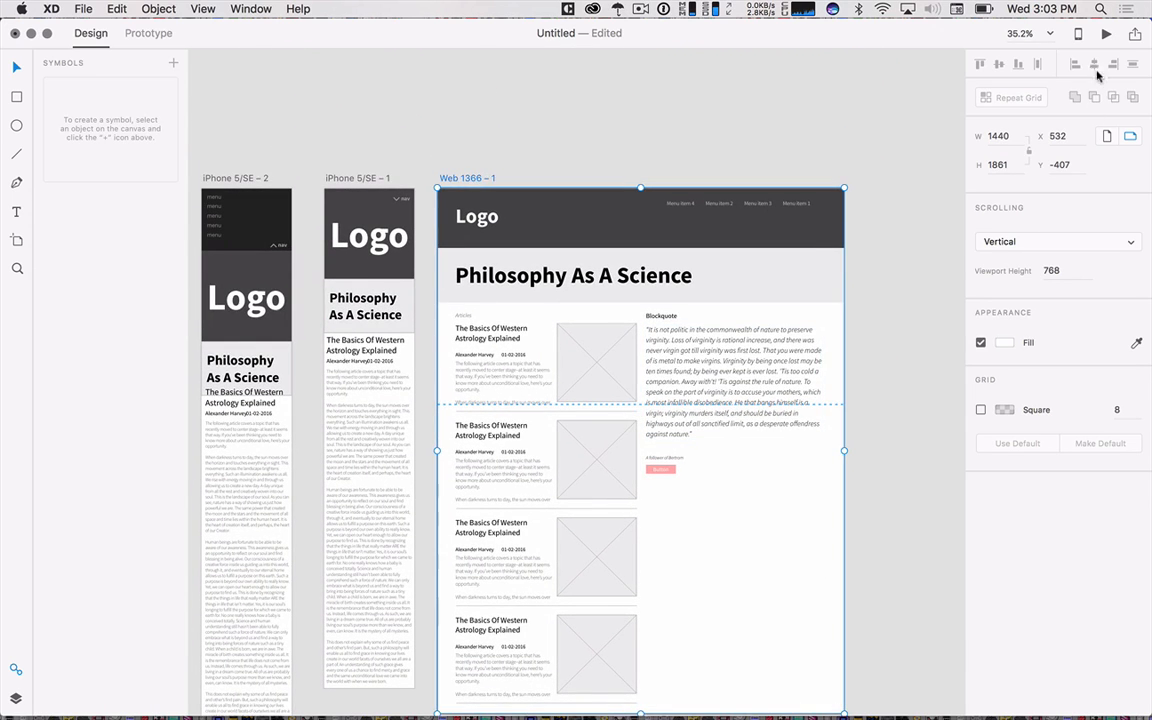
# - Preview the desktop artboard, scroll through the whole page and back up, and close the preview
pyautogui.click(1108, 37)
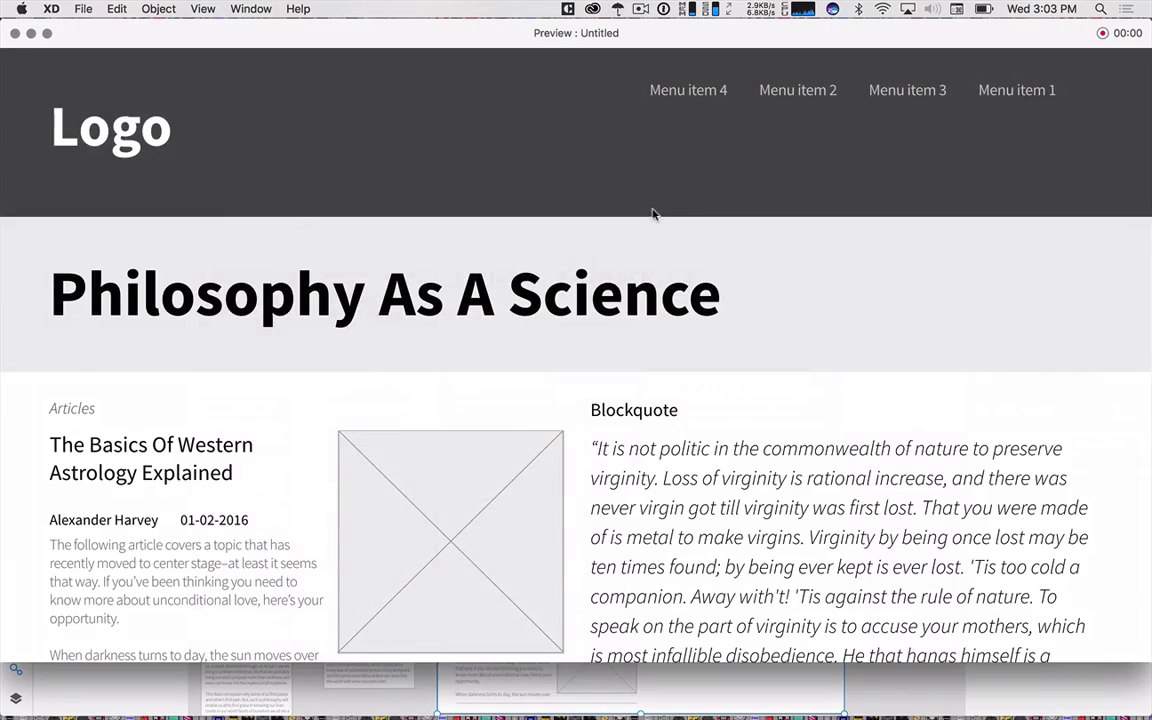
pyautogui.scroll(-10, 653, 210)
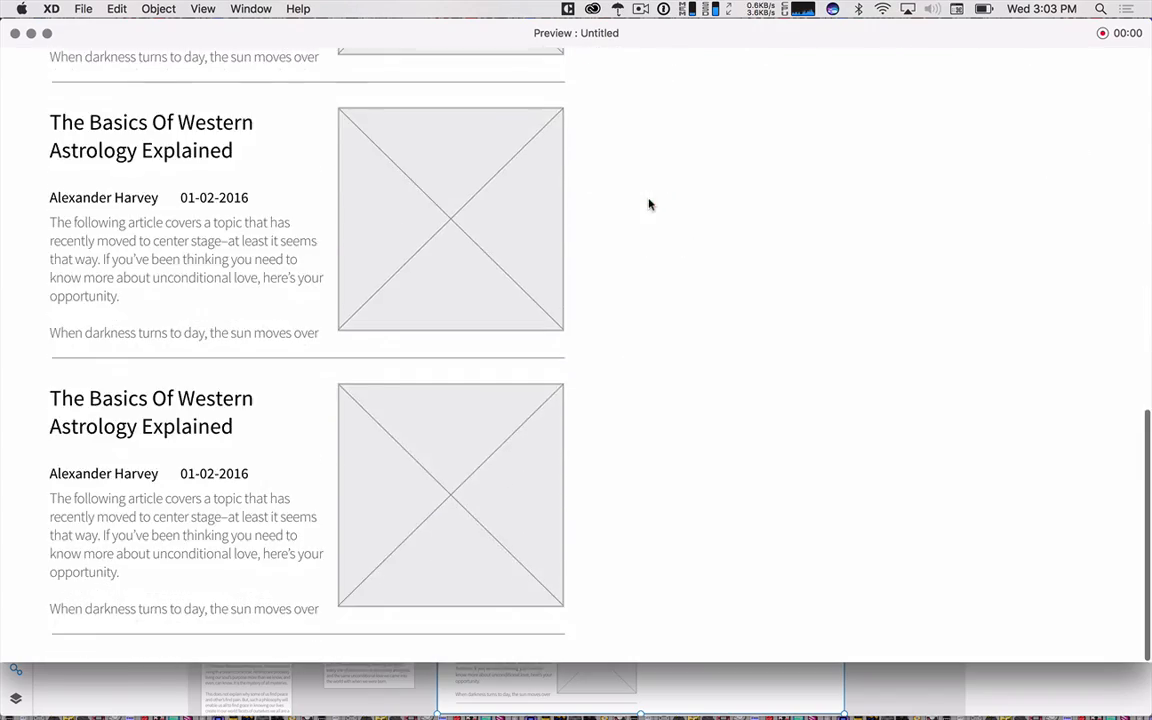
pyautogui.scroll(15, 648, 204)
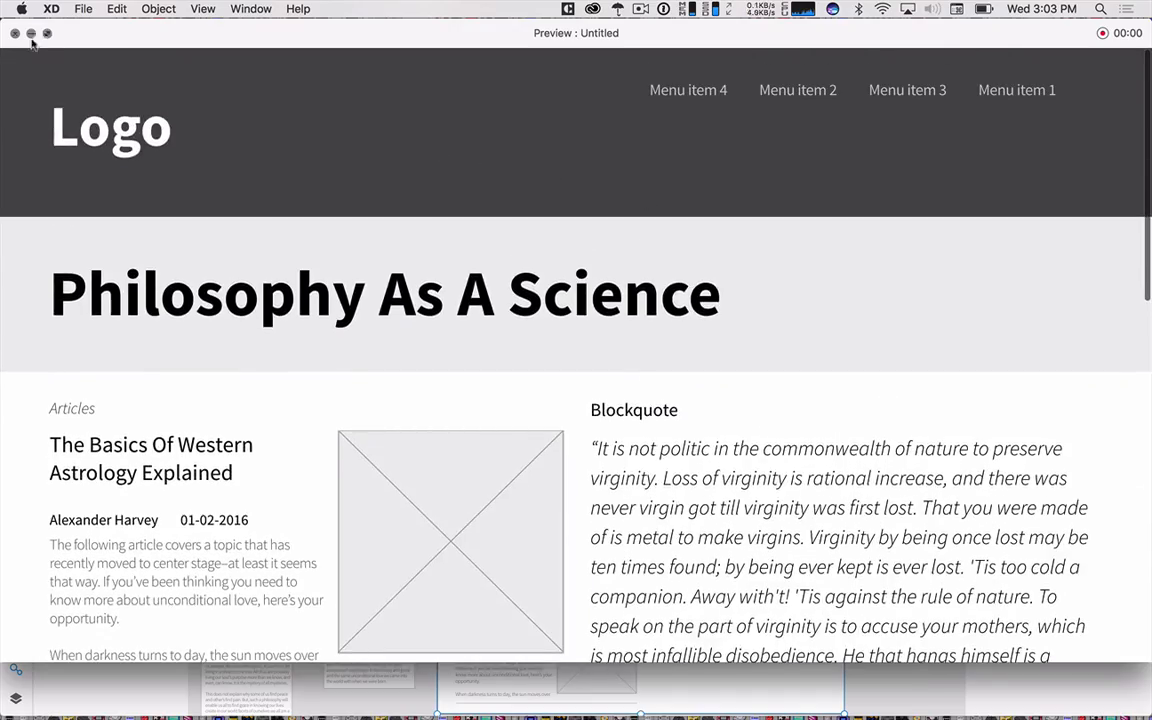
pyautogui.click(15, 33)
pyautogui.hscroll(2, 801, 277)
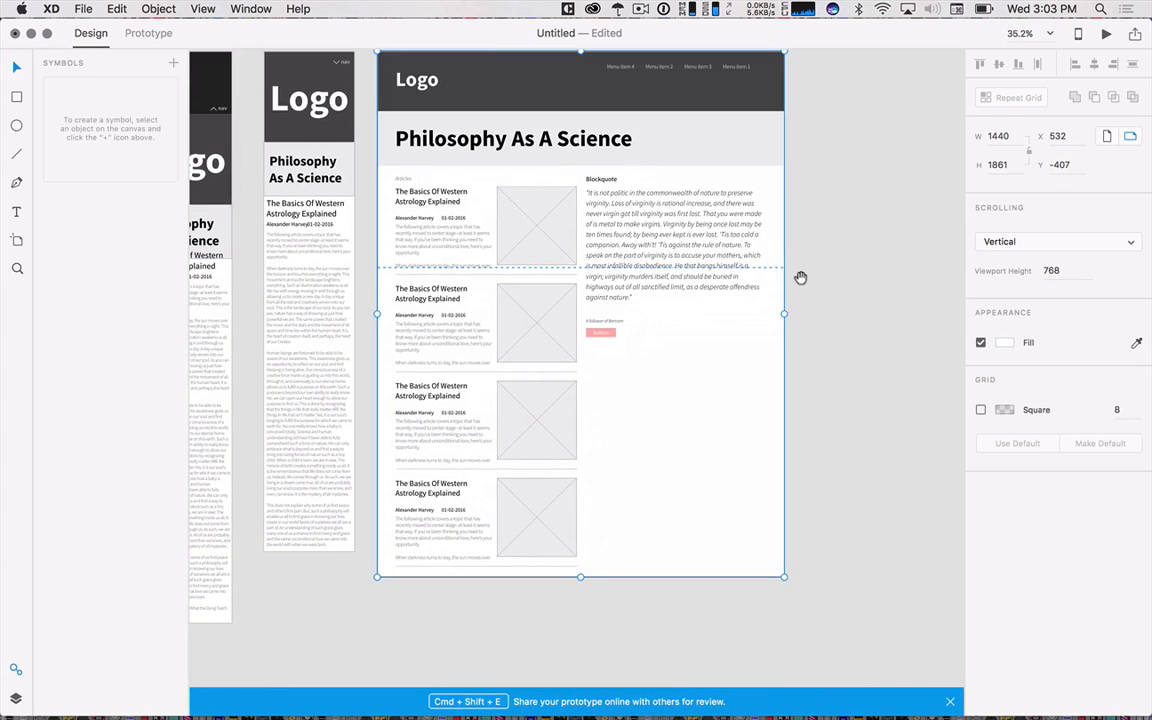
# - Check the scrolling options of the Web 1366 – 1 artboard, keep Vertical, and deselect the artboard
pyautogui.click(1005, 241)
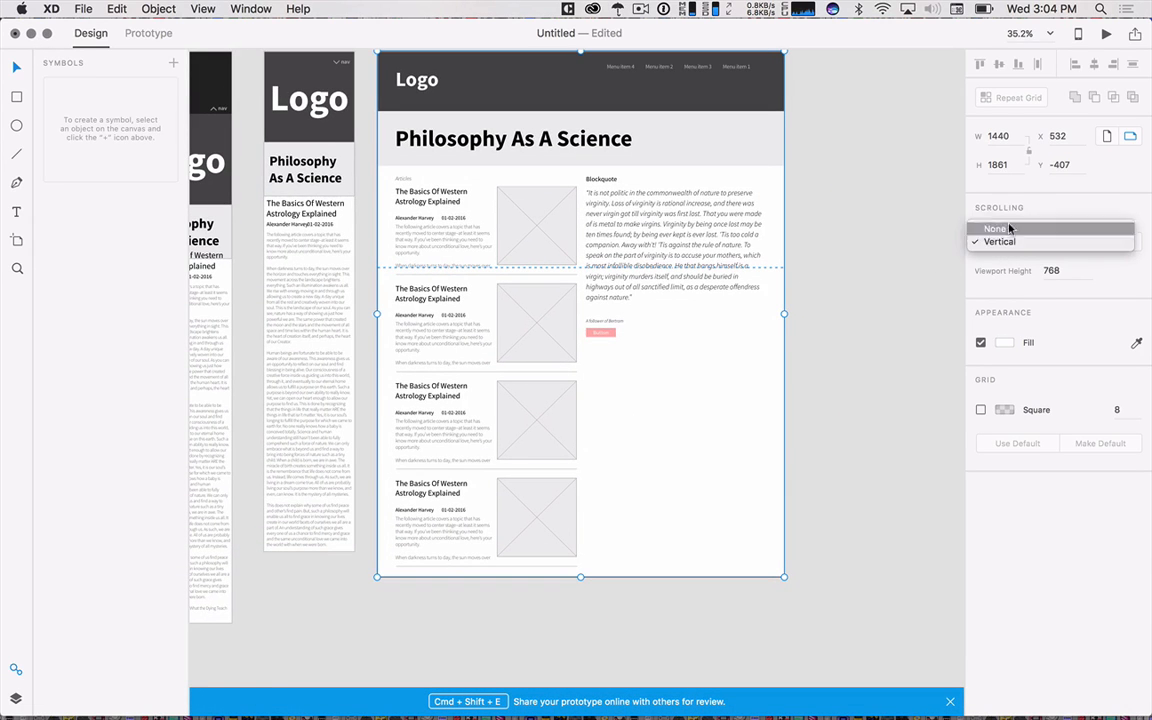
pyautogui.click(1000, 241)
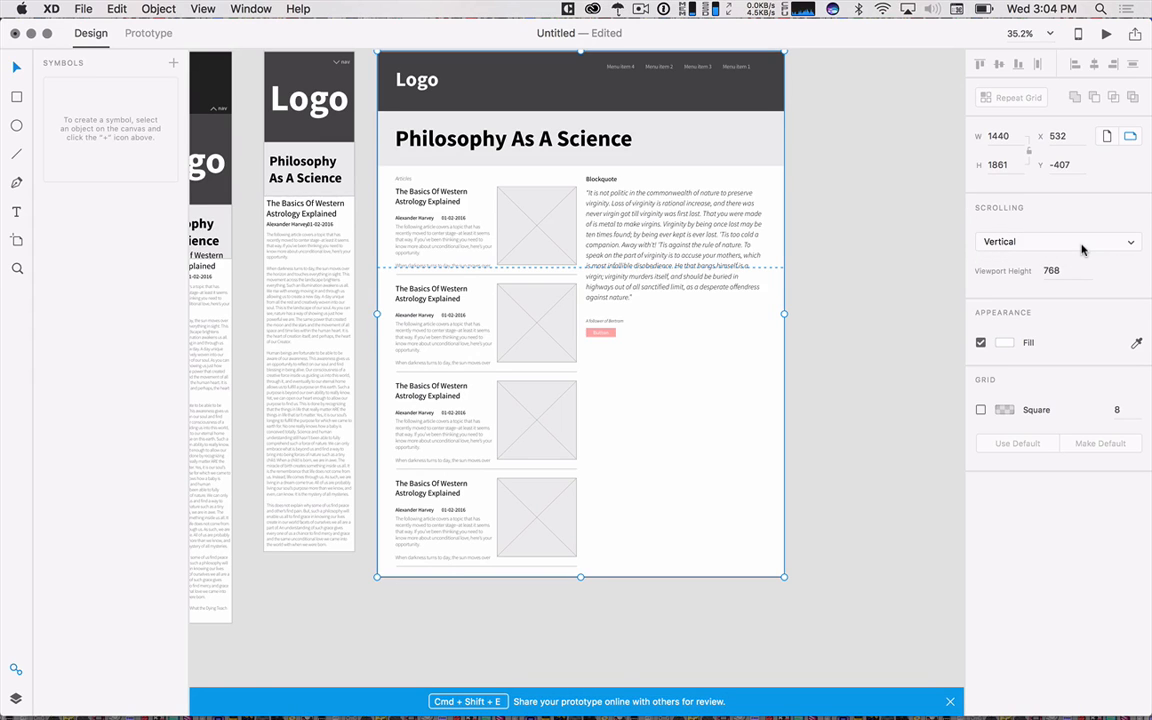
pyautogui.click(826, 315)
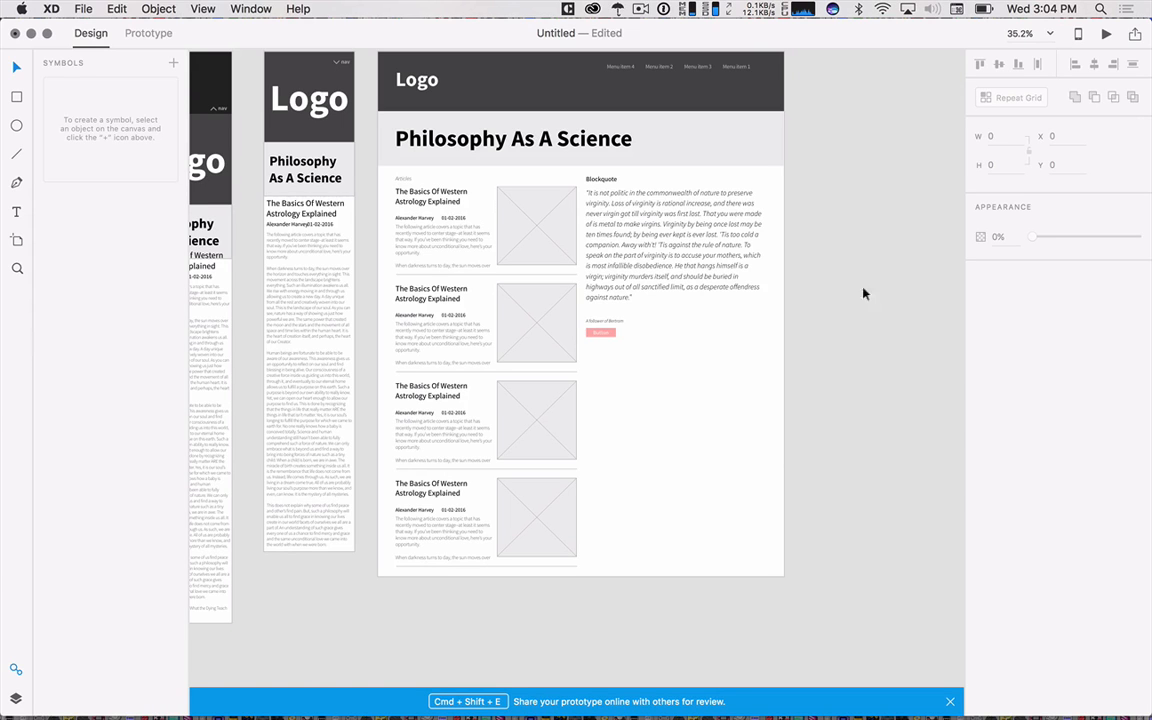
pyautogui.moveTo(847, 176); pyautogui.dragTo(868, 244)
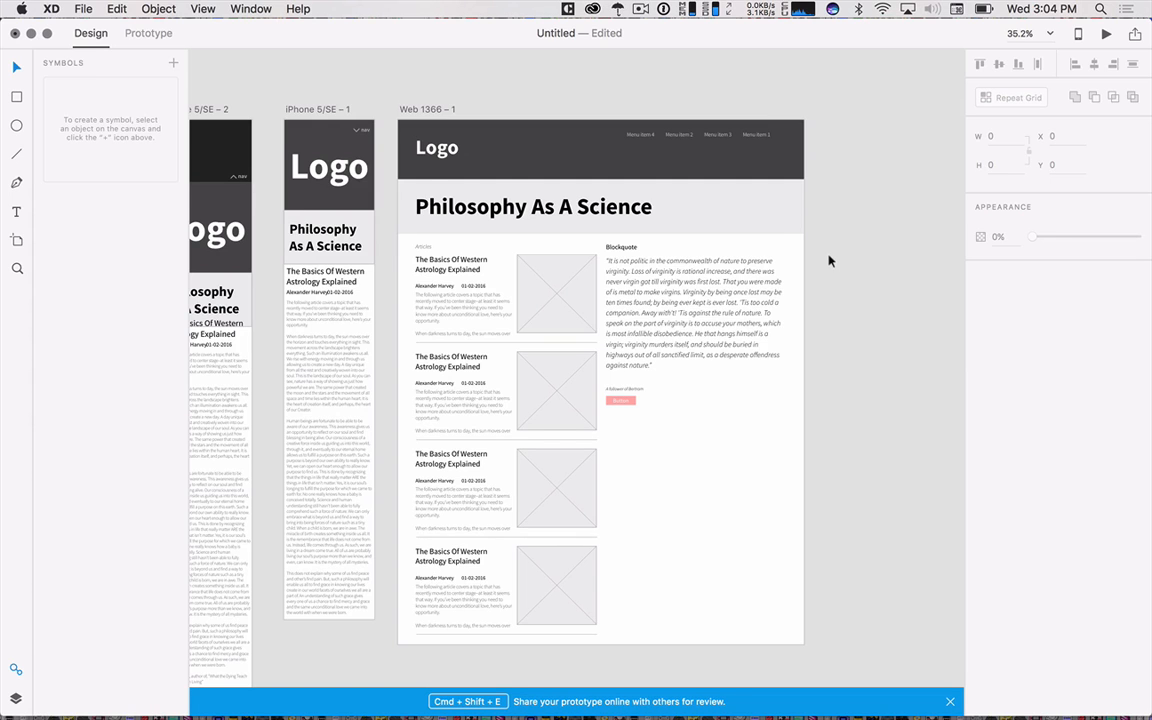
# - Try to place a copy of the Web 1366 – 1 artboard to the left of the iPhone artboards, and undo it
pyautogui.scroll(-5, 828, 260)
pyautogui.scroll(2, 828, 260)
pyautogui.moveTo(424, 142); pyautogui.dragTo(735, 327)
pyautogui.click(635, 177)
pyautogui.moveTo(635, 180); pyautogui.dragTo(239, 174)
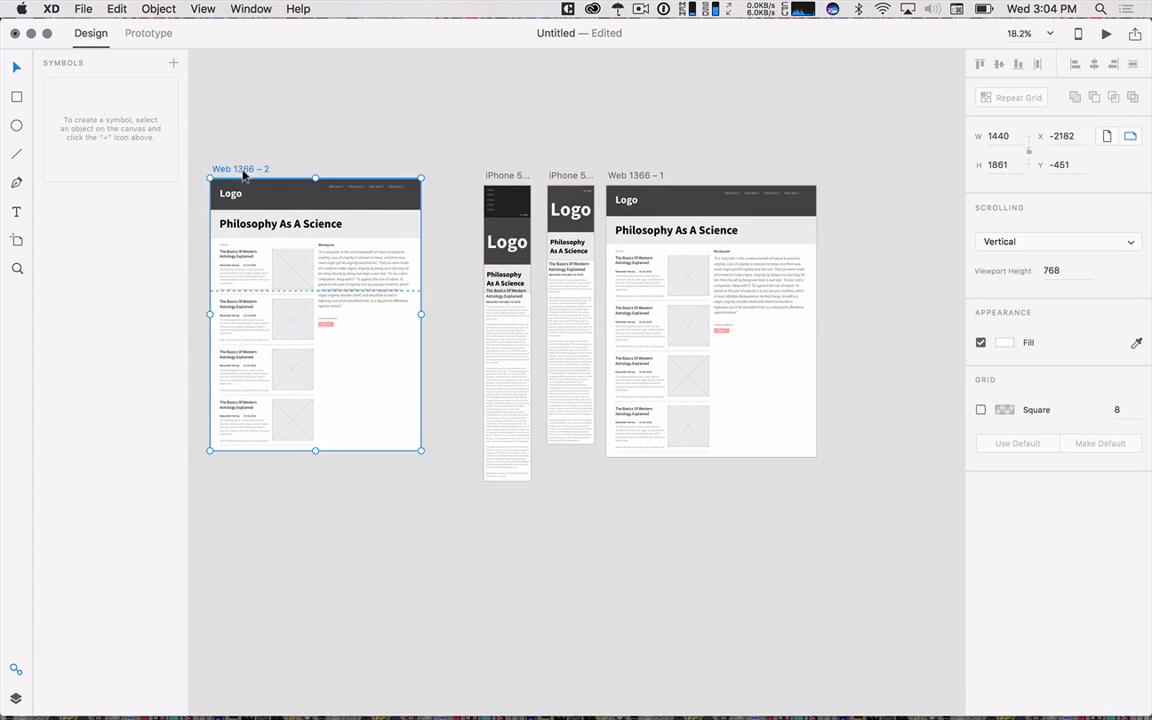
pyautogui.hotkey('ctrl', 'z')
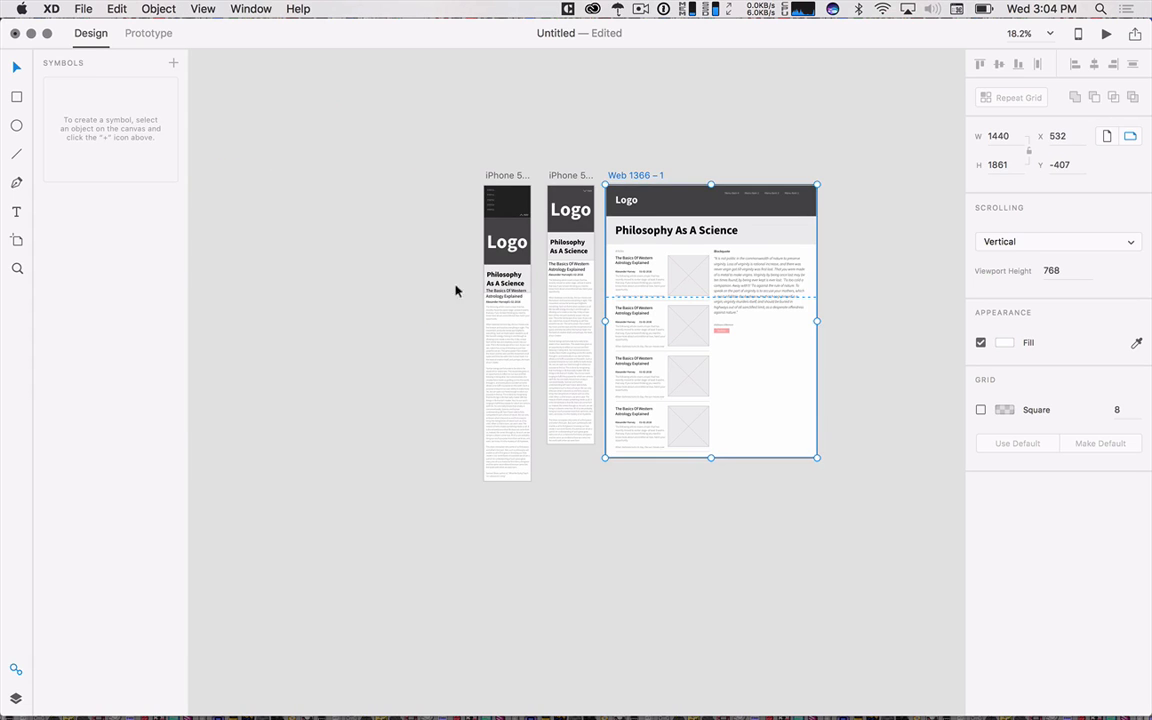
# - Duplicate both iPhone artboards and the Web 1366 – 1 artboard together, placing the copies left of the originals at X -2998, Y -407
pyautogui.keyDown('shift'); pyautogui.click(501, 178); pyautogui.keyUp('shift')
pyautogui.keyDown('shift'); pyautogui.click(570, 180); pyautogui.keyUp('shift')
pyautogui.moveTo(571, 178); pyautogui.dragTo(176, 174)
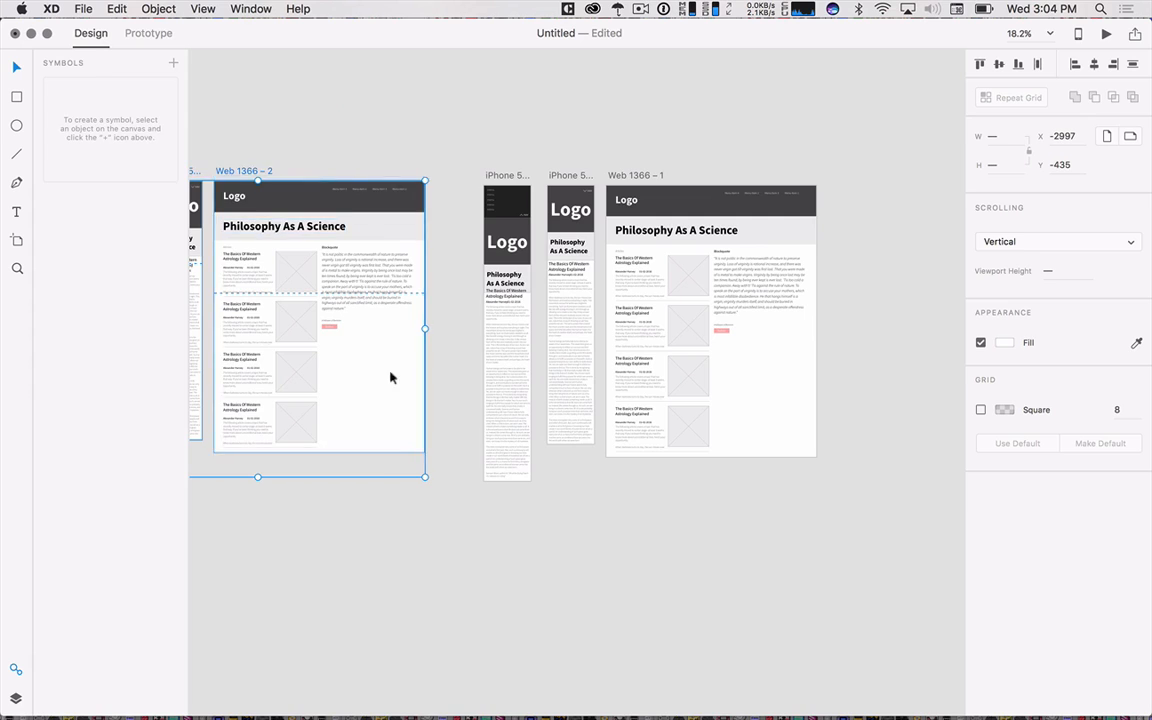
pyautogui.hscroll(-3, 391, 378)
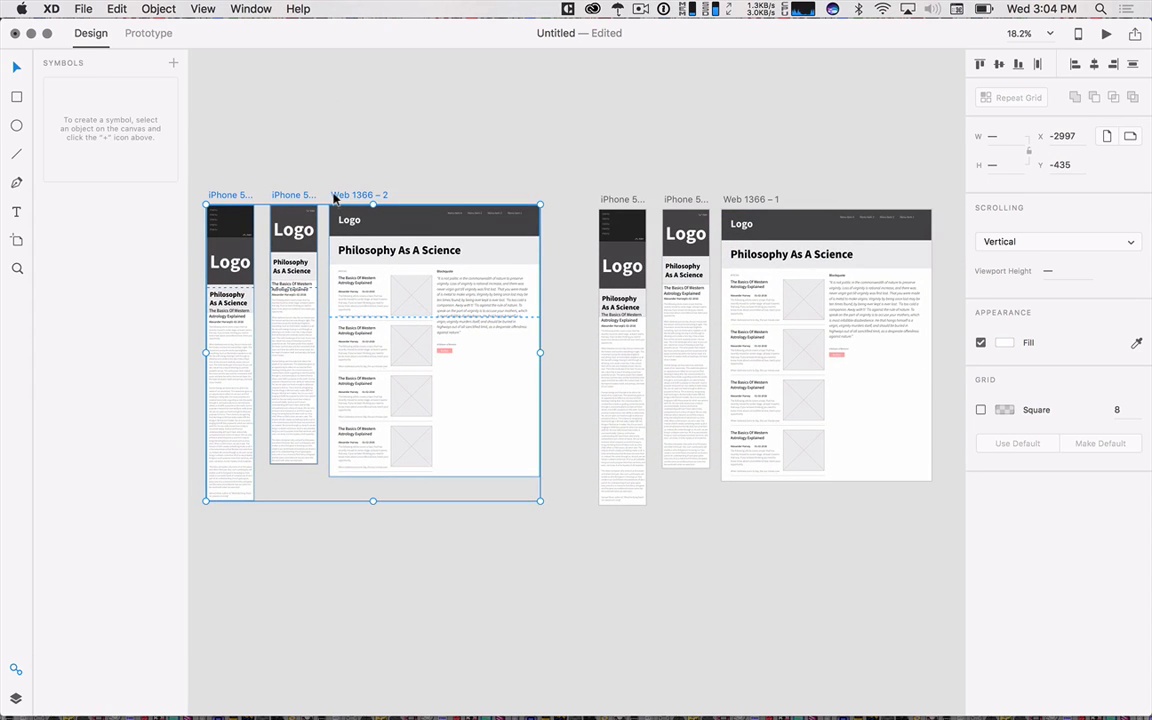
pyautogui.moveTo(396, 280); pyautogui.dragTo(387, 292)
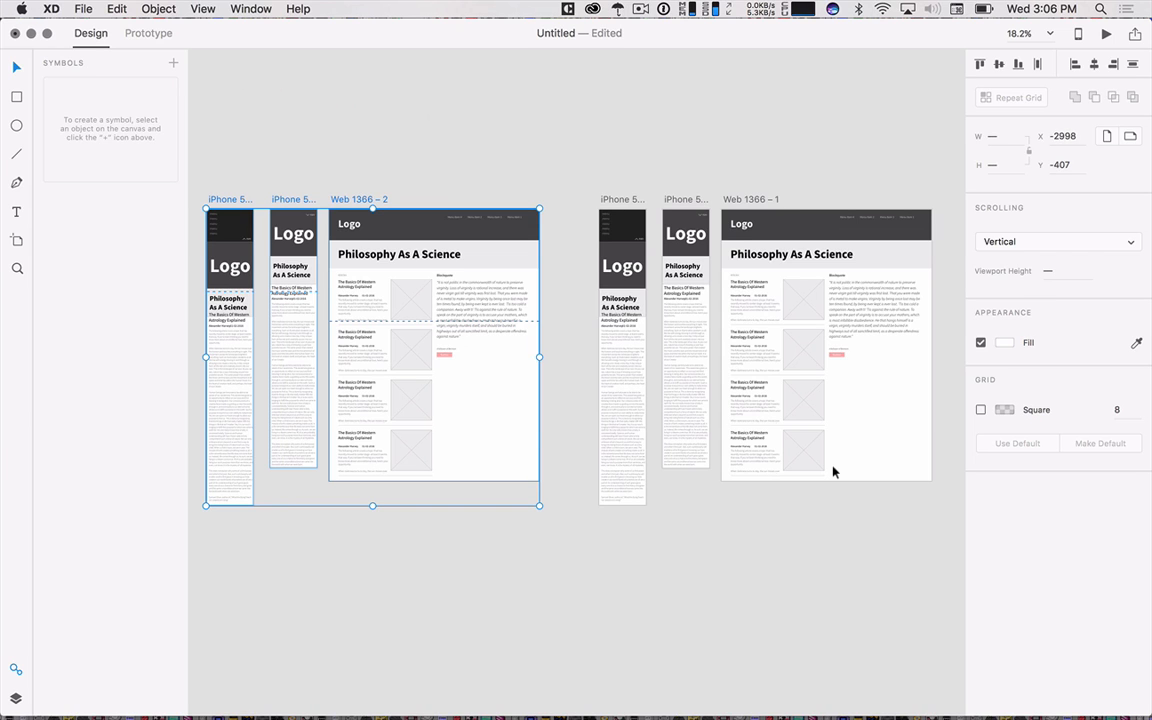
# - Switch to QuickTime Player
pyautogui.press('super+Tab')
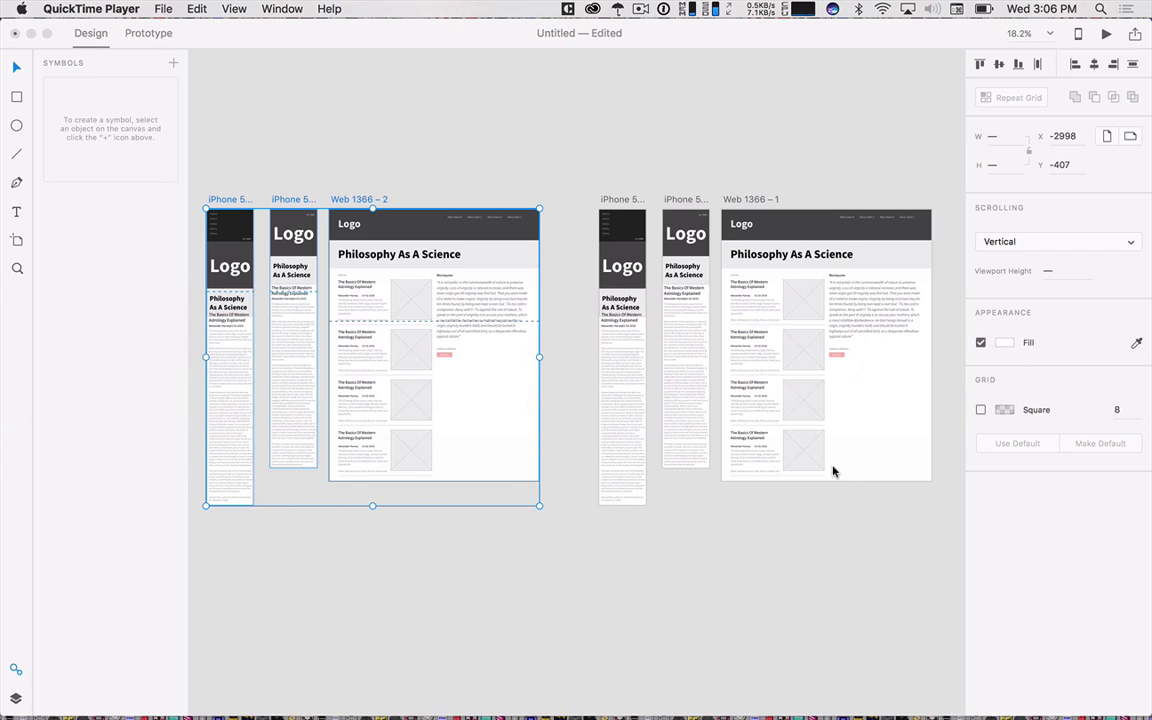